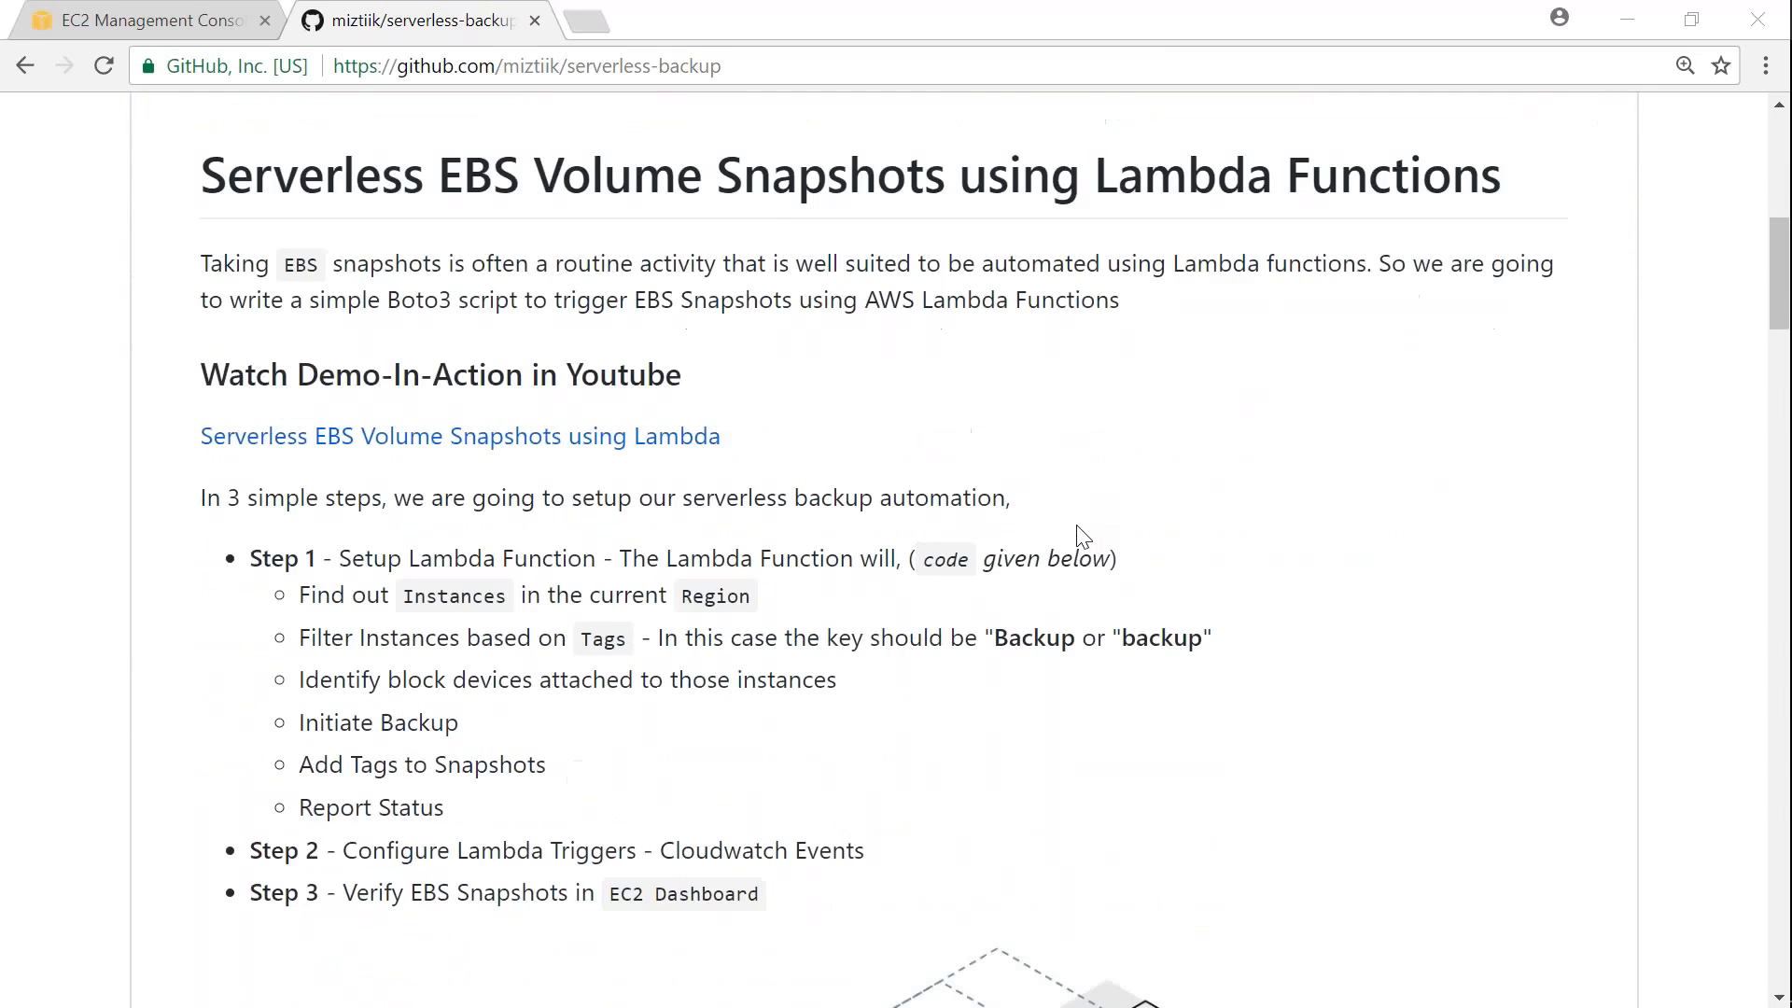
# Step: Review the README's architecture diagram and the EC2 server tag prerequisite for the serverless backup
pyautogui.scroll(-10, 1083, 538)
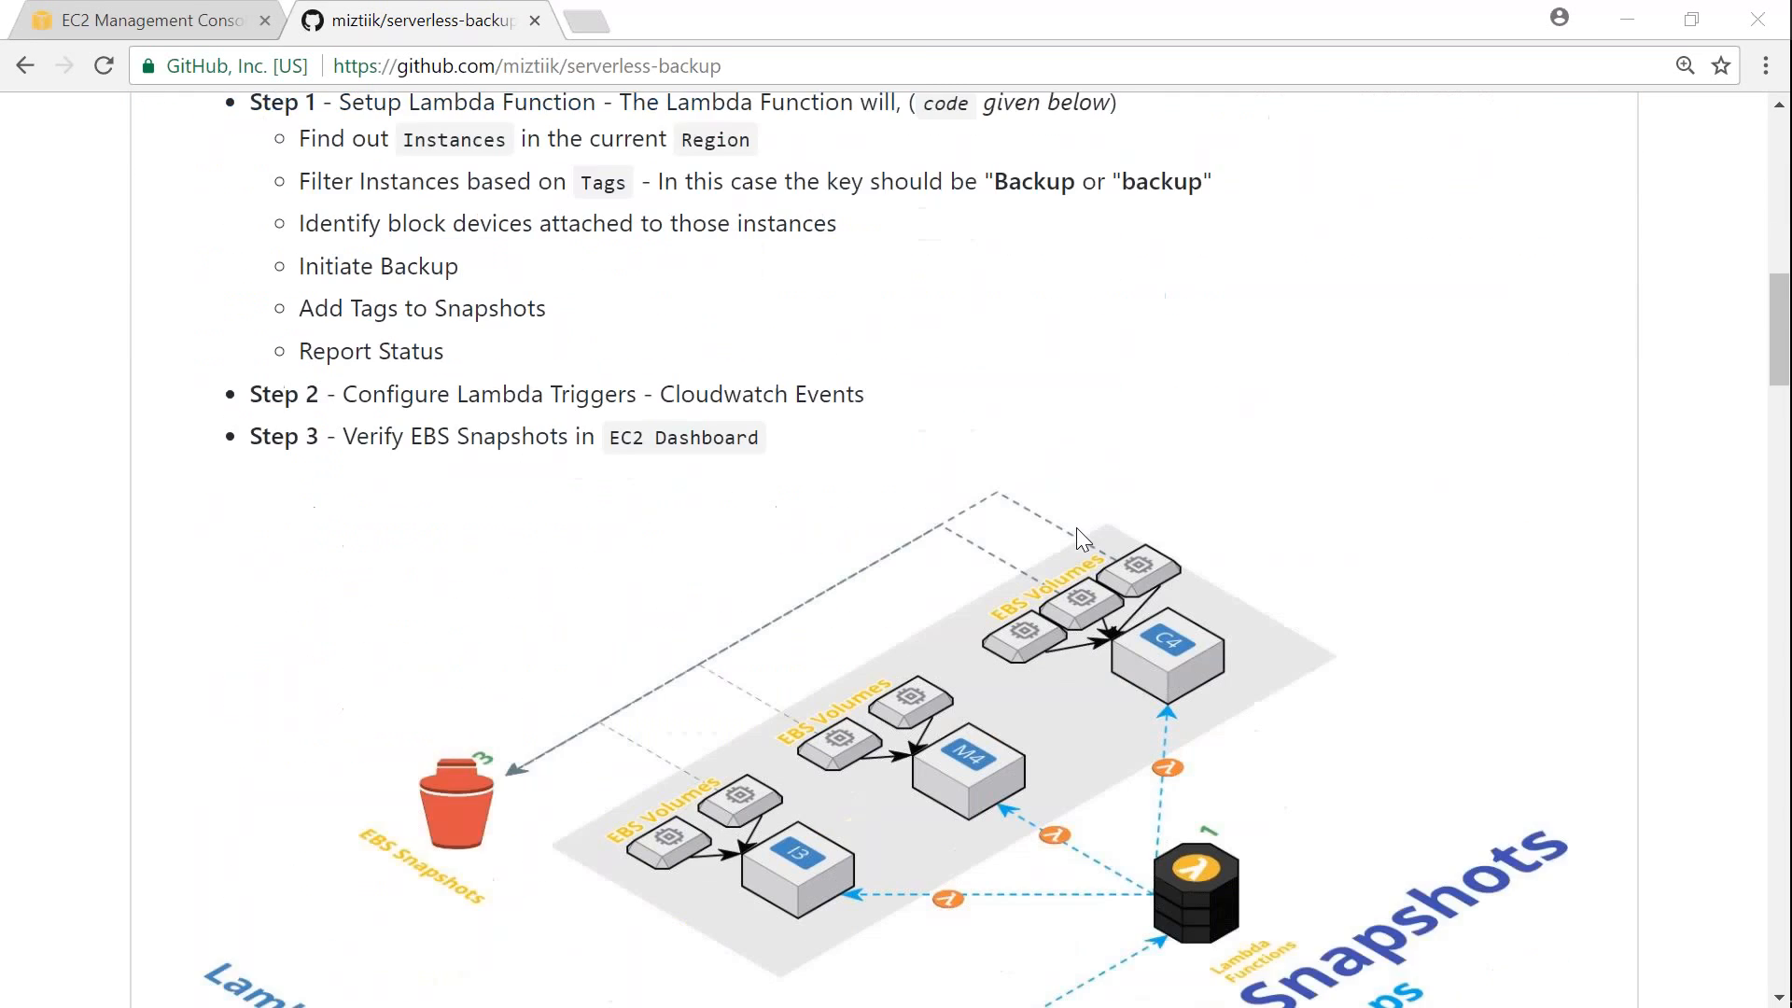
pyautogui.scroll(-5, 1022, 642)
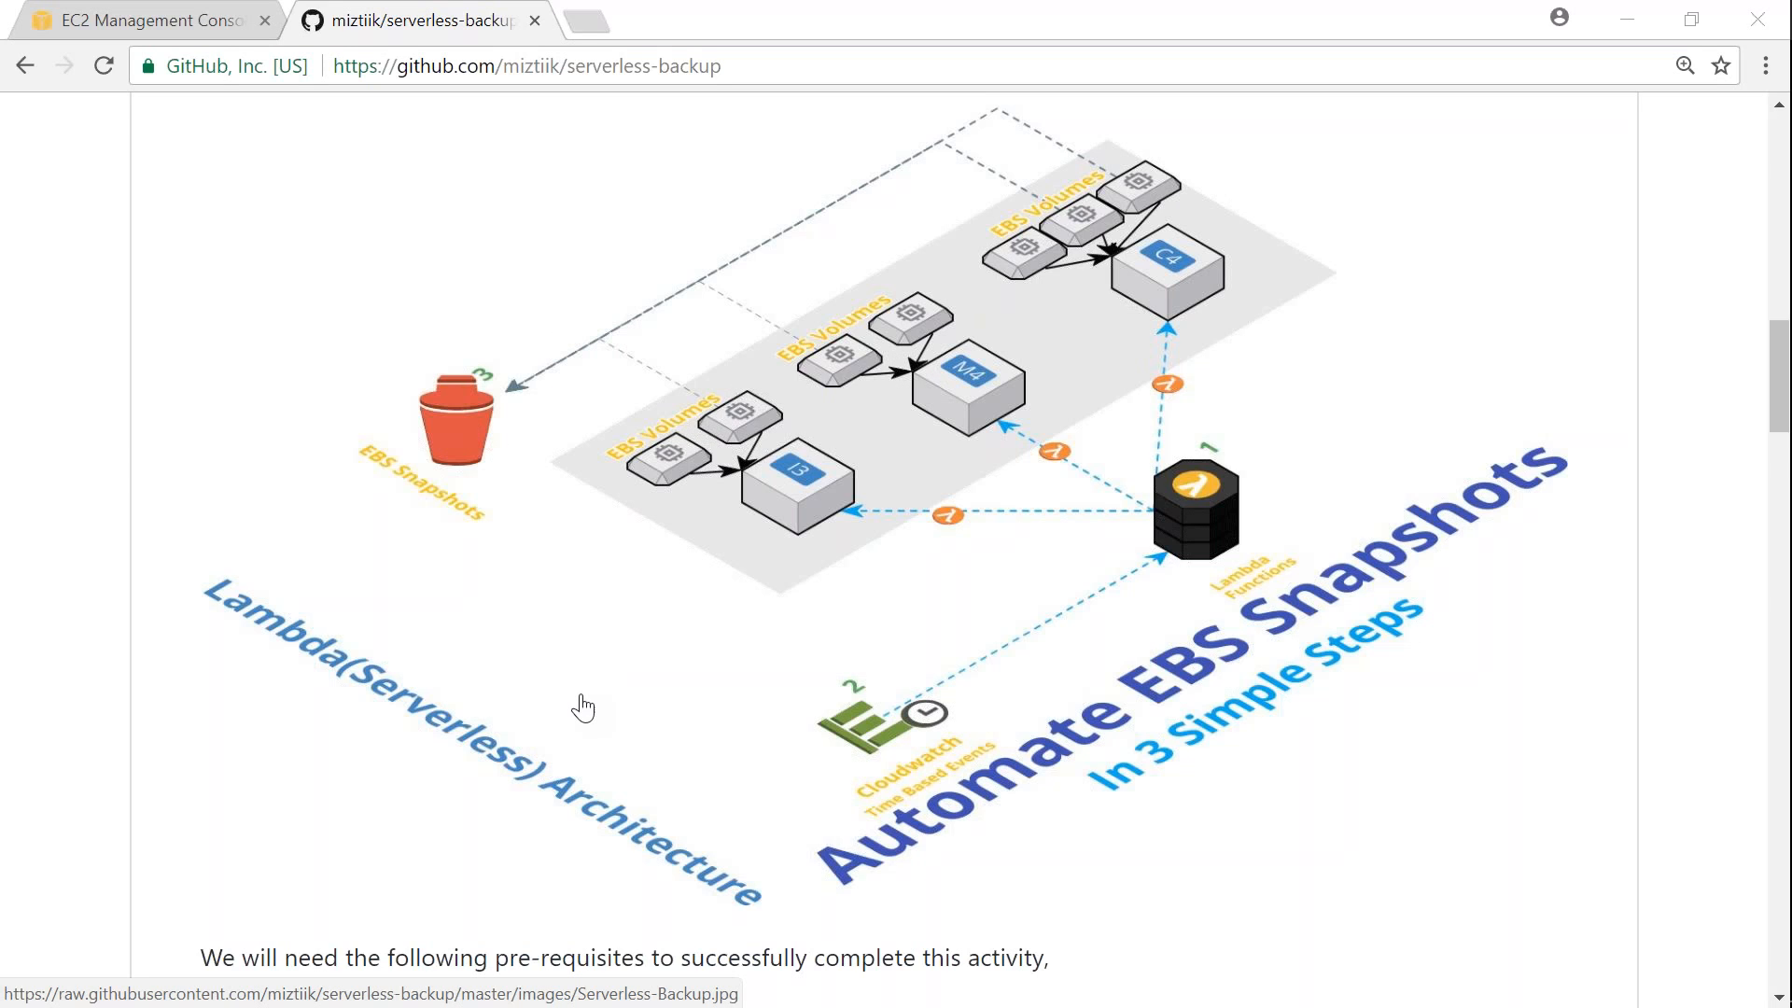
pyautogui.scroll(-6, 582, 708)
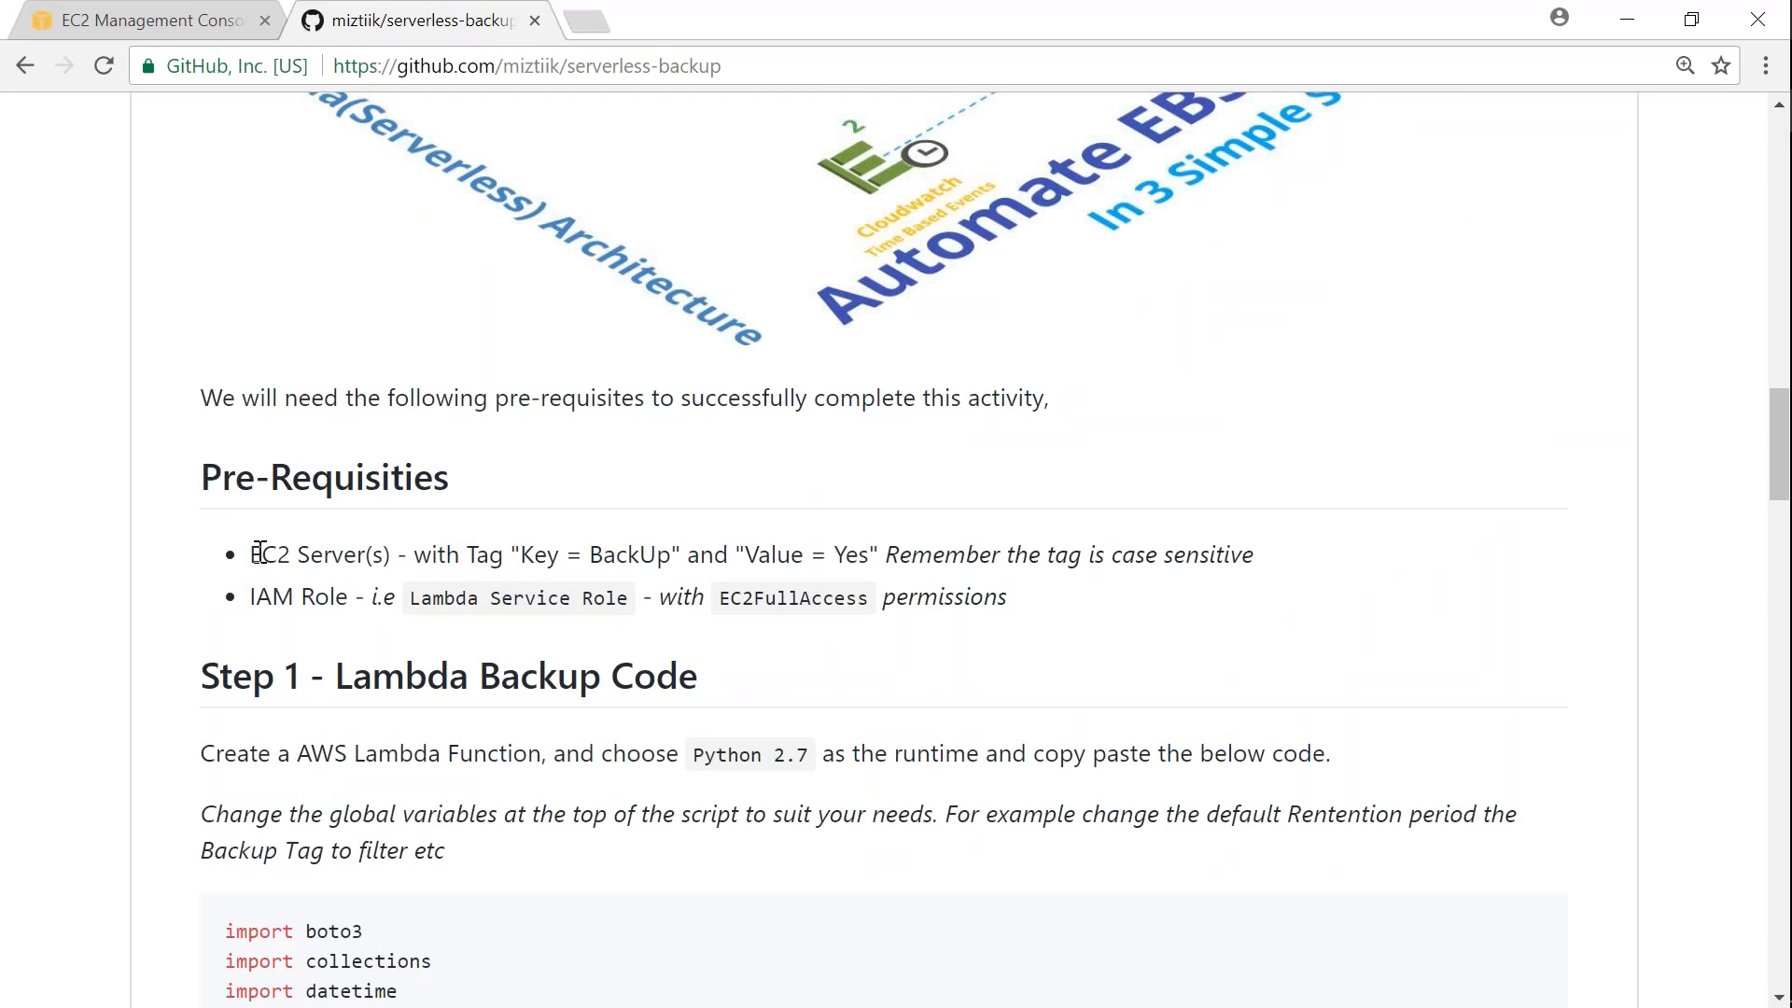
pyautogui.moveTo(261, 554); pyautogui.dragTo(391, 554)
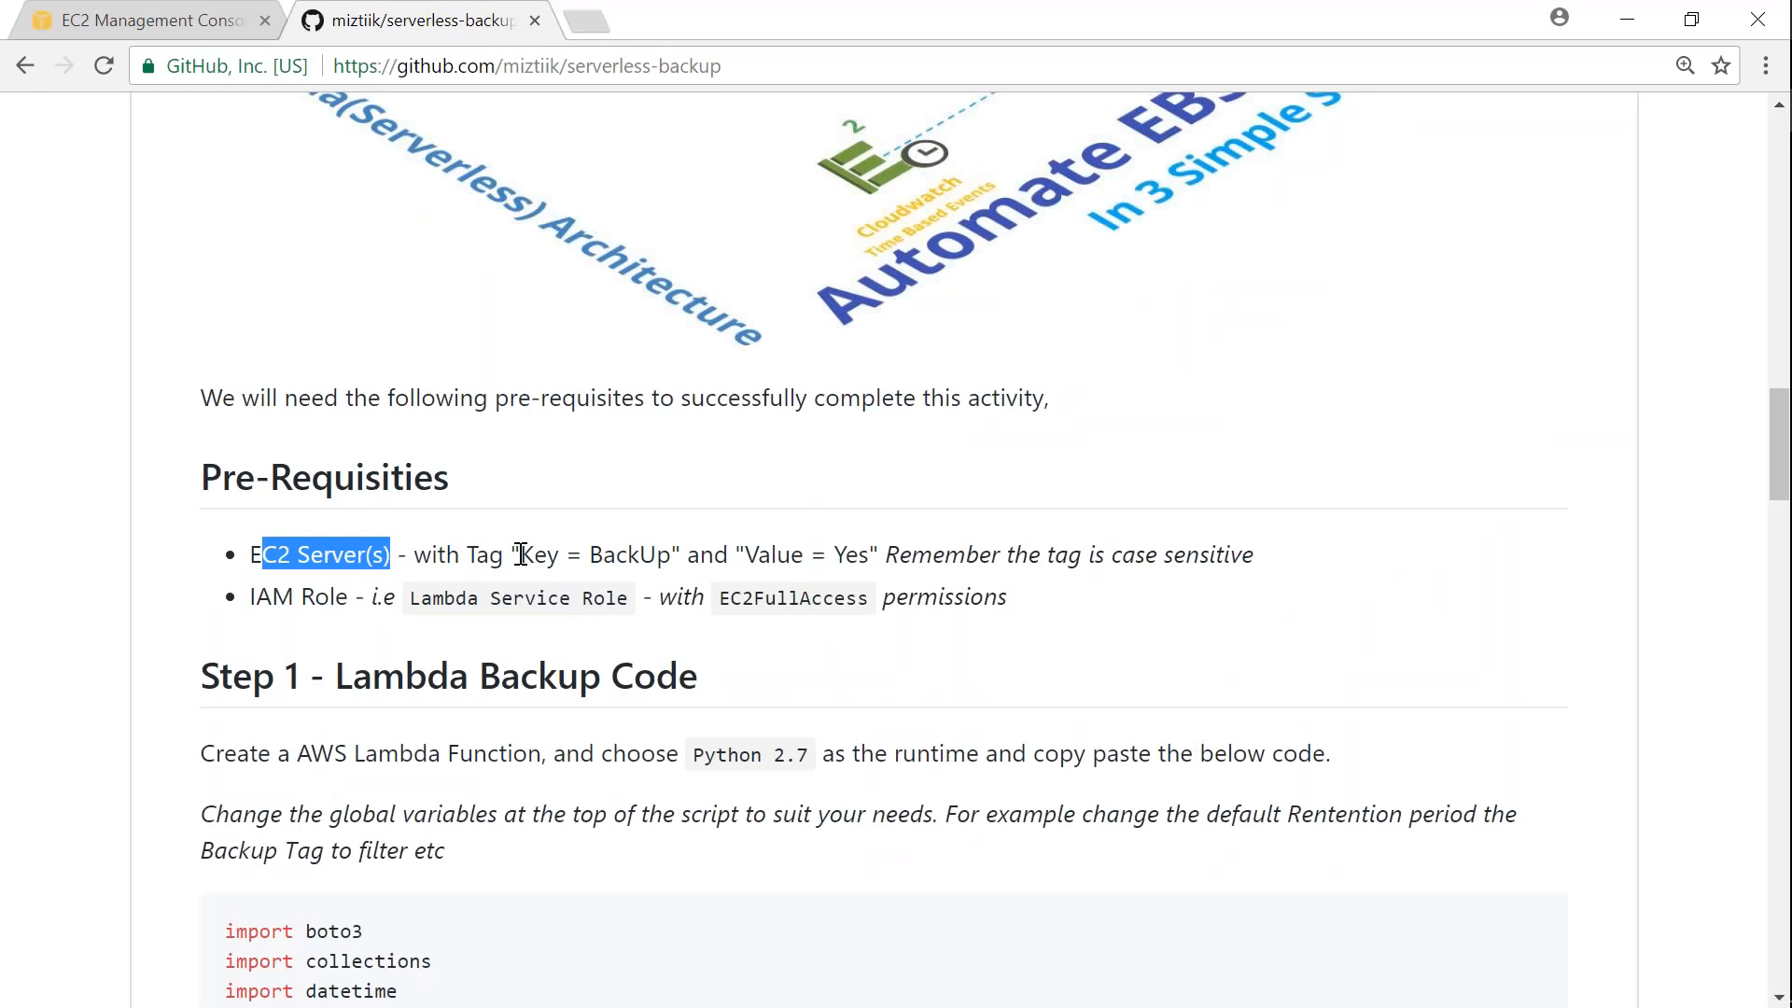
pyautogui.moveTo(521, 555); pyautogui.dragTo(553, 560)
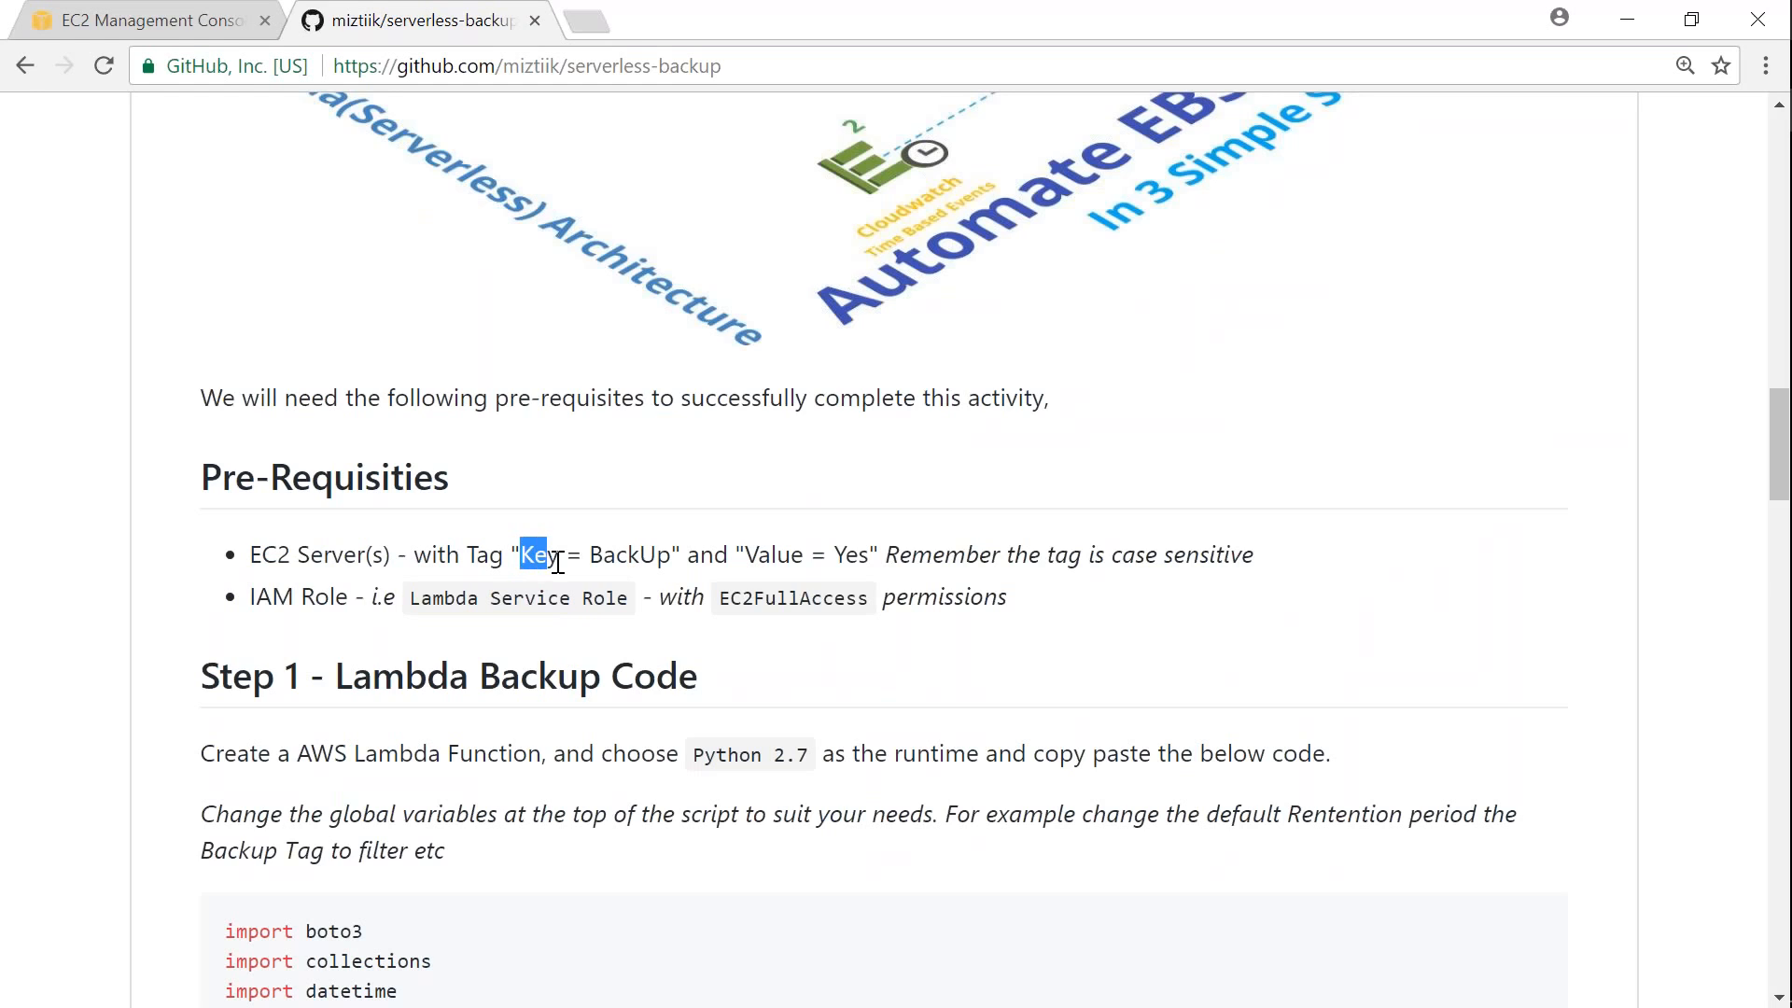
pyautogui.doubleClick(628, 556)
pyautogui.moveTo(745, 556); pyautogui.dragTo(871, 557)
pyautogui.scroll(-3, 873, 559)
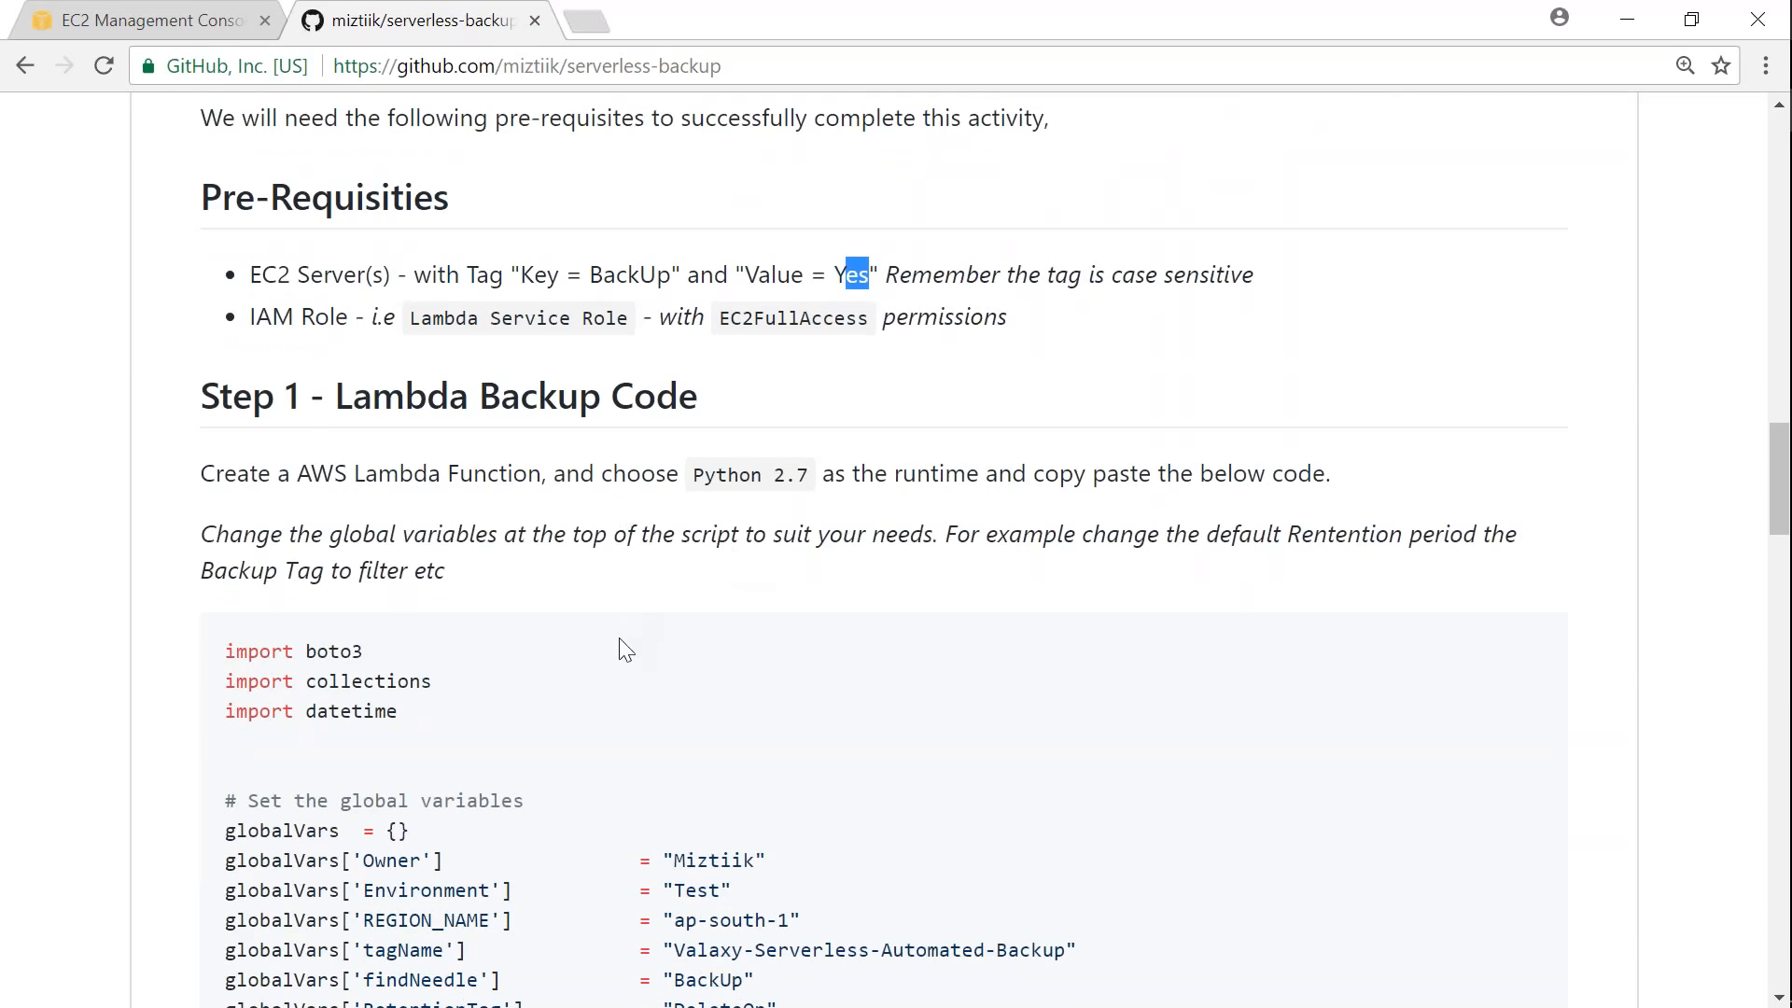
pyautogui.moveTo(251, 277); pyautogui.dragTo(383, 277)
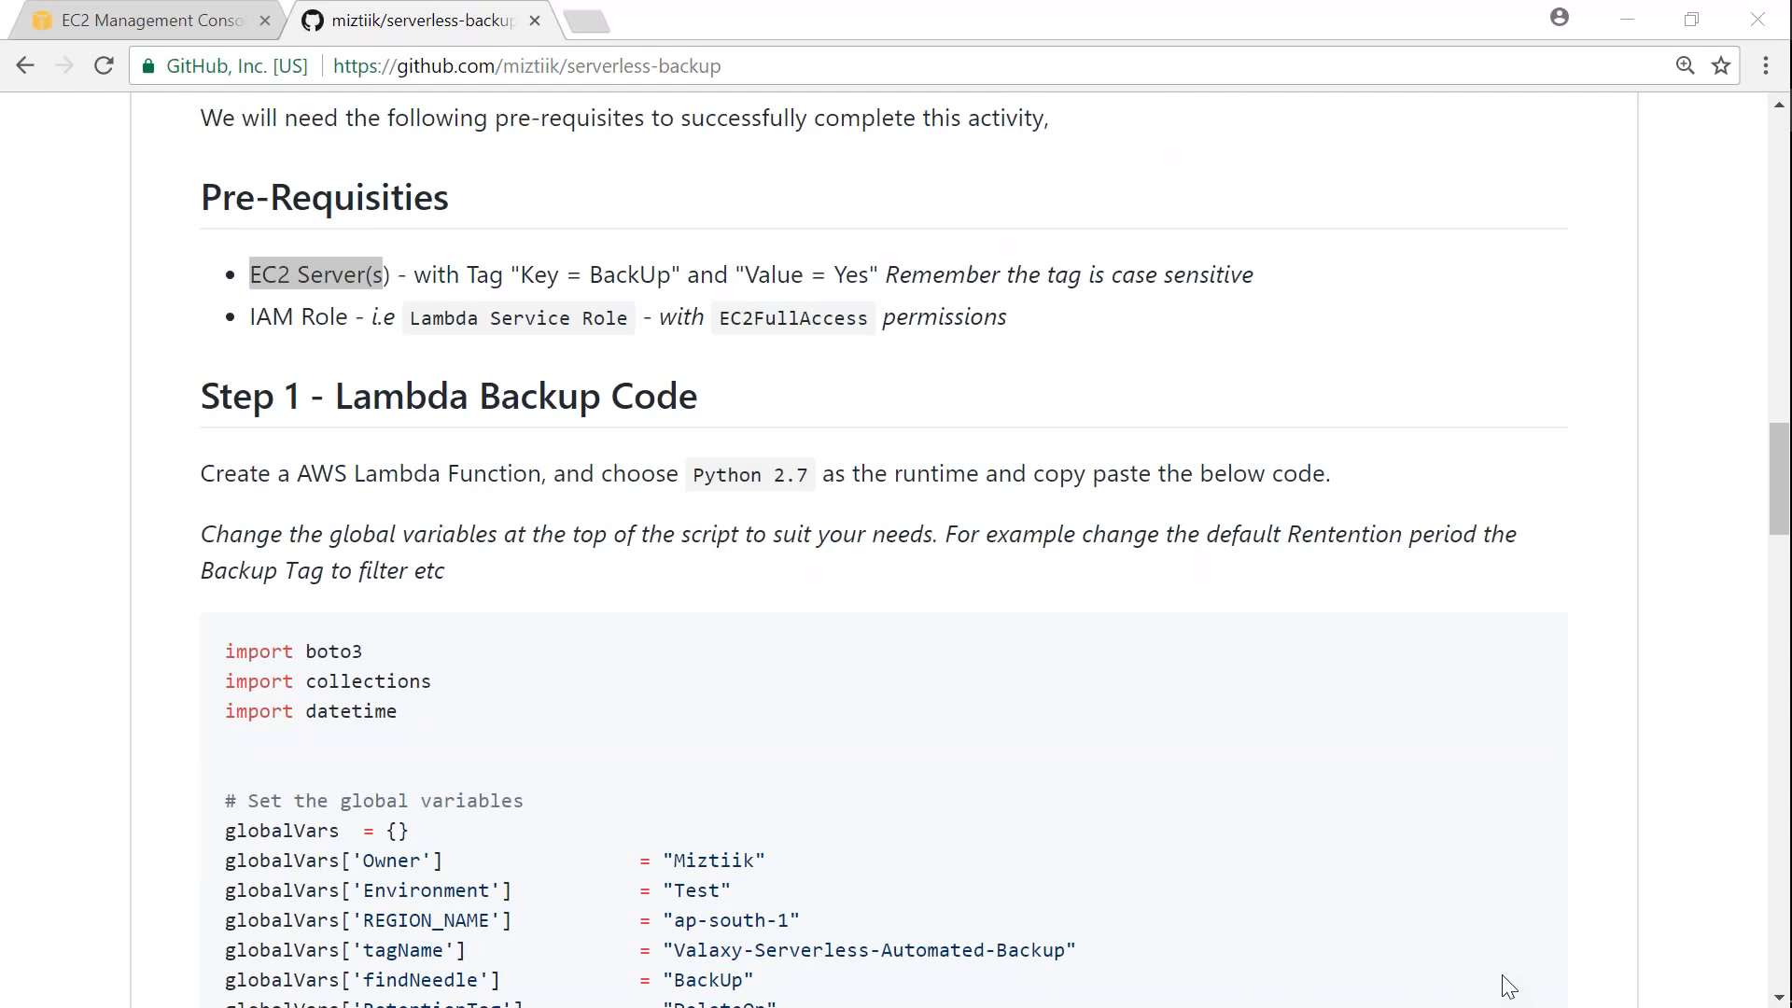
# Step: Switch to the EC2 console and add an instance tag with key BackUp and value Yes, copied from the README
pyautogui.hotkey('ctrl', 'Tab')
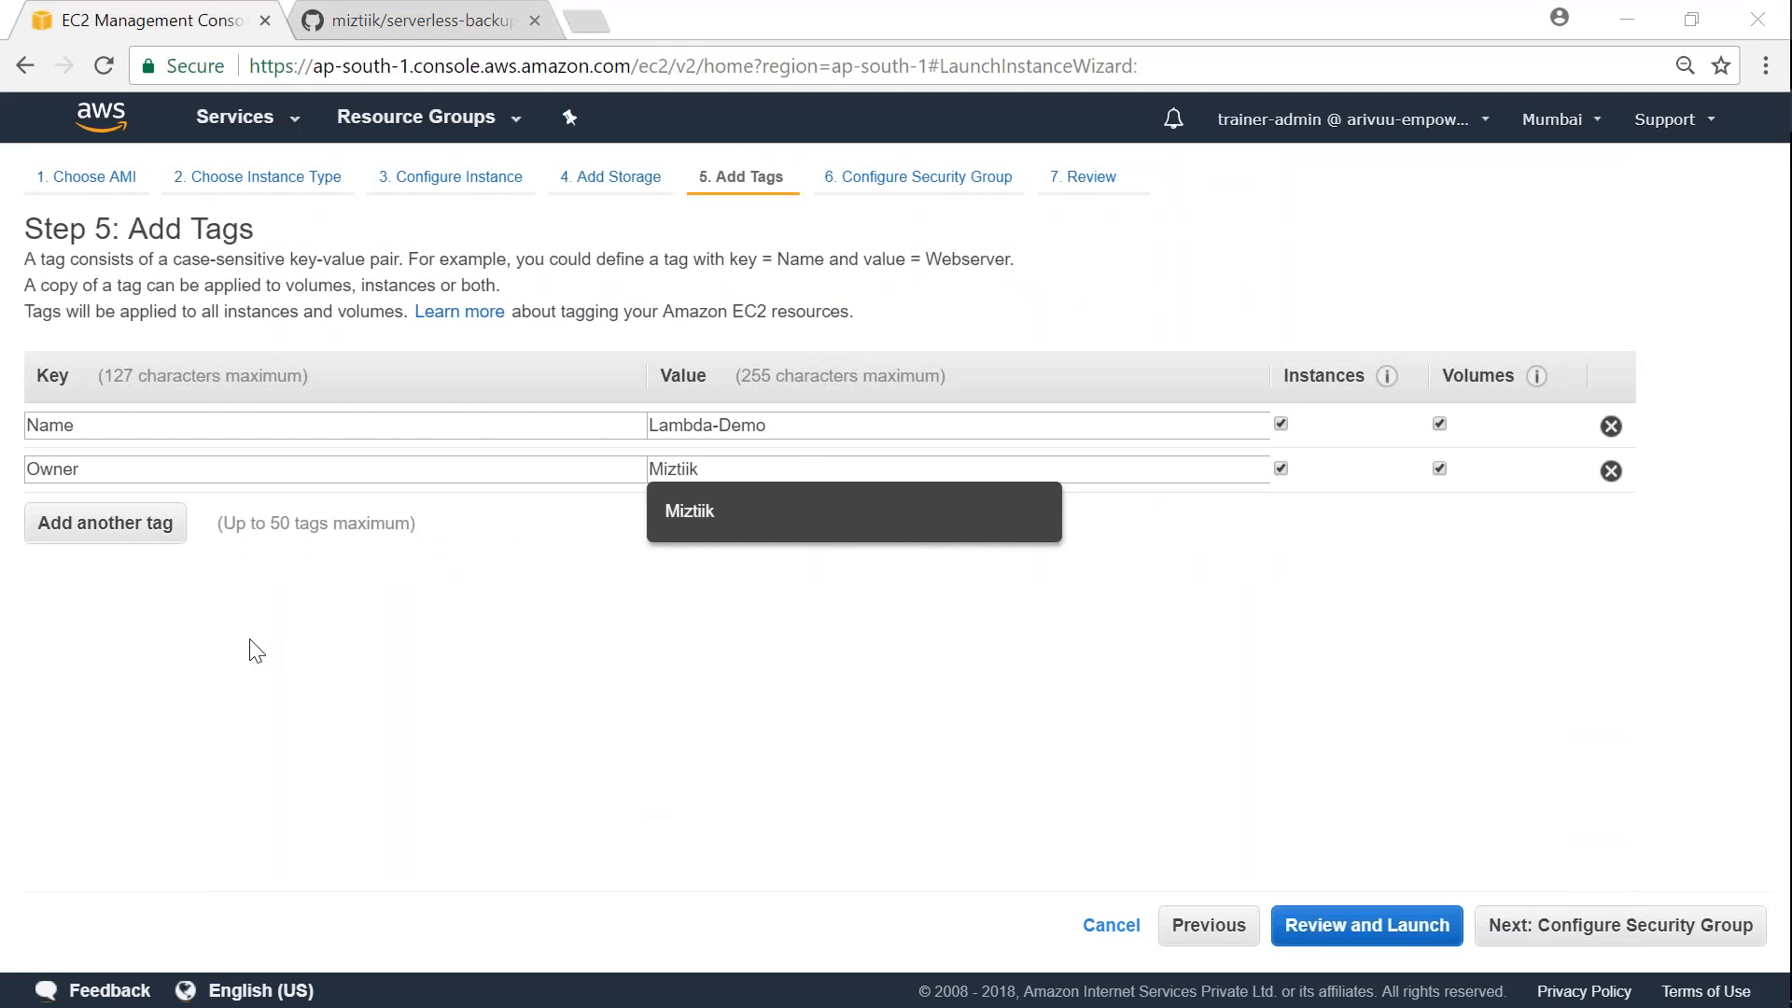
pyautogui.click(92, 530)
pyautogui.write('BackUp')
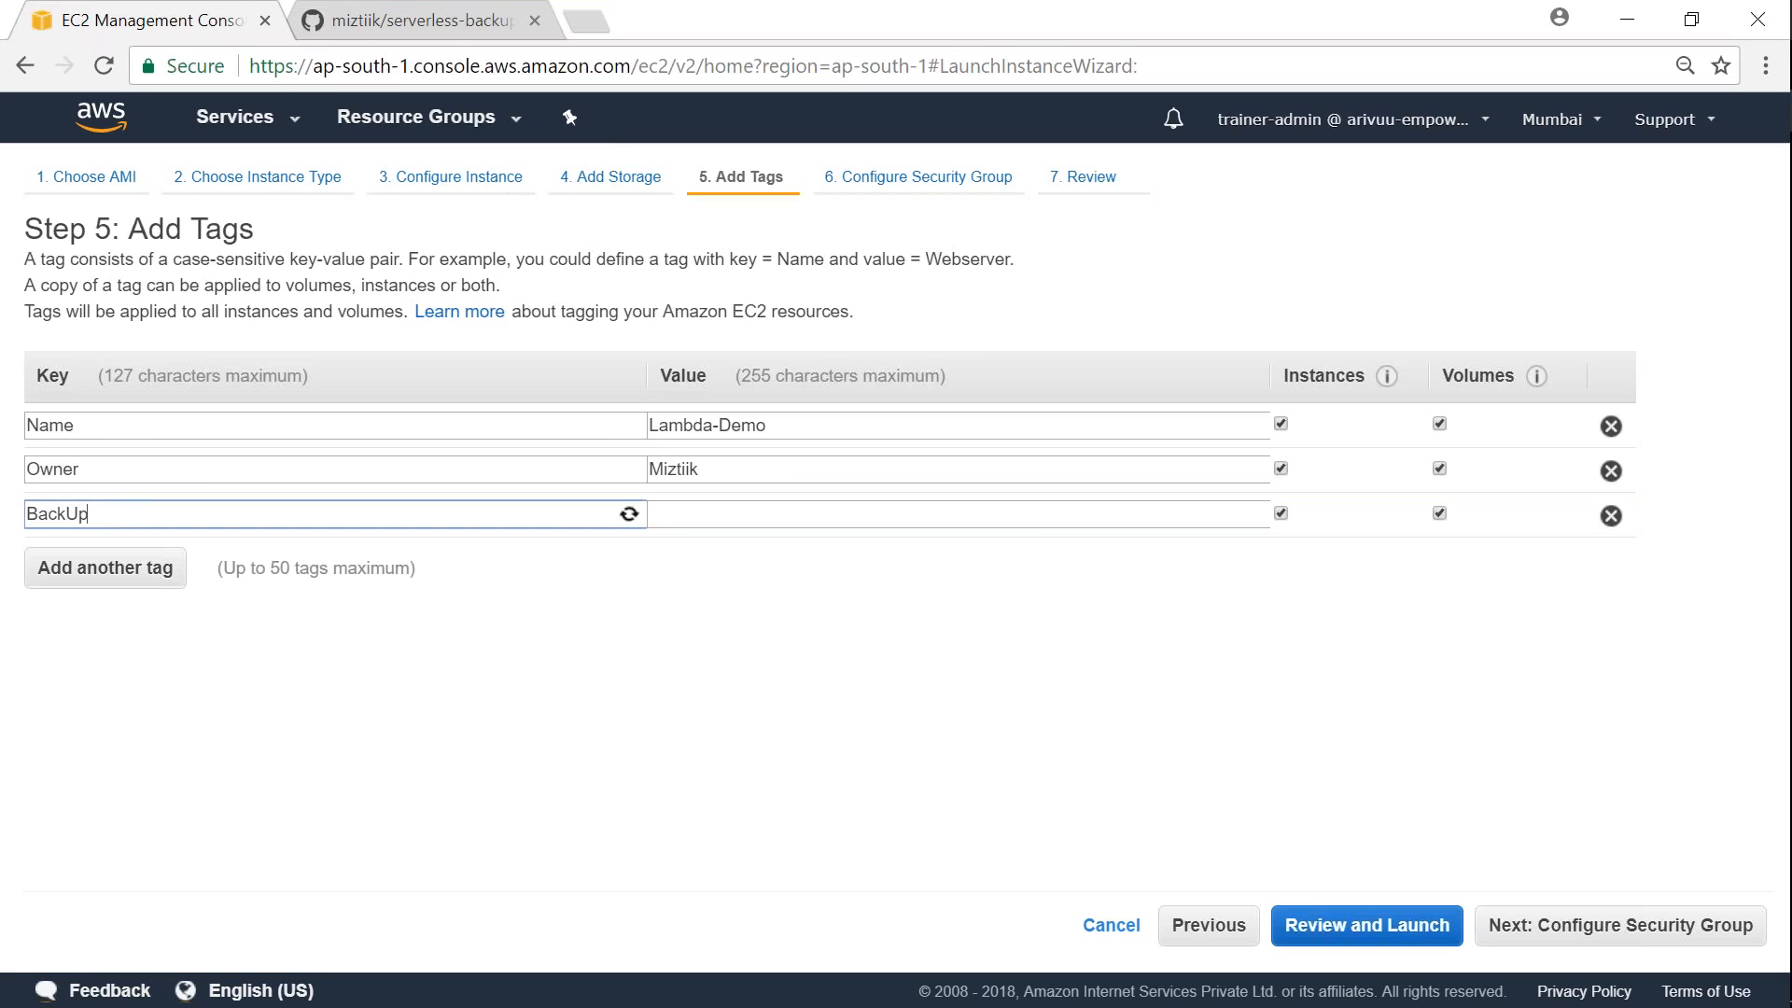
pyautogui.click(385, 23)
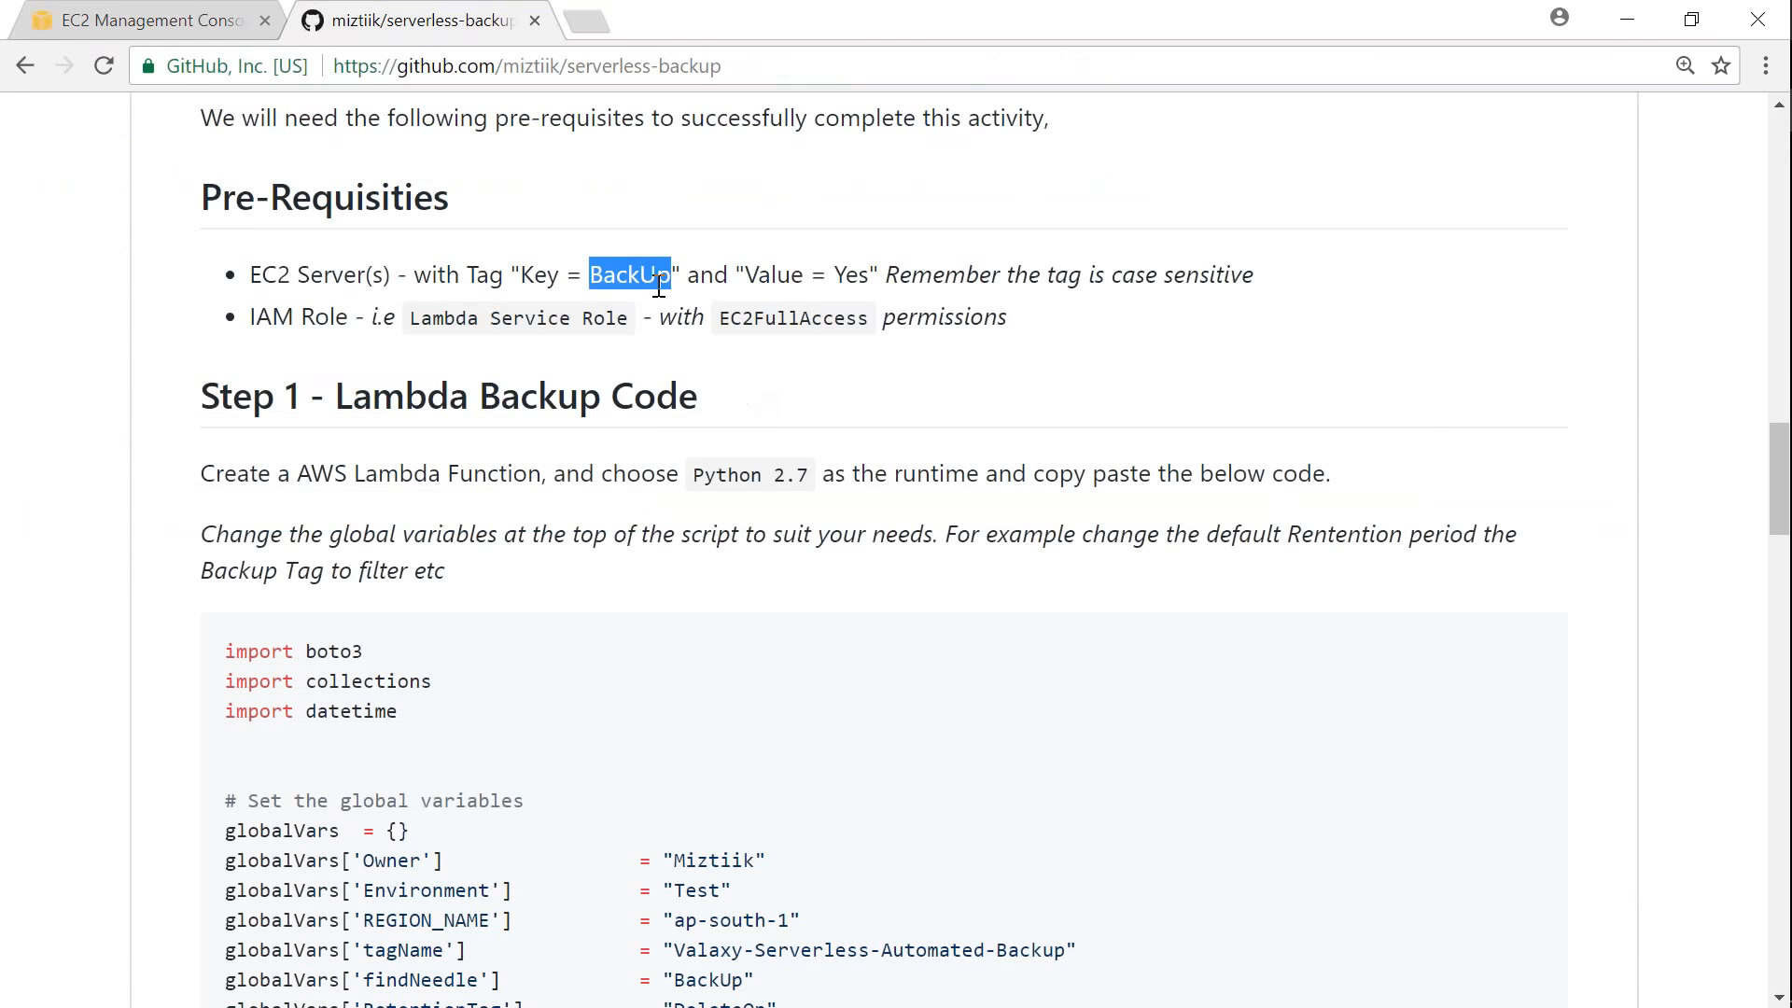
pyautogui.doubleClick(773, 275)
pyautogui.click(854, 272)
pyautogui.doubleClick(854, 273)
pyautogui.hotkey('ctrl', 'c')
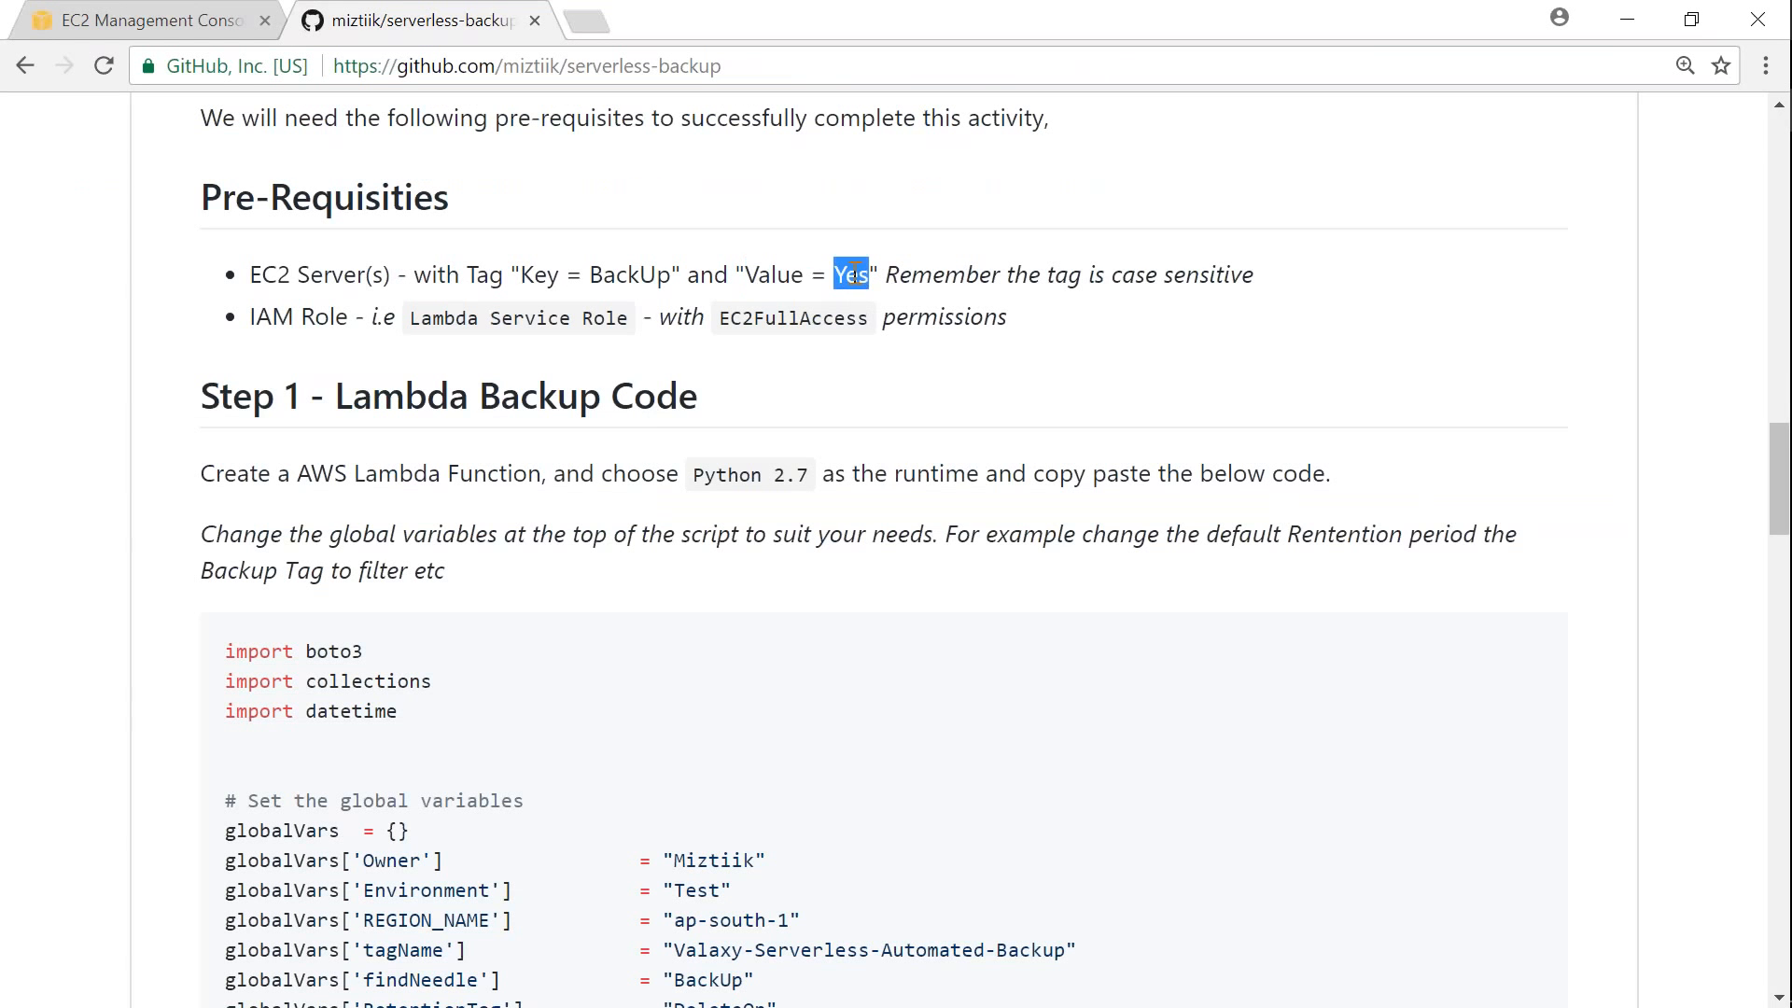
pyautogui.hotkey('ctrl', 'shift', 'Tab')
pyautogui.click(653, 514)
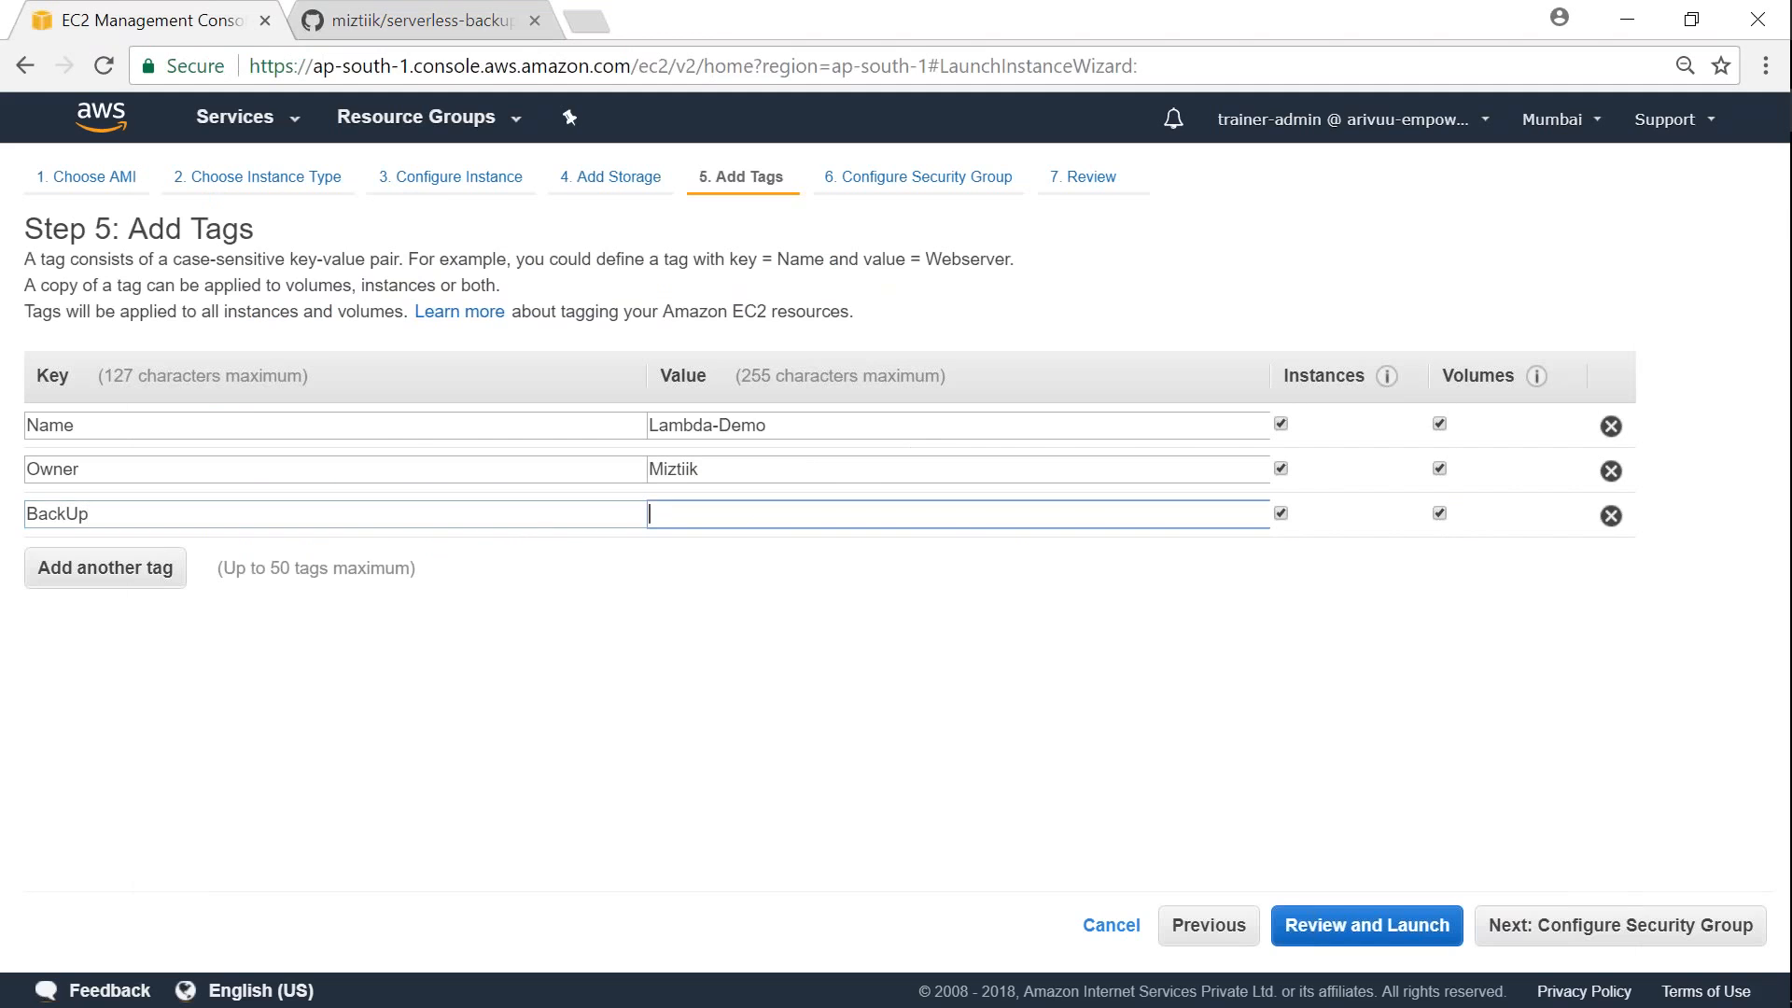
pyautogui.hotkey('ctrl', 'v')
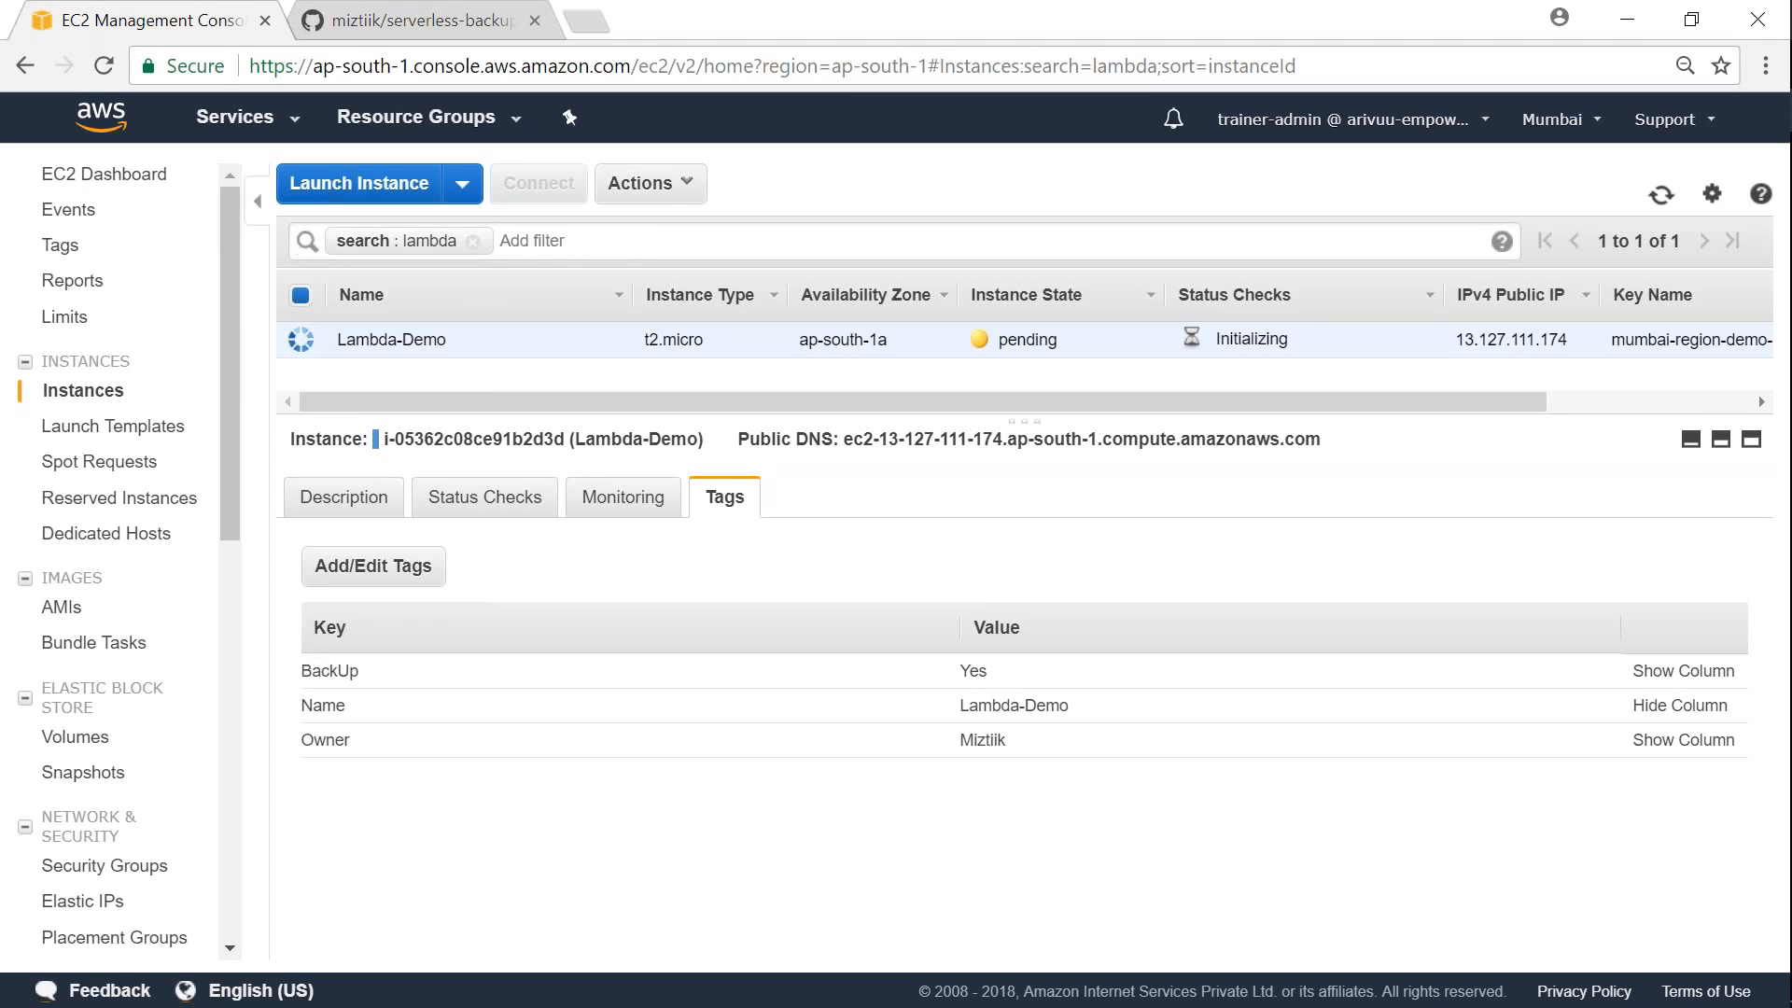
# Step: Inspect the tags of the Lambda-Demo instance and of the Lambda-Demo-DoNotBackup instance
pyautogui.moveTo(360, 670); pyautogui.dragTo(293, 439)
pyautogui.click(566, 582)
pyautogui.doubleClick(335, 670)
pyautogui.click(519, 586)
pyautogui.doubleClick(317, 670)
pyautogui.click(659, 377)
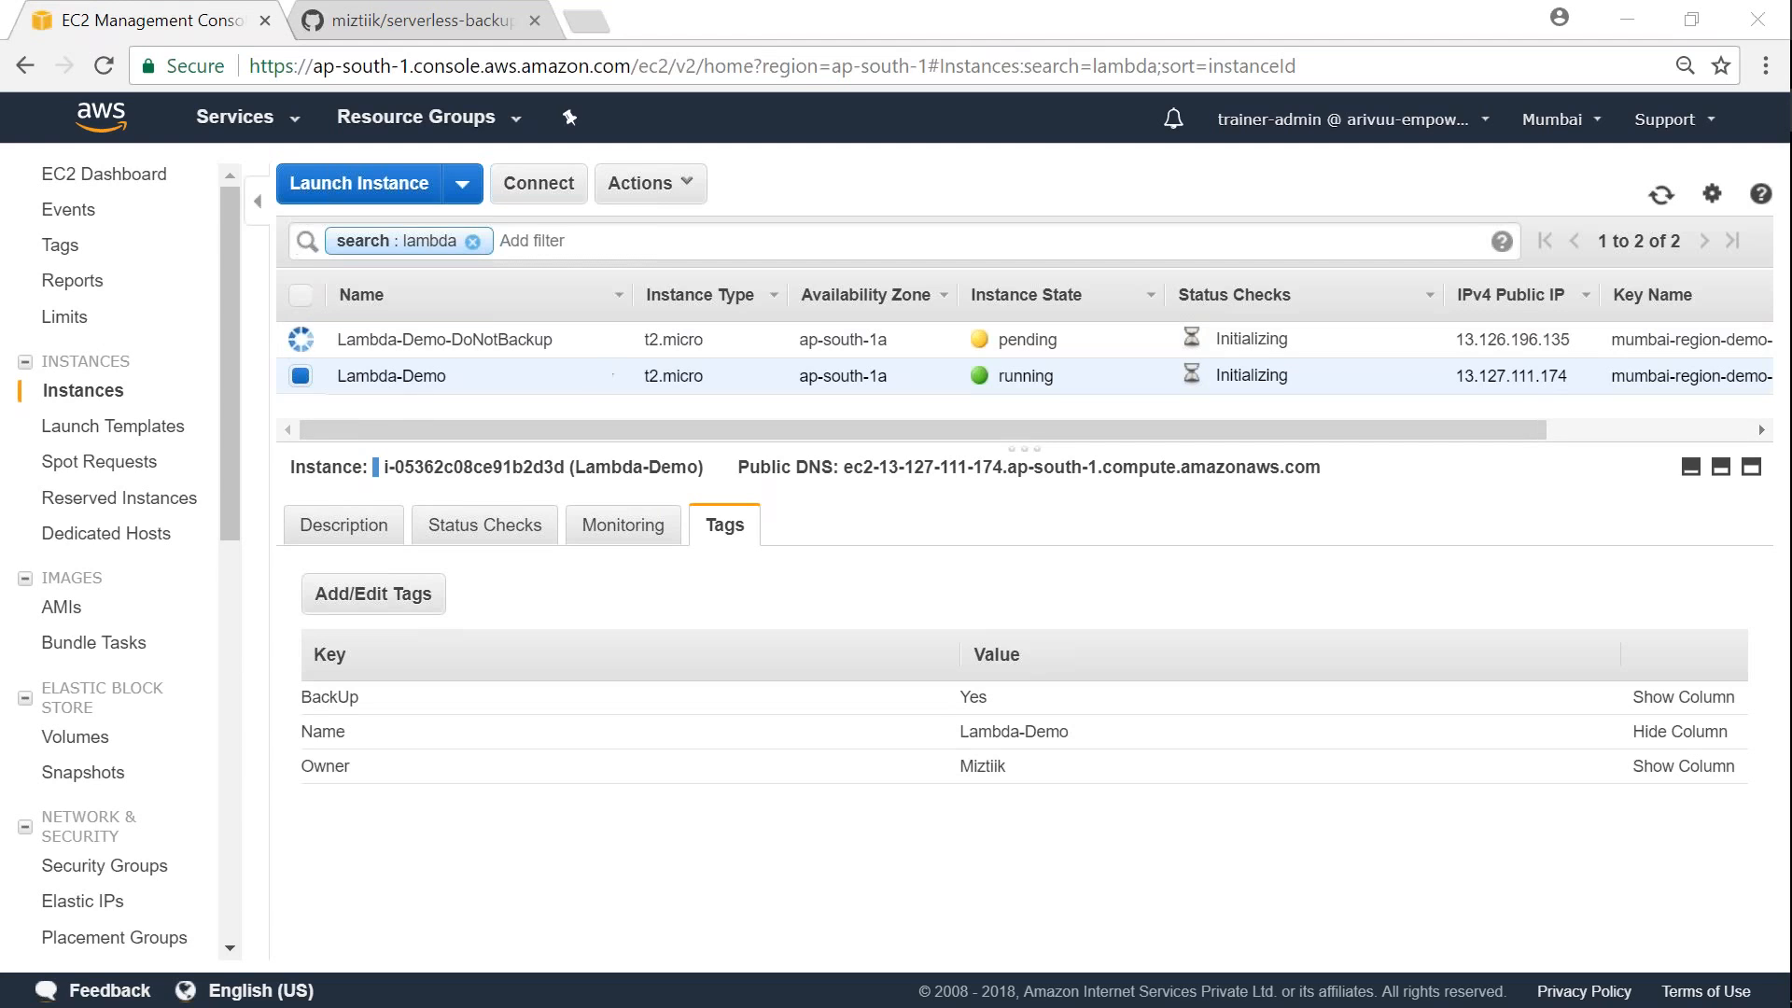
pyautogui.click(301, 375)
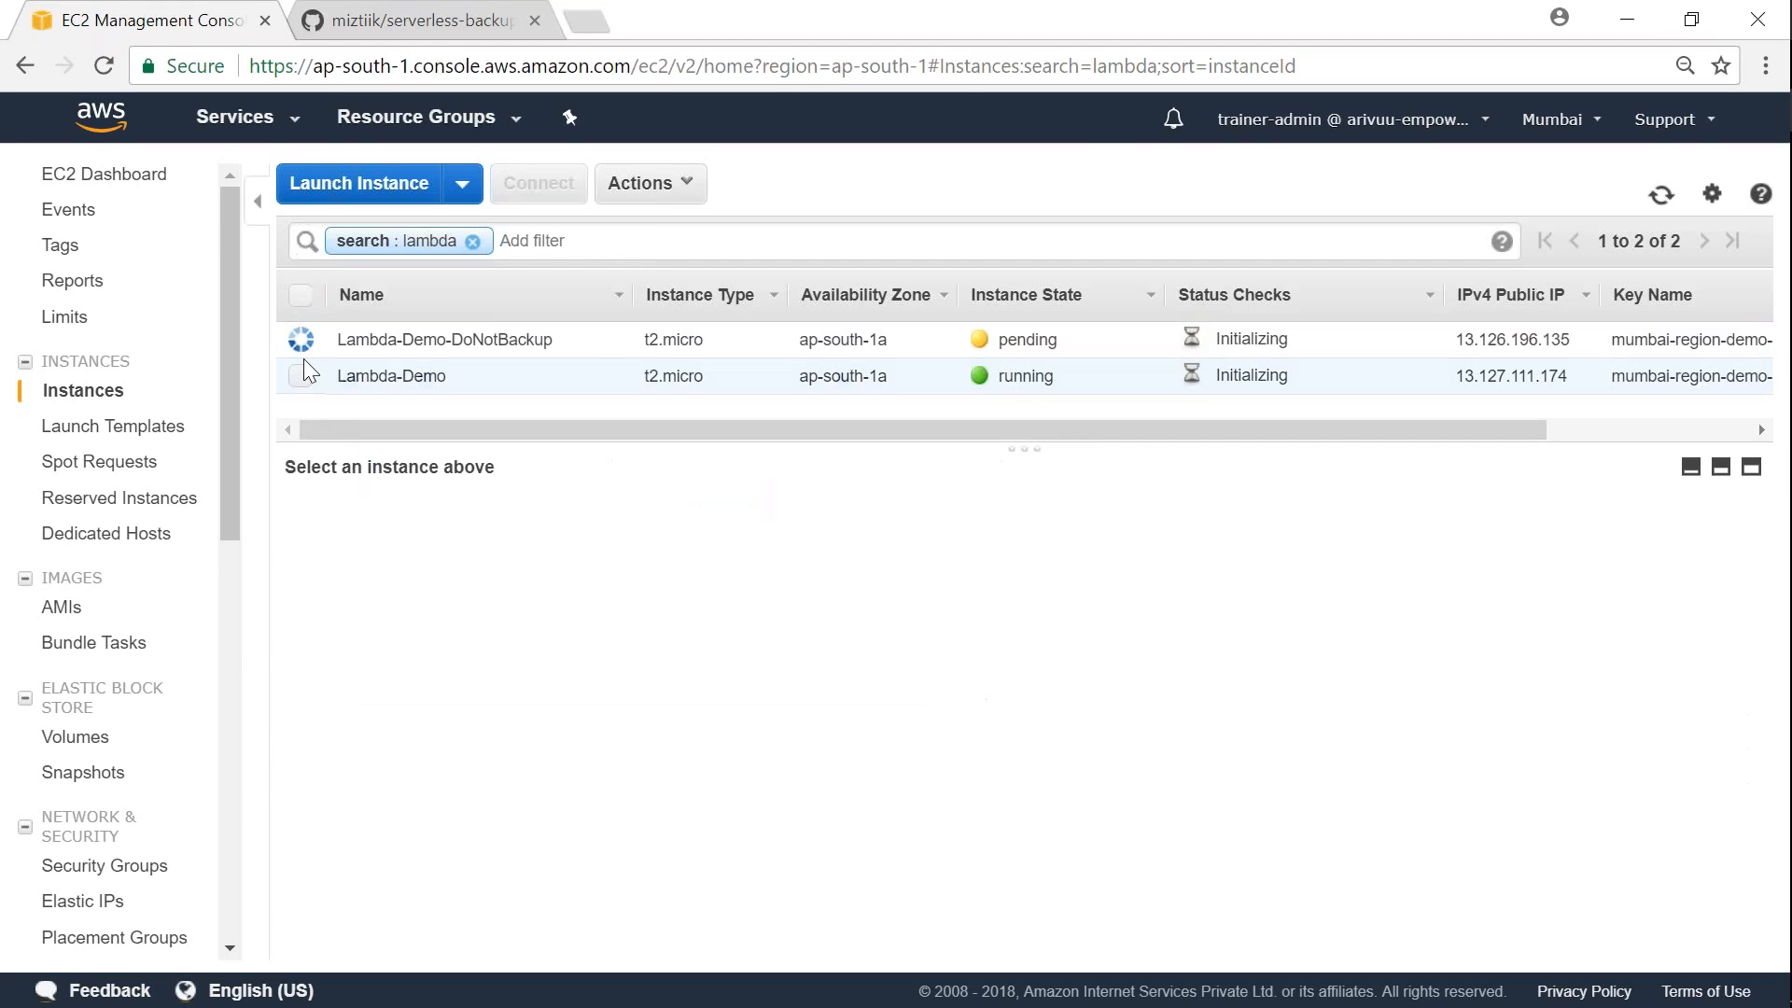
pyautogui.click(302, 343)
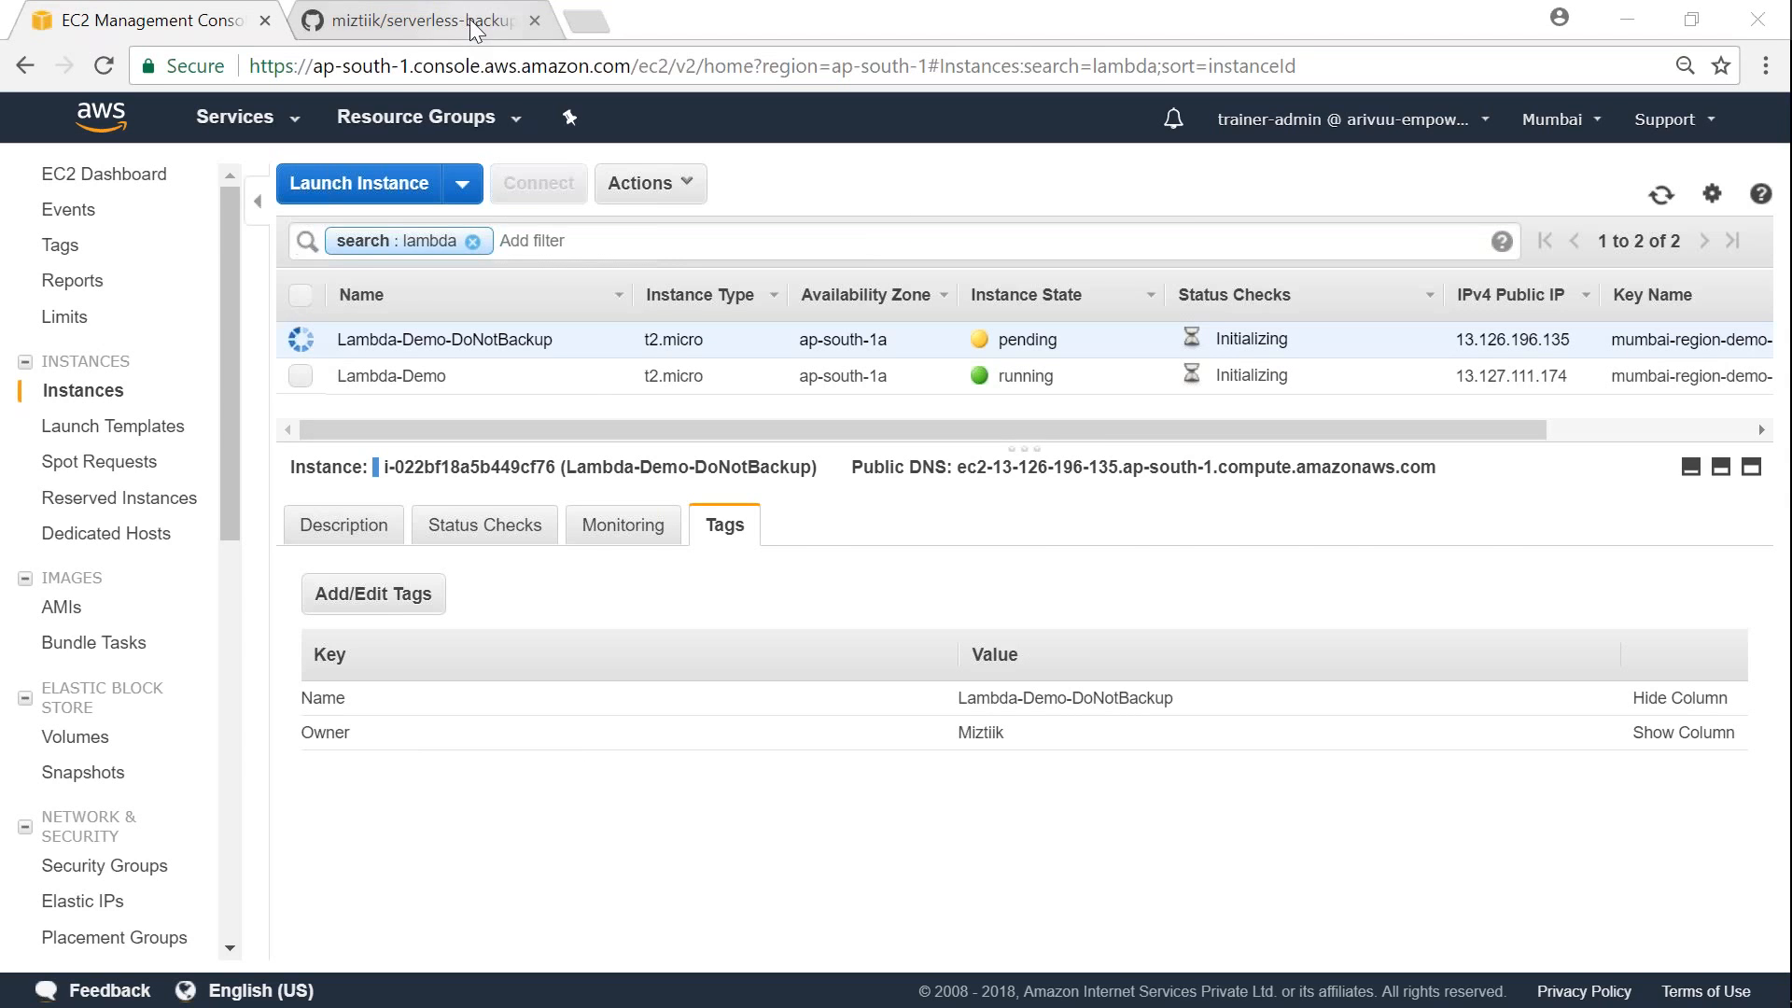
# Step: Switch to the GitHub README and read the IAM role prerequisite for the Lambda service
pyautogui.click(411, 20)
pyautogui.moveTo(248, 316); pyautogui.dragTo(418, 319)
pyautogui.click(541, 328)
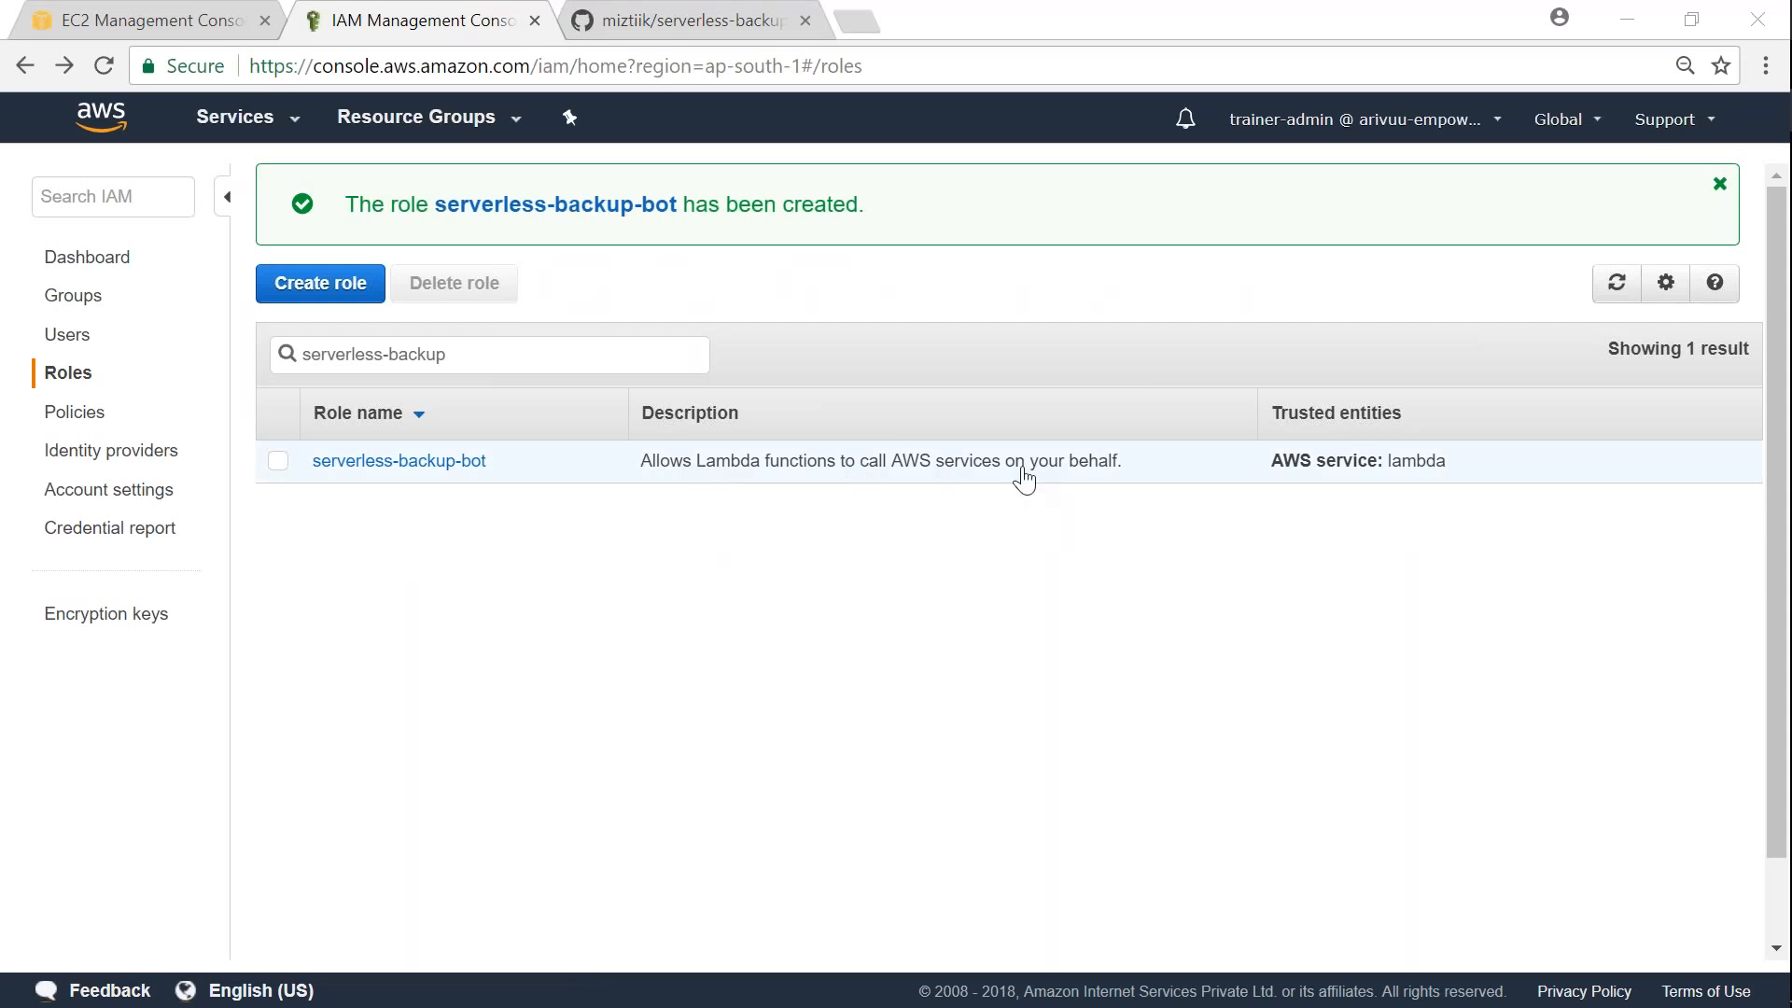
# Step: Return to the README and review the backup script's global variables, especially RetentionInDays
pyautogui.click(657, 3)
pyautogui.scroll(-1, 485, 685)
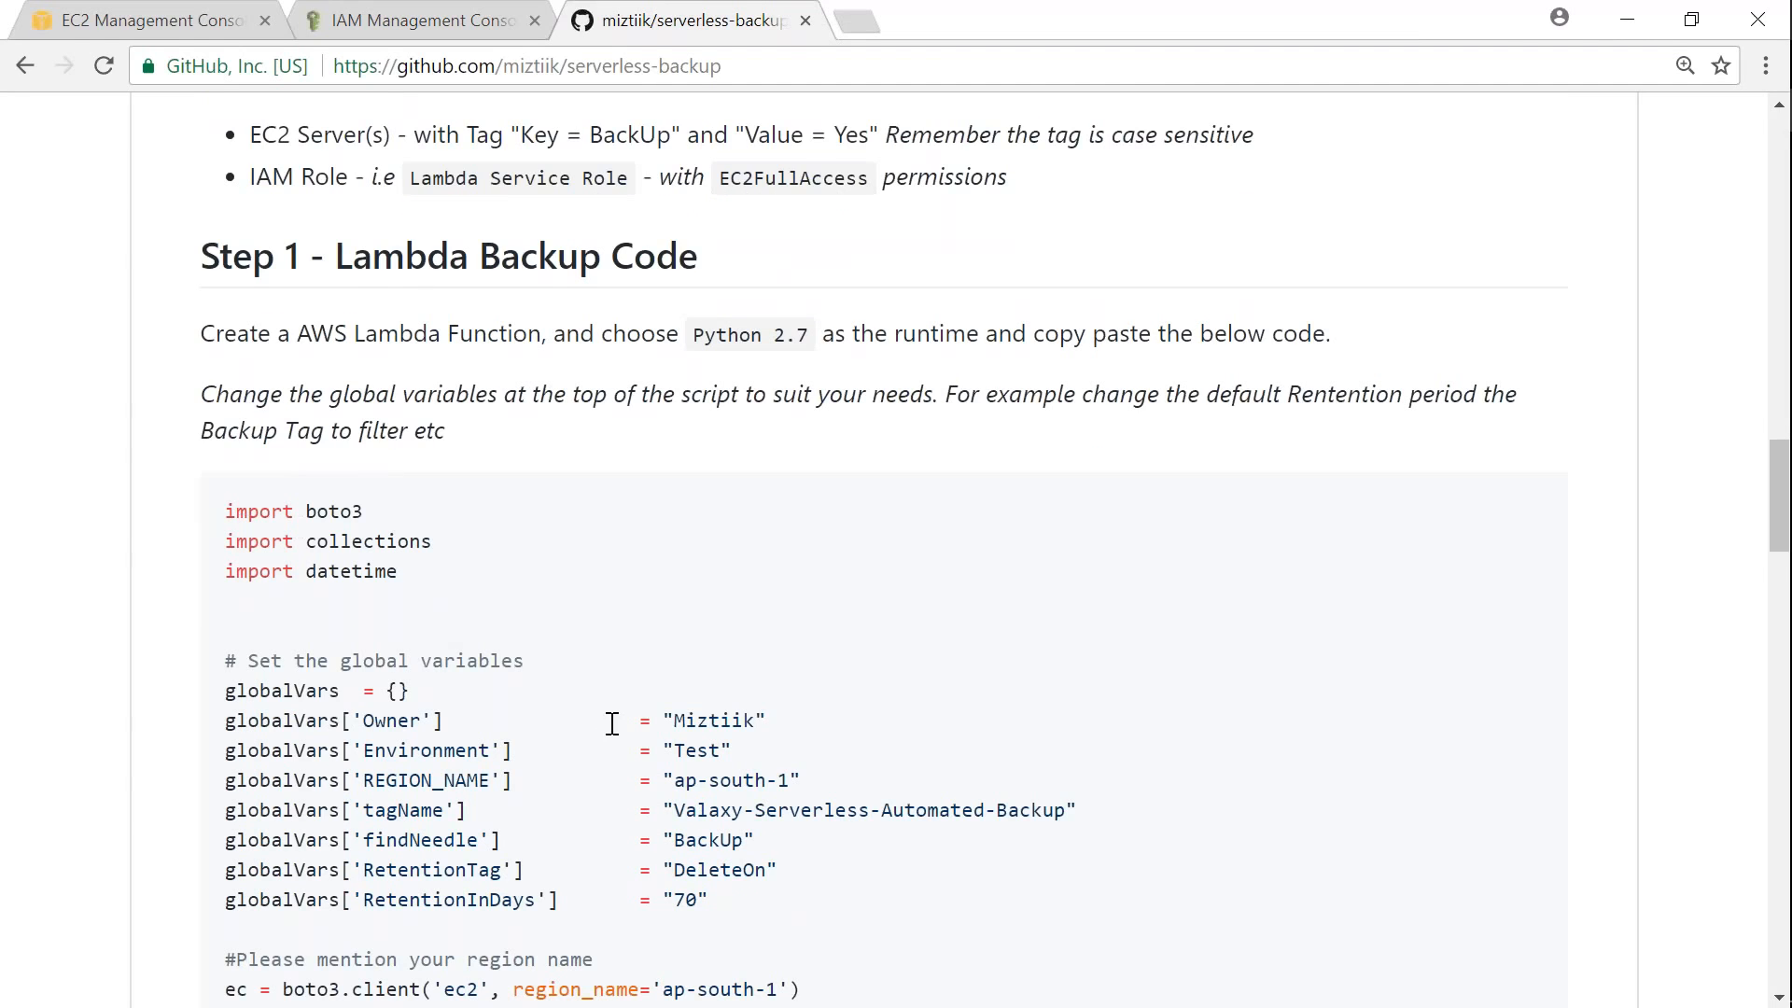
pyautogui.scroll(-1, 612, 724)
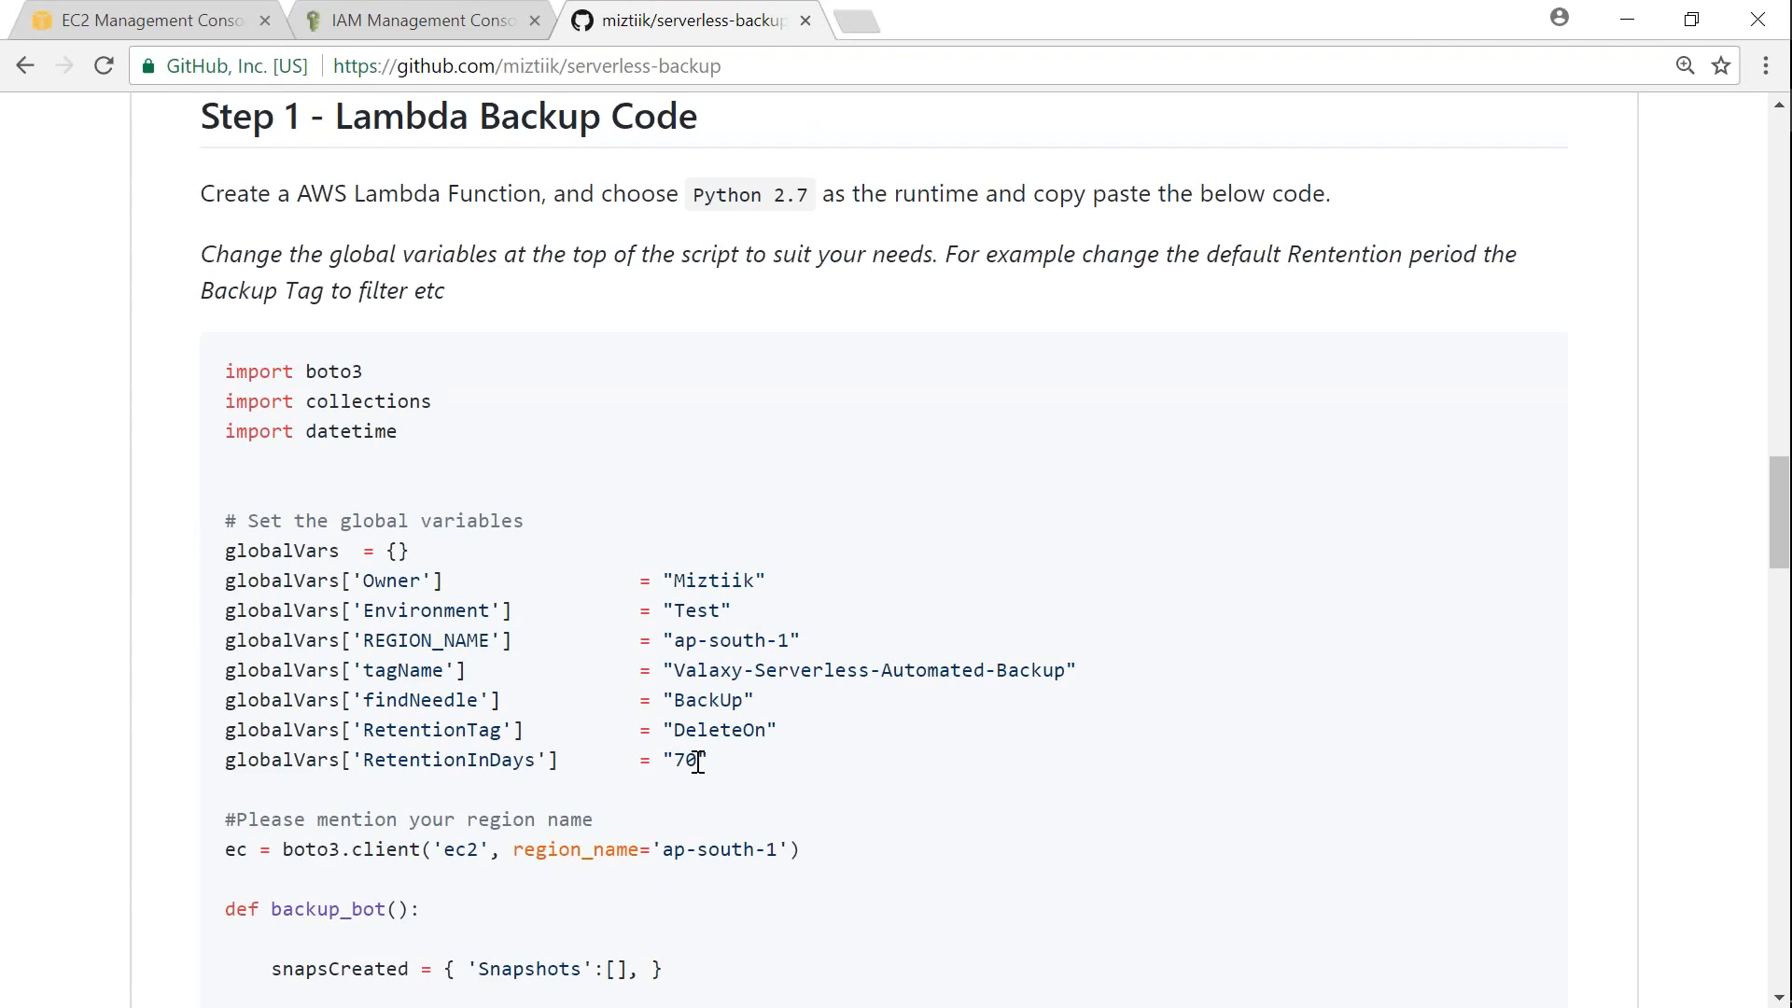
pyautogui.moveTo(697, 761); pyautogui.dragTo(682, 766)
pyautogui.click(693, 762)
pyautogui.moveTo(694, 761); pyautogui.dragTo(677, 764)
# Step: Select the entire Python backup script in the README, from the boto3 import through the final lambda_handler call
pyautogui.moveTo(221, 366); pyautogui.dragTo(573, 824)
pyautogui.scroll(-8, 579, 483)
pyautogui.scroll(-15, 760, 488)
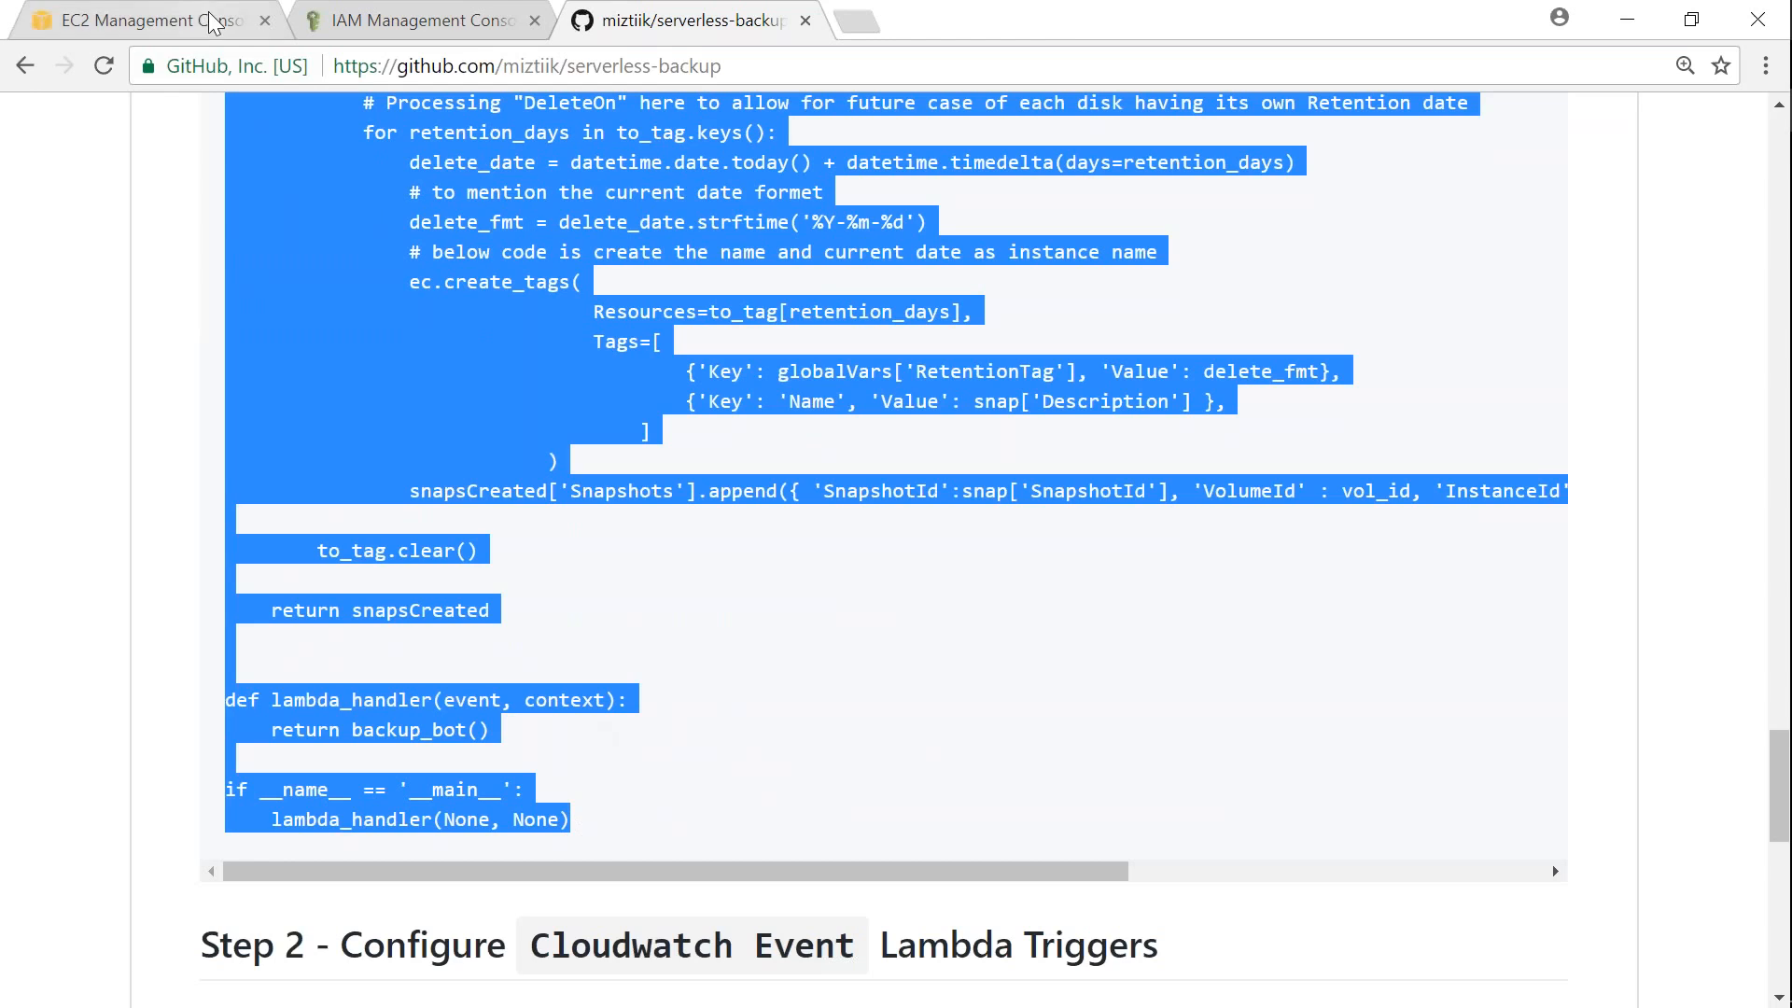
# Step: Duplicate the EC2 console page, open the Lambda service in the copy and start creating a new function
pyautogui.click(174, 26)
pyautogui.rightClick(172, 26)
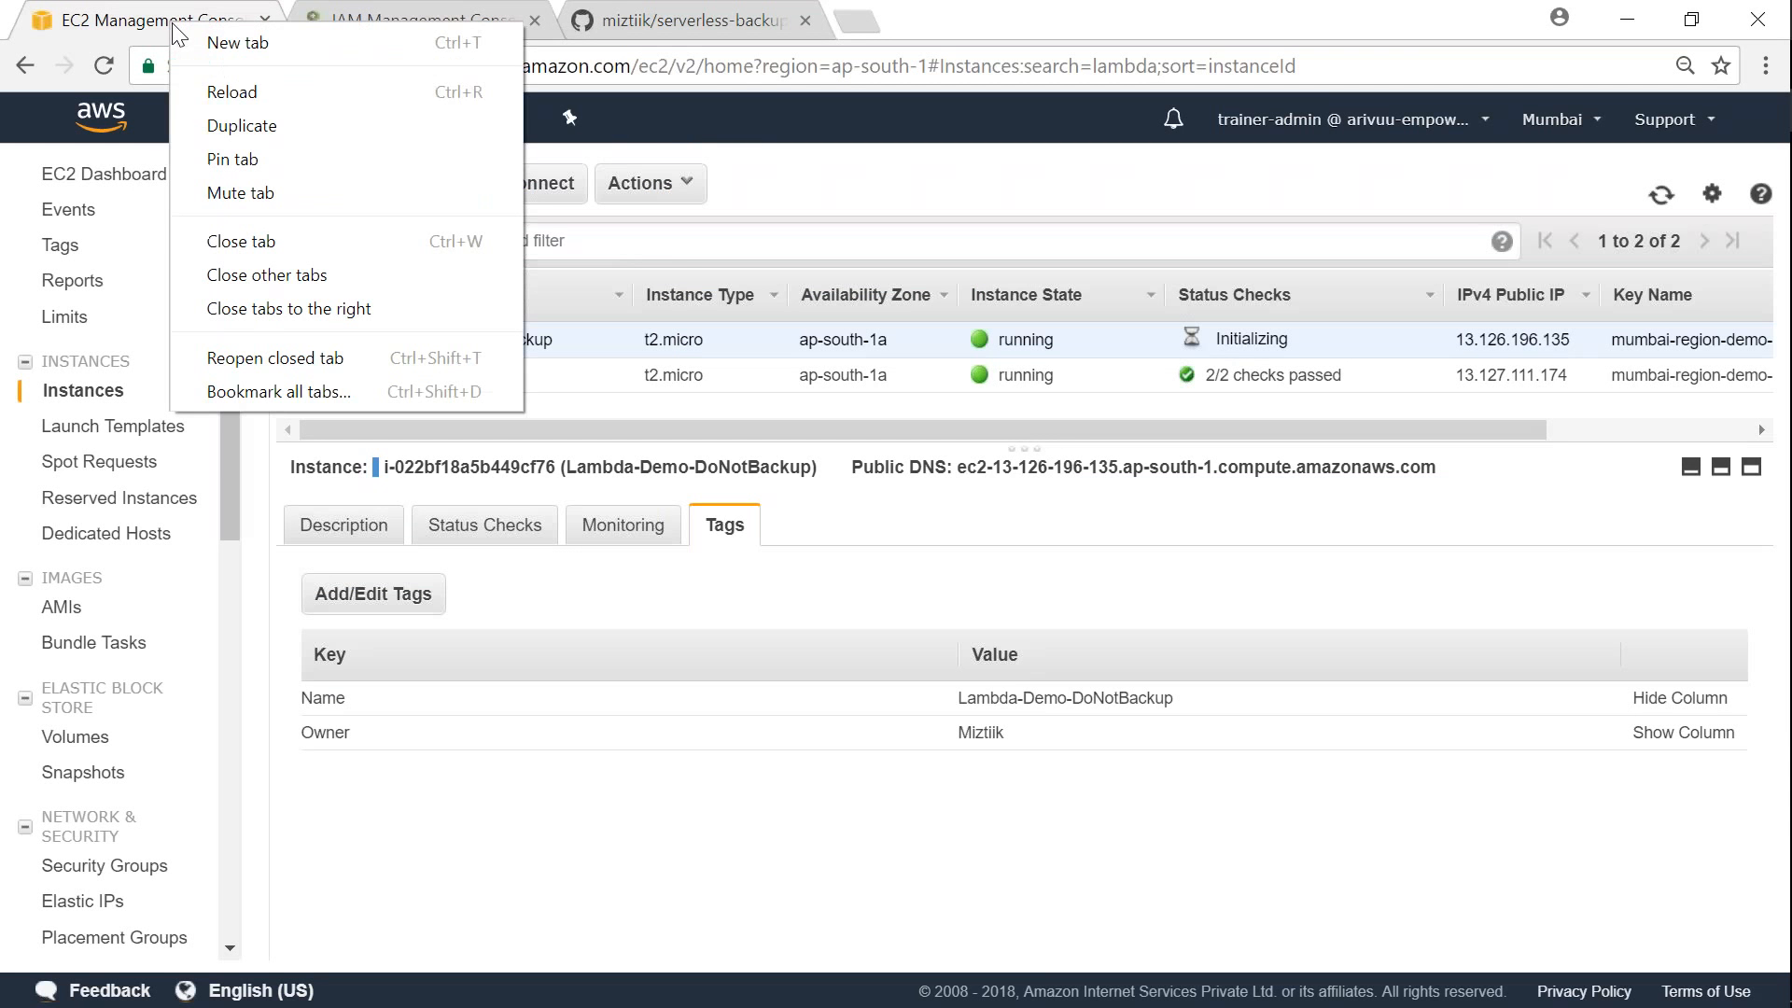
pyautogui.click(242, 126)
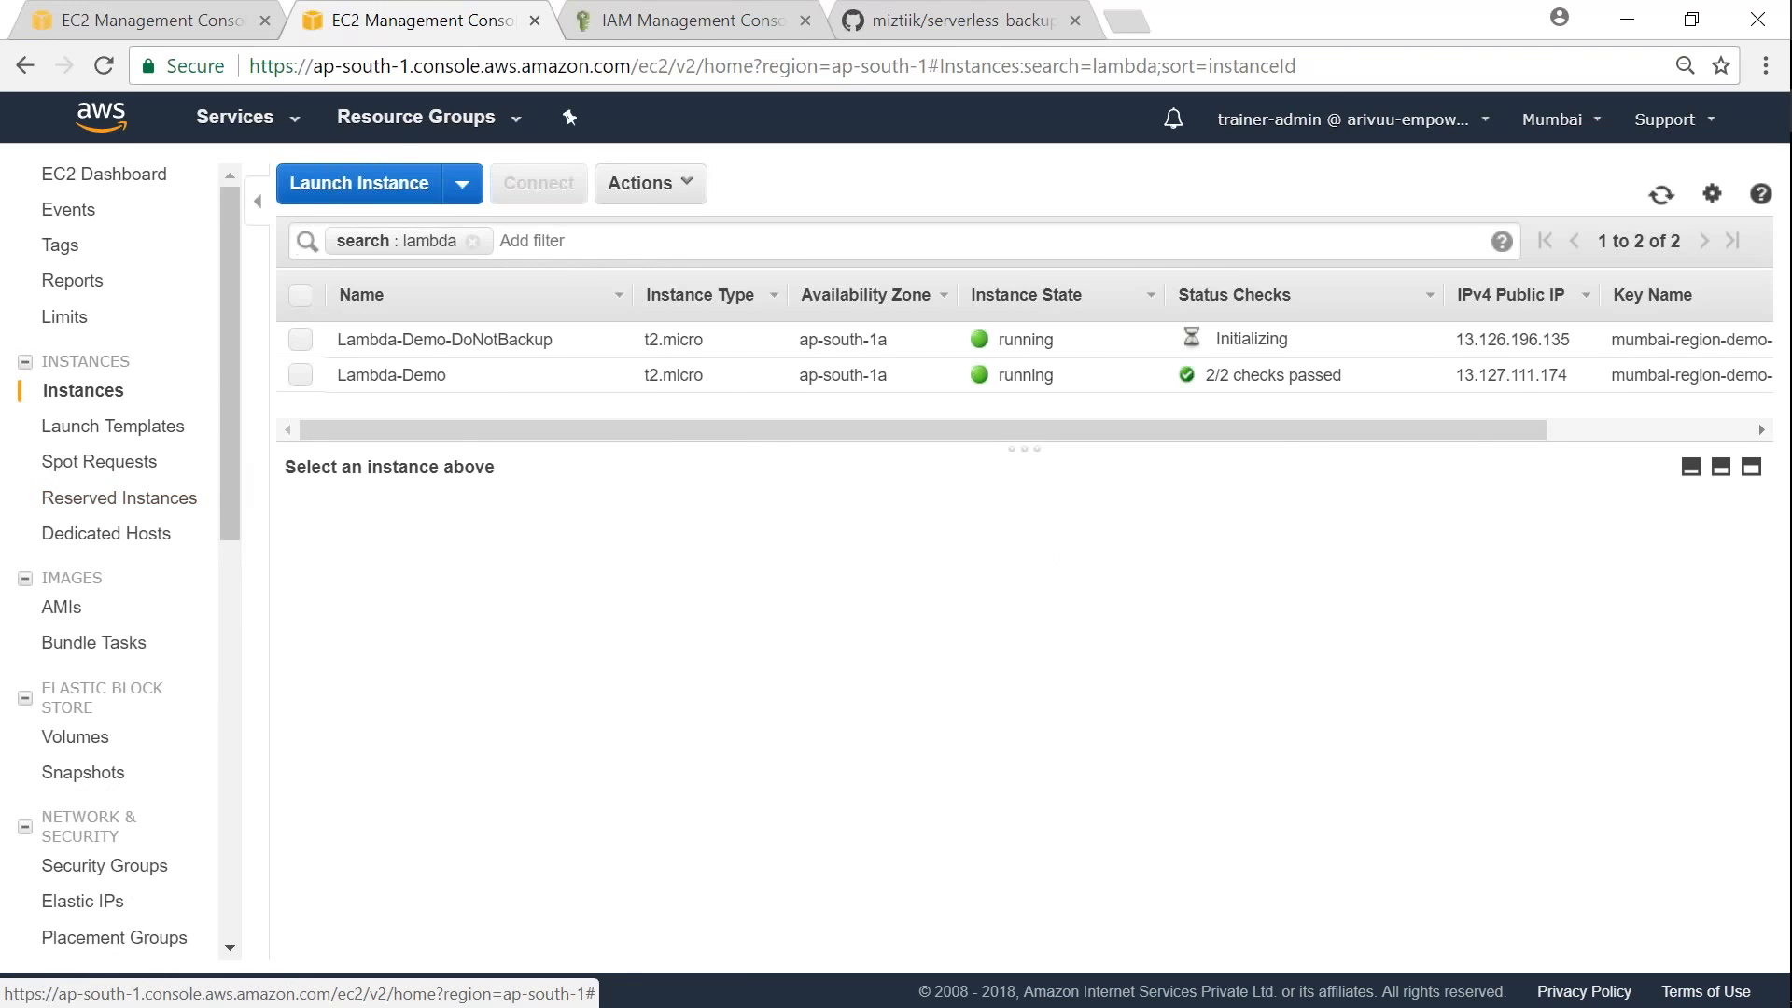
pyautogui.click(309, 122)
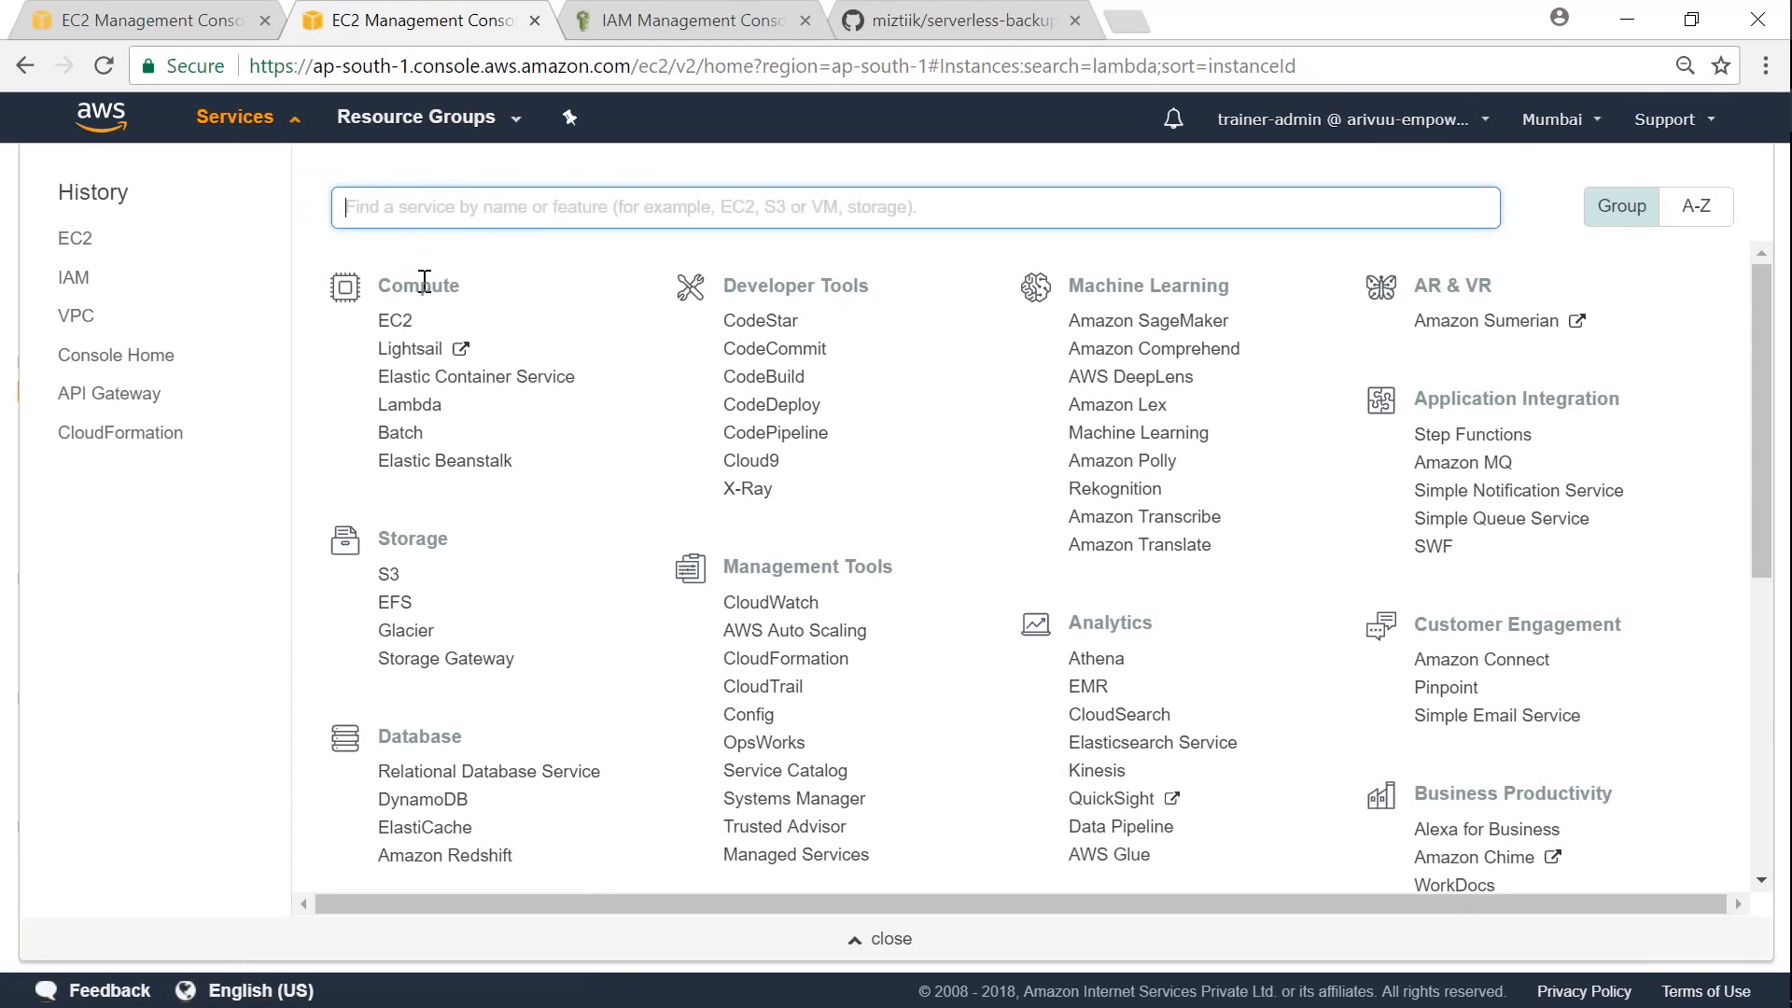
pyautogui.click(424, 419)
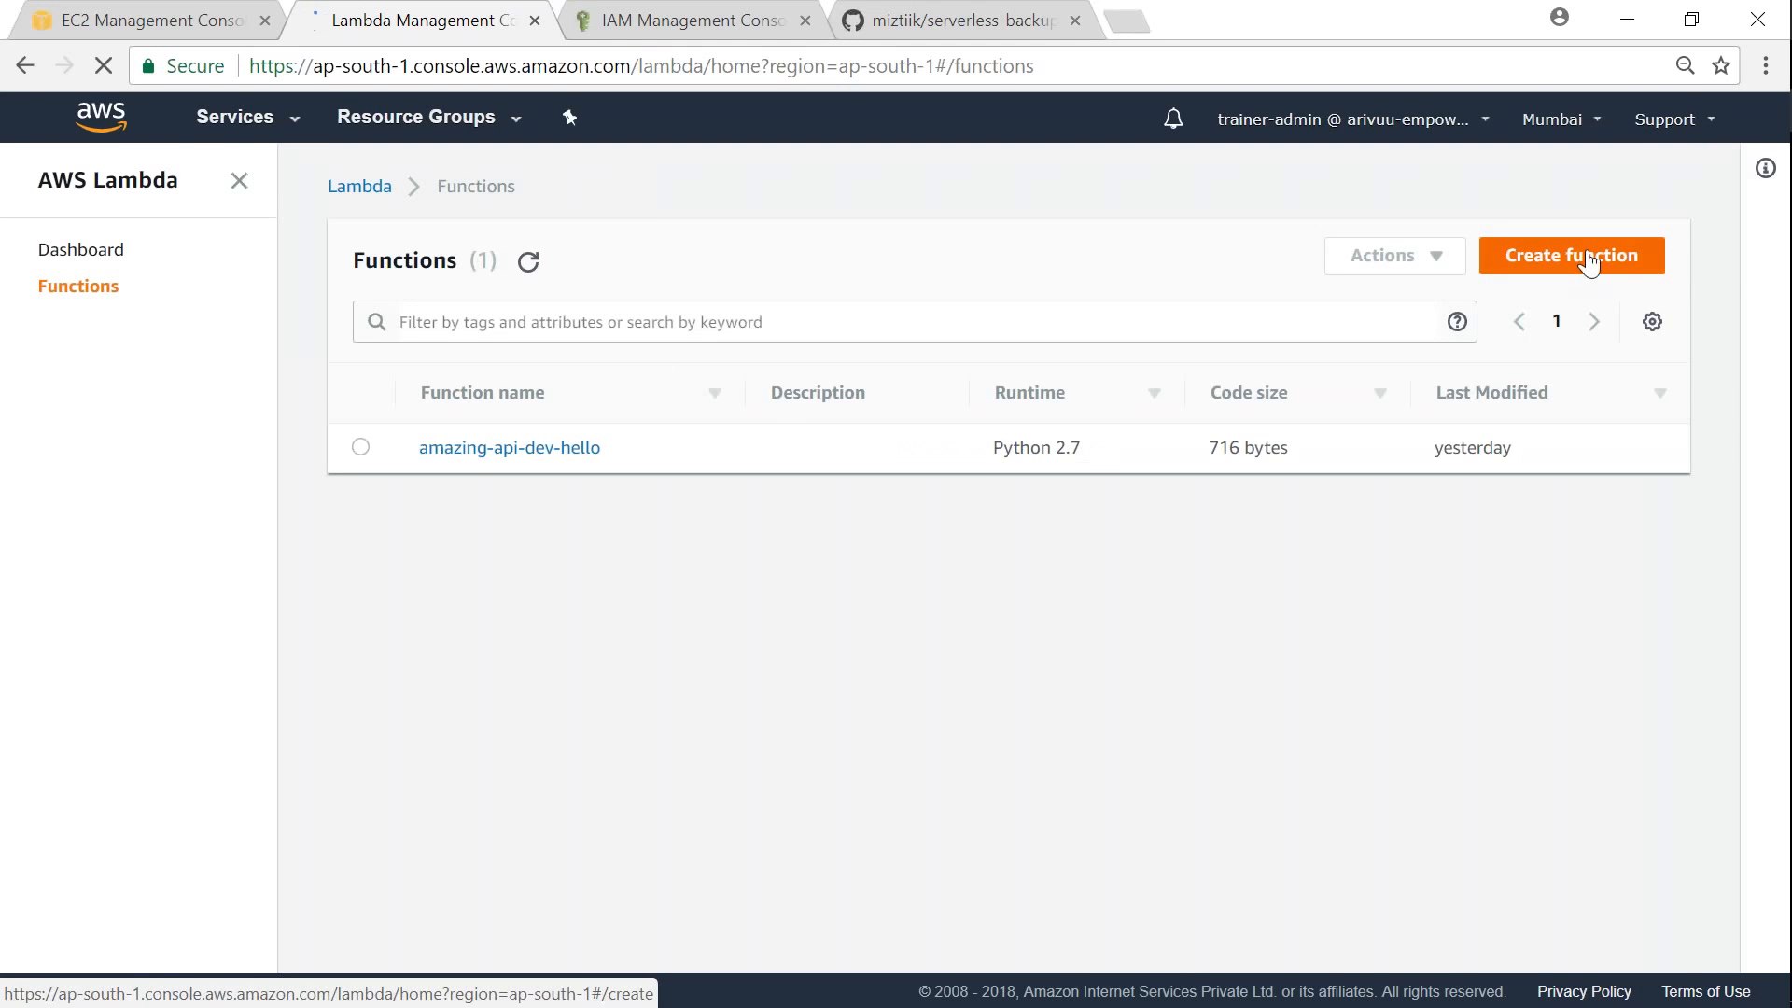
pyautogui.click(1590, 264)
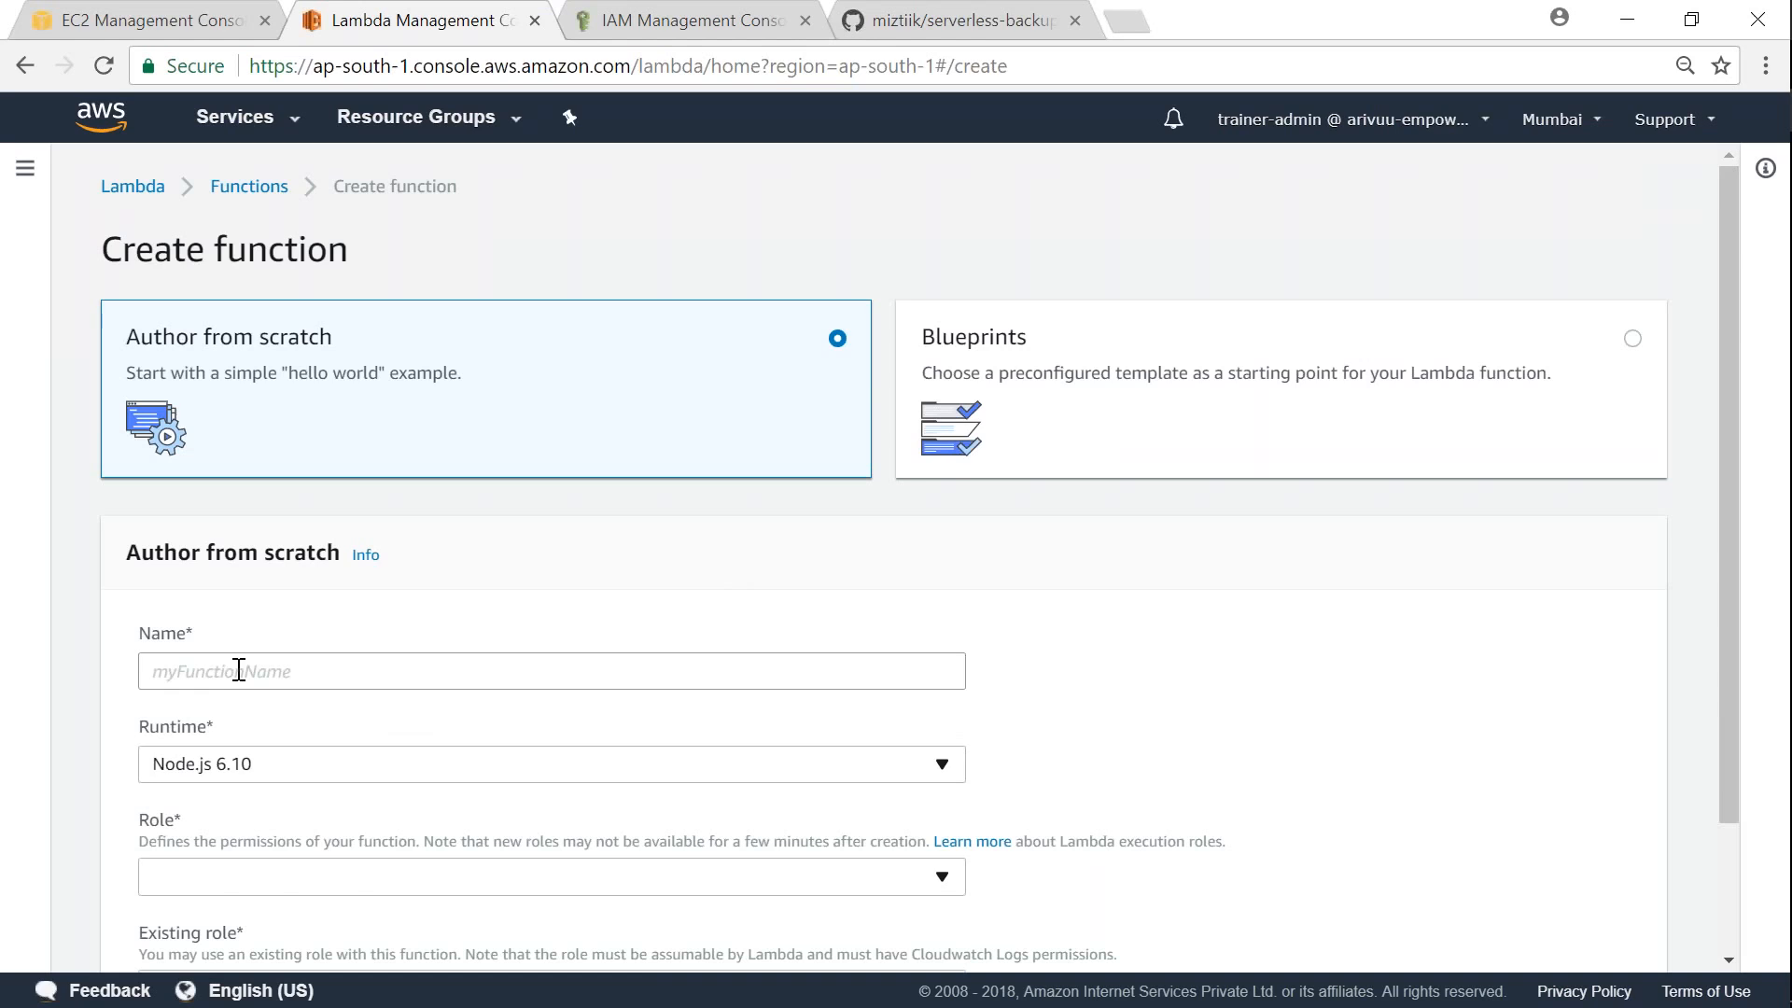
# Step: Name the new Lambda function serverless-backup and set its runtime to Python 2.7
pyautogui.click(239, 670)
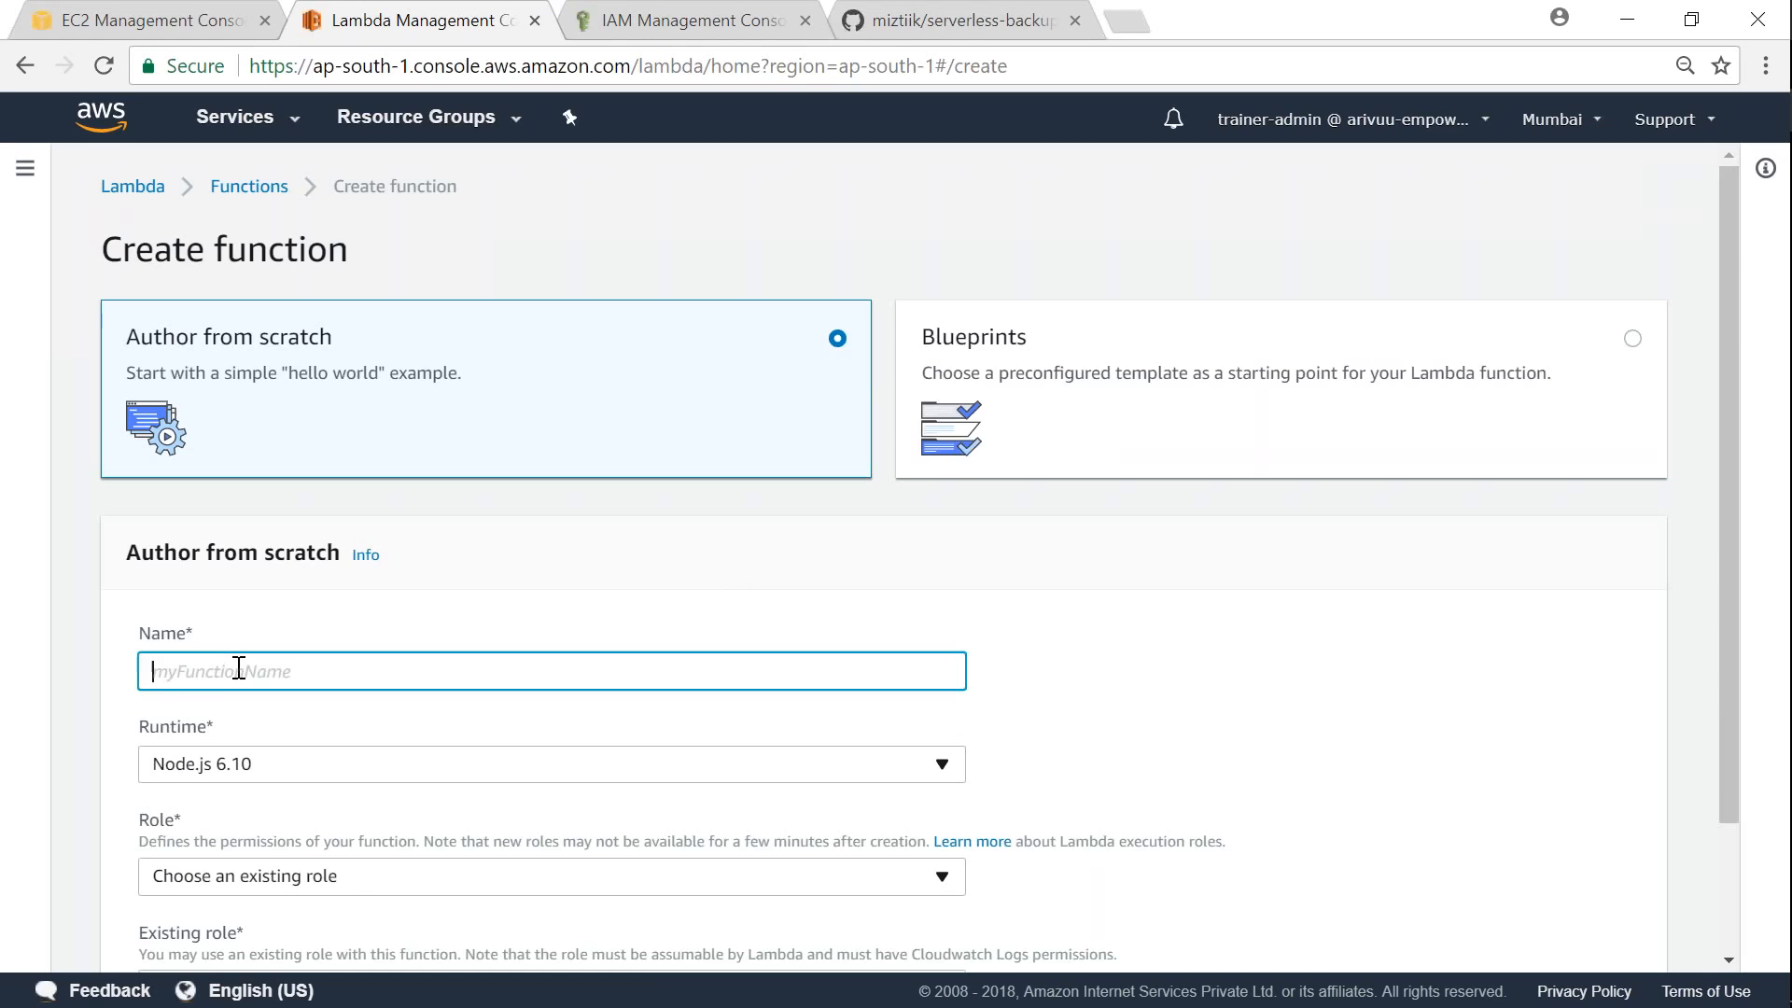
pyautogui.write('serverless-backup')
pyautogui.press('BackSpace')
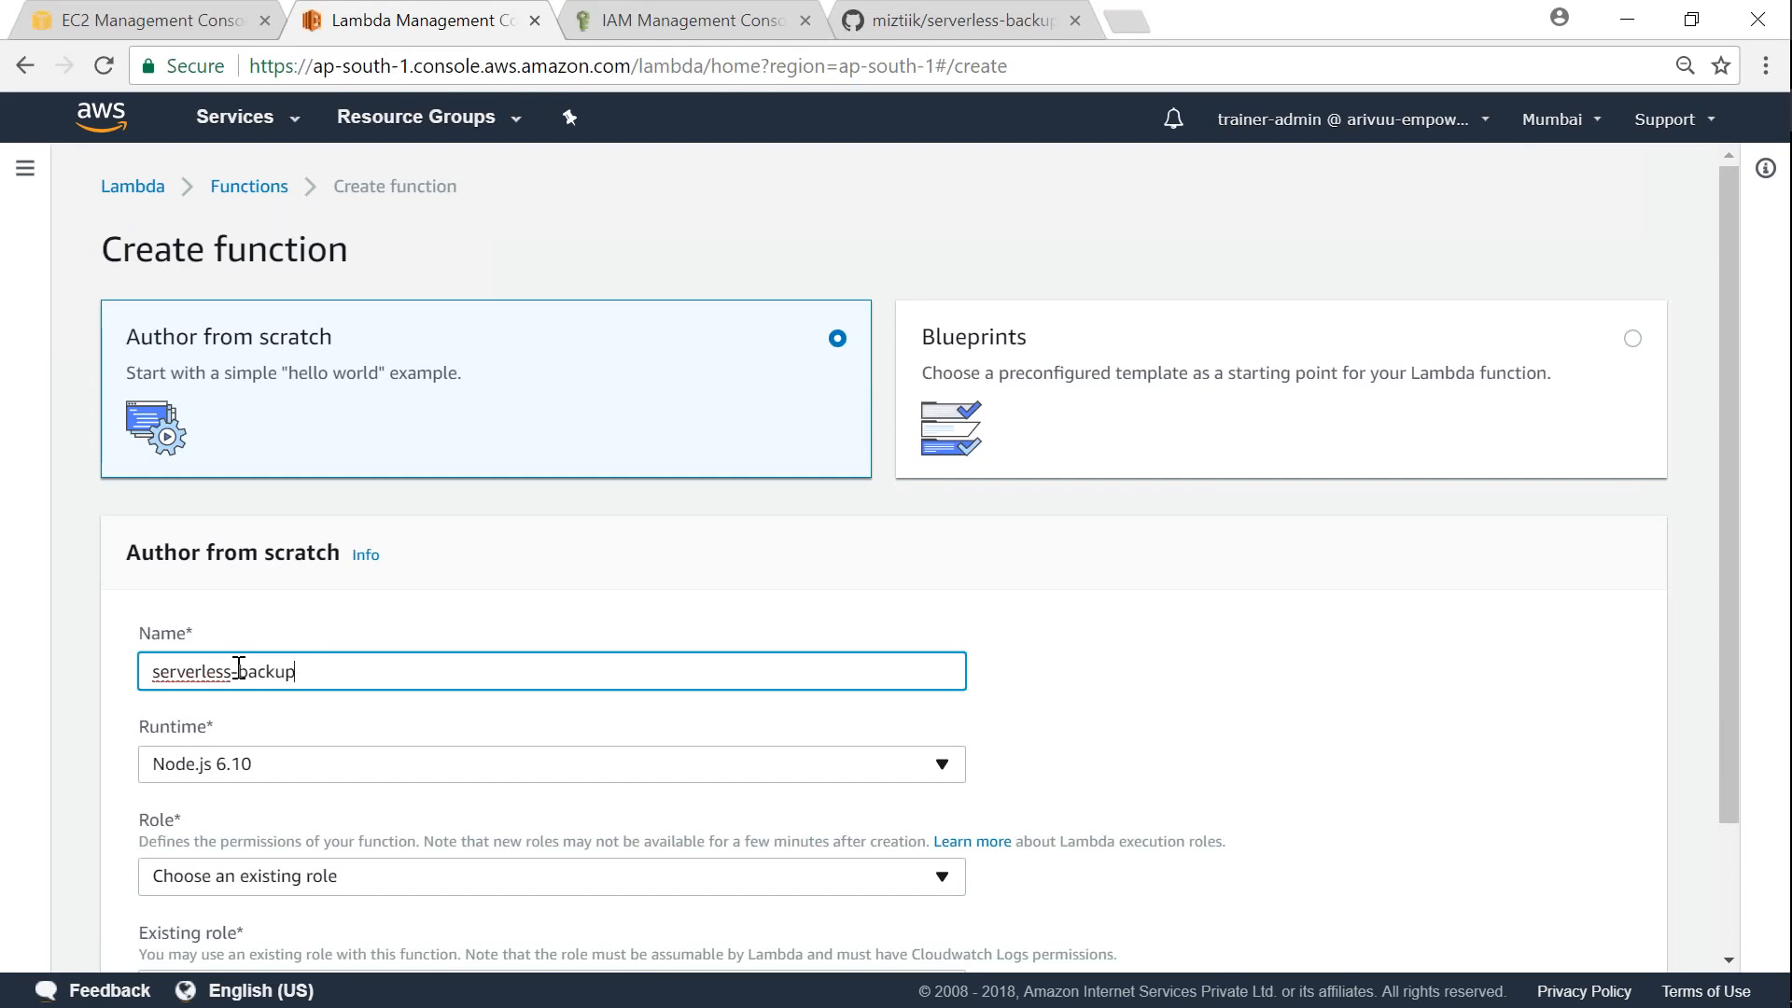
pyautogui.press('Tab')
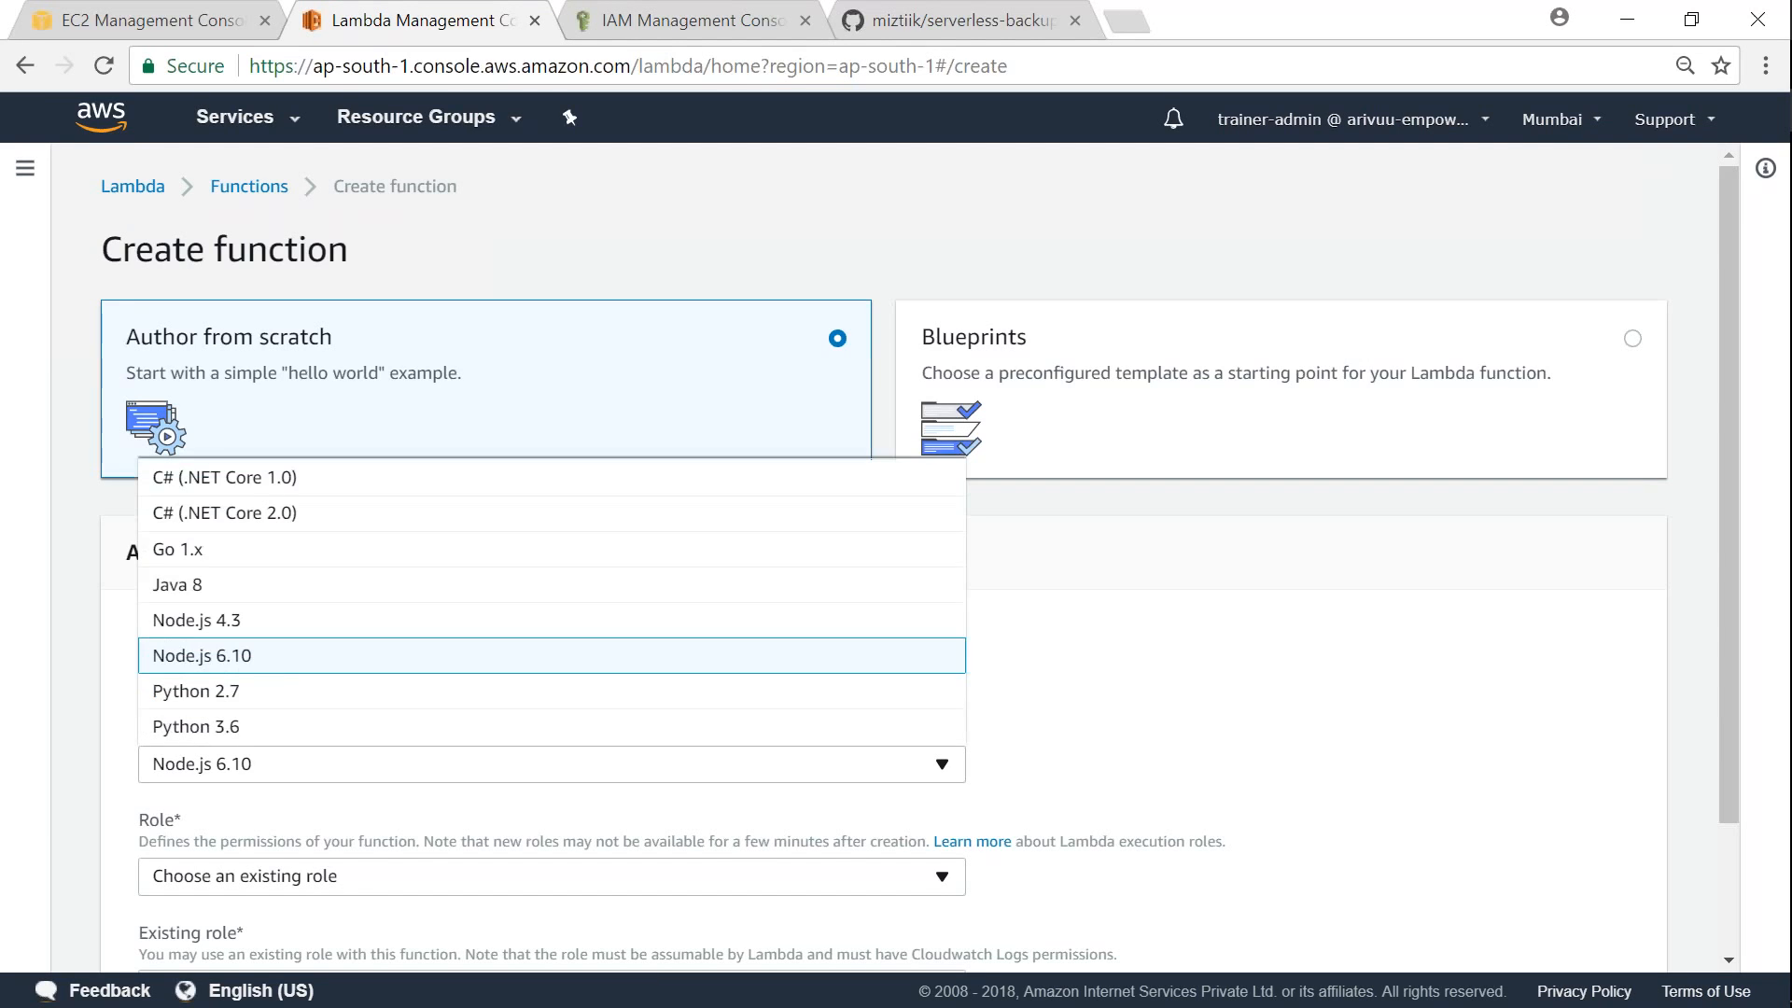
pyautogui.click(271, 691)
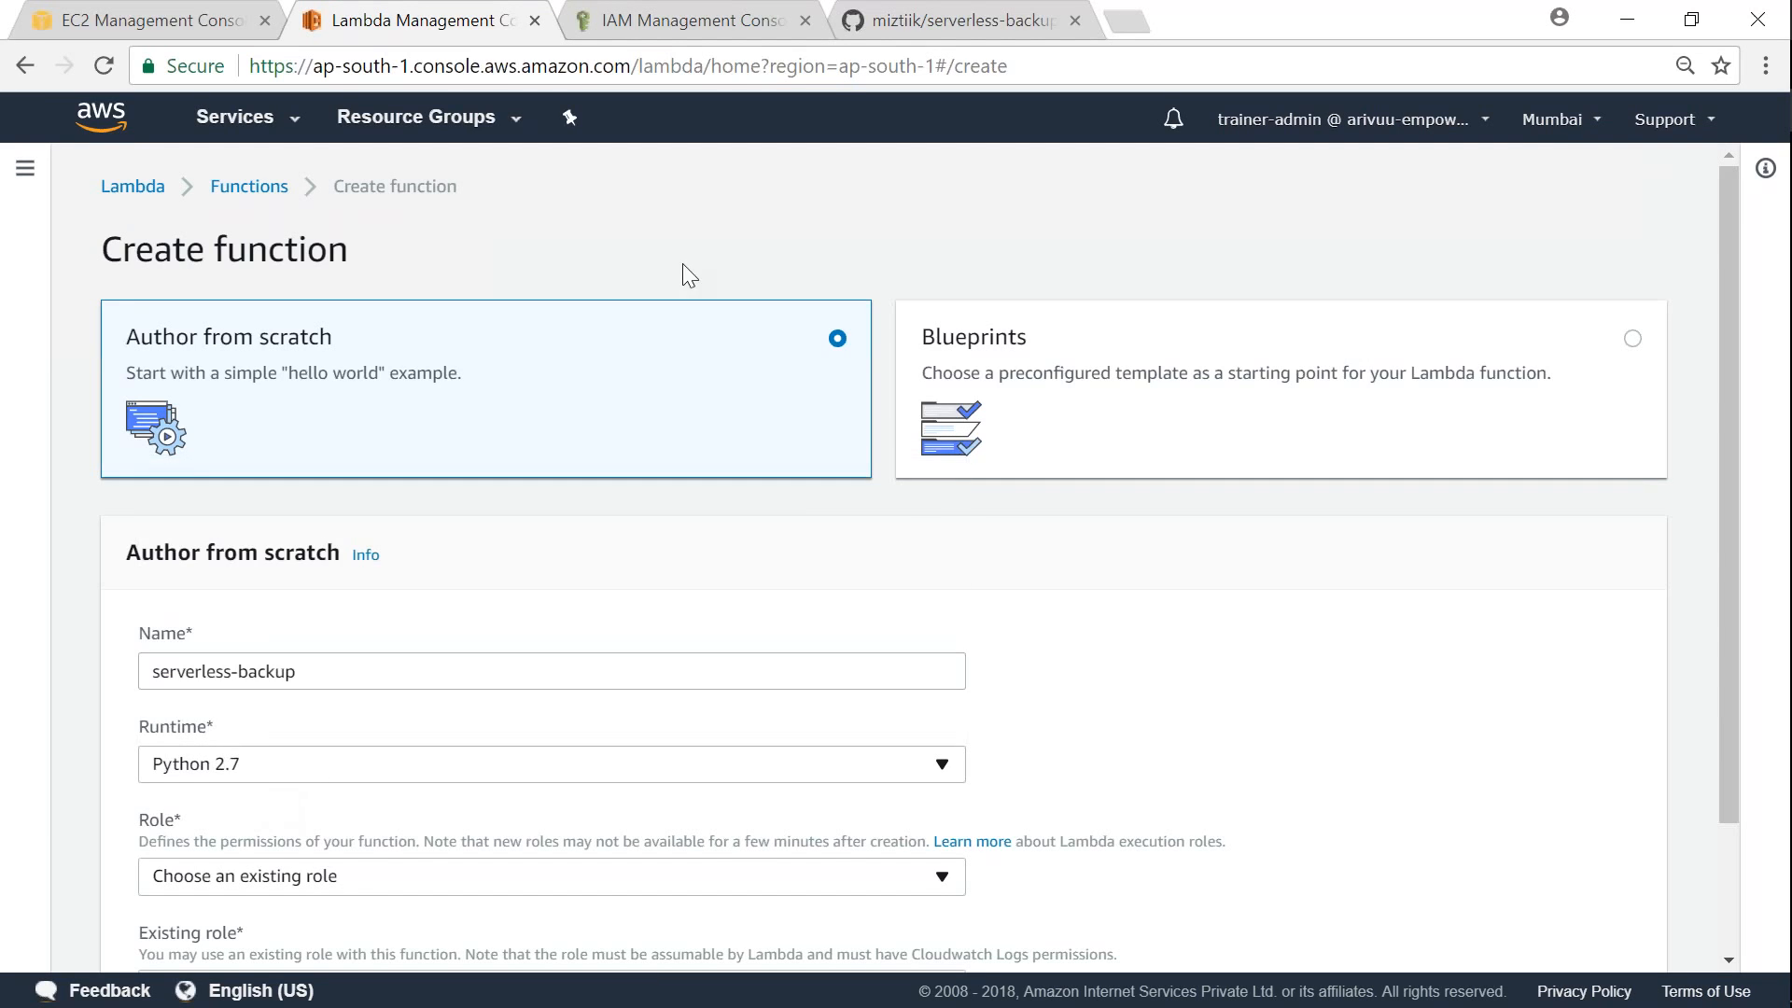
# Step: Check the README's Step 1 instruction for the runtime the Lambda function requires
pyautogui.click(904, 28)
pyautogui.scroll(20, 884, 551)
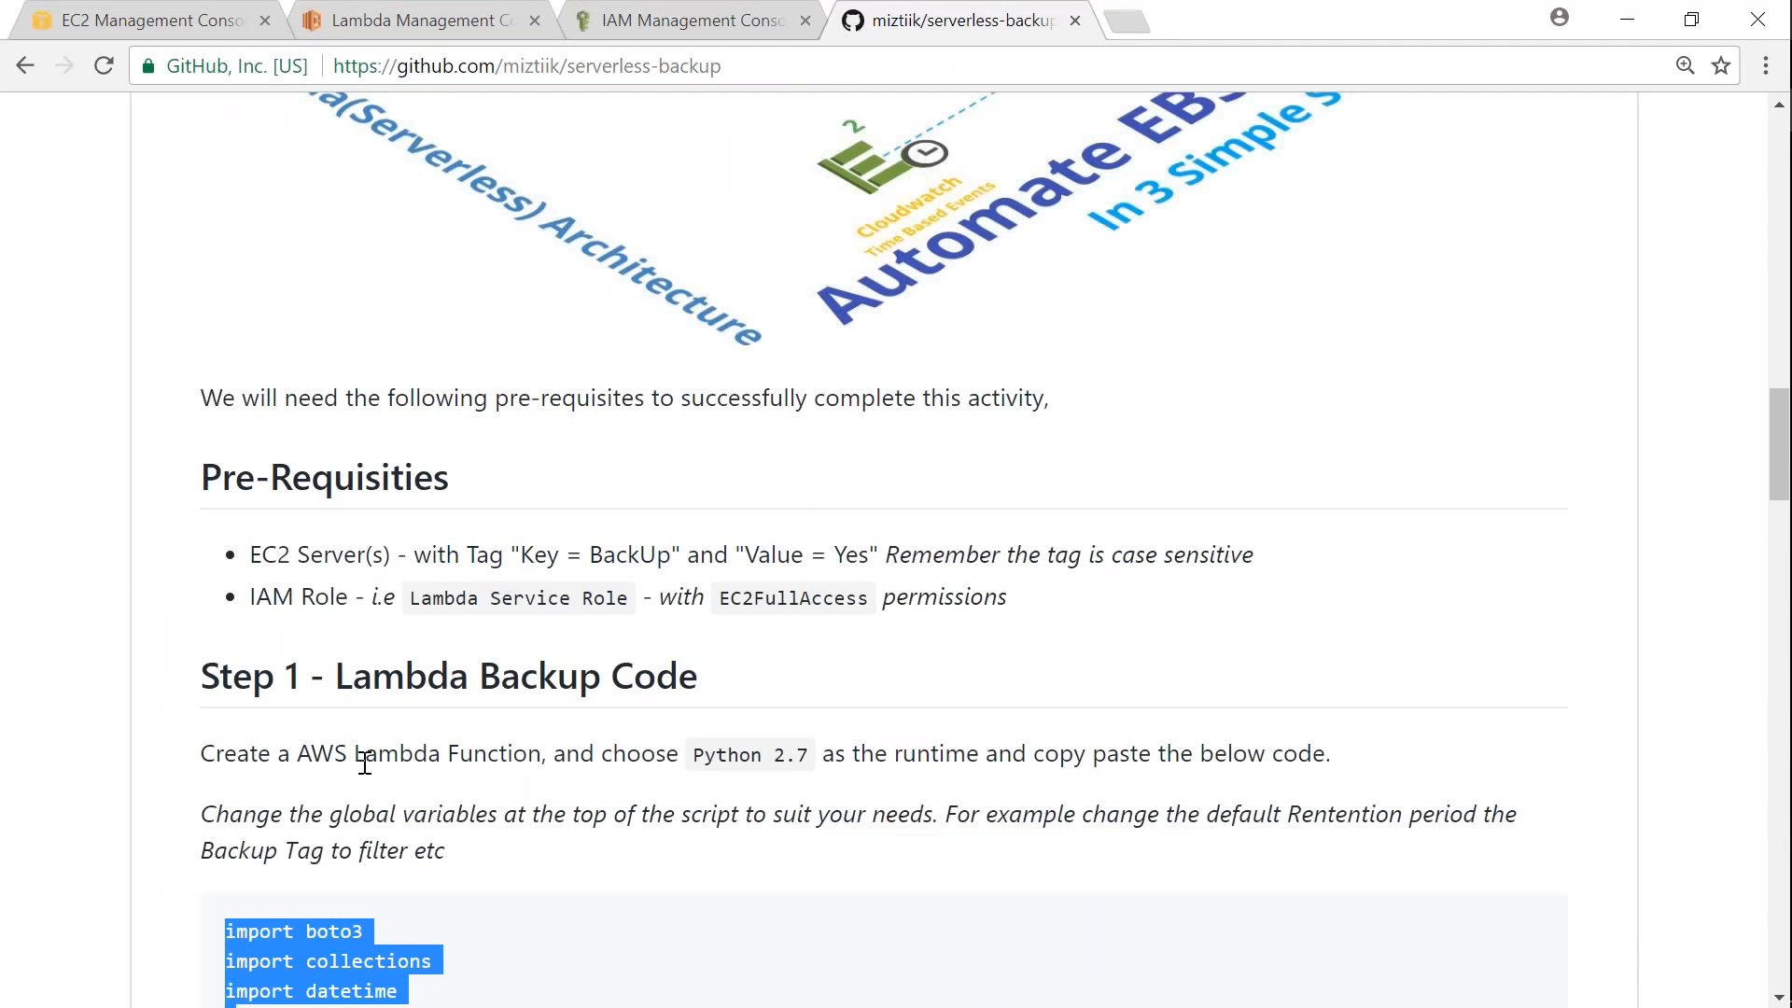
pyautogui.moveTo(212, 753); pyautogui.dragTo(483, 760)
pyautogui.click(640, 765)
pyautogui.moveTo(684, 764); pyautogui.dragTo(822, 756)
pyautogui.click(790, 801)
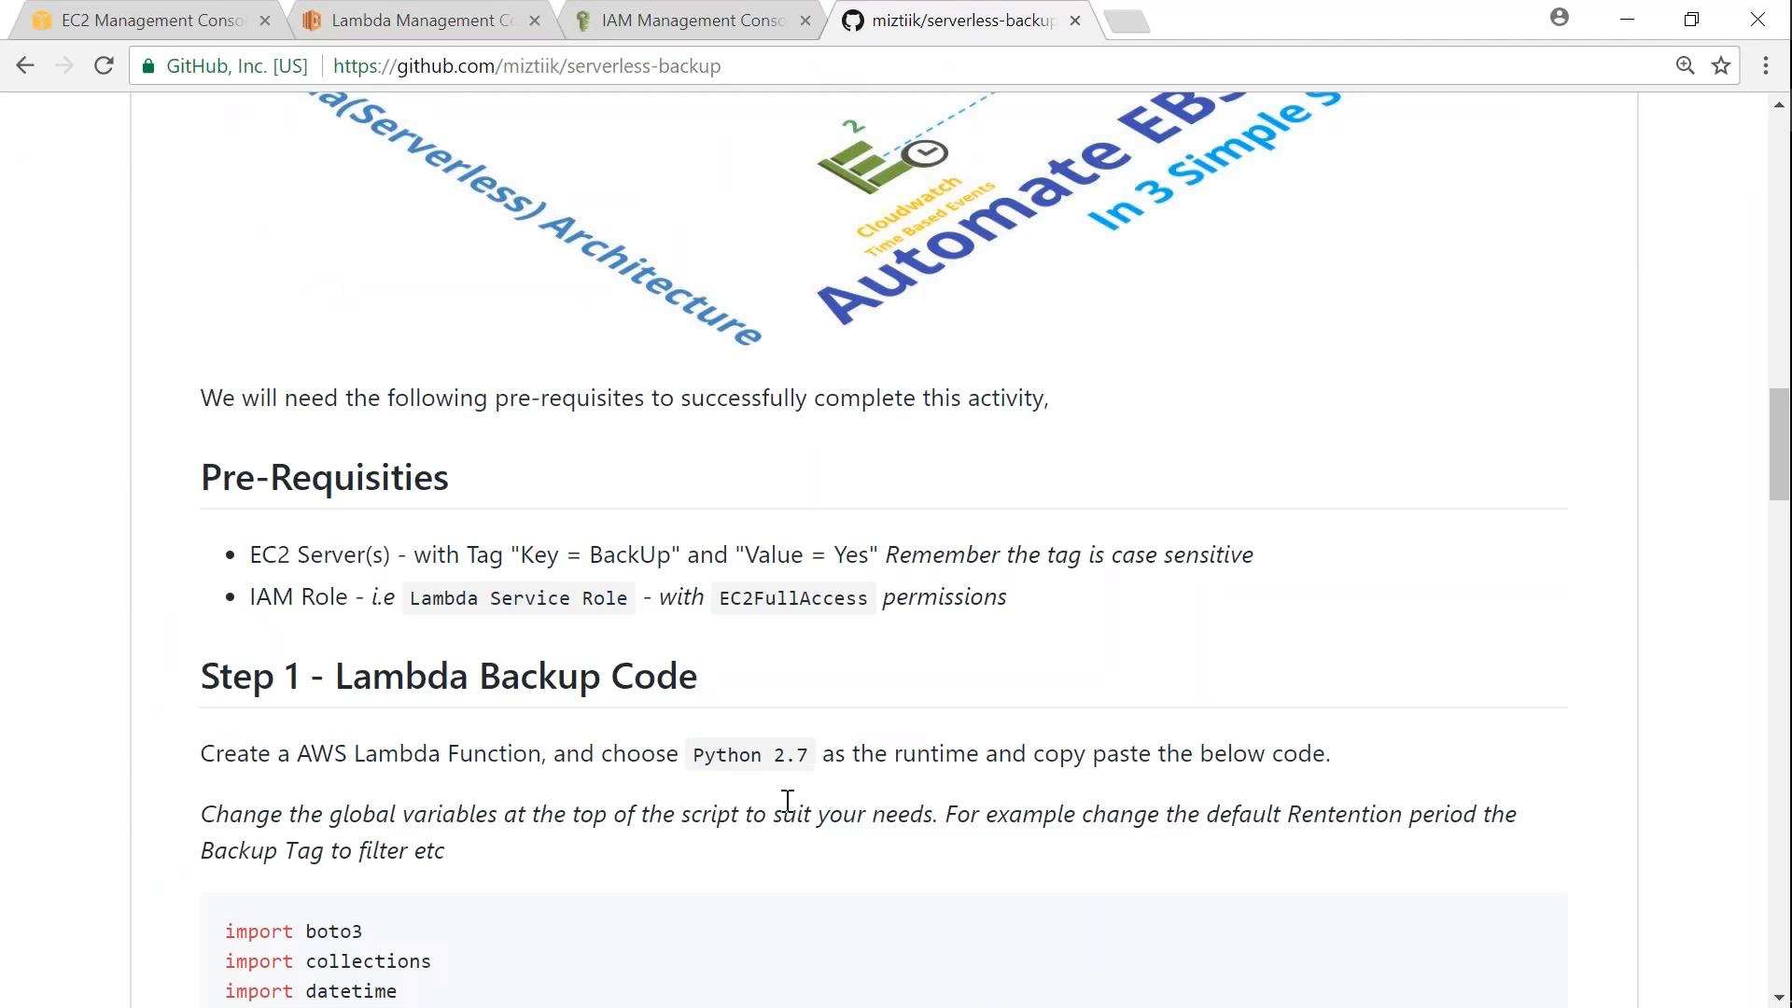
# Step: Return to the Lambda function form, look through the available runtimes and view the role settings
pyautogui.click(415, 20)
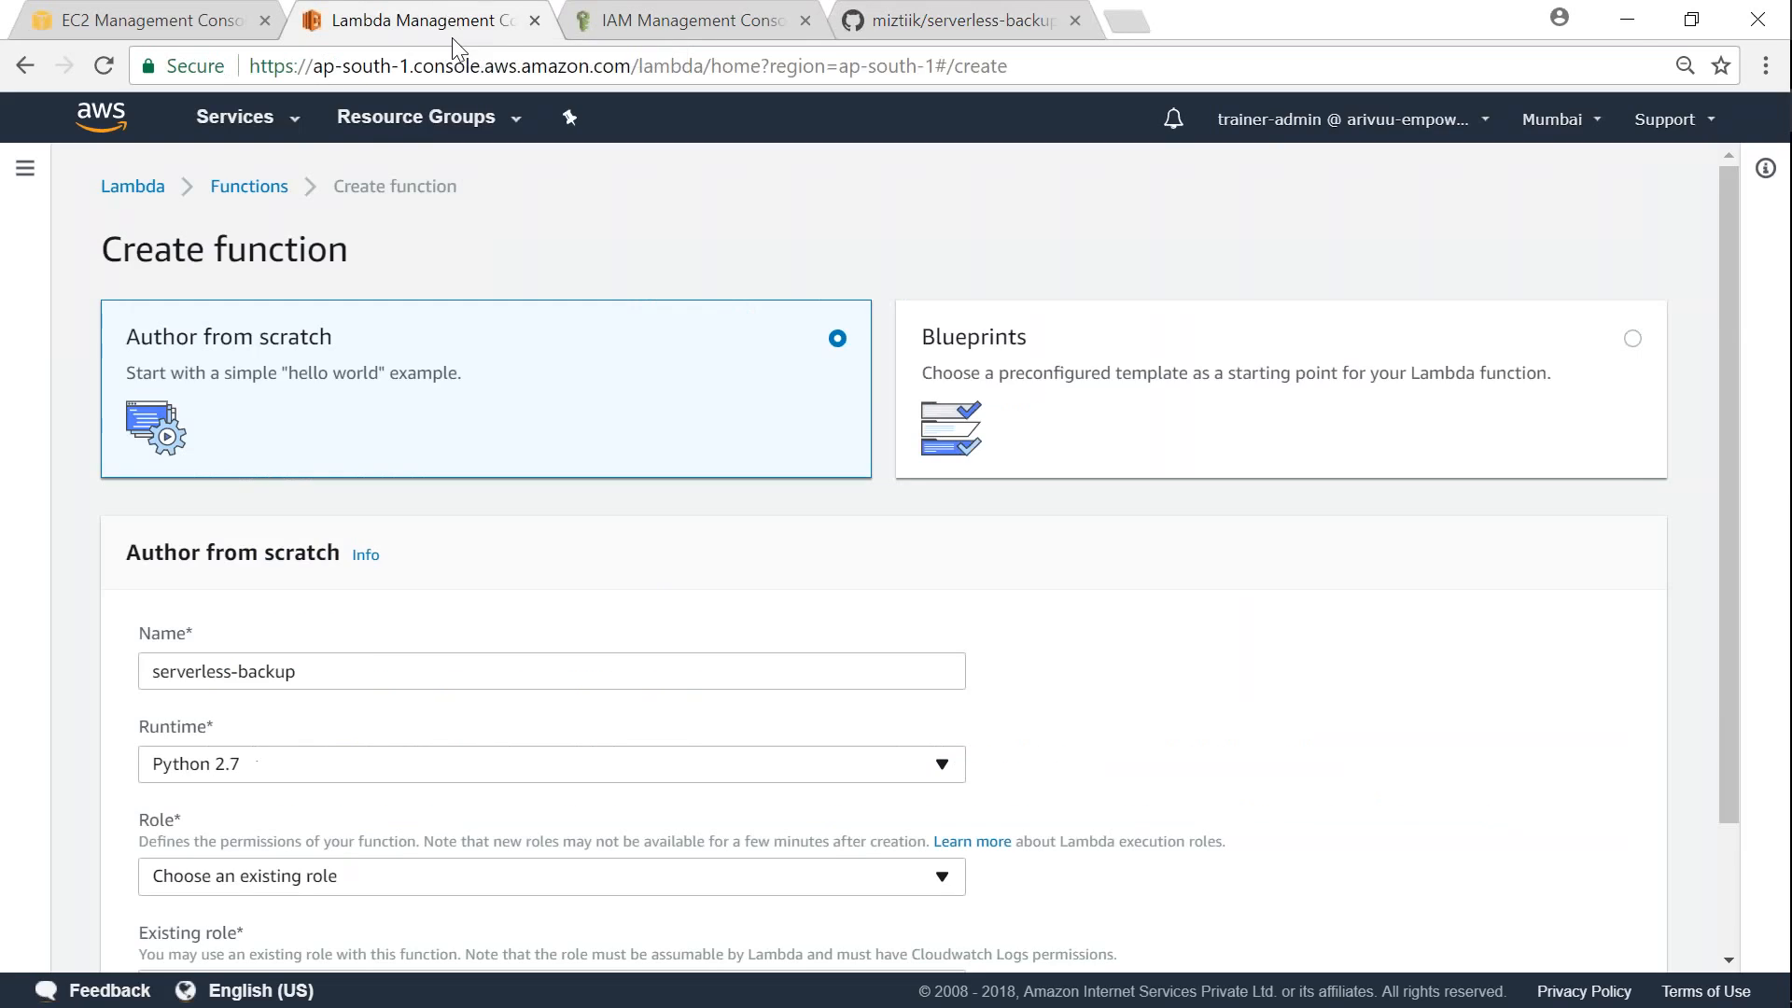
pyautogui.click(512, 763)
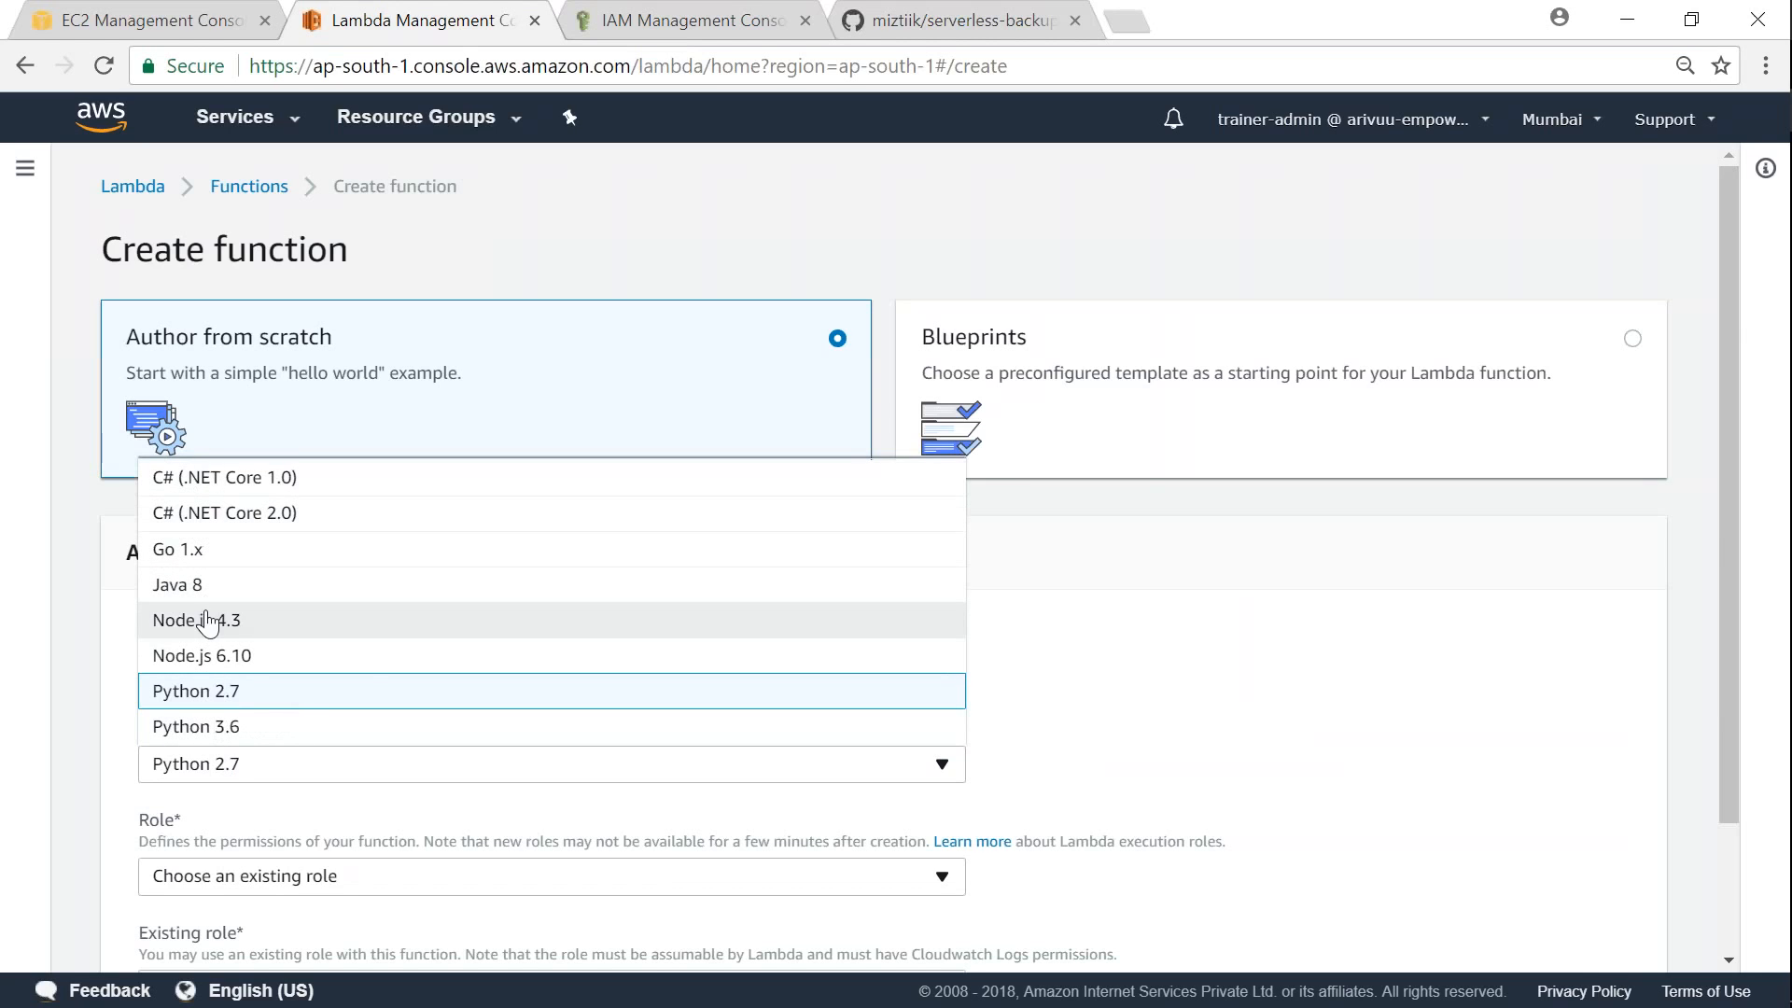
pyautogui.click(247, 812)
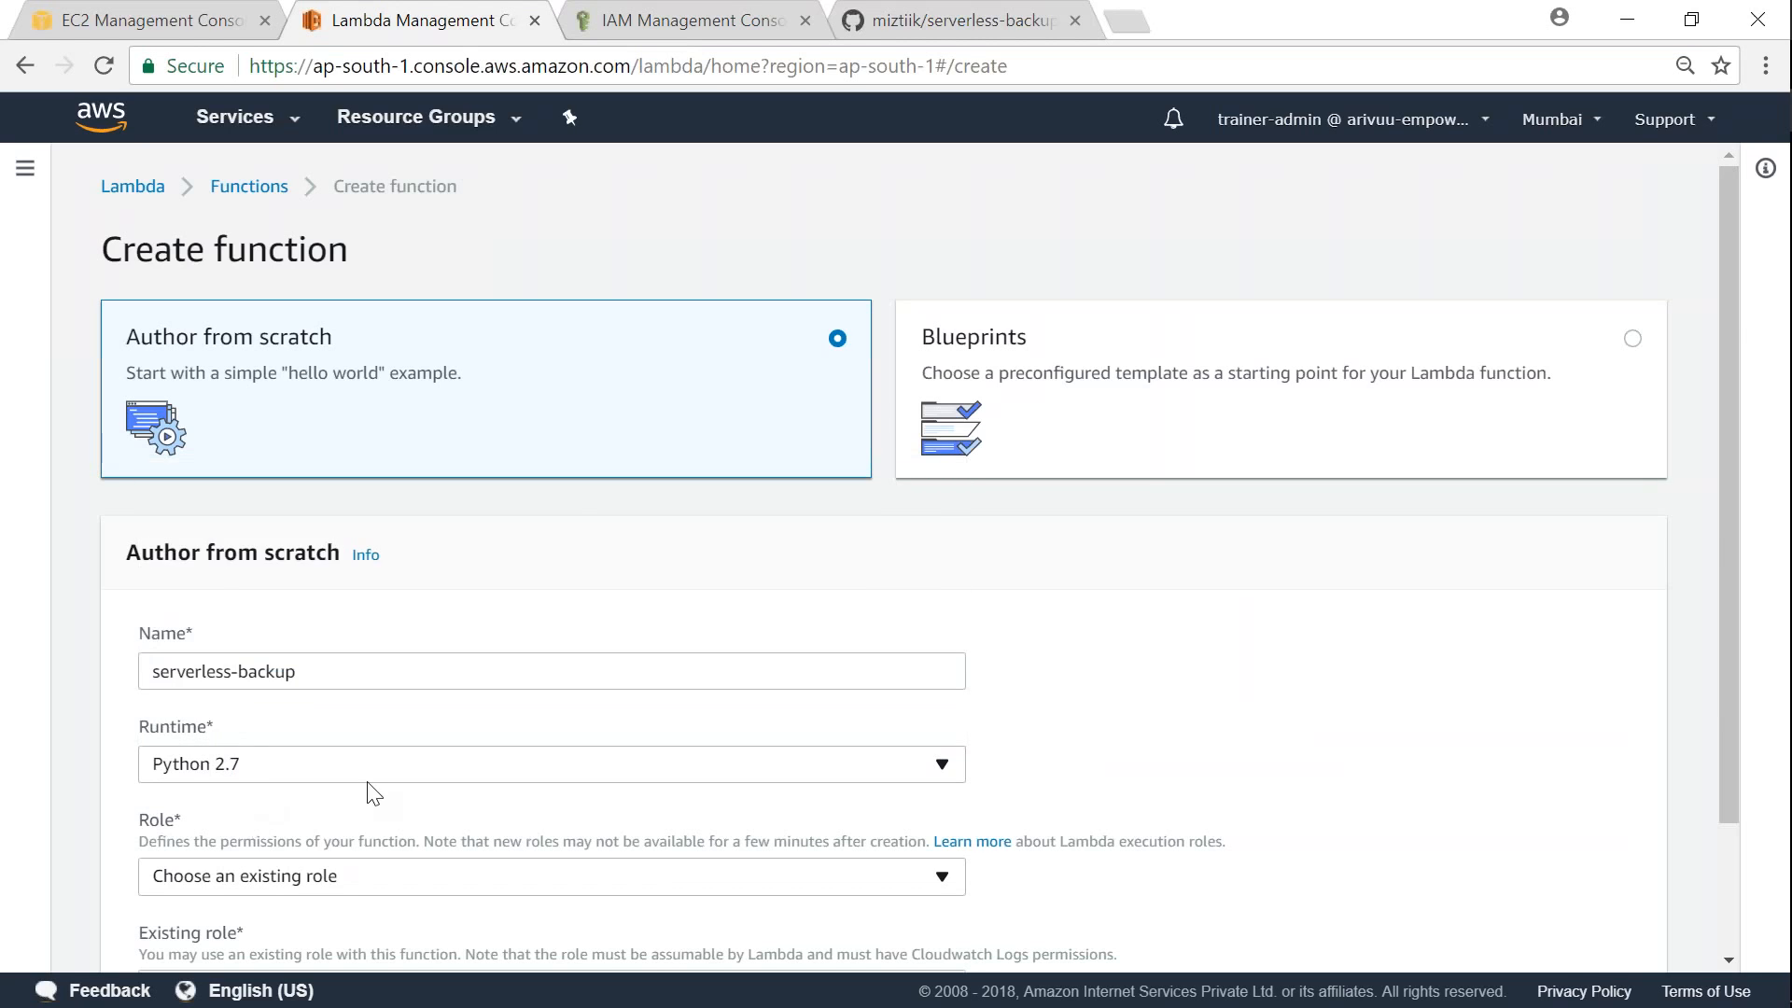
pyautogui.scroll(-2, 378, 789)
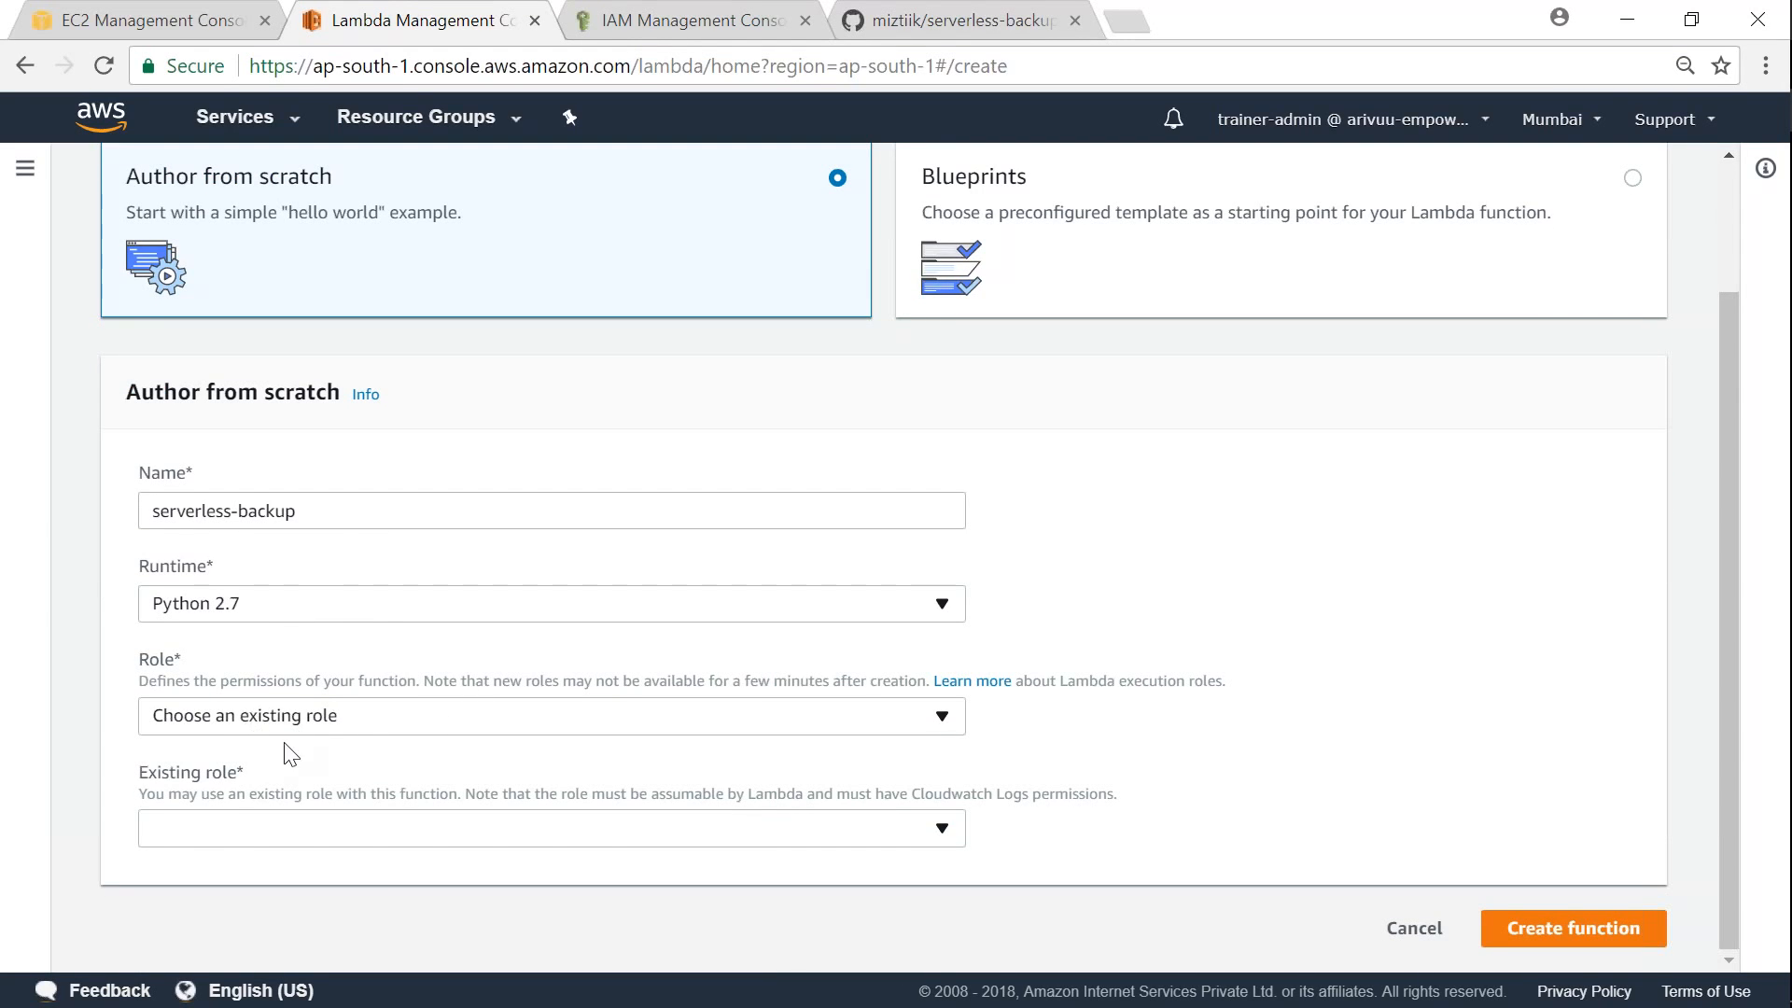
# Step: Assign the existing role serverless-backup-bot to the function and create it
pyautogui.click(261, 726)
pyautogui.click(296, 770)
pyautogui.click(322, 829)
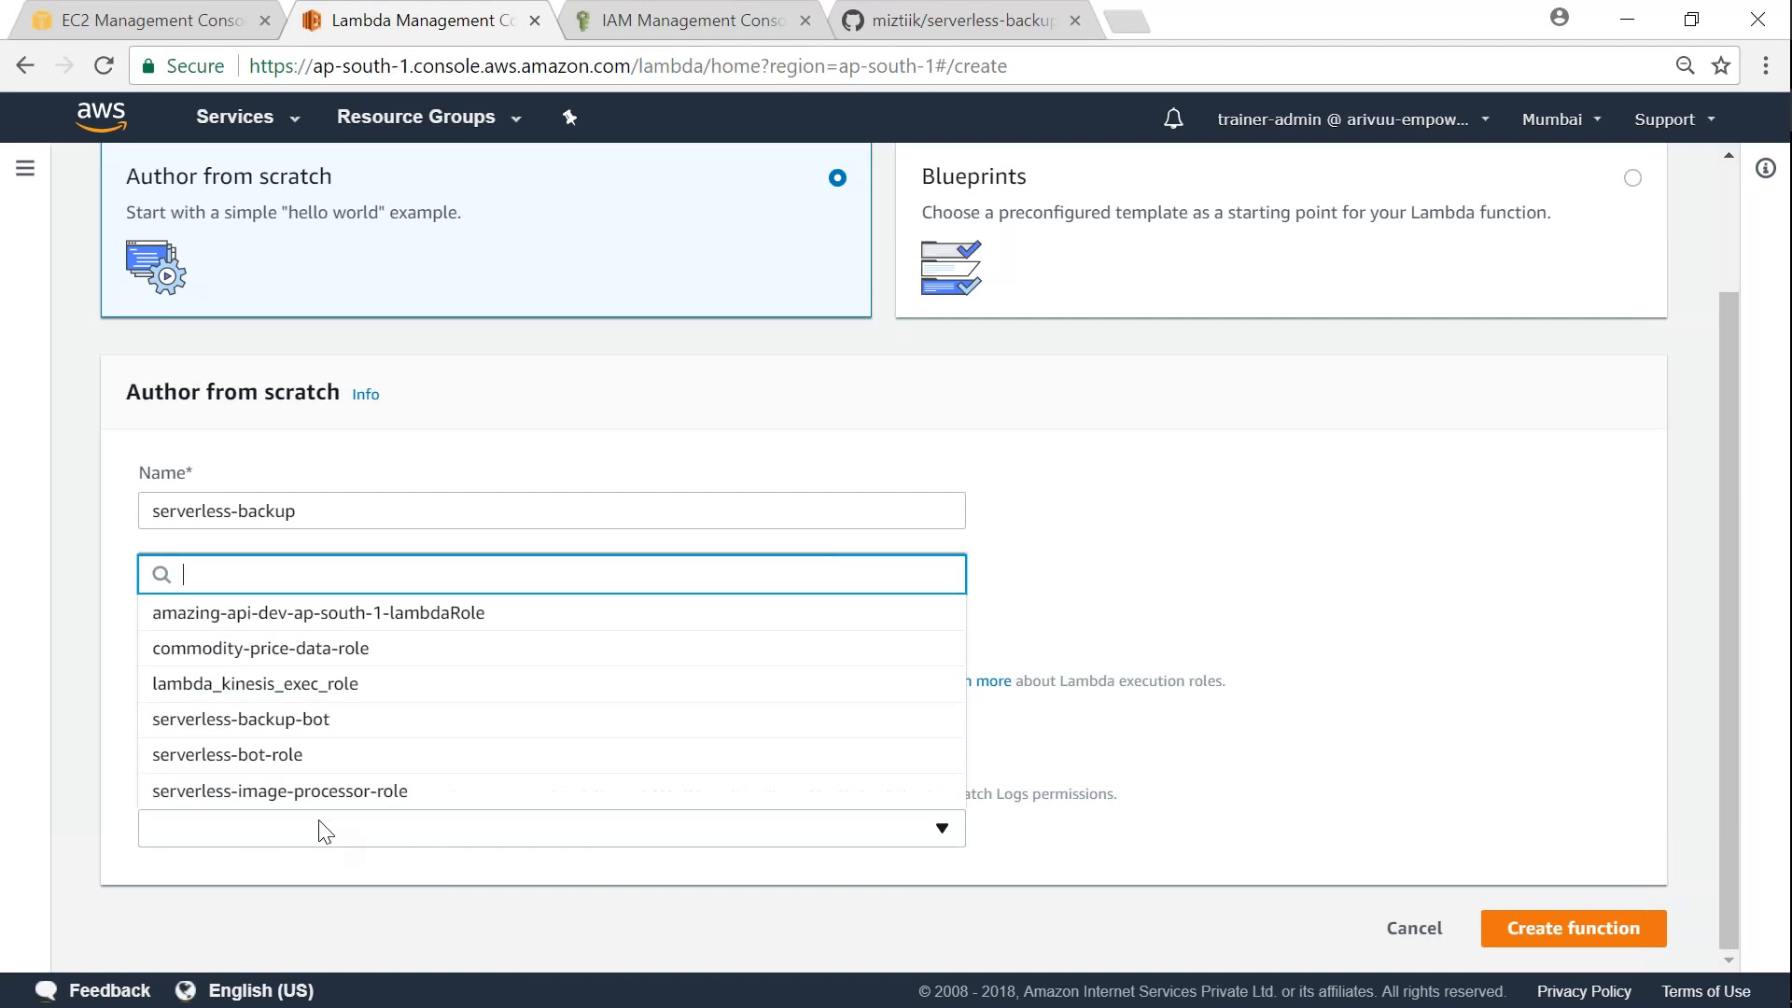
pyautogui.click(324, 727)
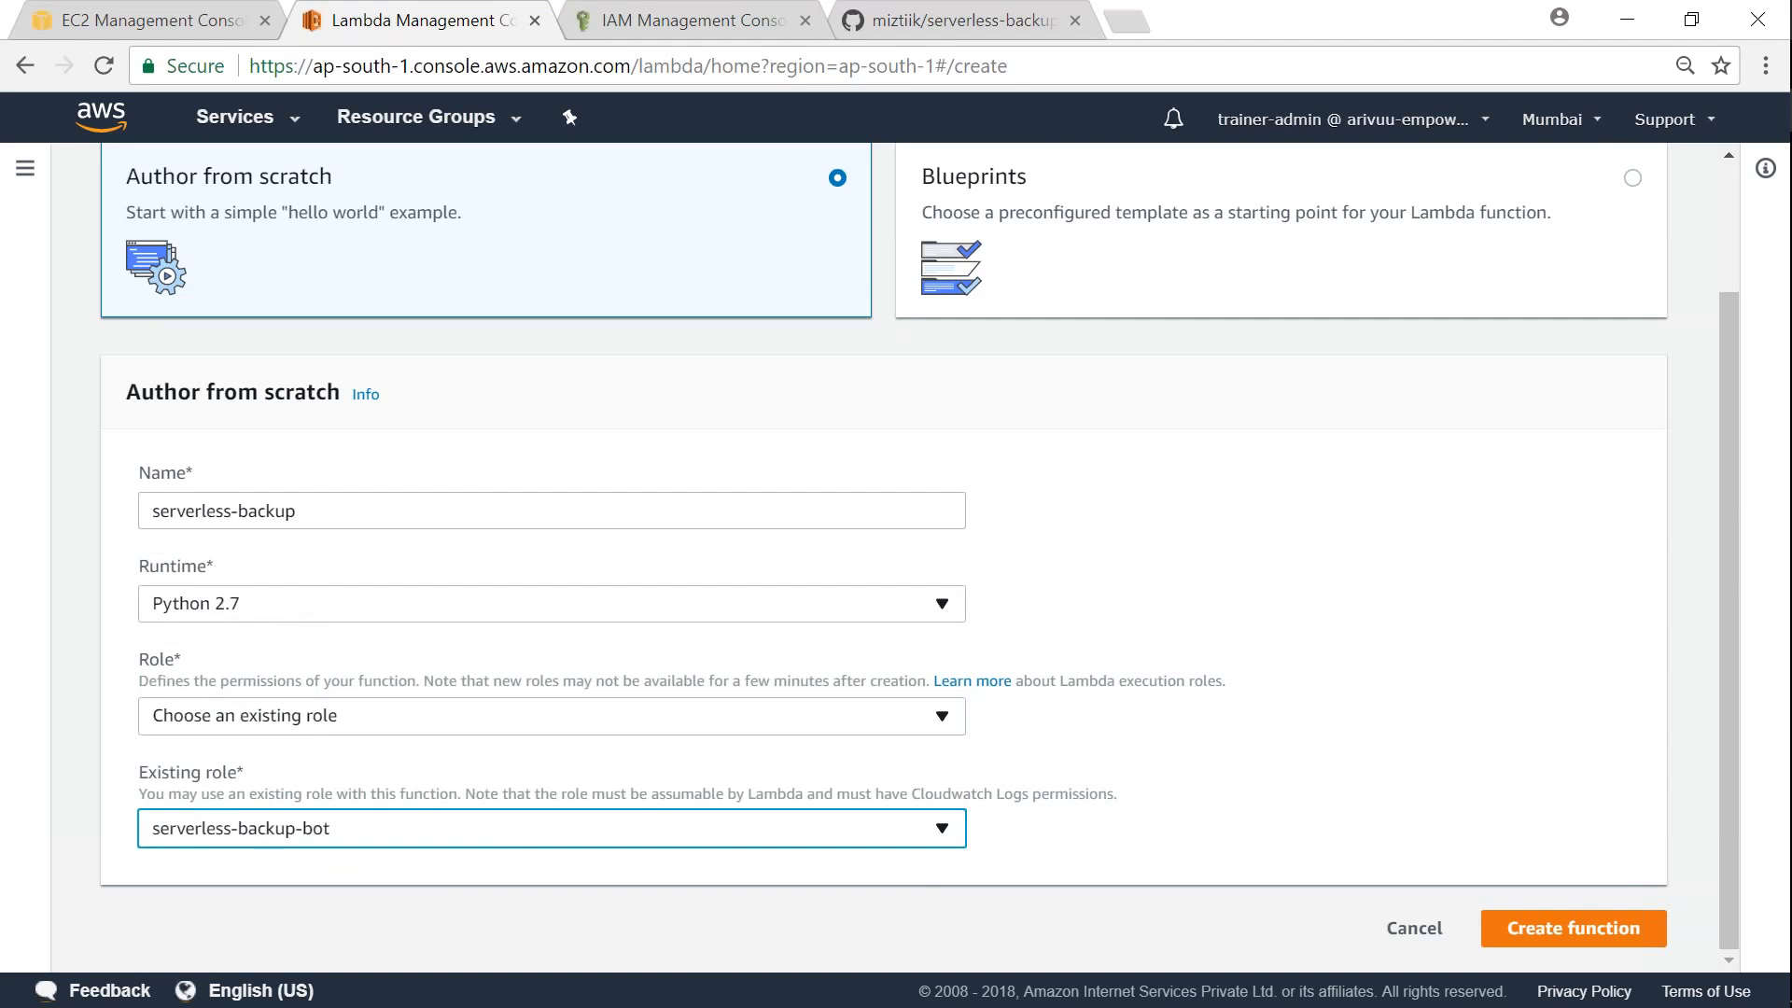
pyautogui.click(1528, 941)
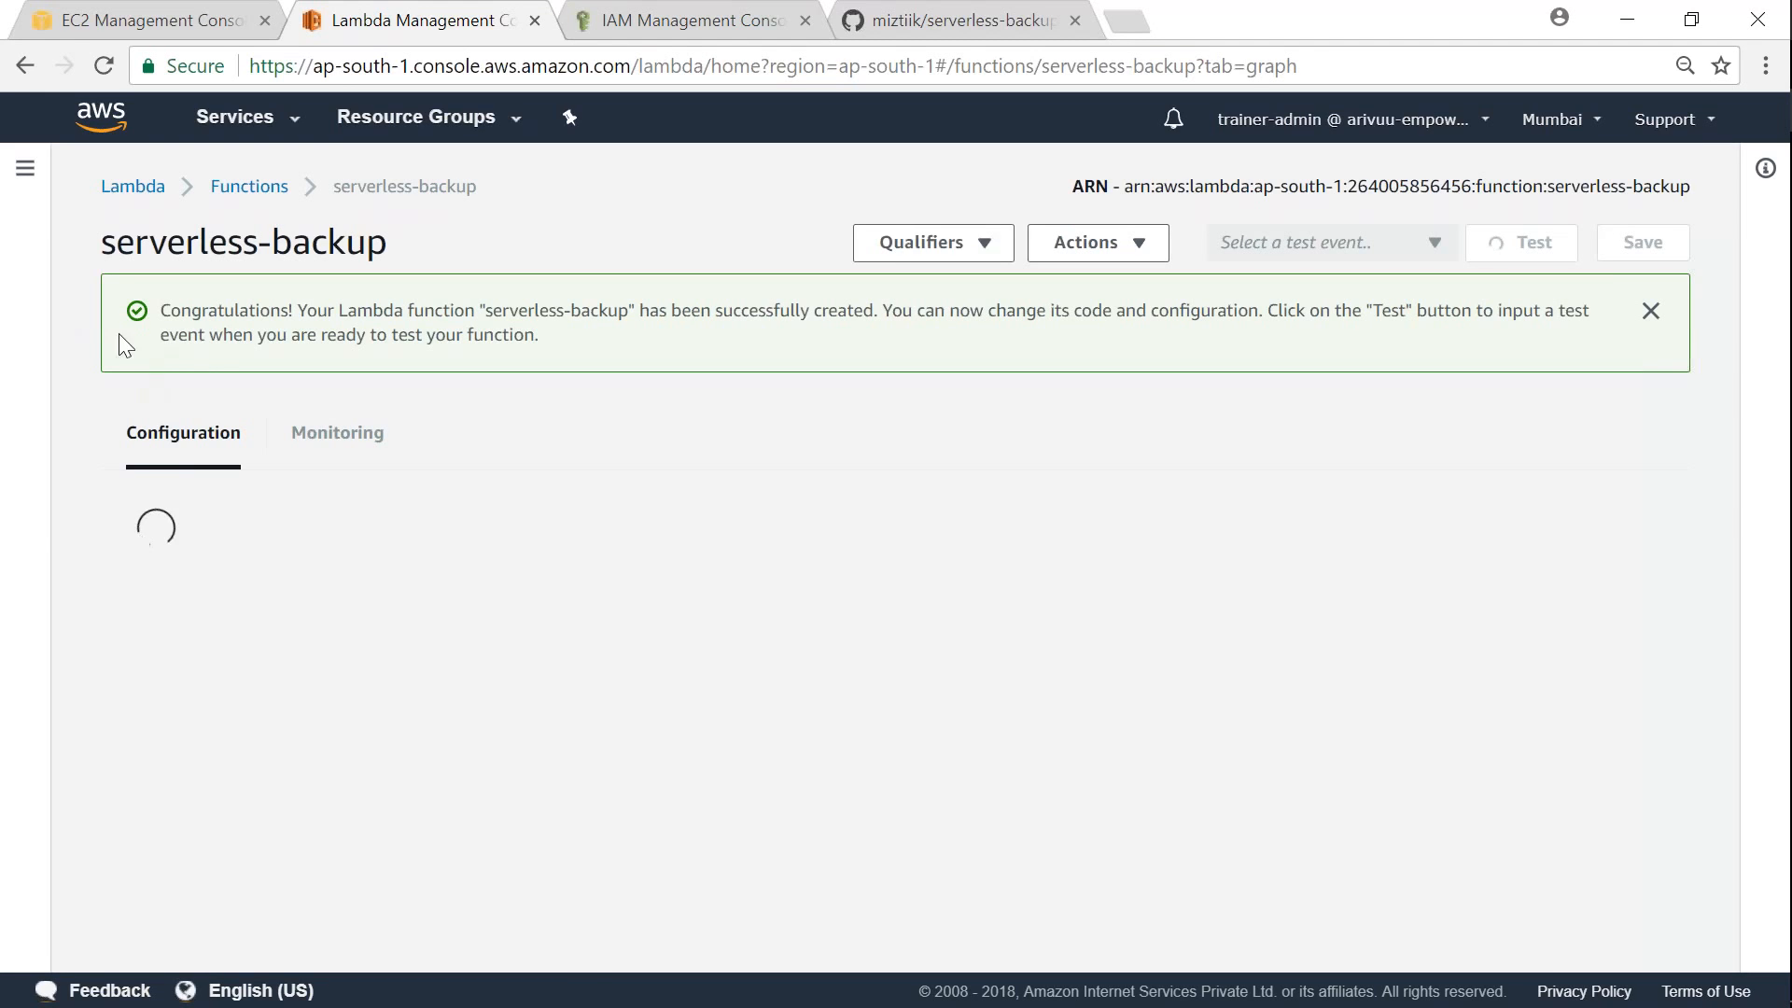
# Step: Dismiss the success notice about the newly created function
pyautogui.moveTo(171, 313); pyautogui.dragTo(437, 316)
pyautogui.click(174, 326)
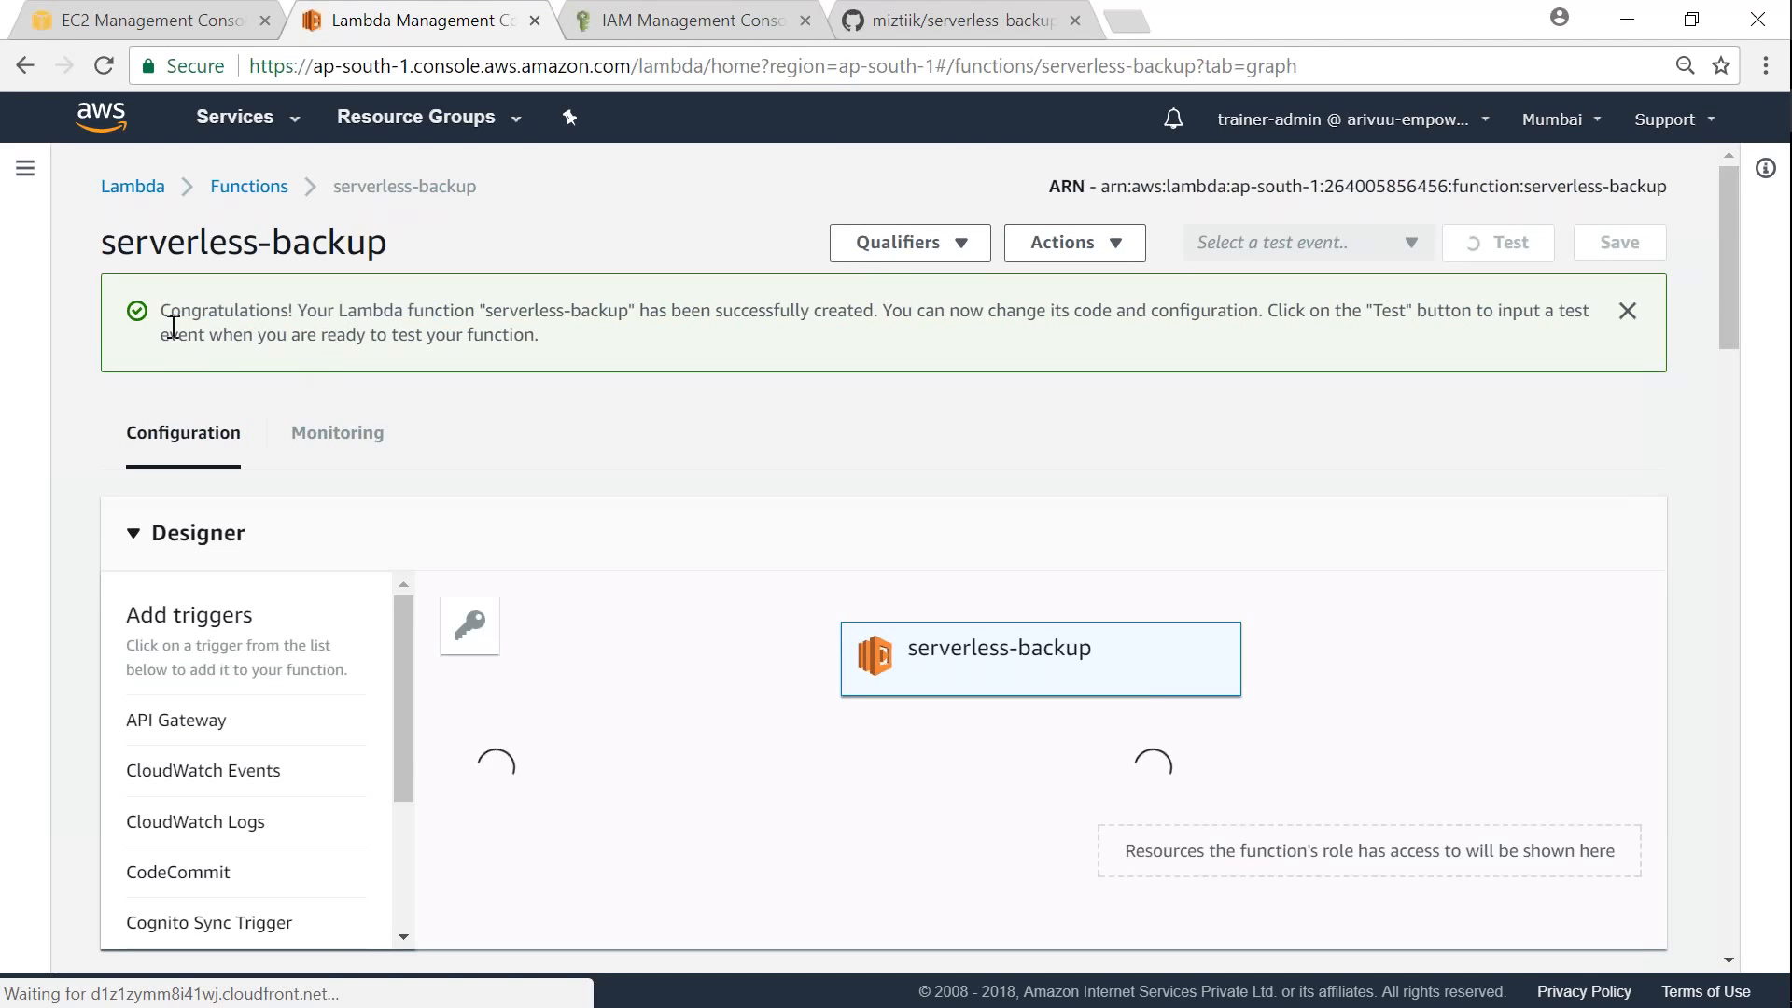
pyautogui.click(1629, 312)
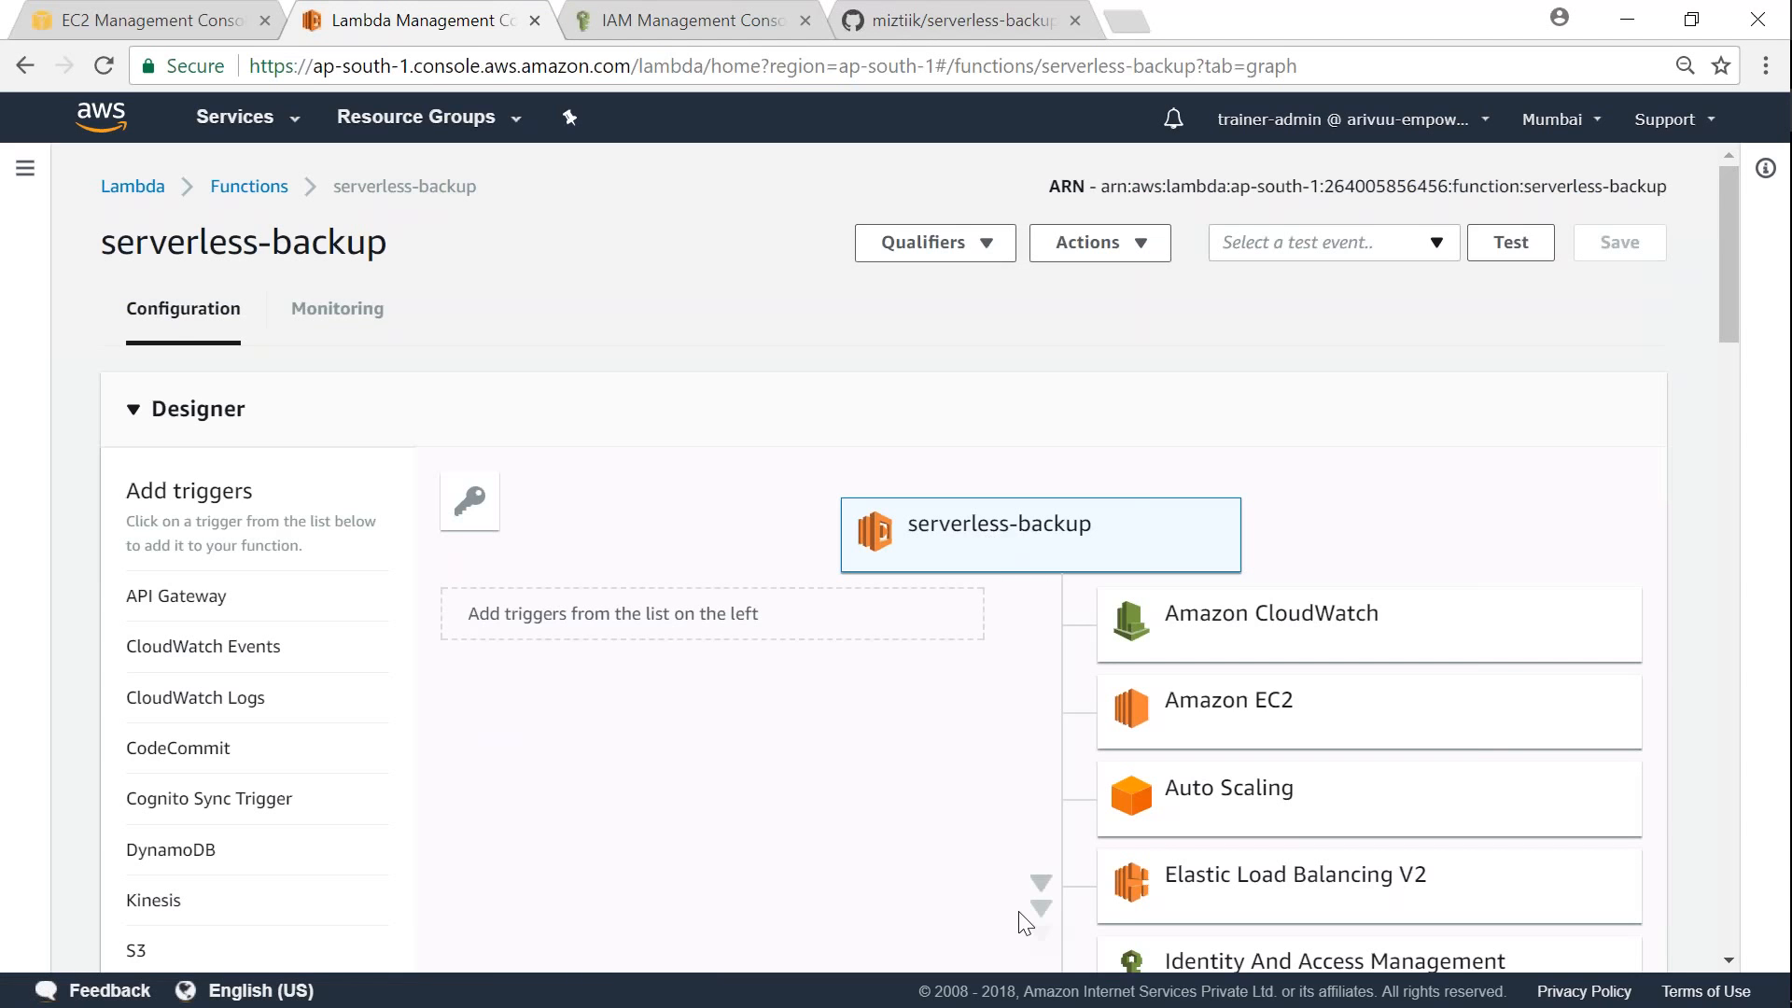
# Step: Replace the default handler code in lambda_function.py with the copied backup script
pyautogui.scroll(-10, 934, 849)
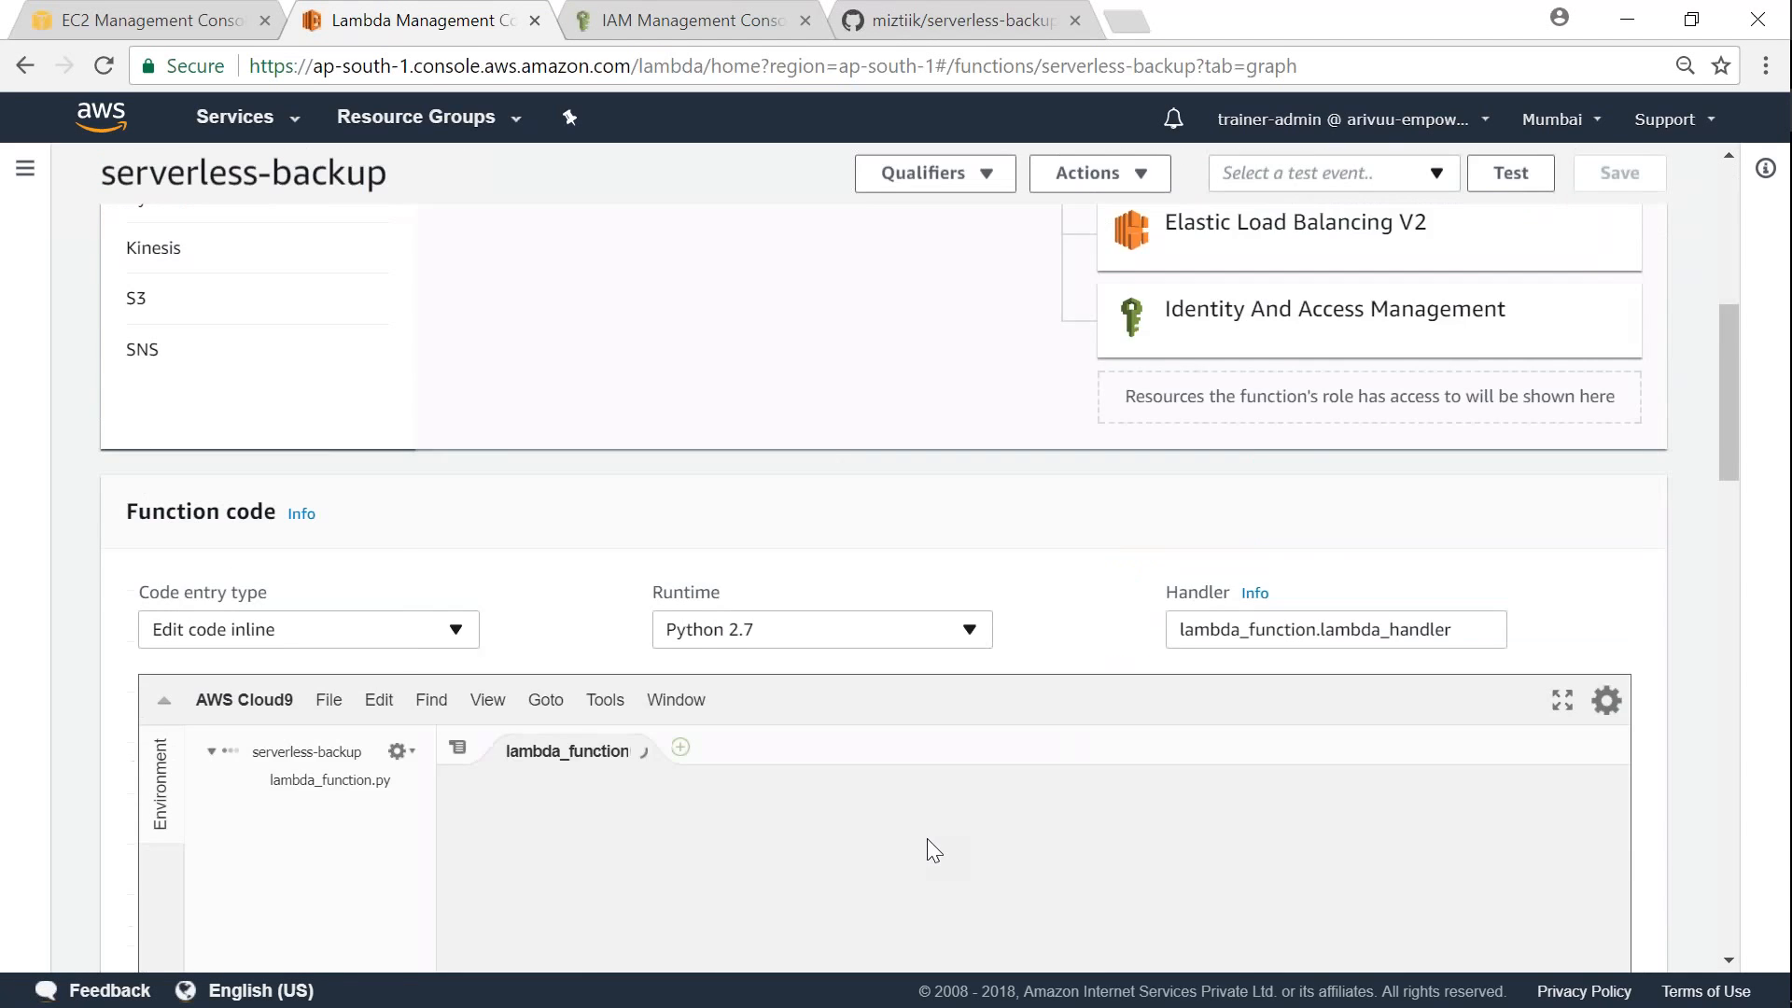
pyautogui.click(600, 560)
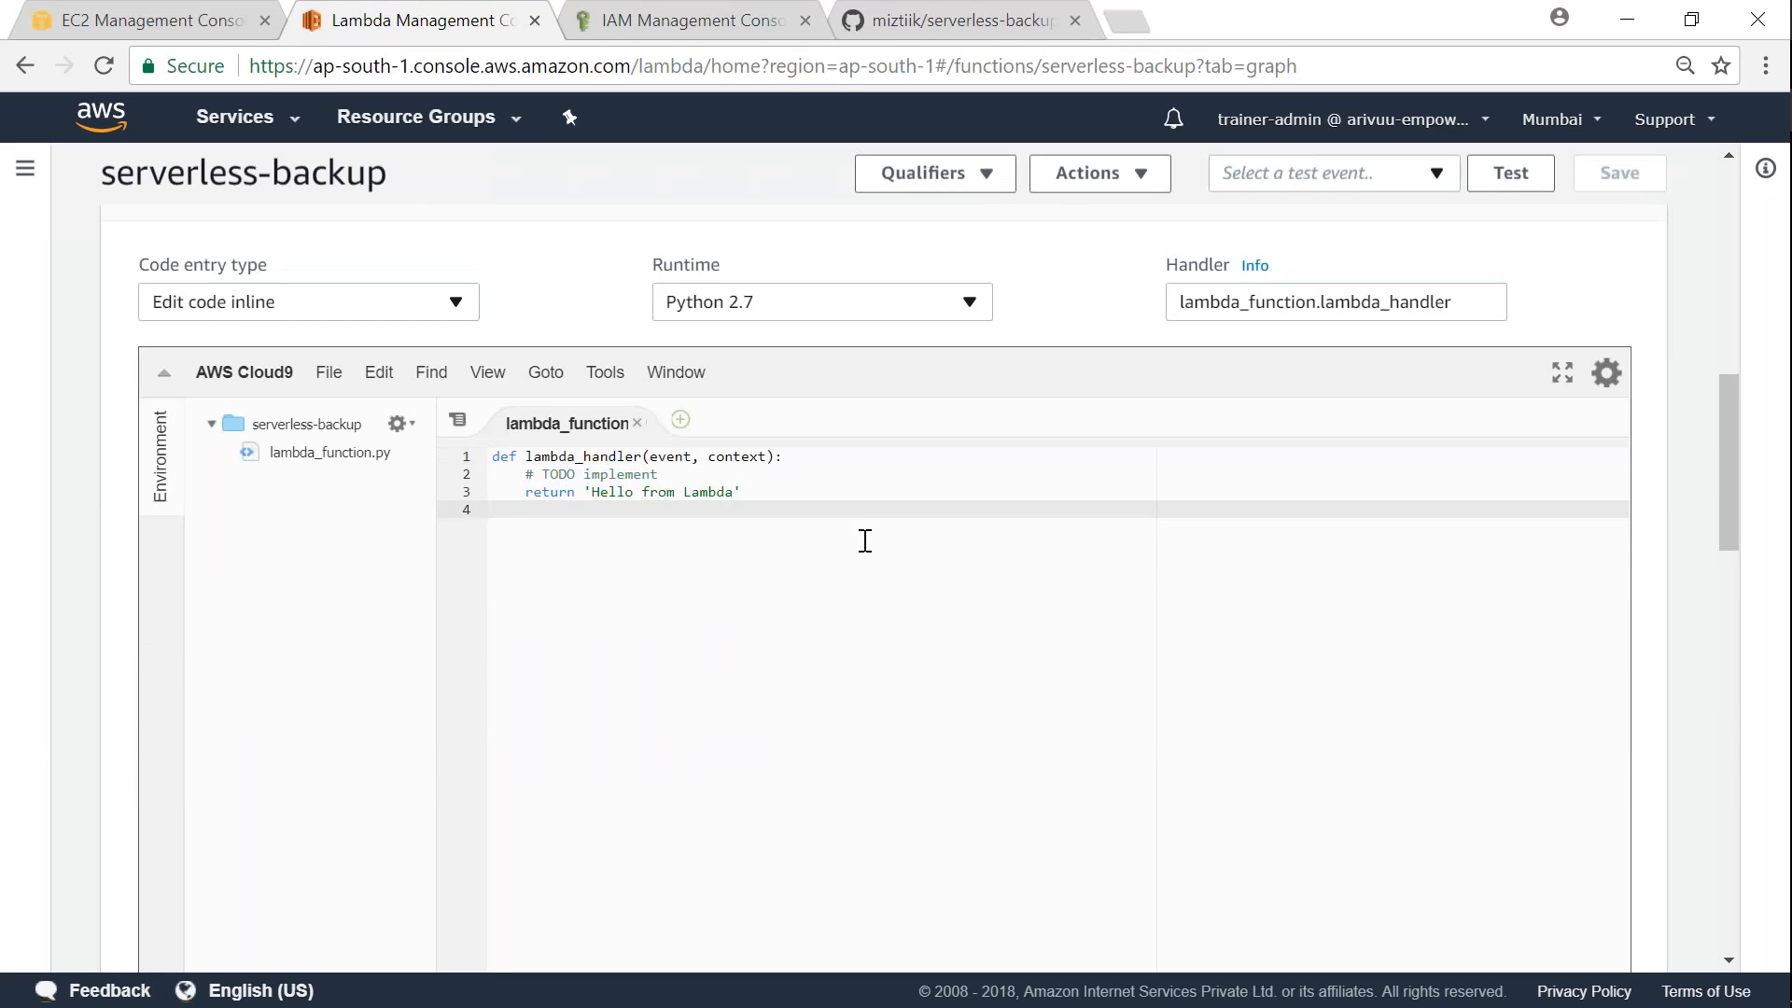
pyautogui.moveTo(865, 535); pyautogui.dragTo(438, 454)
pyautogui.press('BackSpace')
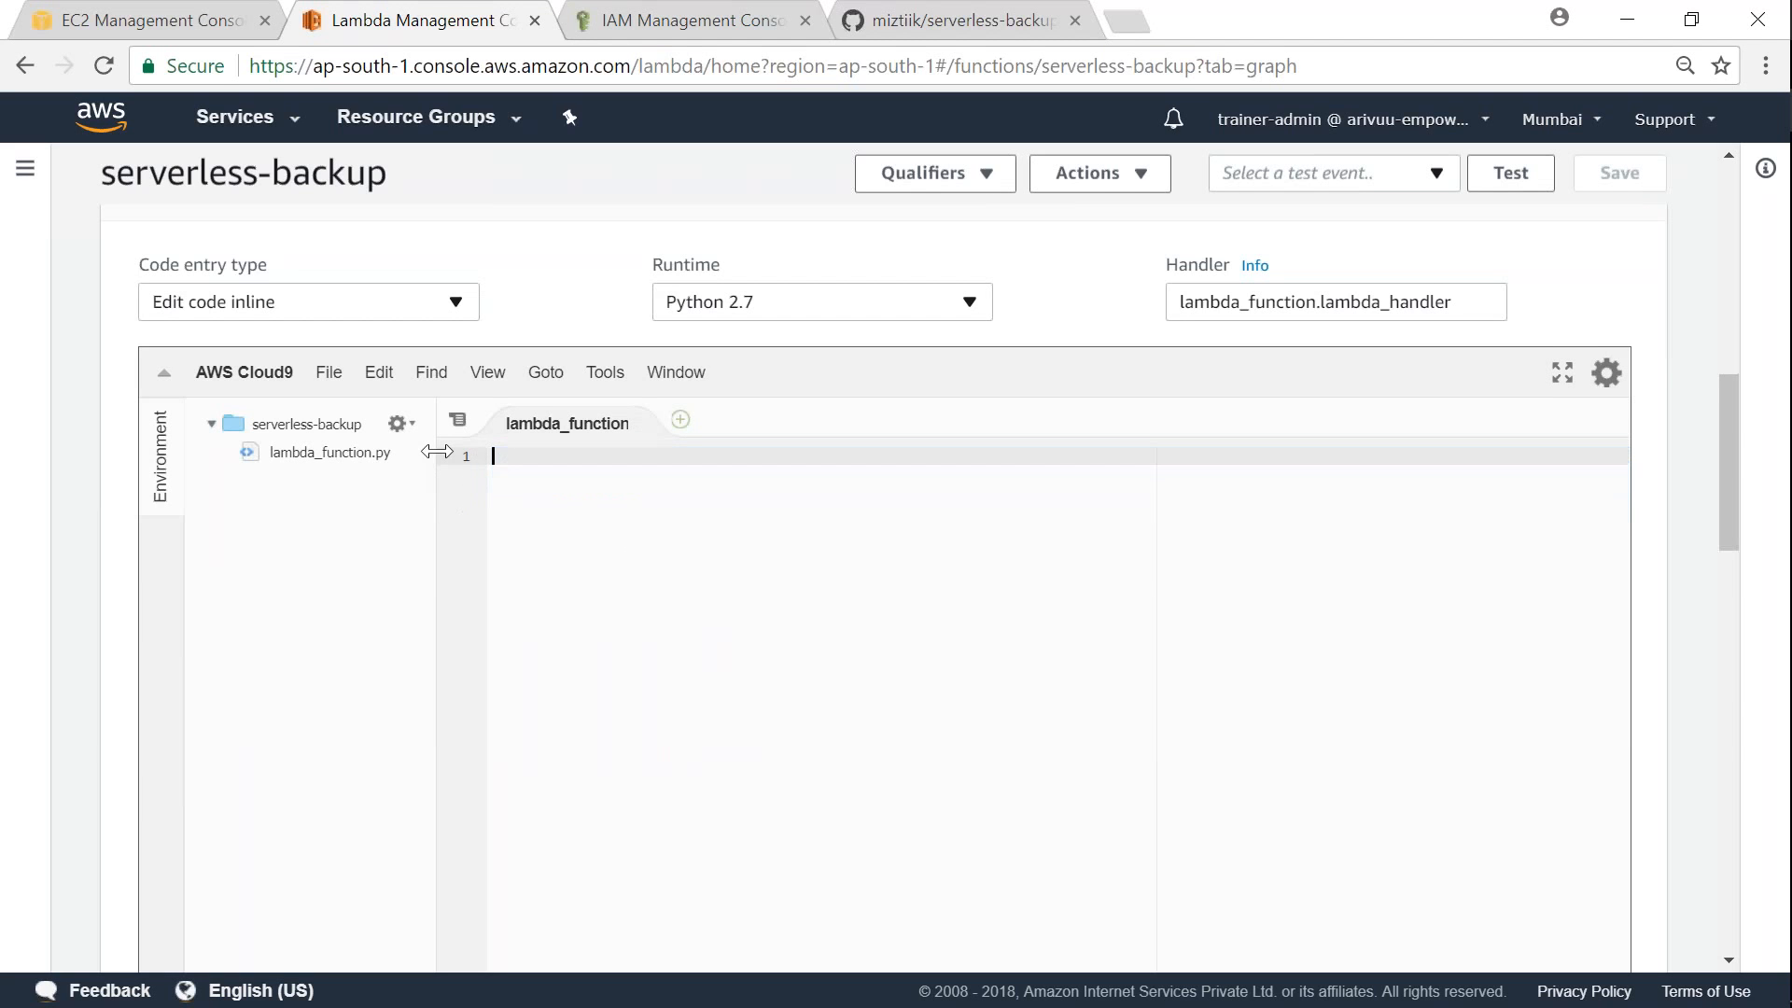
pyautogui.hotkey('ctrl', 'v')
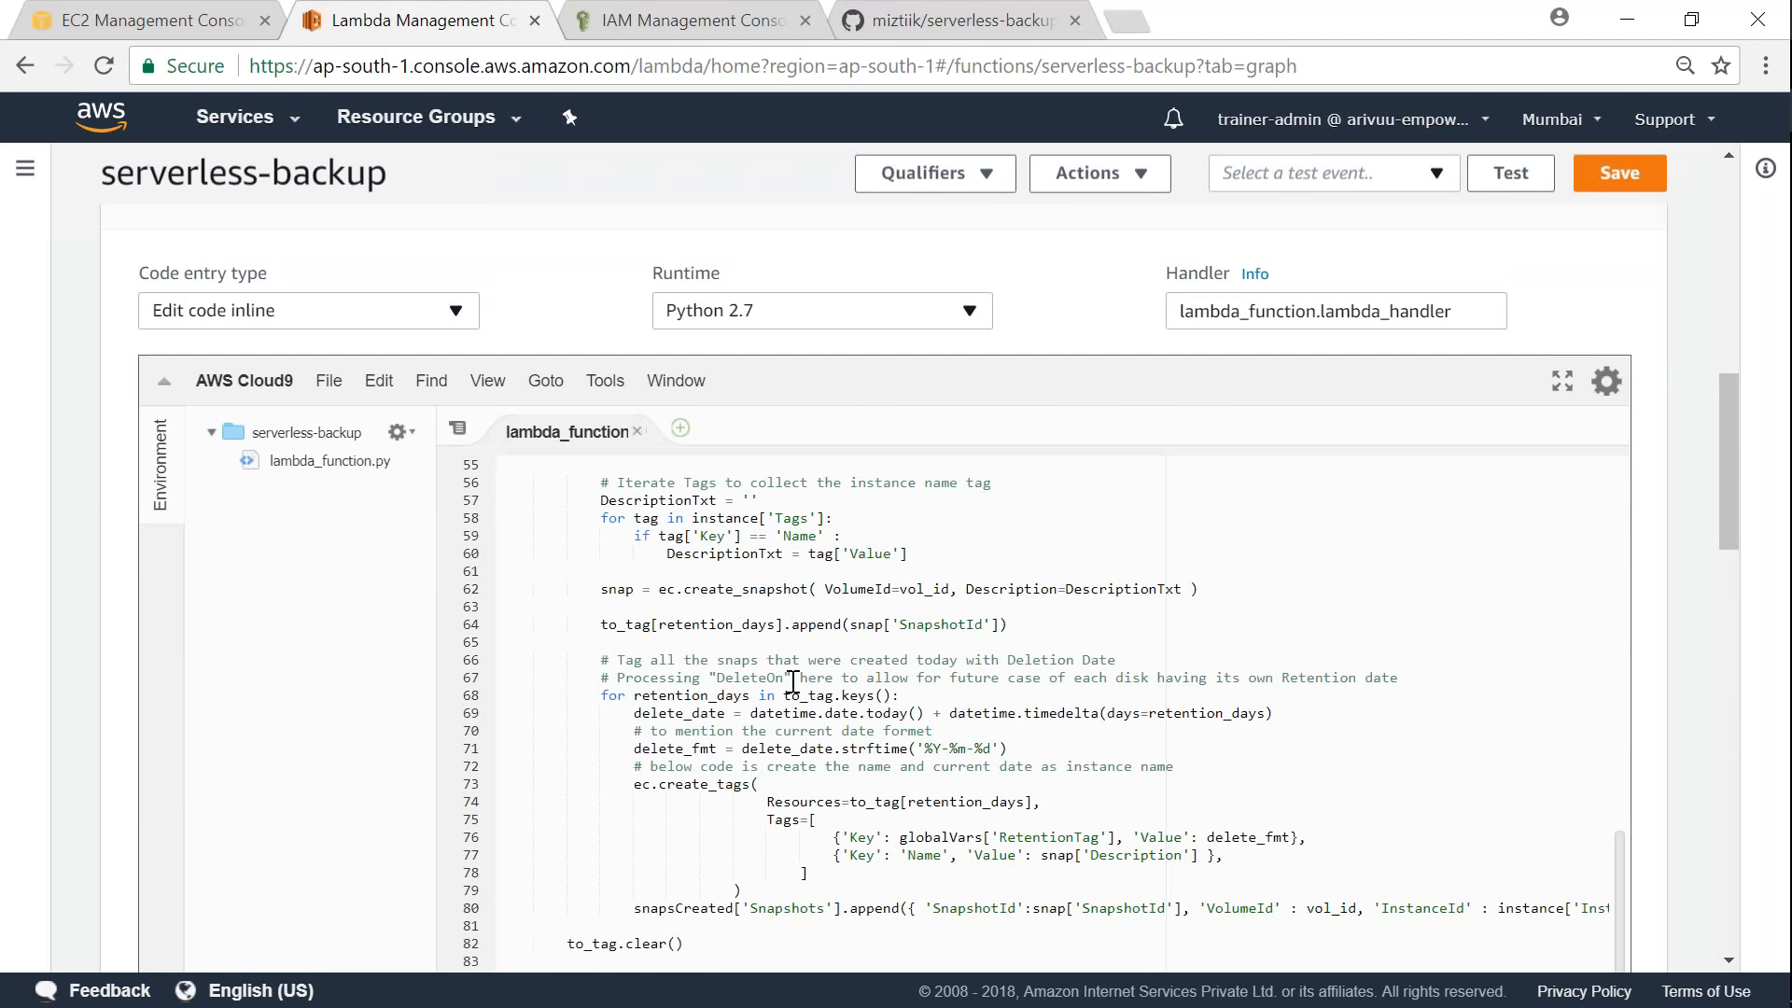
pyautogui.scroll(-3, 793, 681)
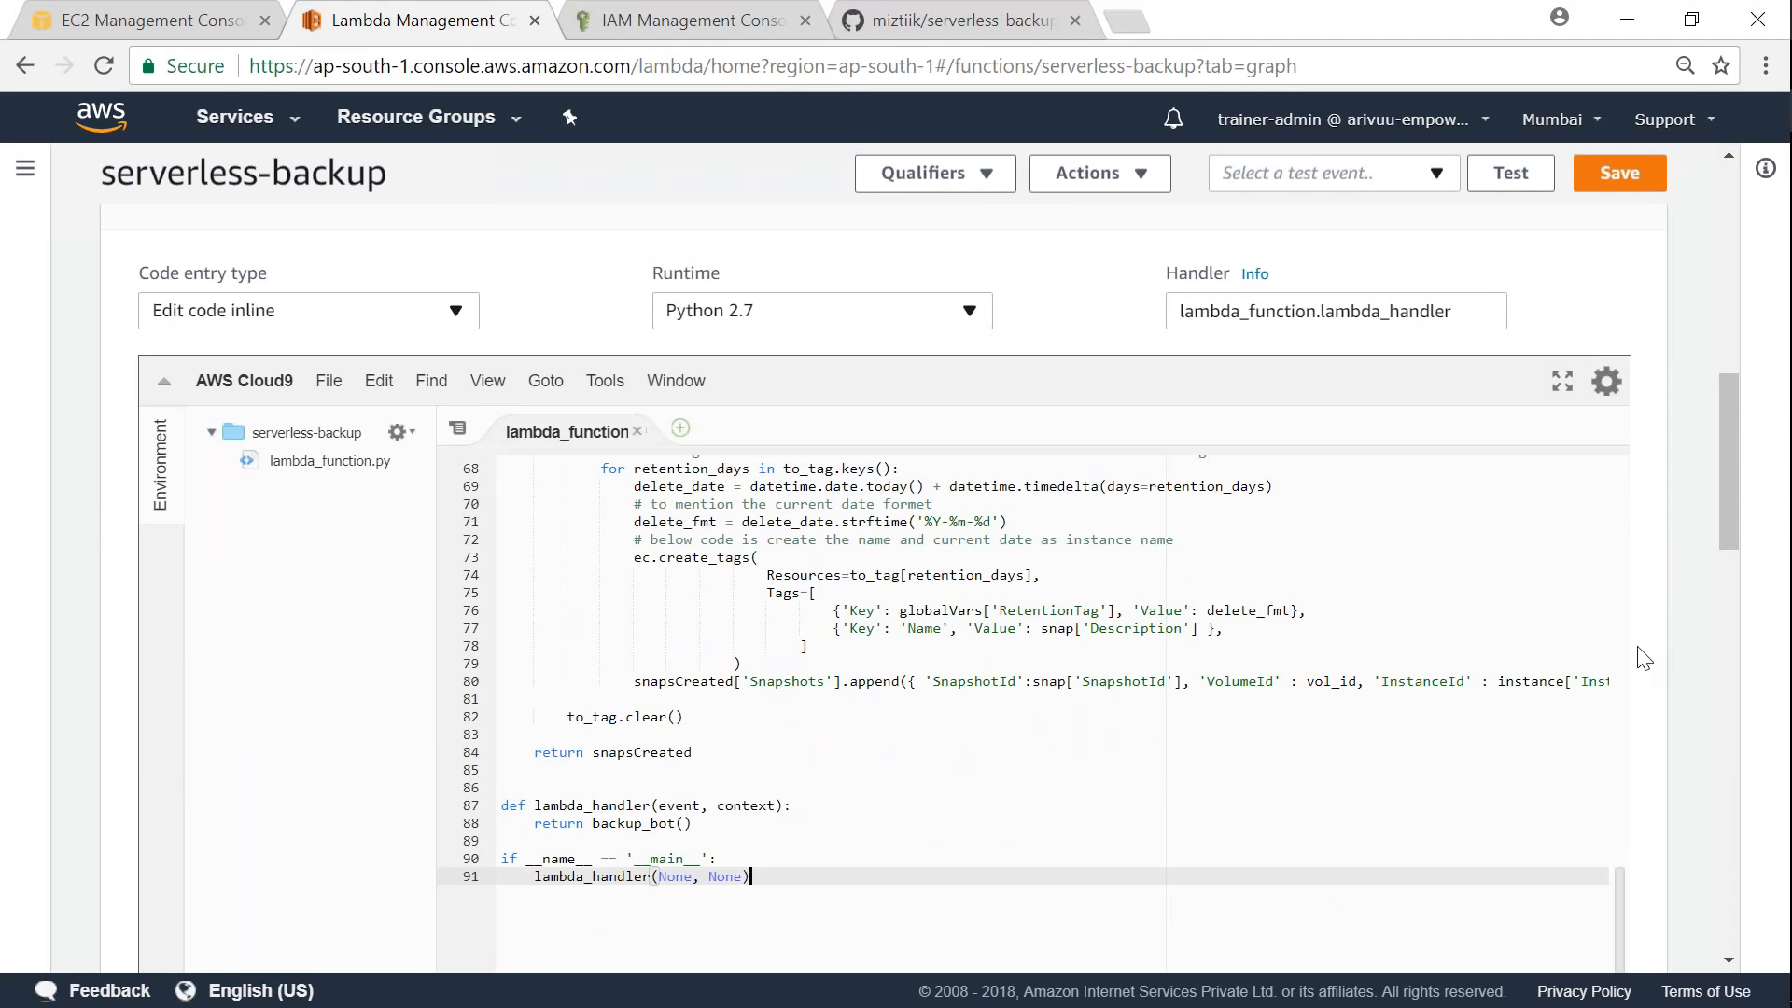
# Step: Try the memory allocation at 3008 MB in the basic settings and return it to 128 MB
pyautogui.moveTo(1723, 519); pyautogui.dragTo(1739, 684)
pyautogui.click(903, 567)
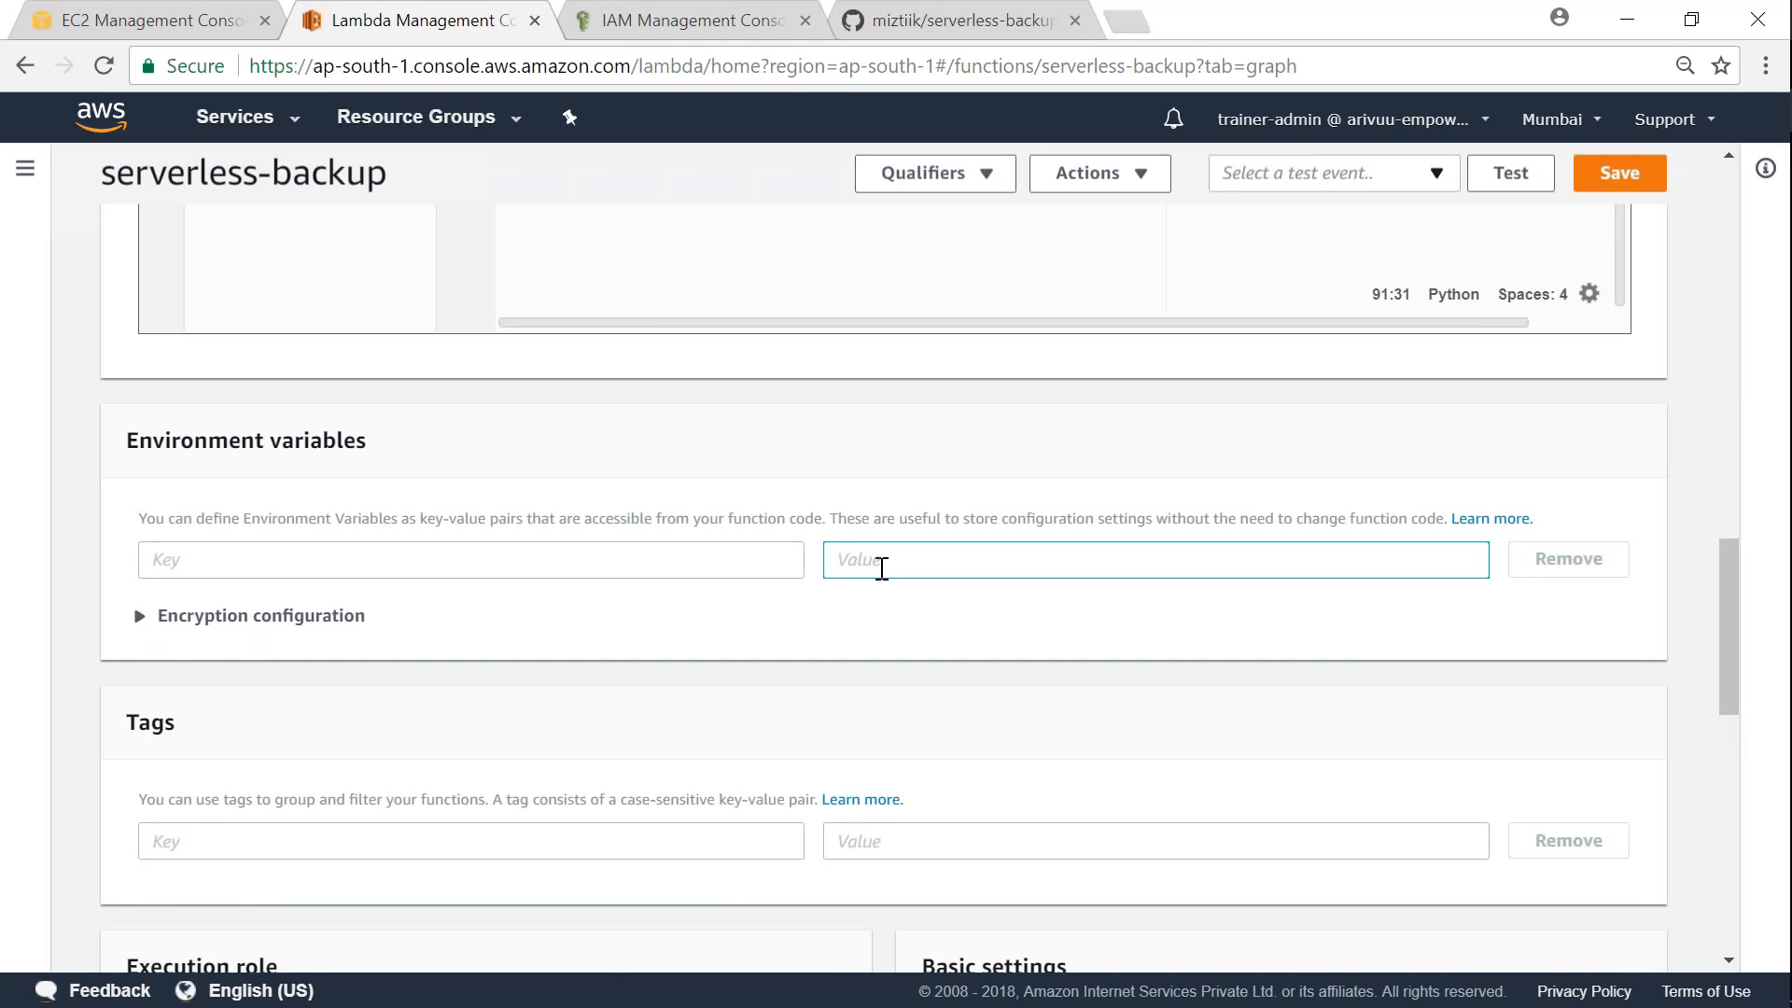
pyautogui.click(724, 560)
pyautogui.scroll(-2, 954, 695)
pyautogui.scroll(-3, 956, 695)
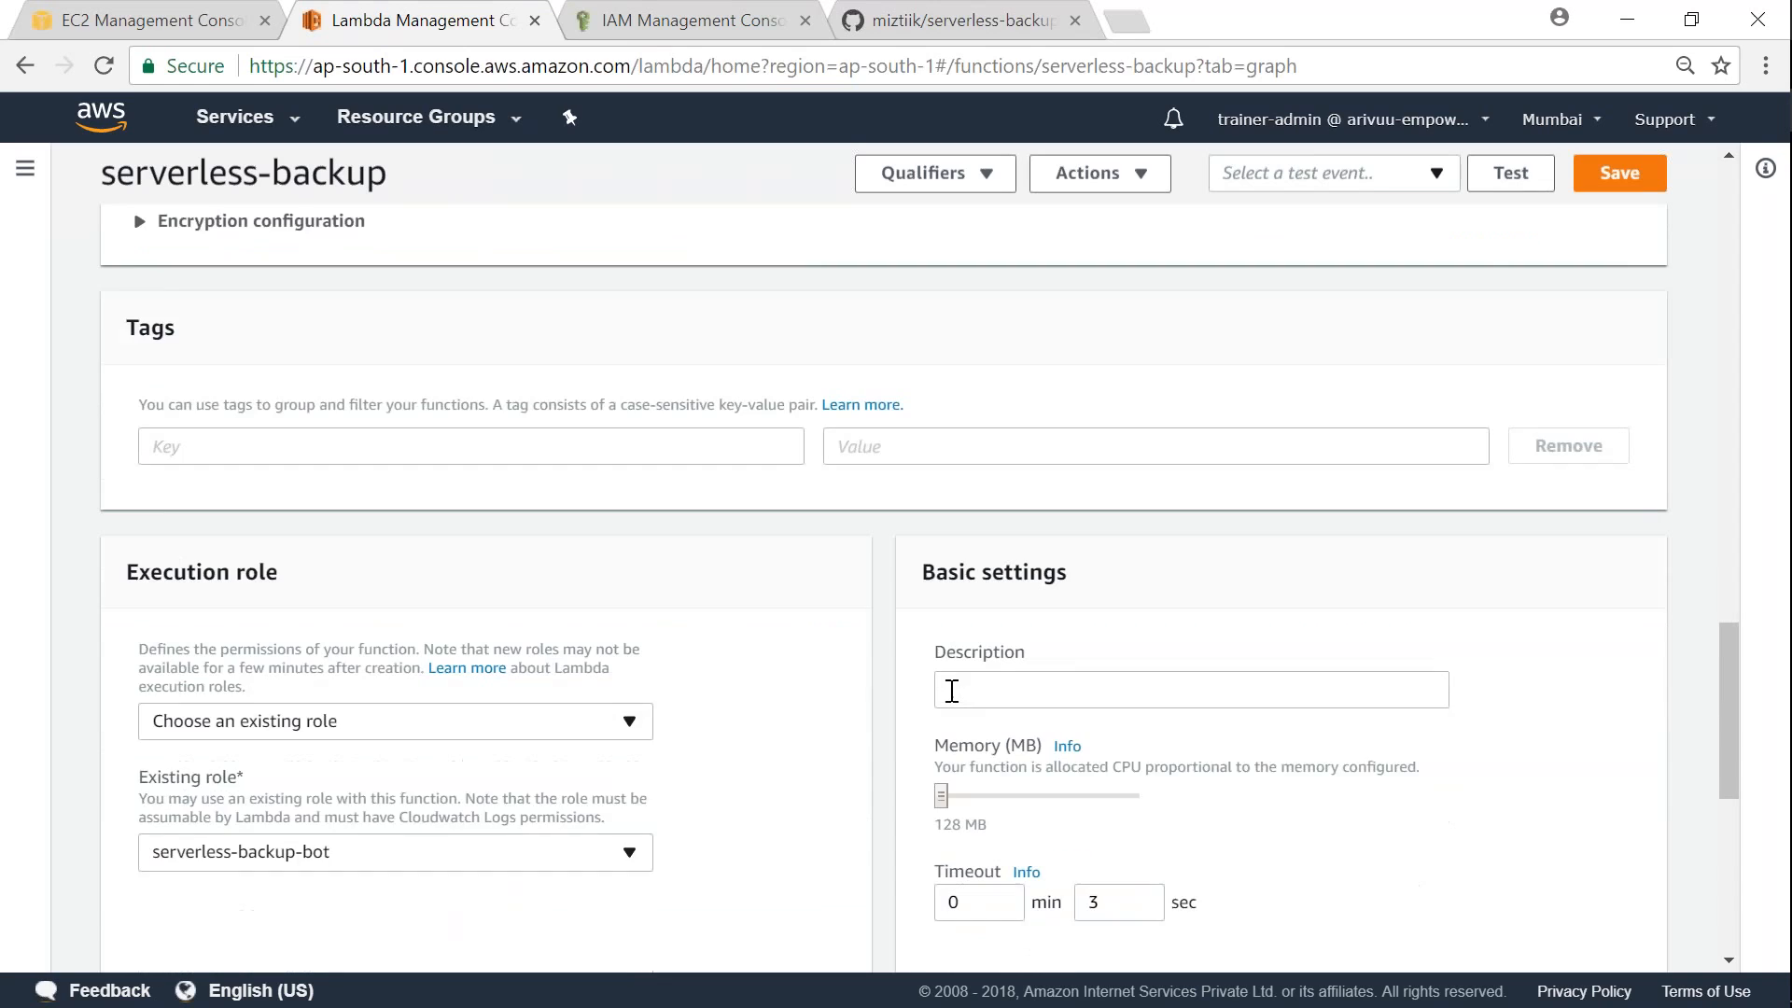
pyautogui.moveTo(944, 771); pyautogui.dragTo(899, 789)
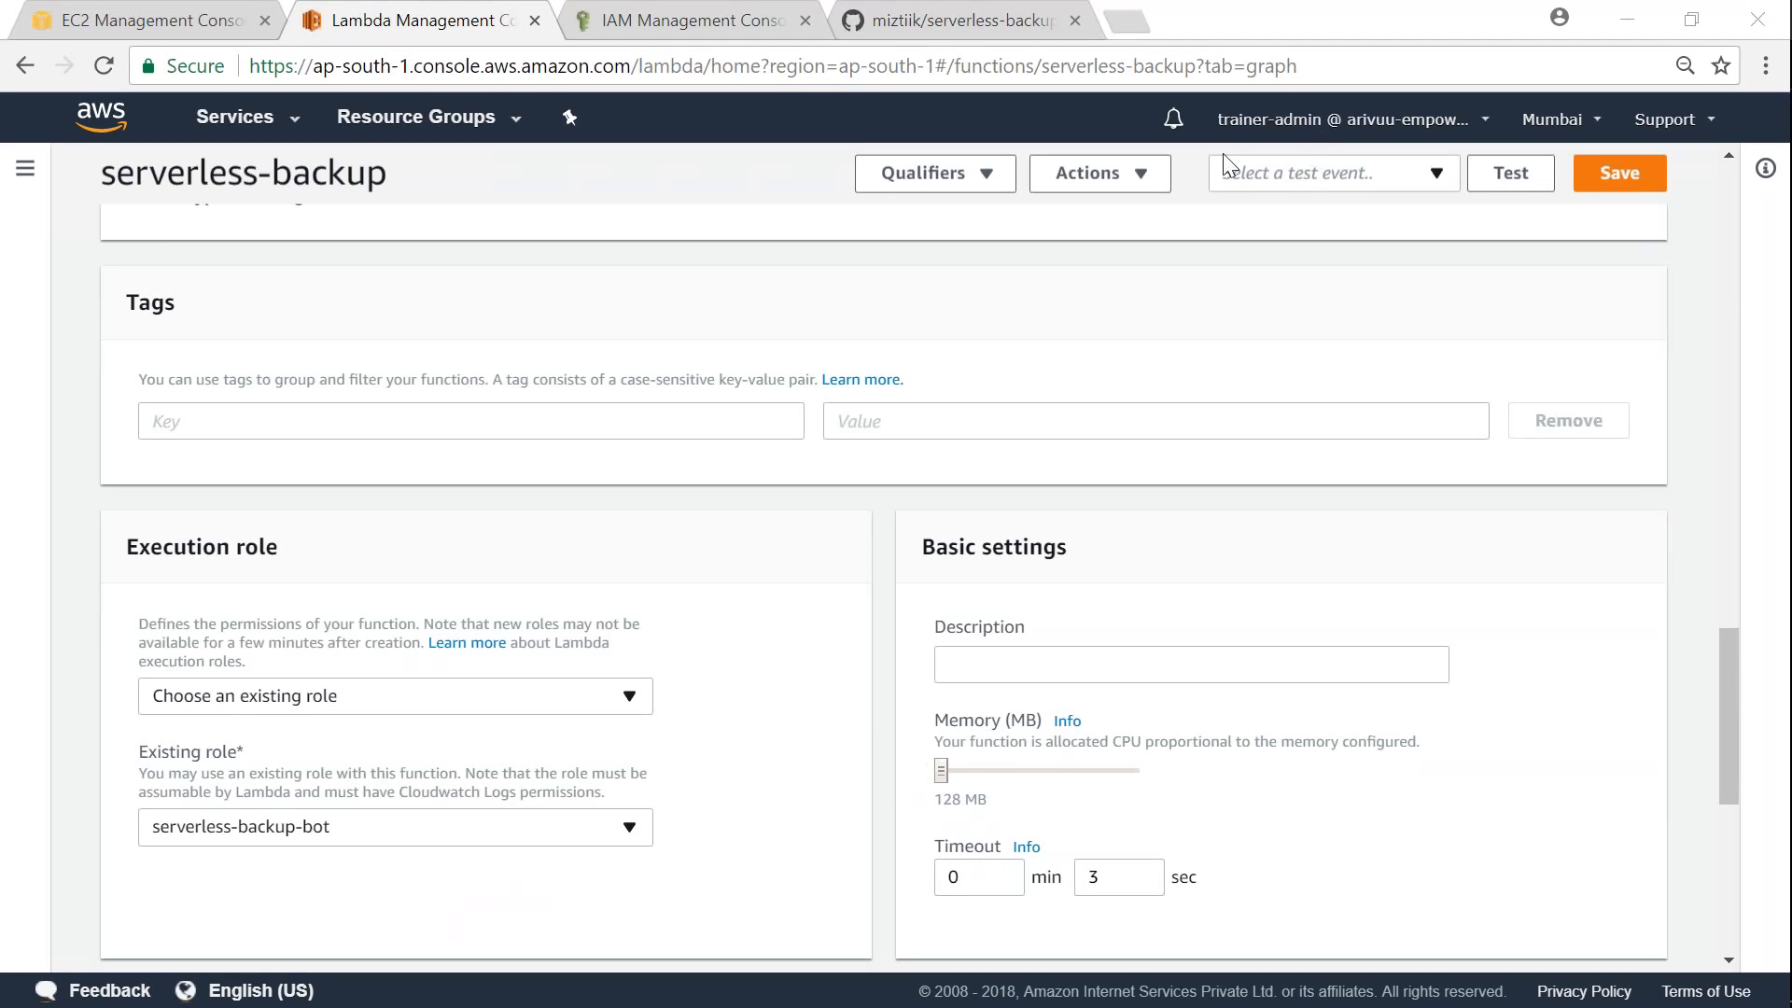
pyautogui.moveTo(941, 771); pyautogui.dragTo(1219, 780)
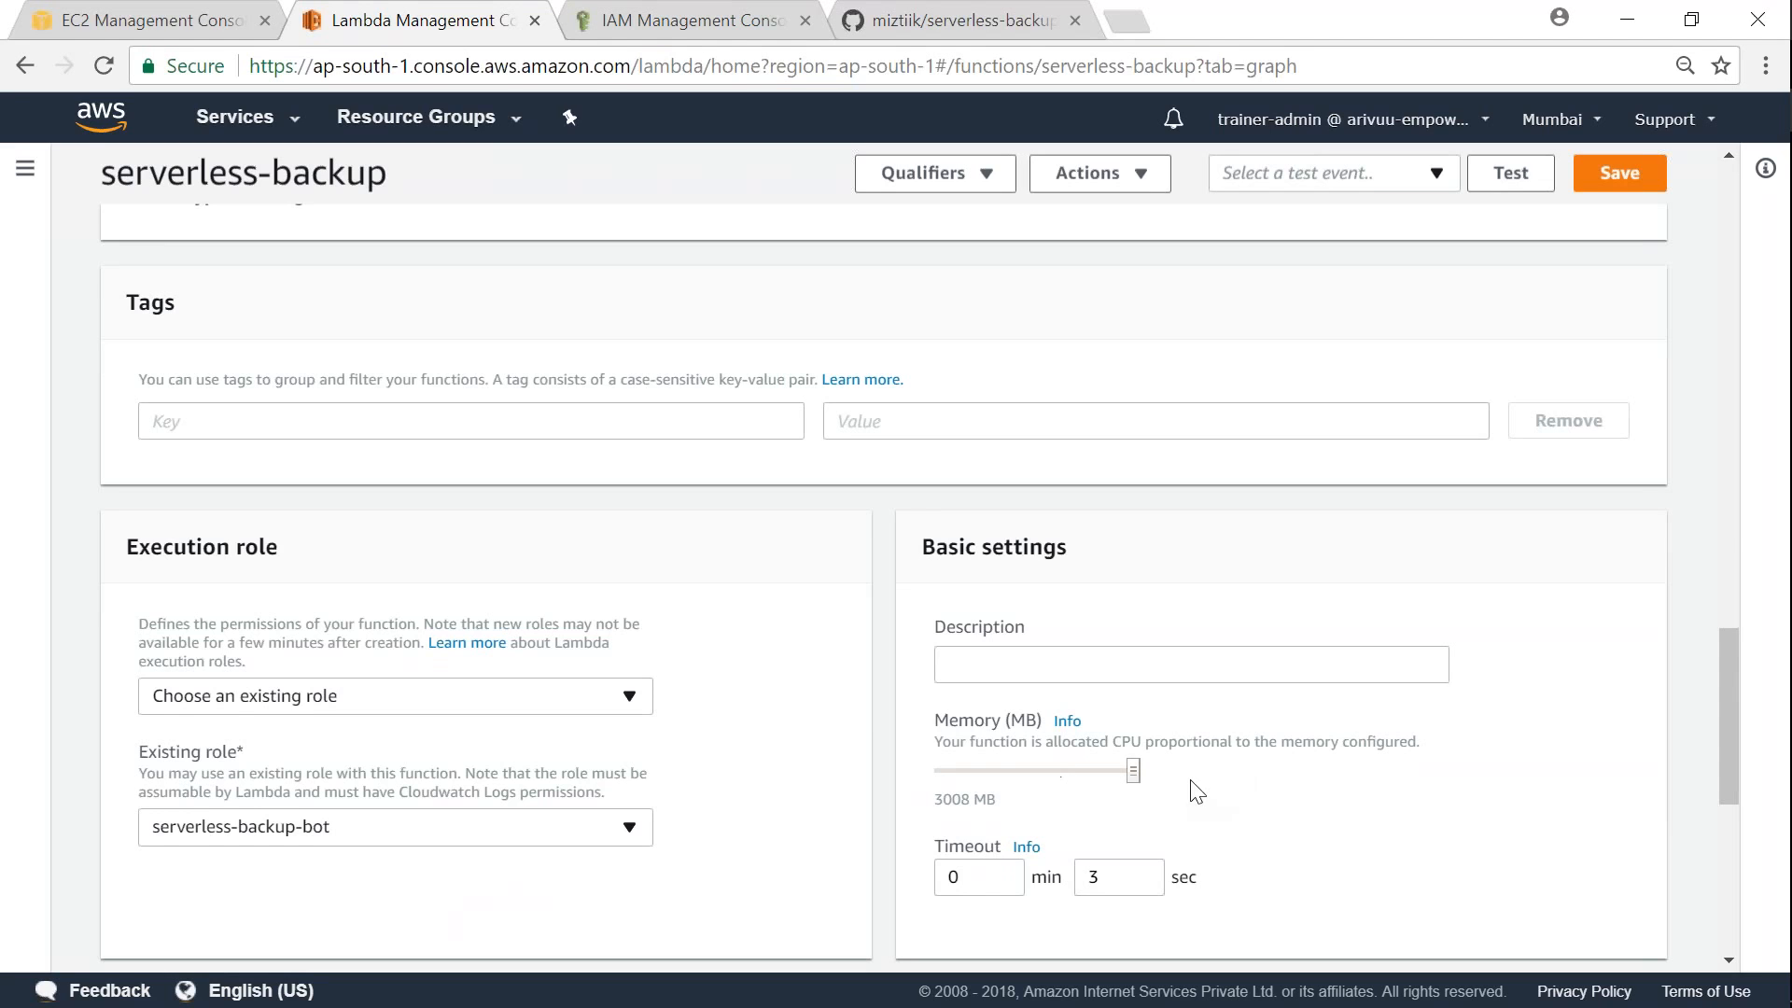
pyautogui.moveTo(1133, 771); pyautogui.dragTo(831, 786)
# Step: Set the function's timeout to 0 min 10 sec
pyautogui.scroll(-1, 1211, 832)
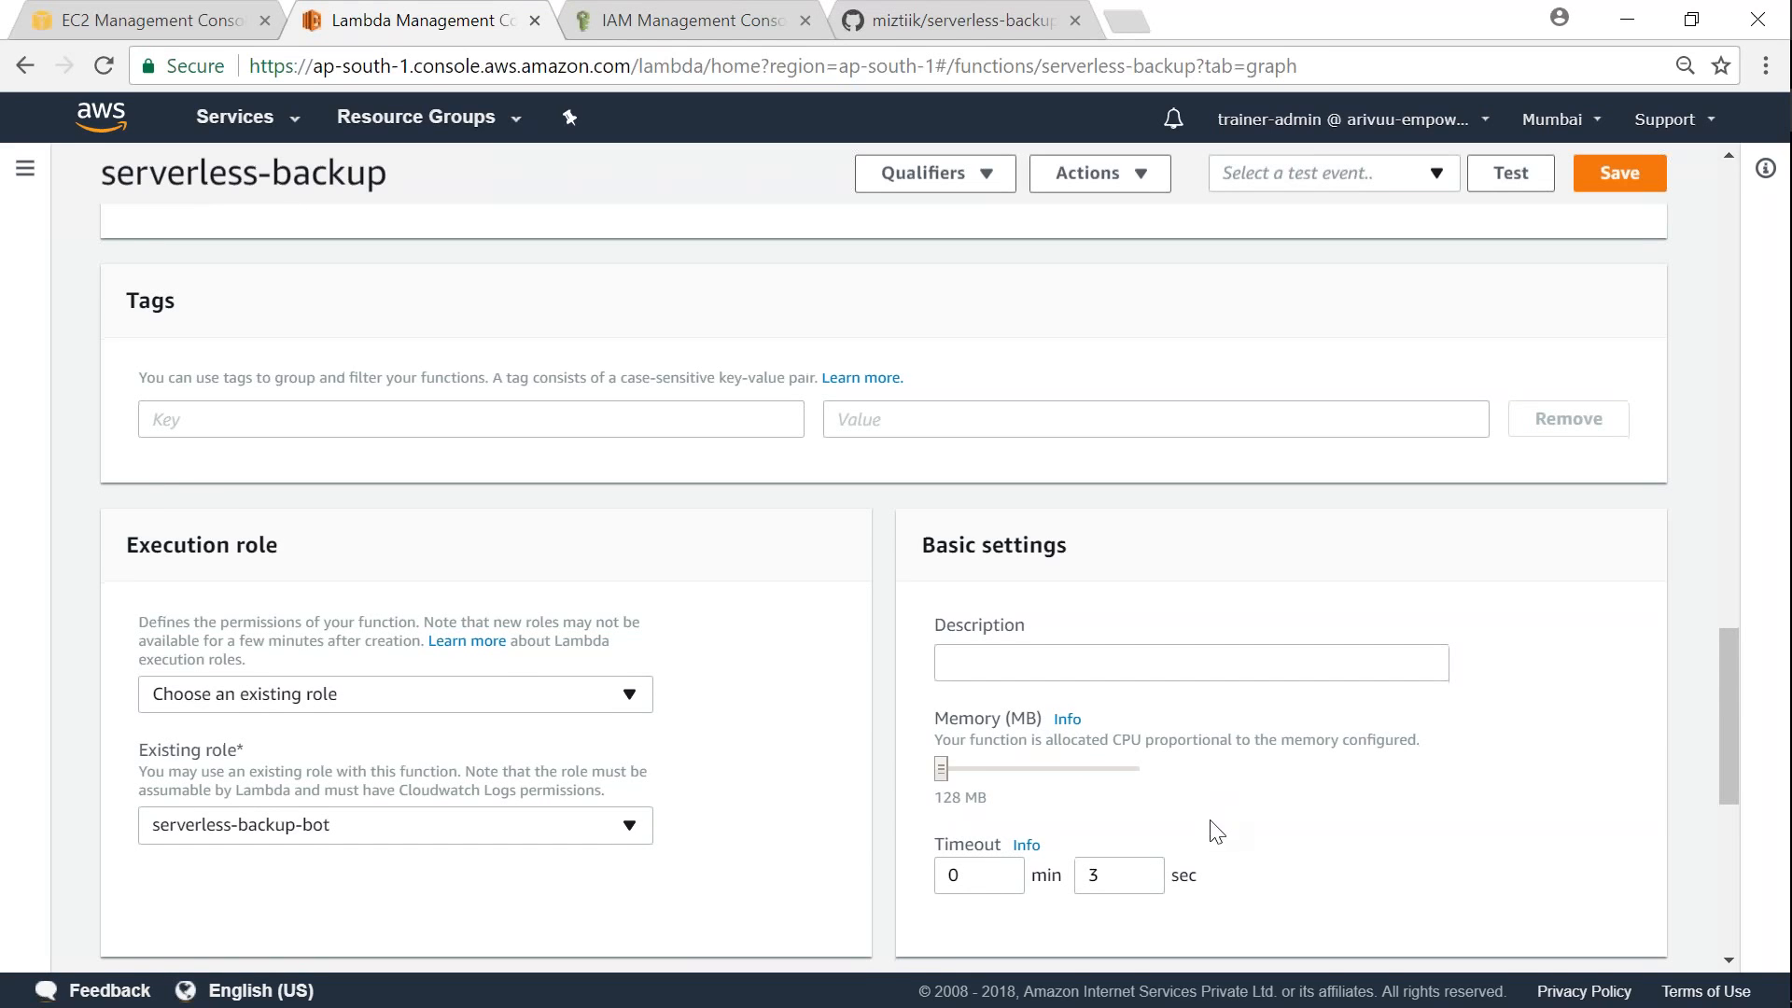
pyautogui.click(1115, 738)
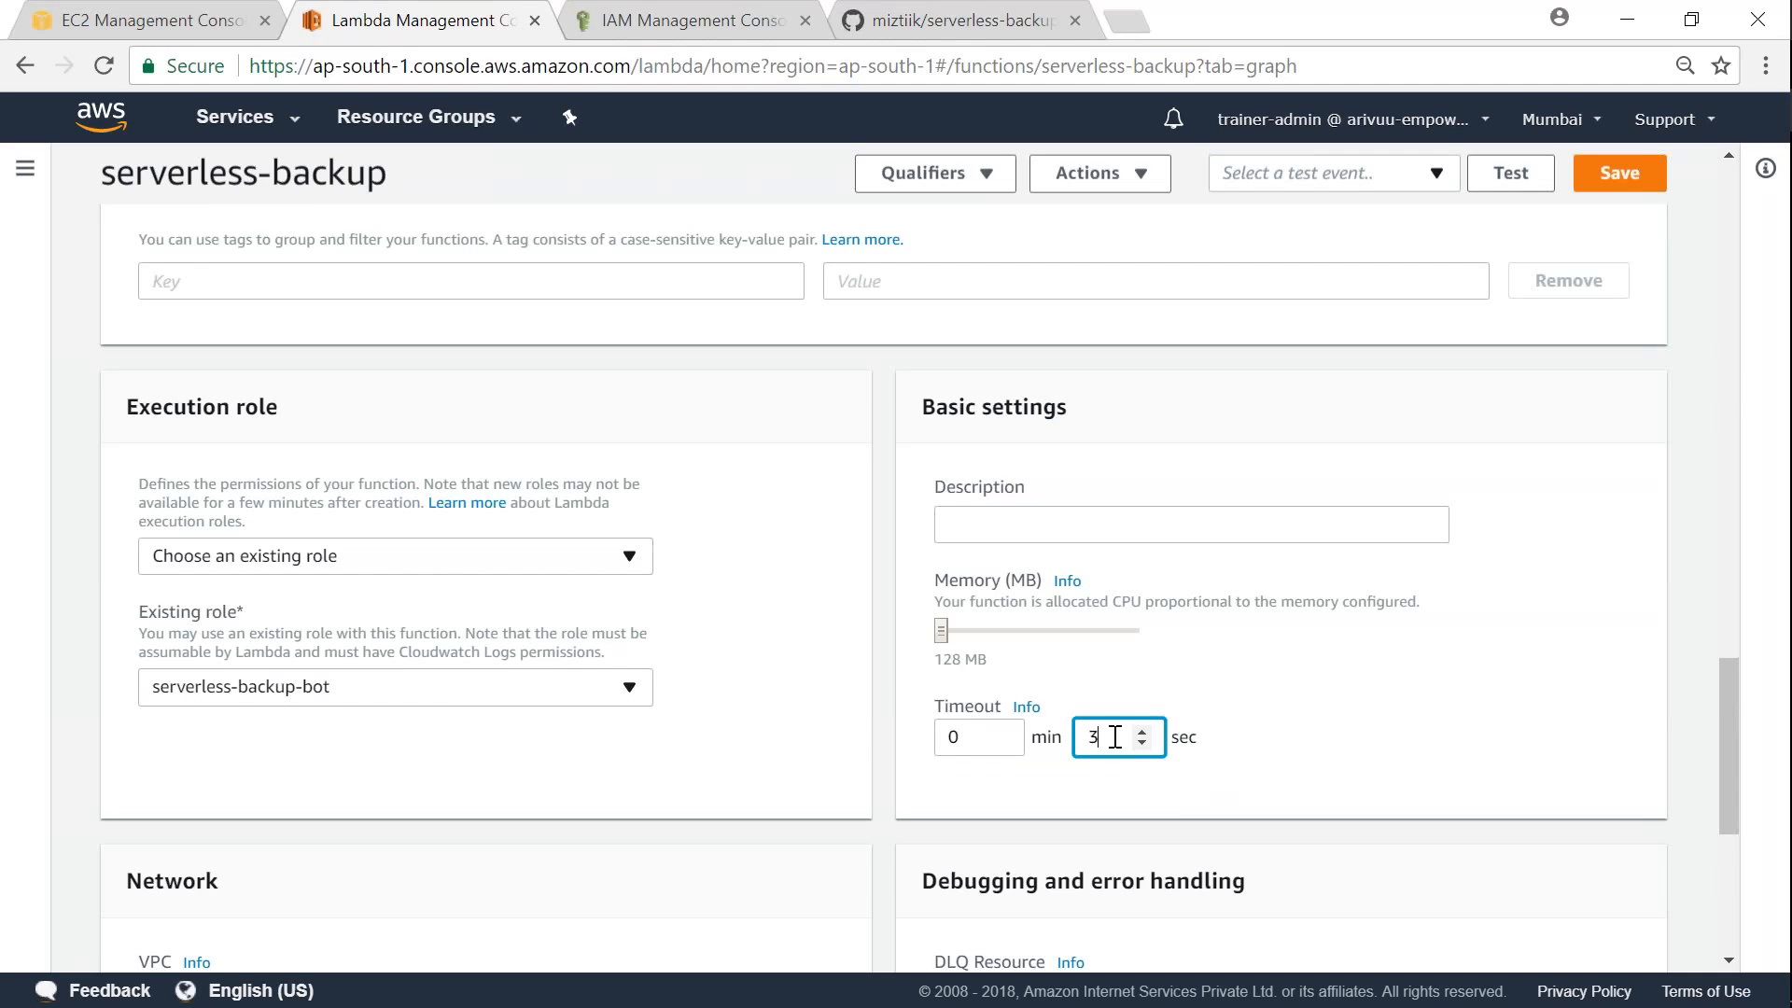
pyautogui.write('00')
pyautogui.click(1001, 743)
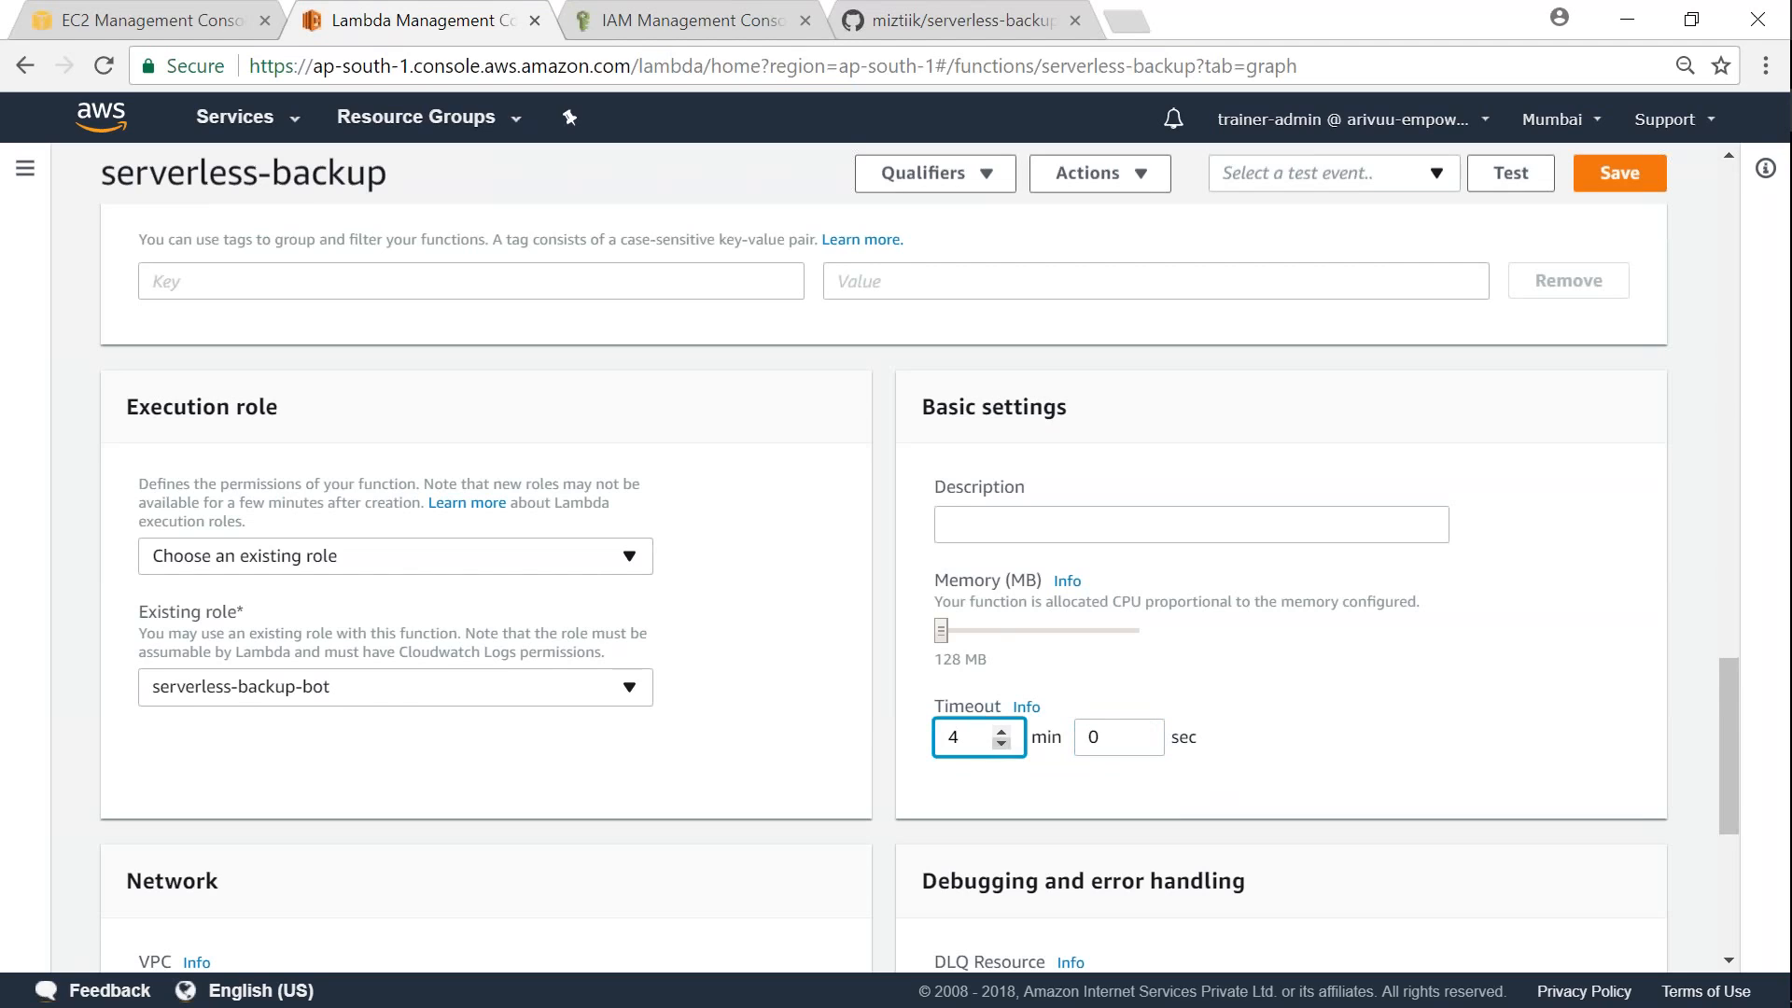
pyautogui.write('0')
pyautogui.press('Tab')
pyautogui.write('10')
pyautogui.click(1351, 761)
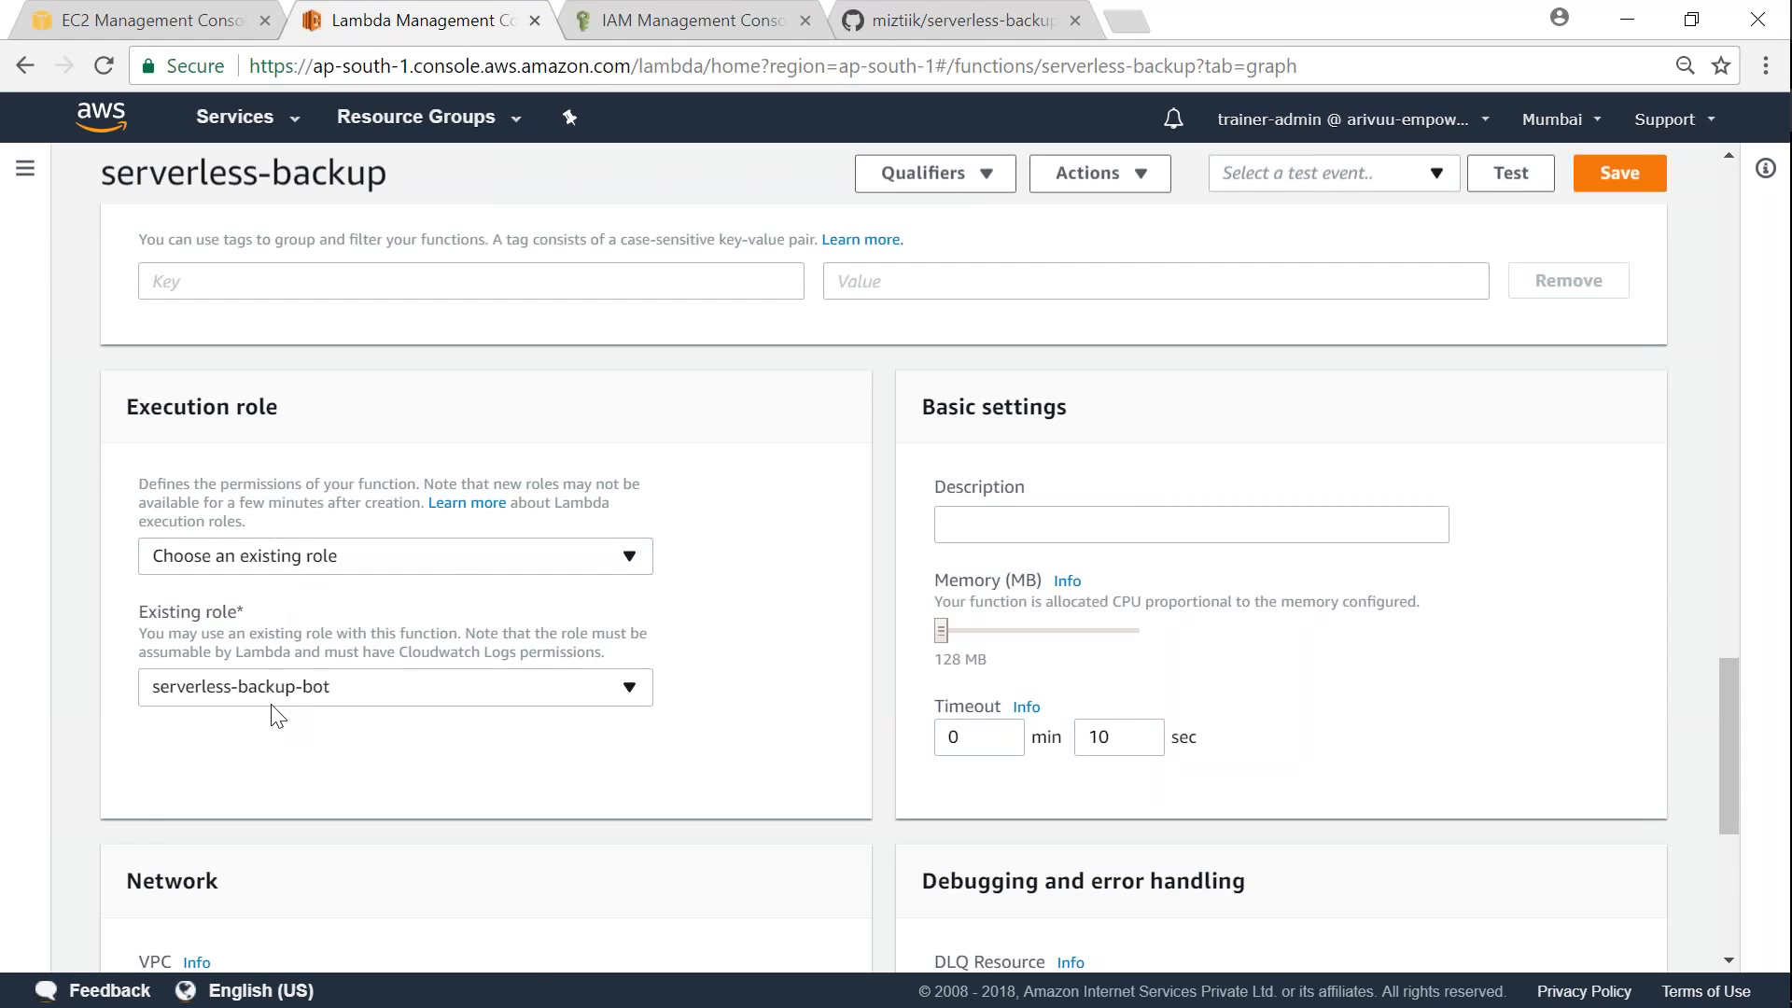
# Step: View the VPC choices, then try reserving a concurrency of 20 and go back to the unreserved account concurrency
pyautogui.scroll(-5, 276, 714)
pyautogui.click(258, 611)
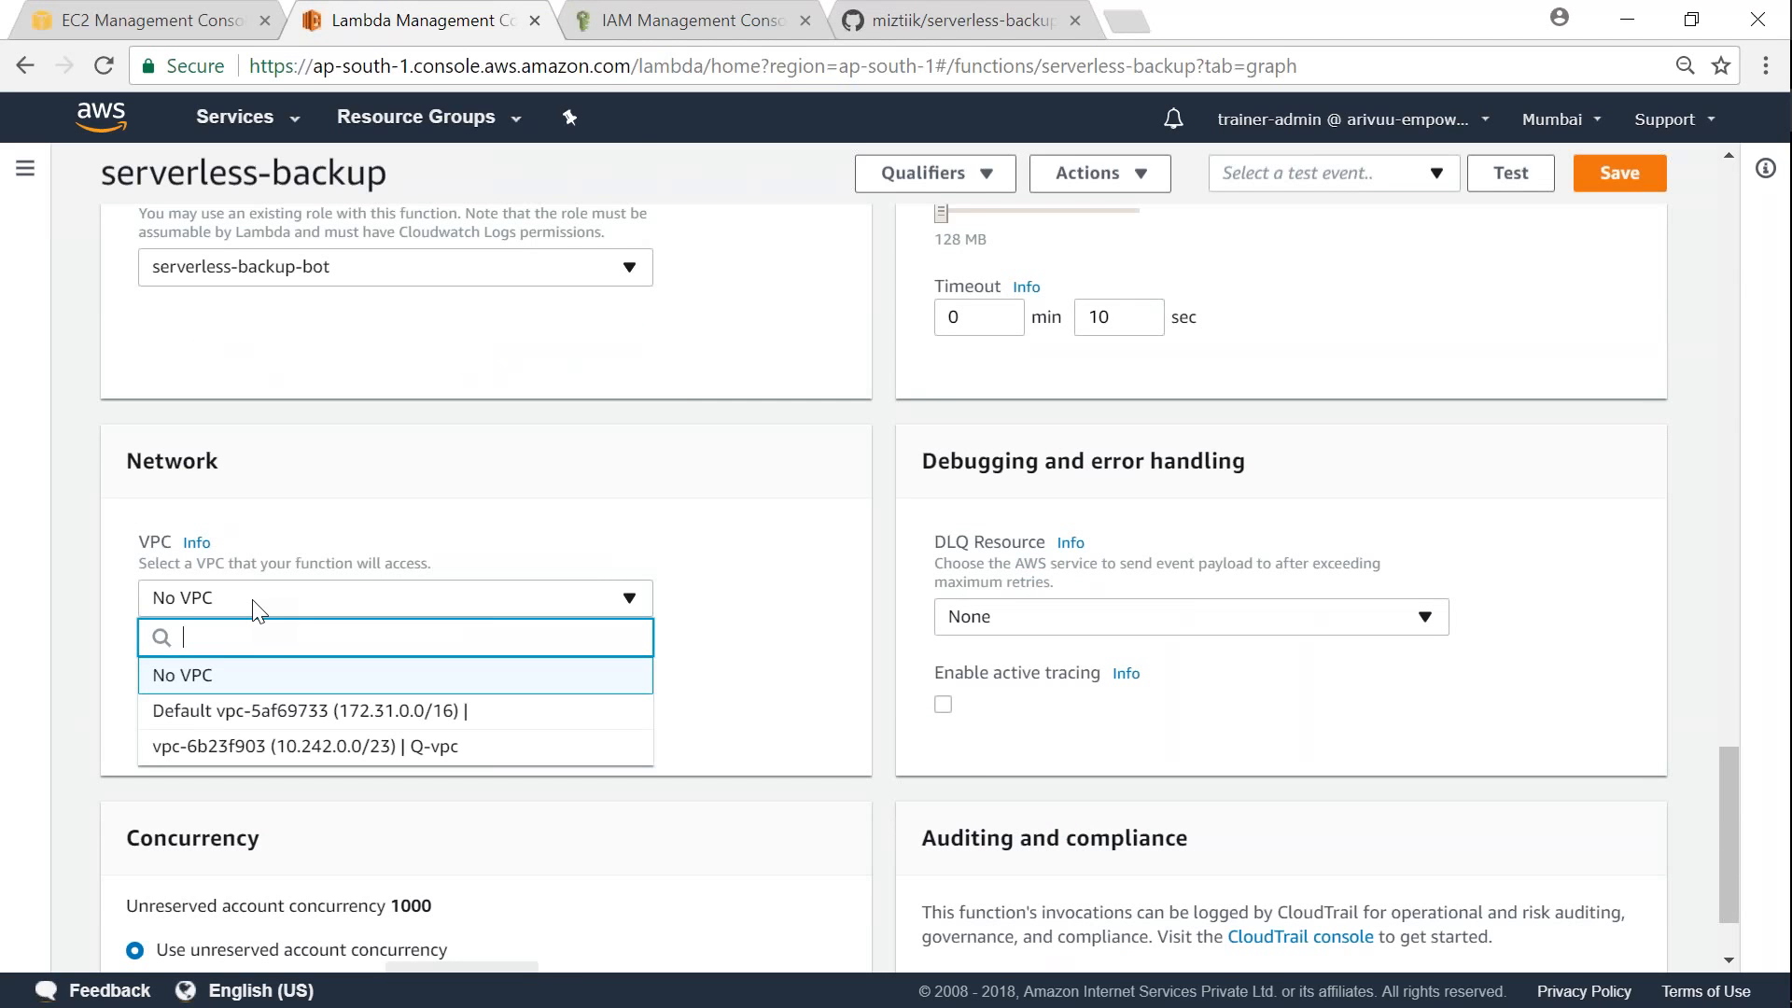
pyautogui.click(245, 614)
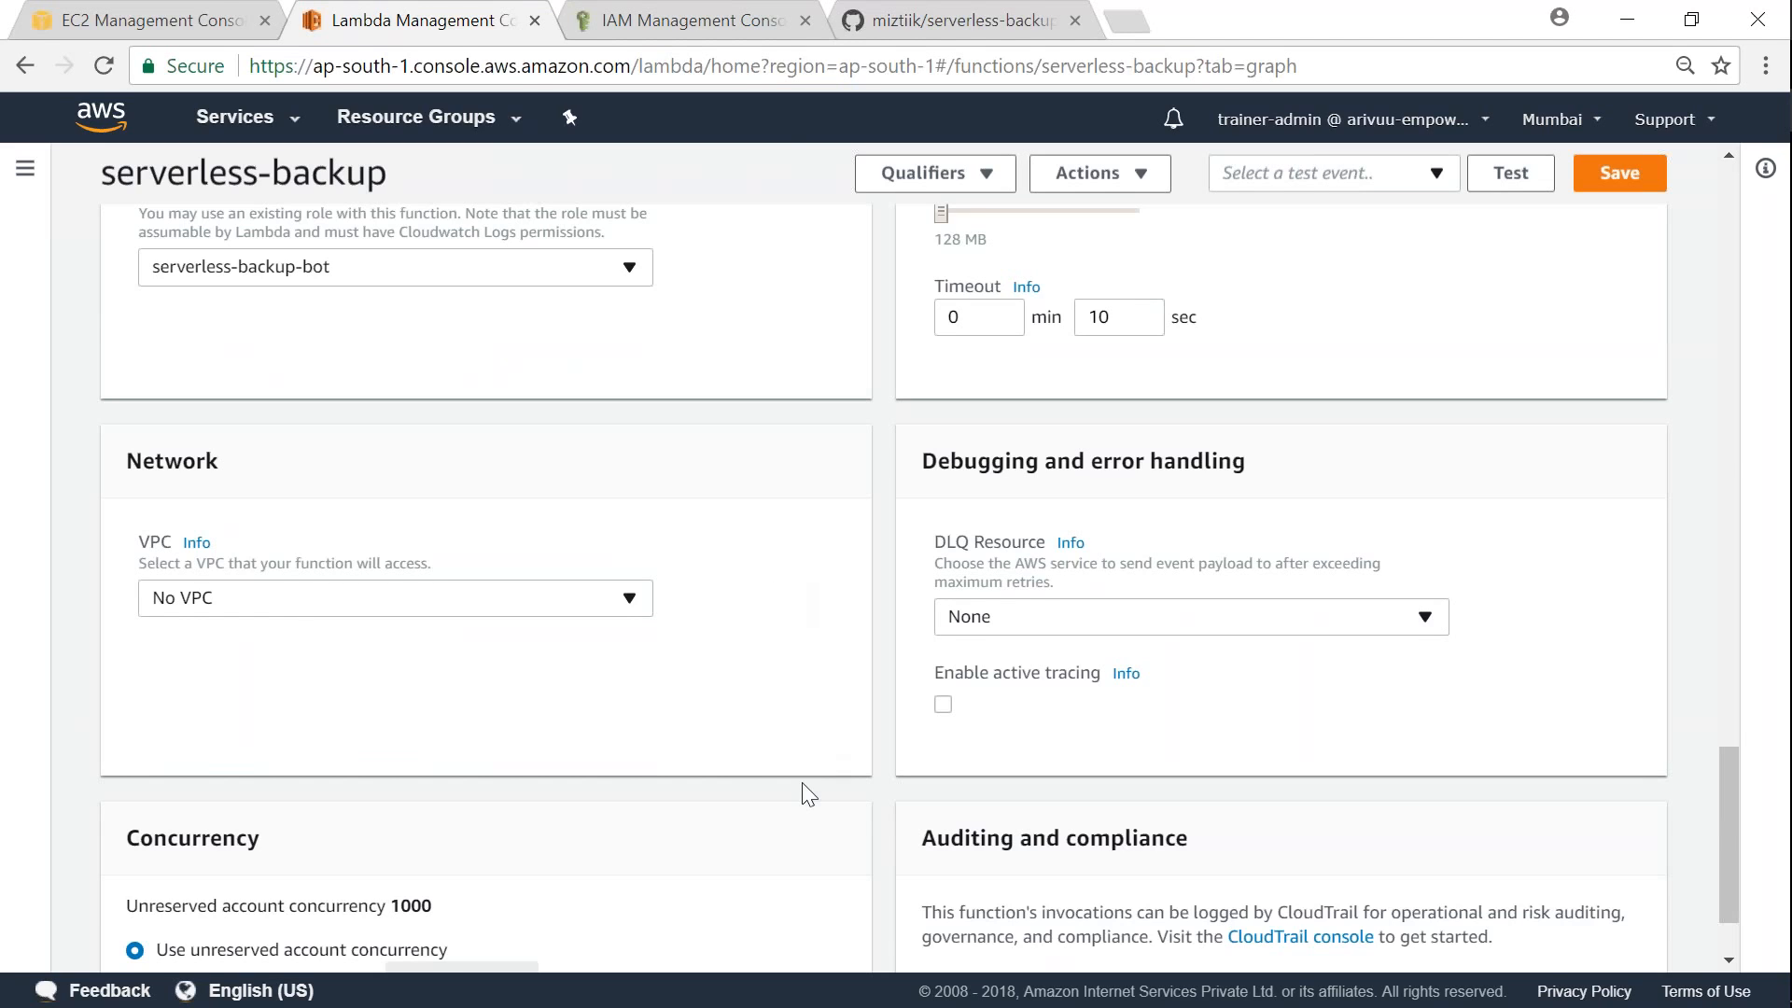
pyautogui.scroll(-1, 803, 791)
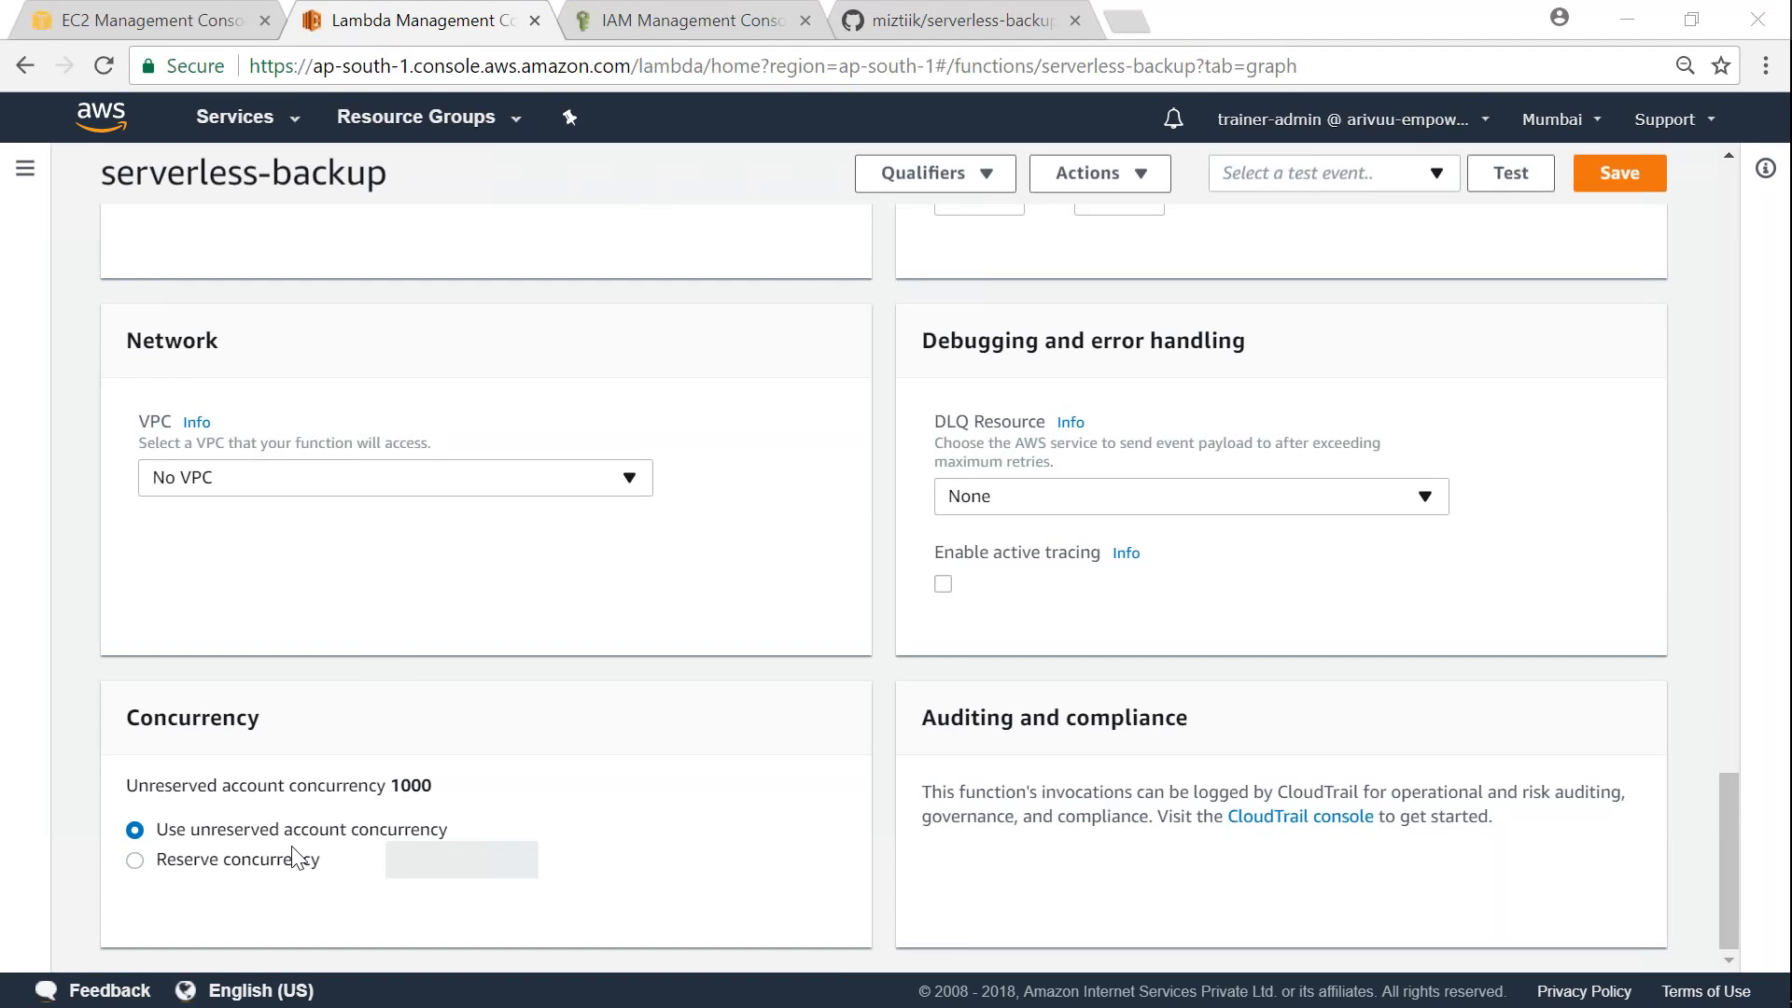
pyautogui.click(135, 861)
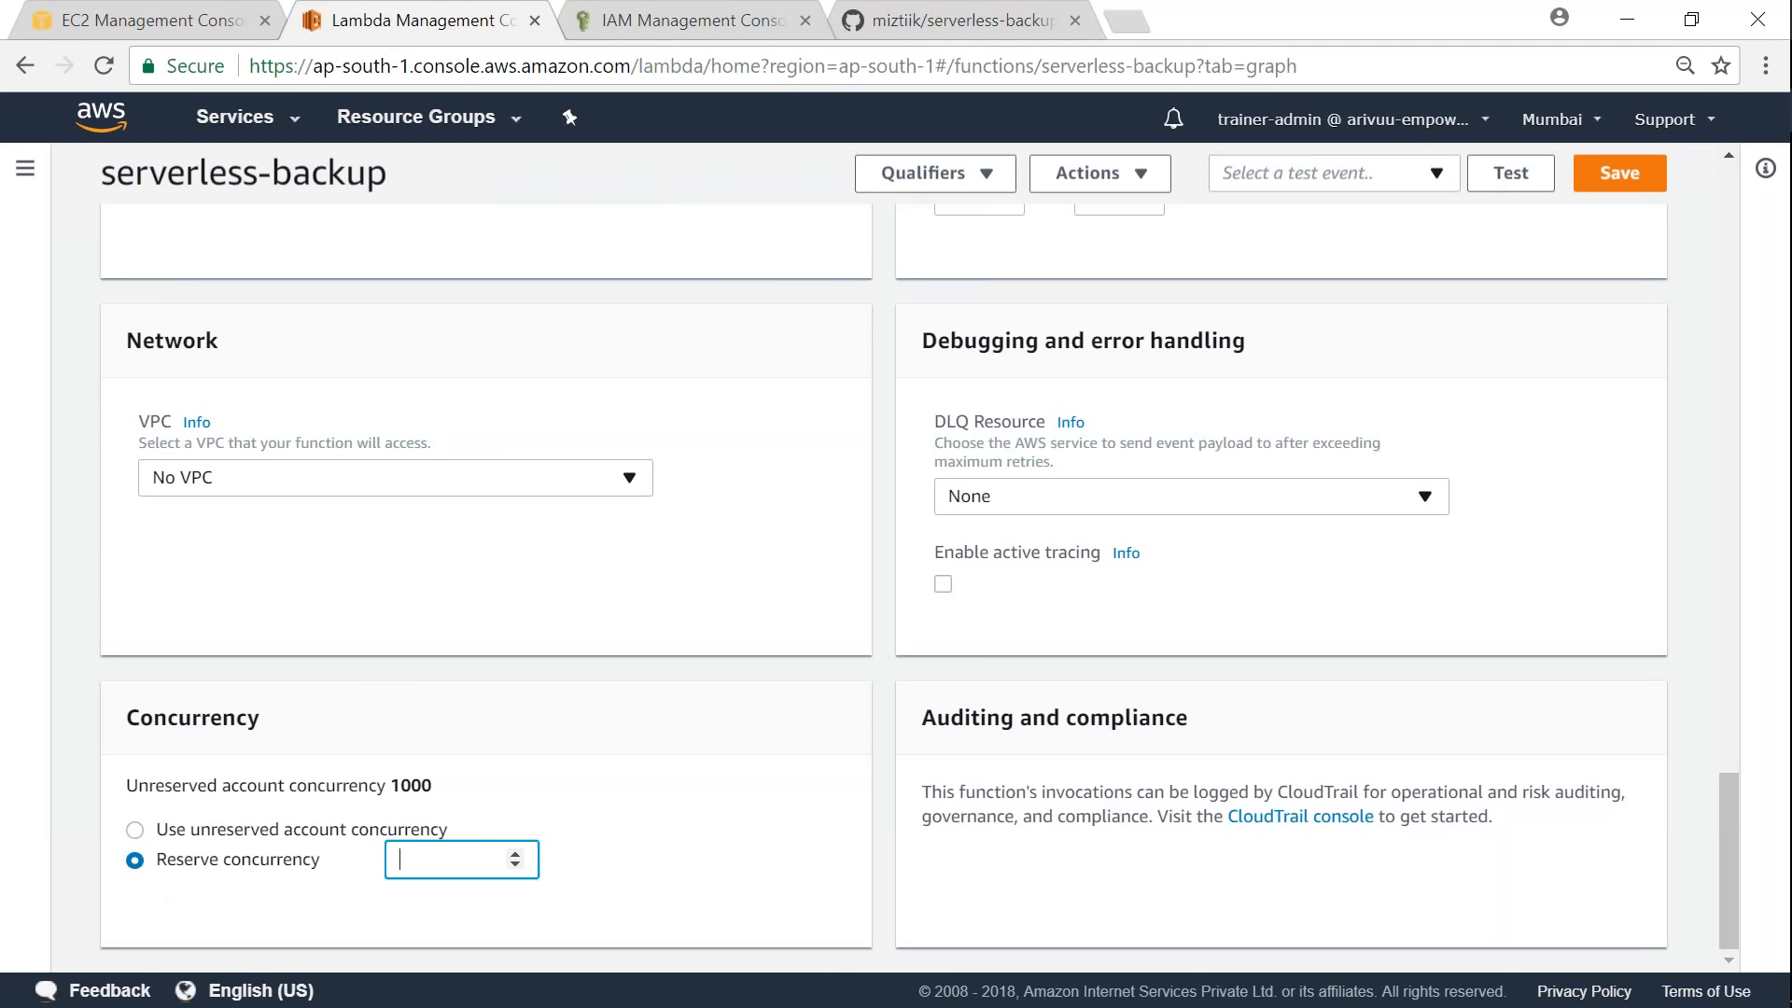
pyautogui.write('20')
pyautogui.click(134, 830)
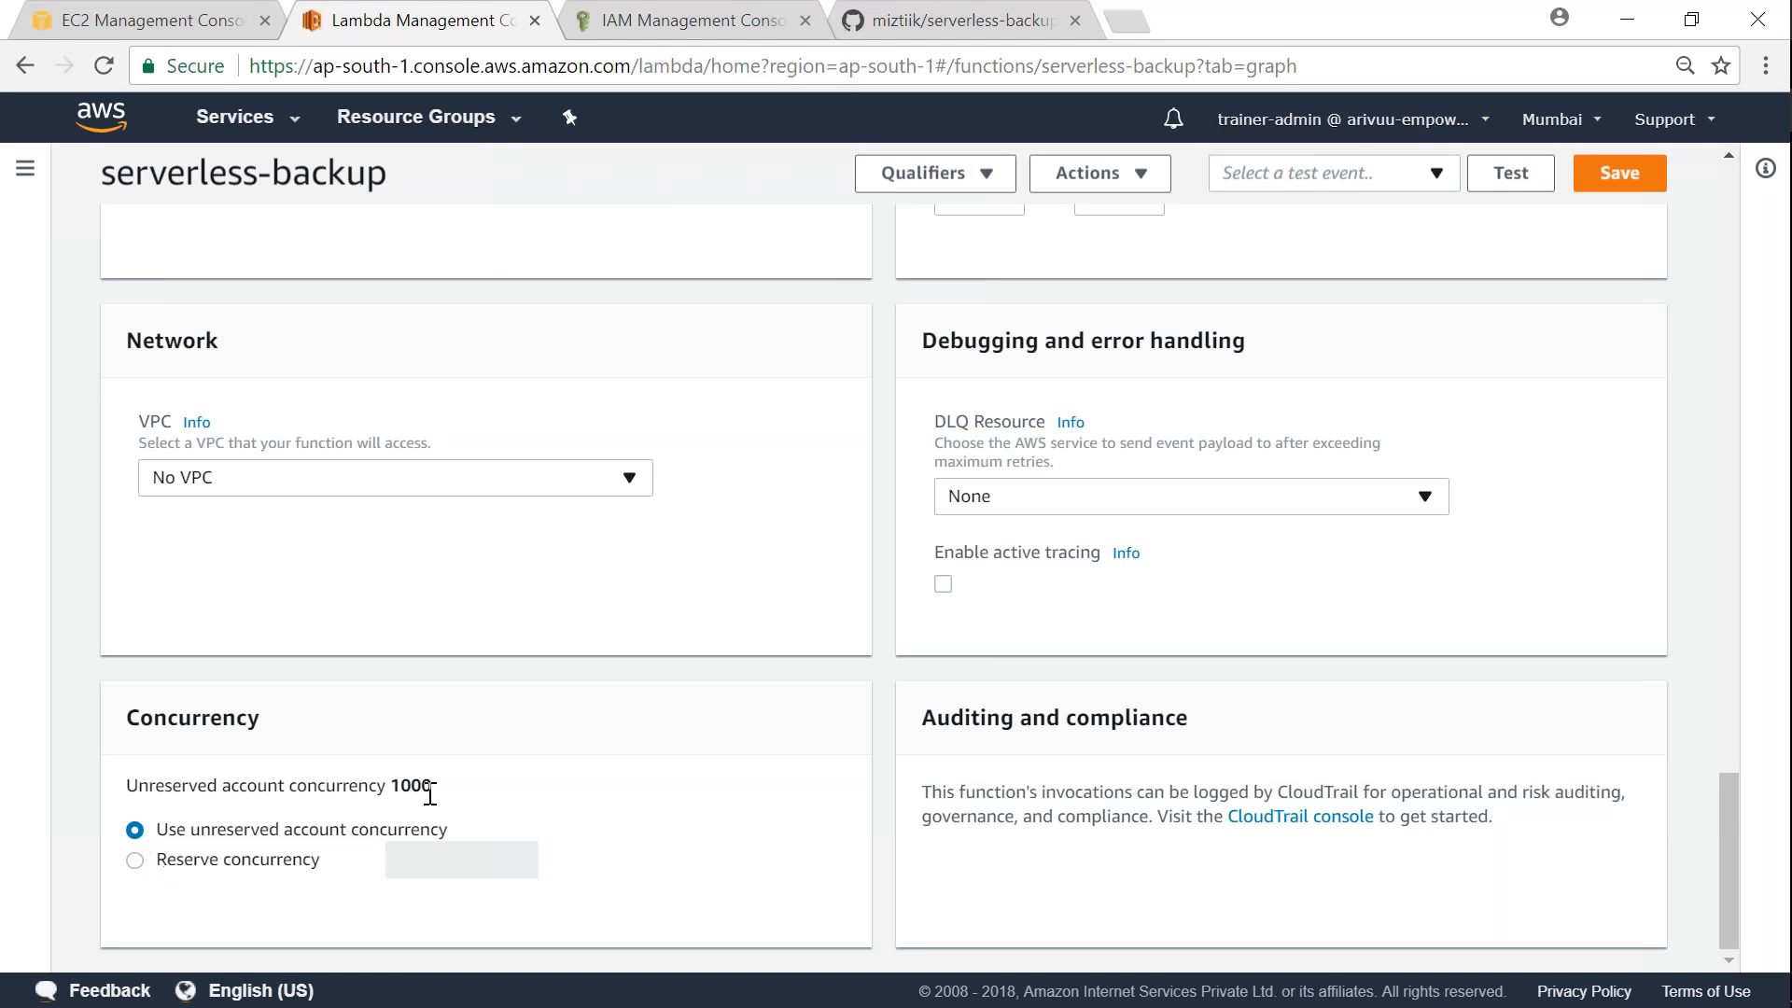
# Step: Save the function's code and settings, and return to the Designer section
pyautogui.doubleClick(419, 795)
pyautogui.click(1625, 178)
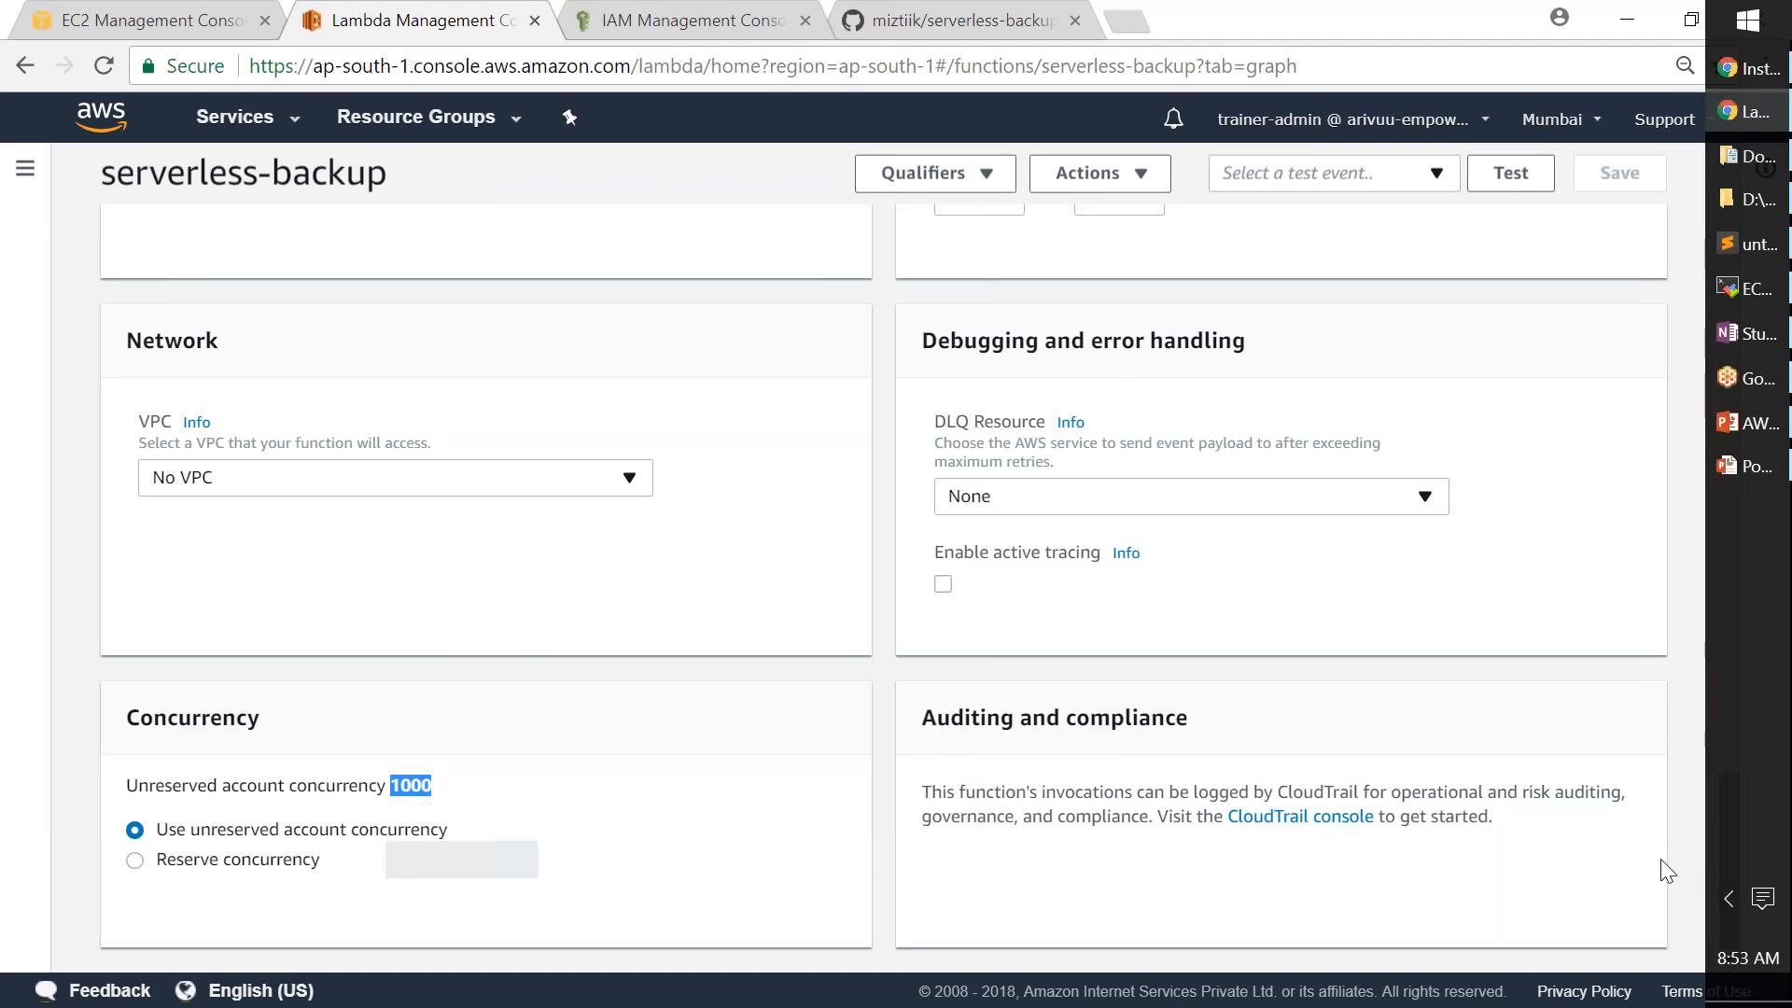
pyautogui.moveTo(1721, 857); pyautogui.dragTo(1787, 277)
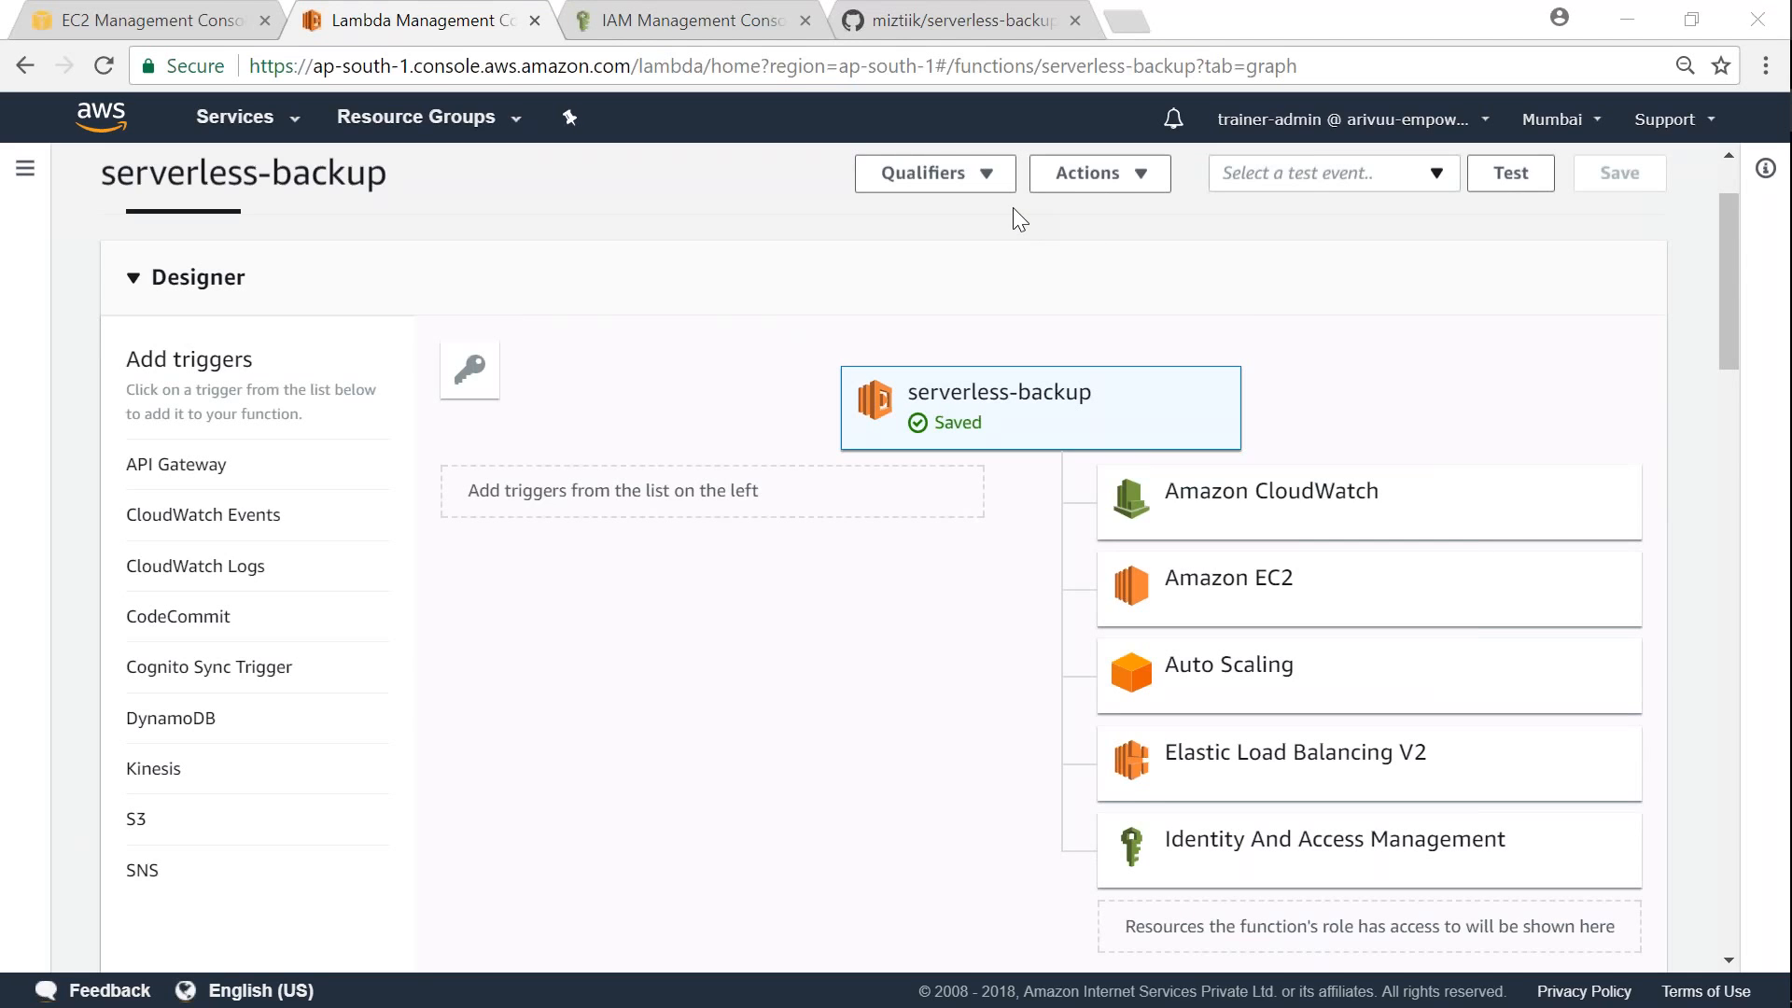
# Step: Try adding a CloudWatch Events trigger, look at its rule choices and remove the trigger
pyautogui.moveTo(467, 491); pyautogui.dragTo(767, 493)
pyautogui.click(767, 493)
pyautogui.click(174, 526)
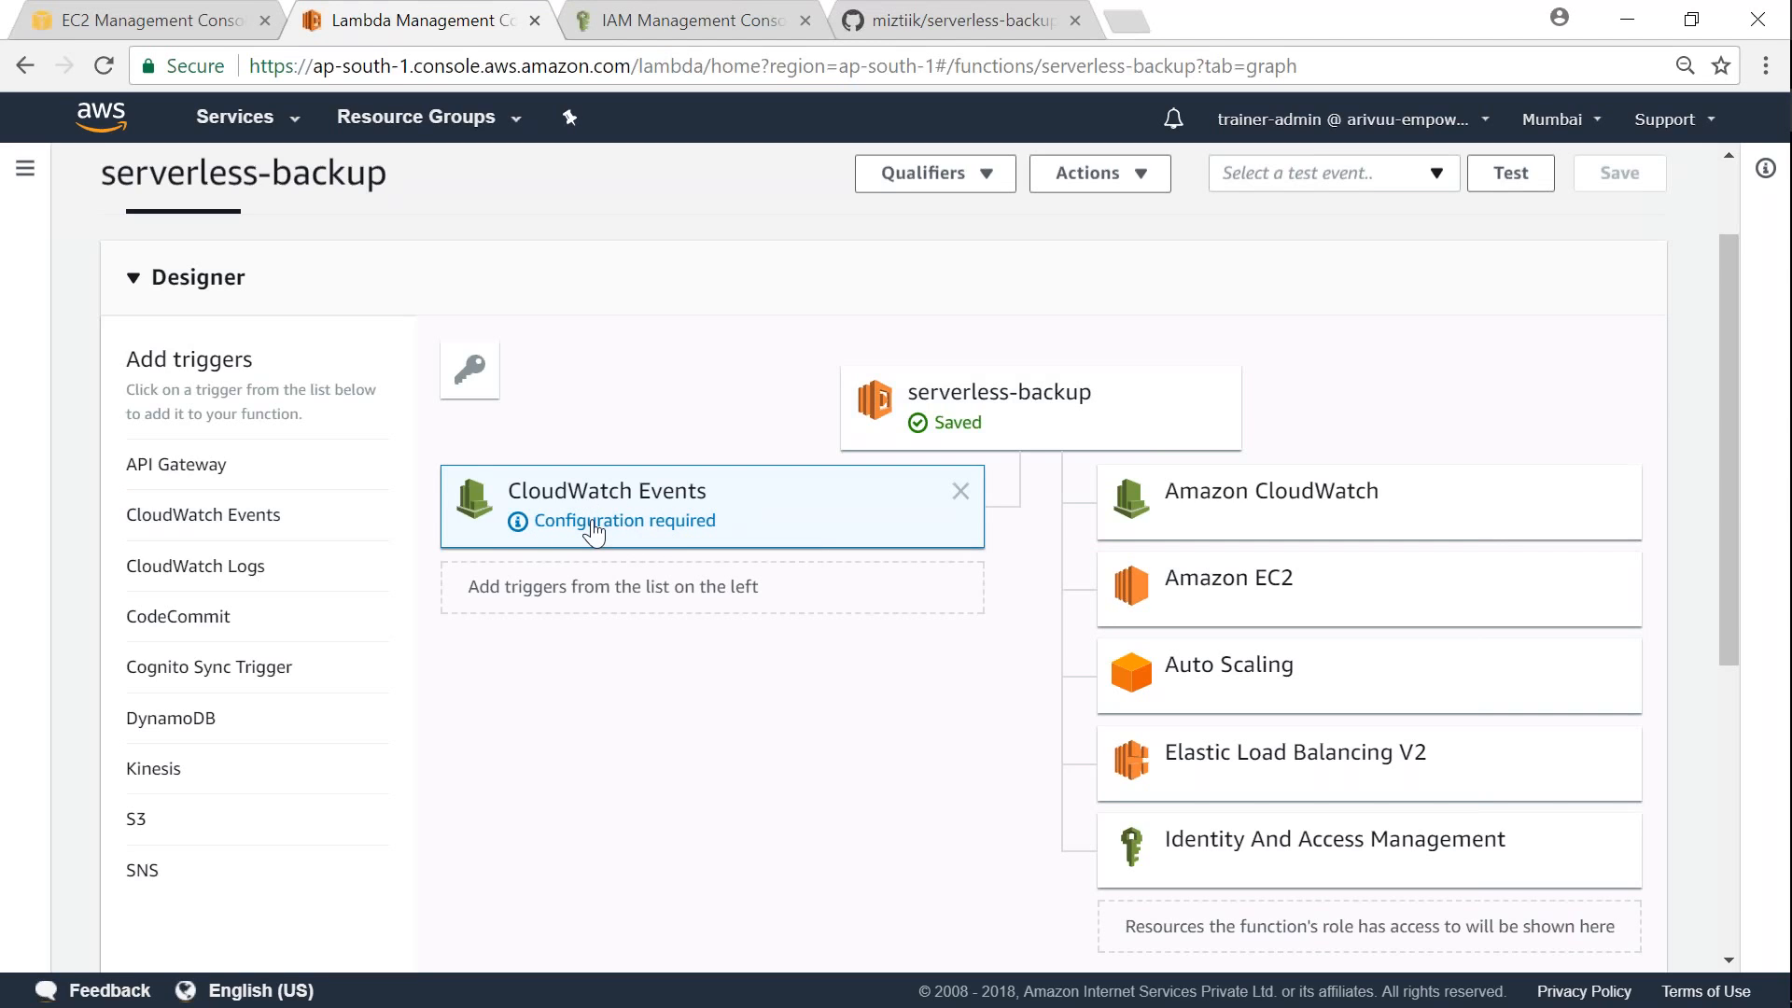
pyautogui.scroll(-6, 971, 819)
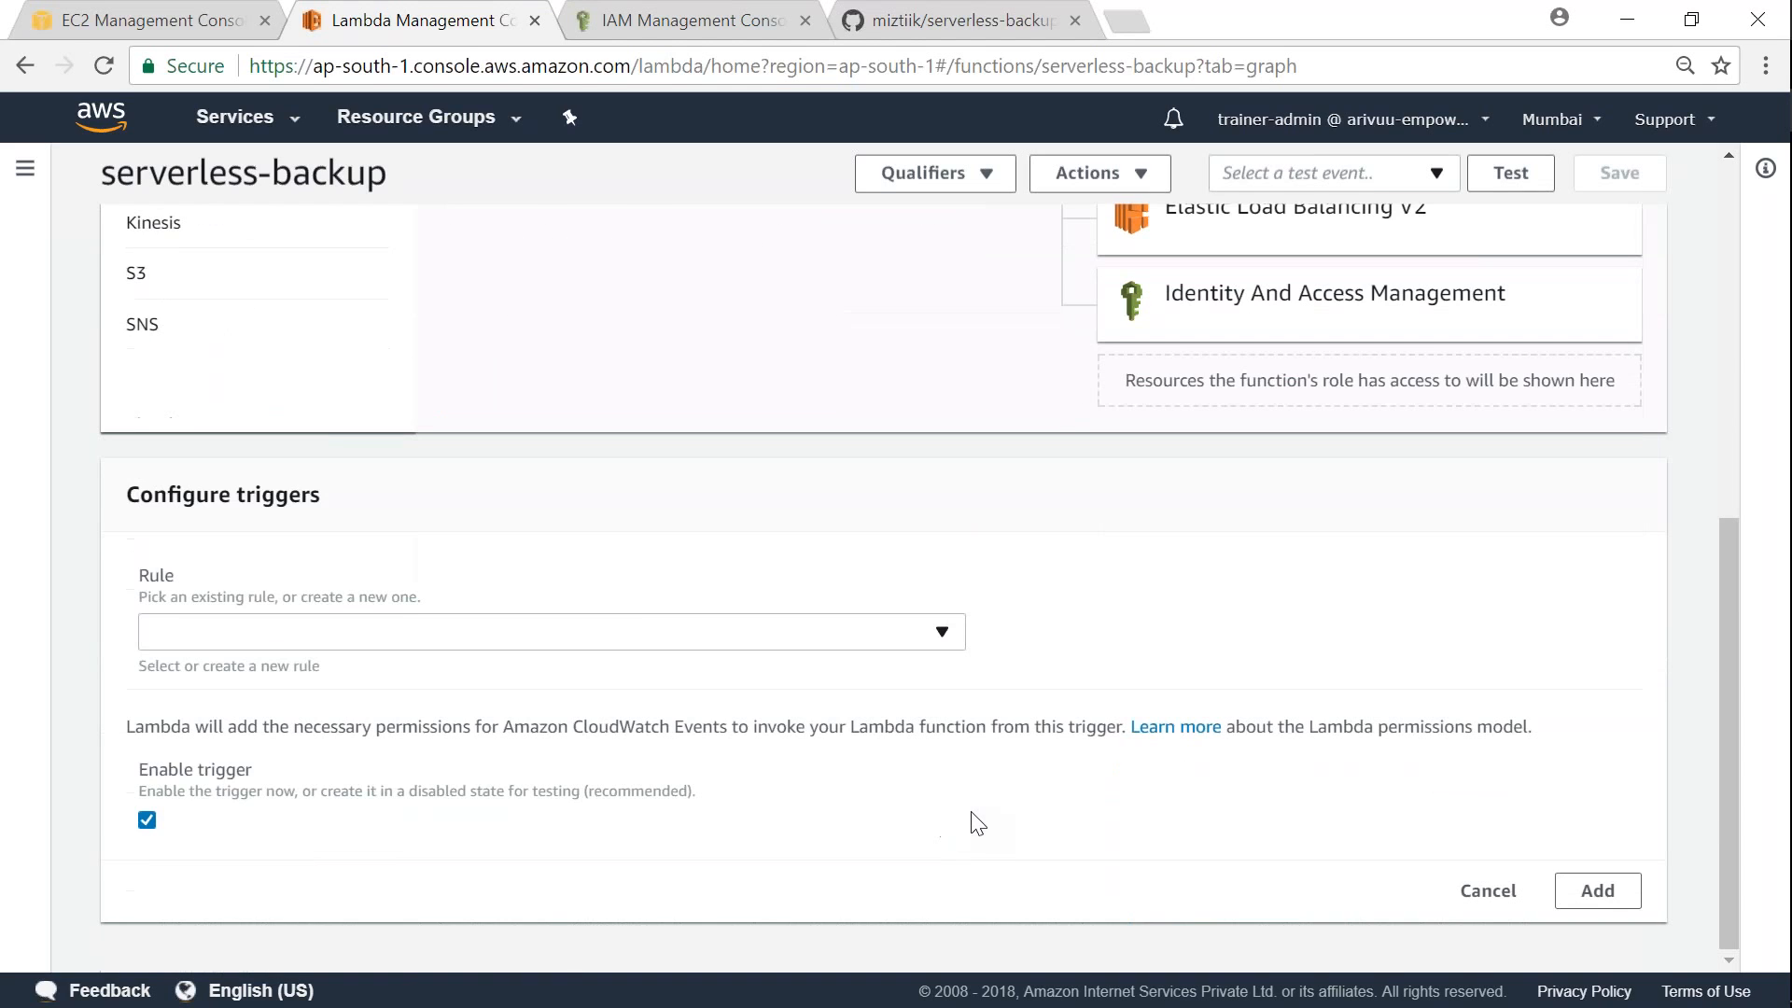
pyautogui.click(564, 637)
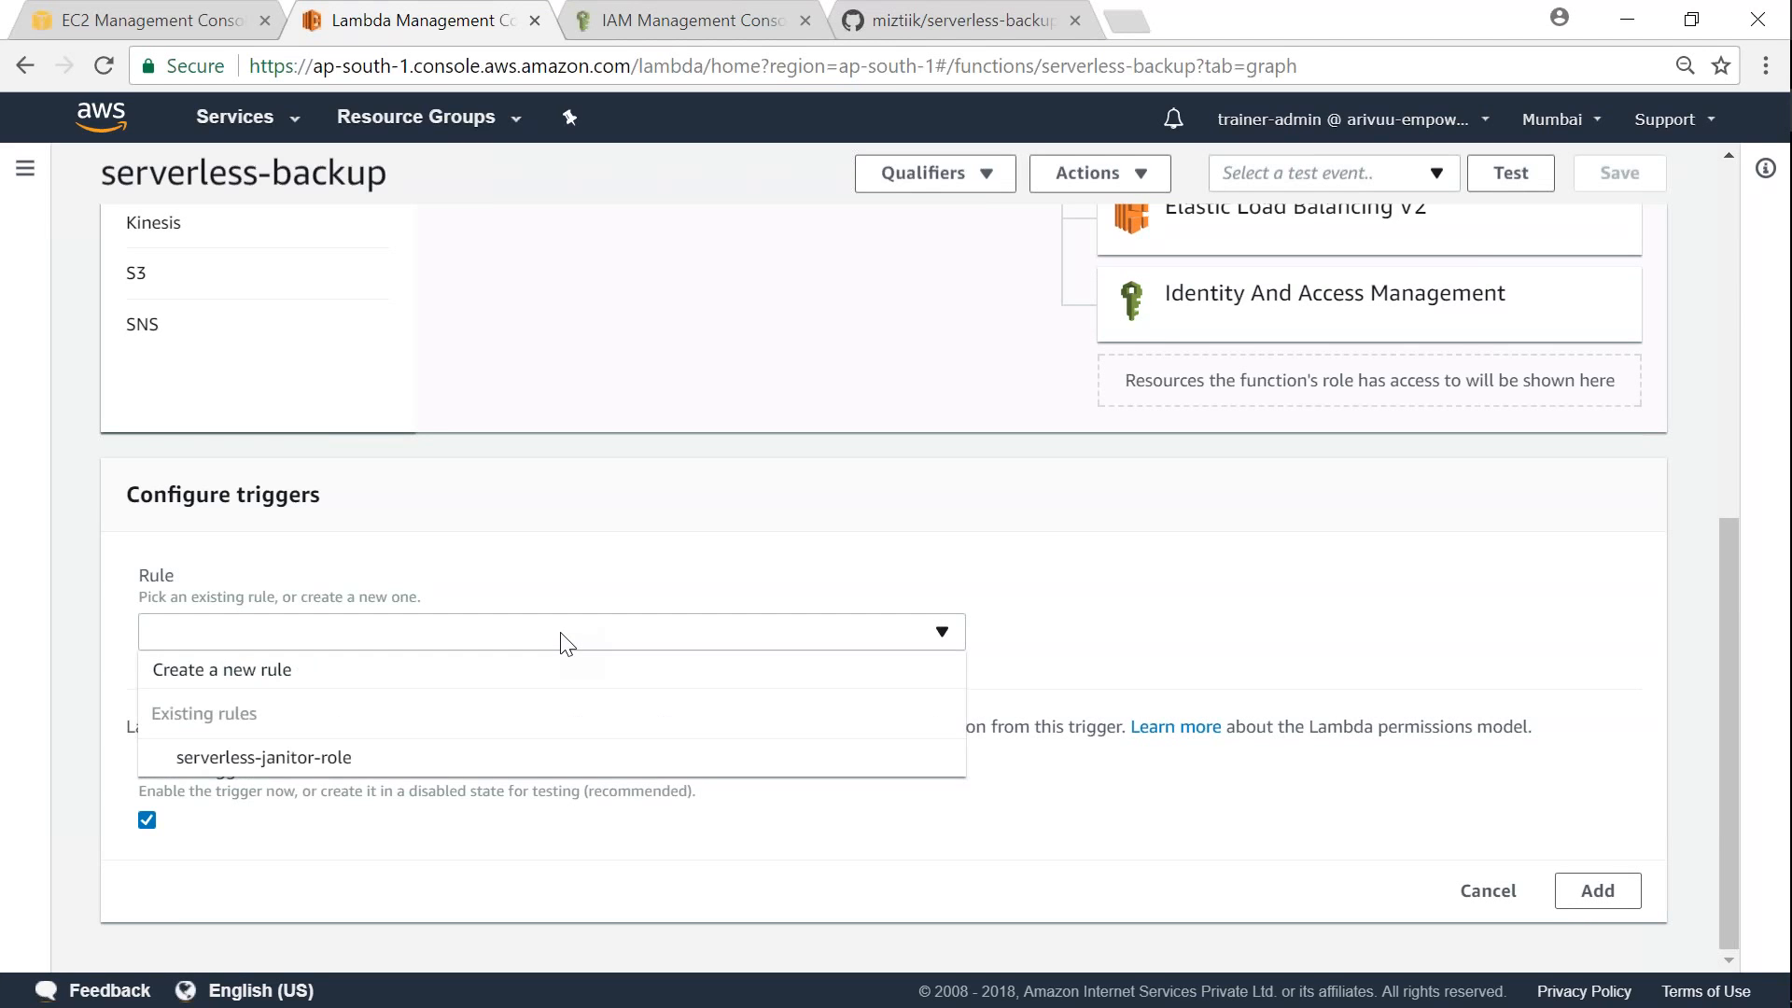
pyautogui.click(549, 582)
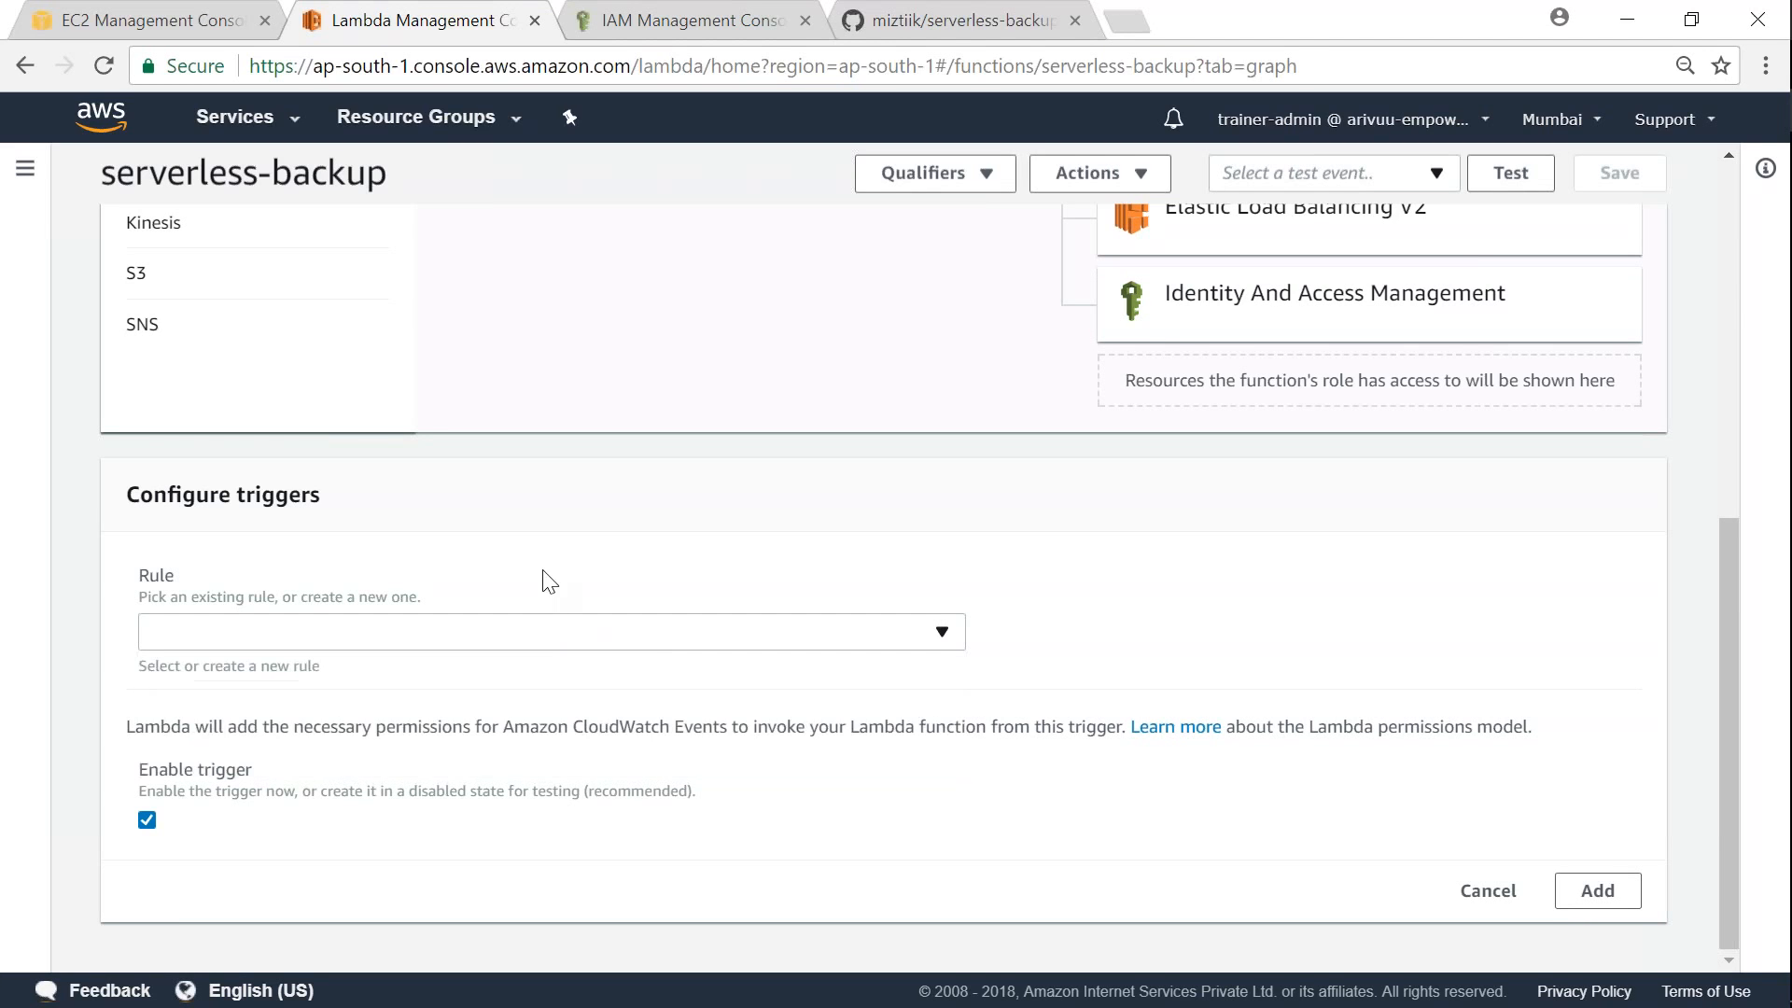
pyautogui.scroll(6, 583, 710)
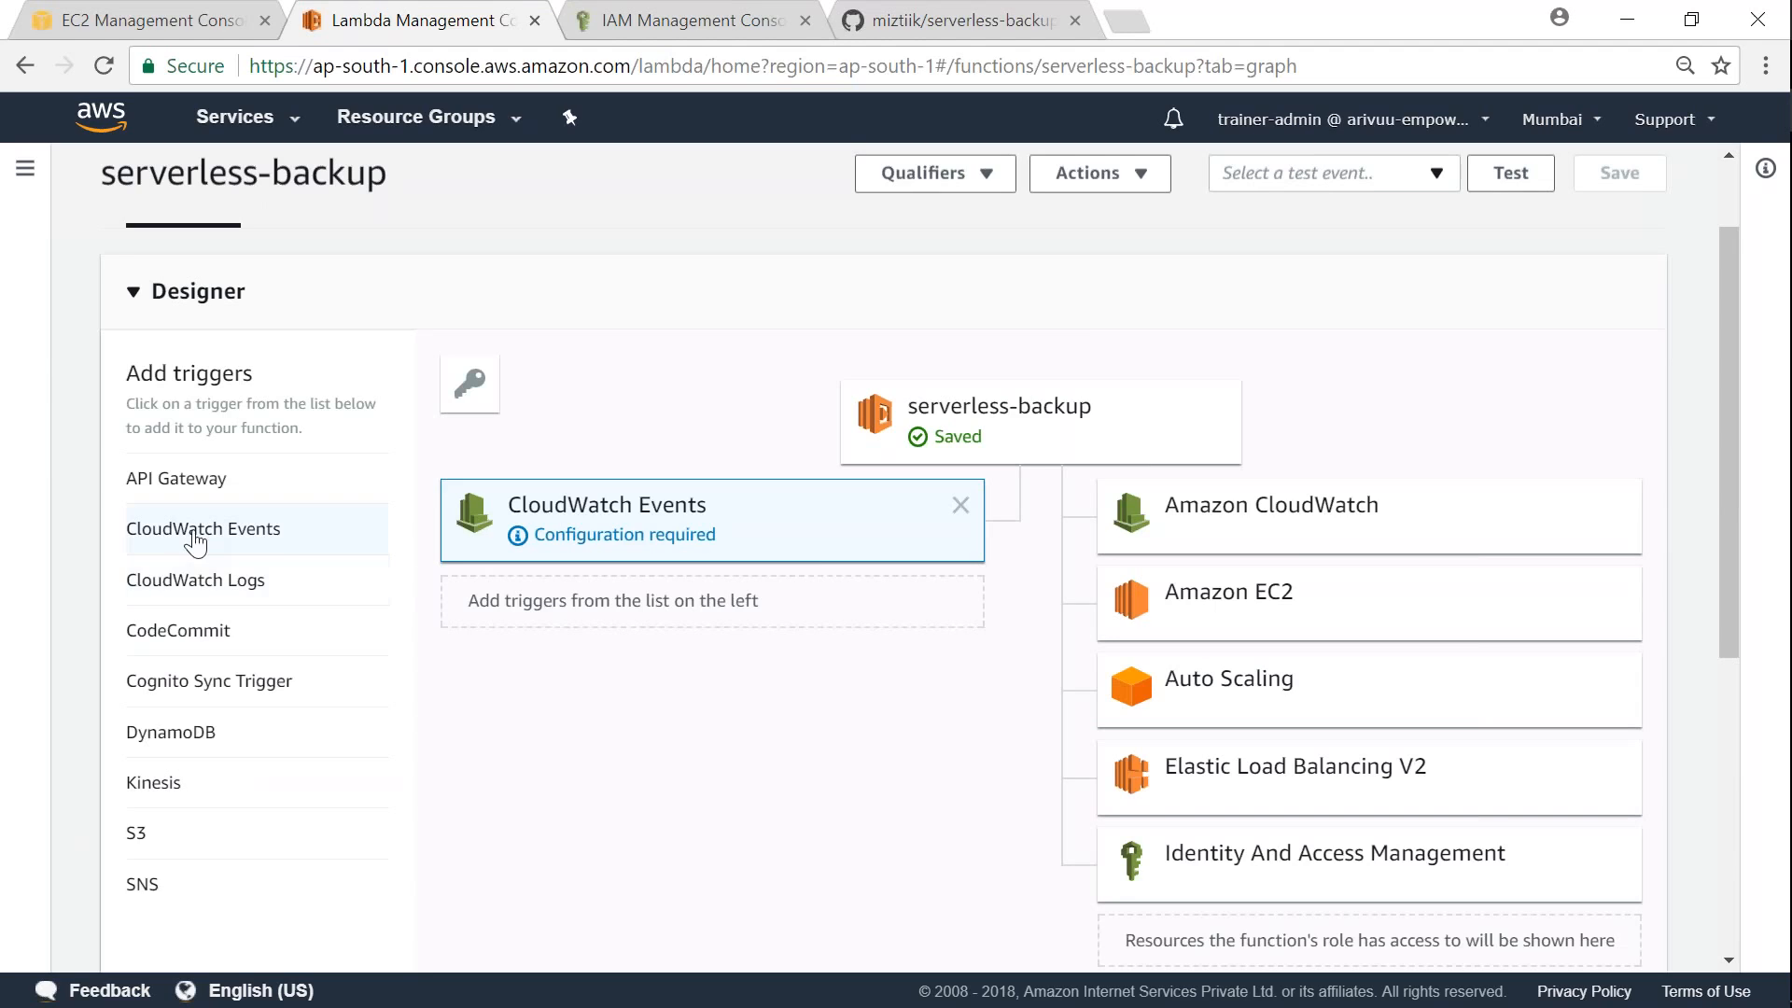
pyautogui.click(961, 505)
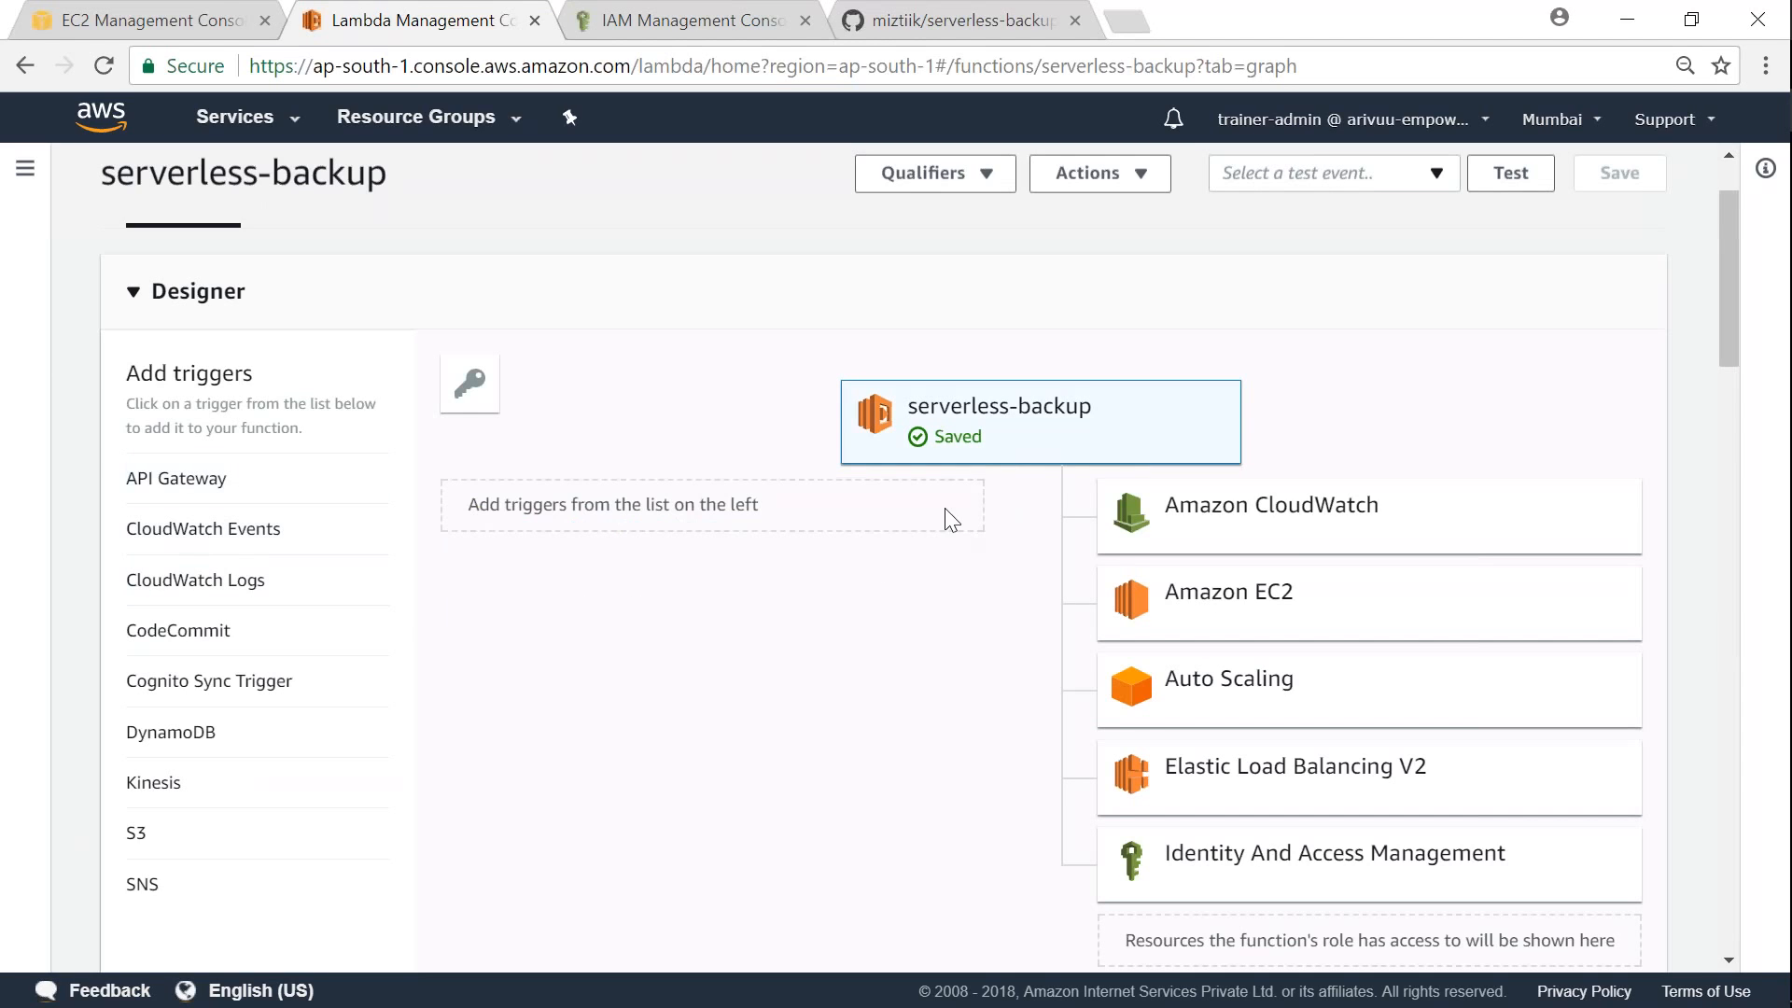
# Step: Add a CloudWatch Events trigger with a new rule, using automate-backup as both rule name and description
pyautogui.click(175, 530)
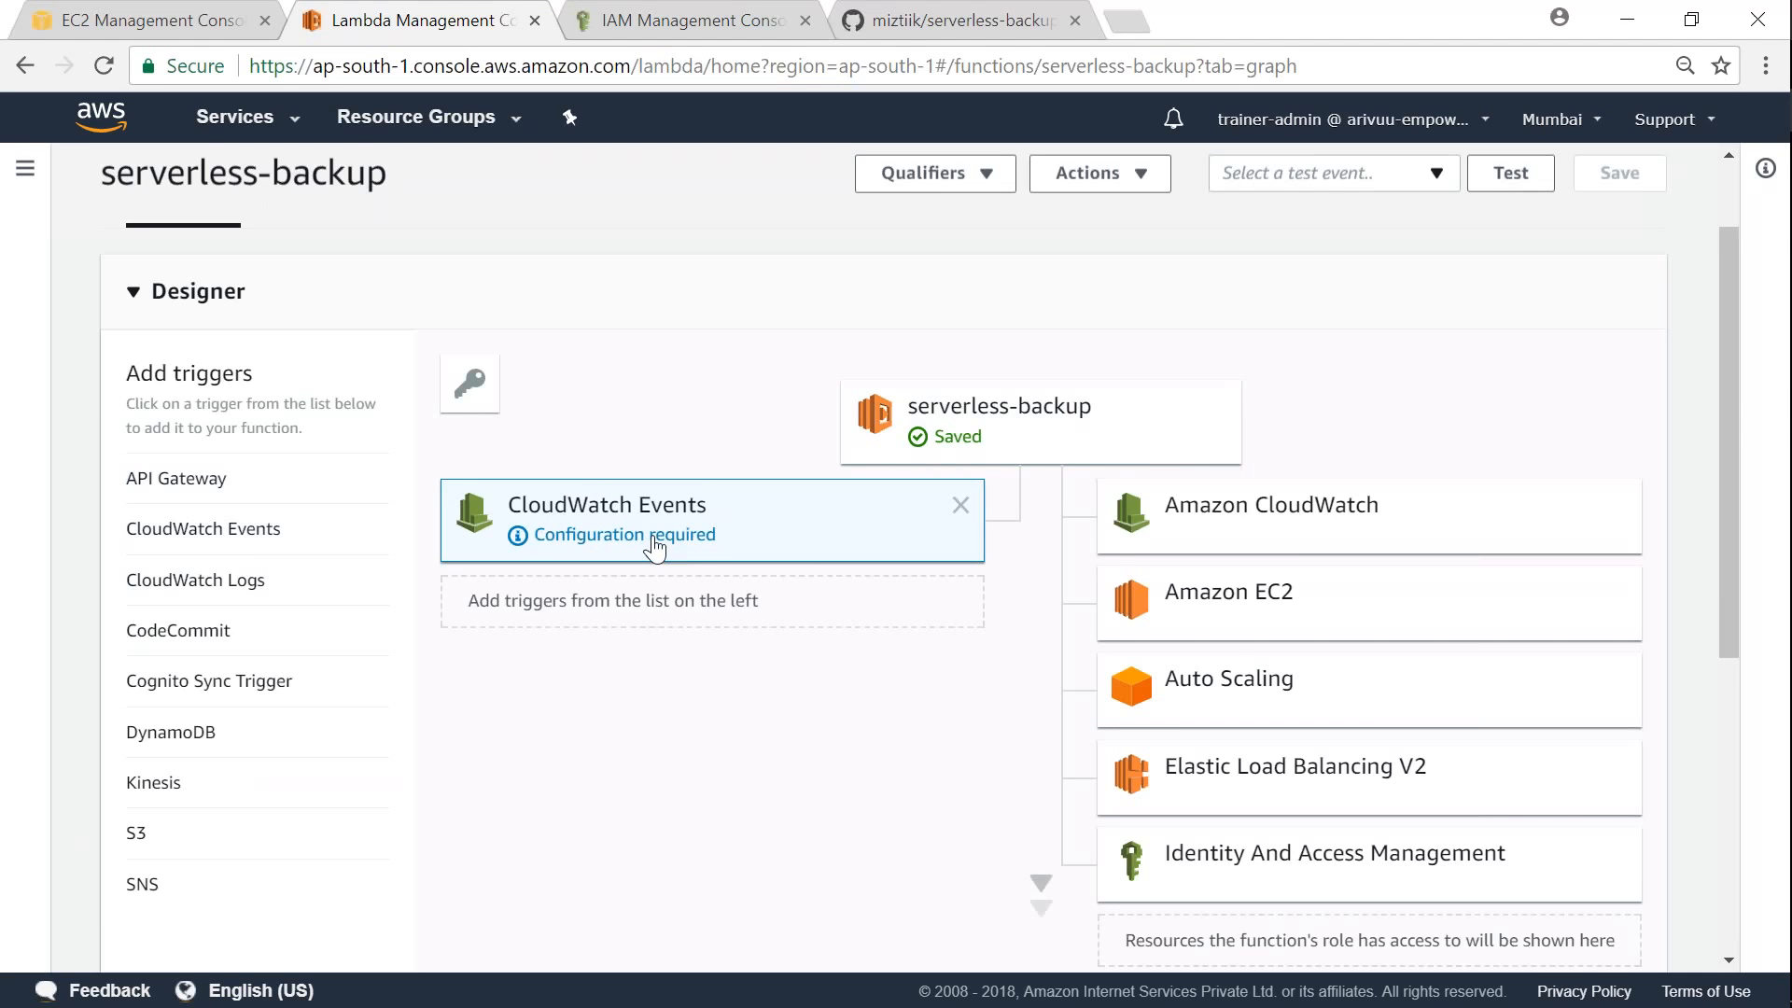
pyautogui.scroll(-5, 696, 737)
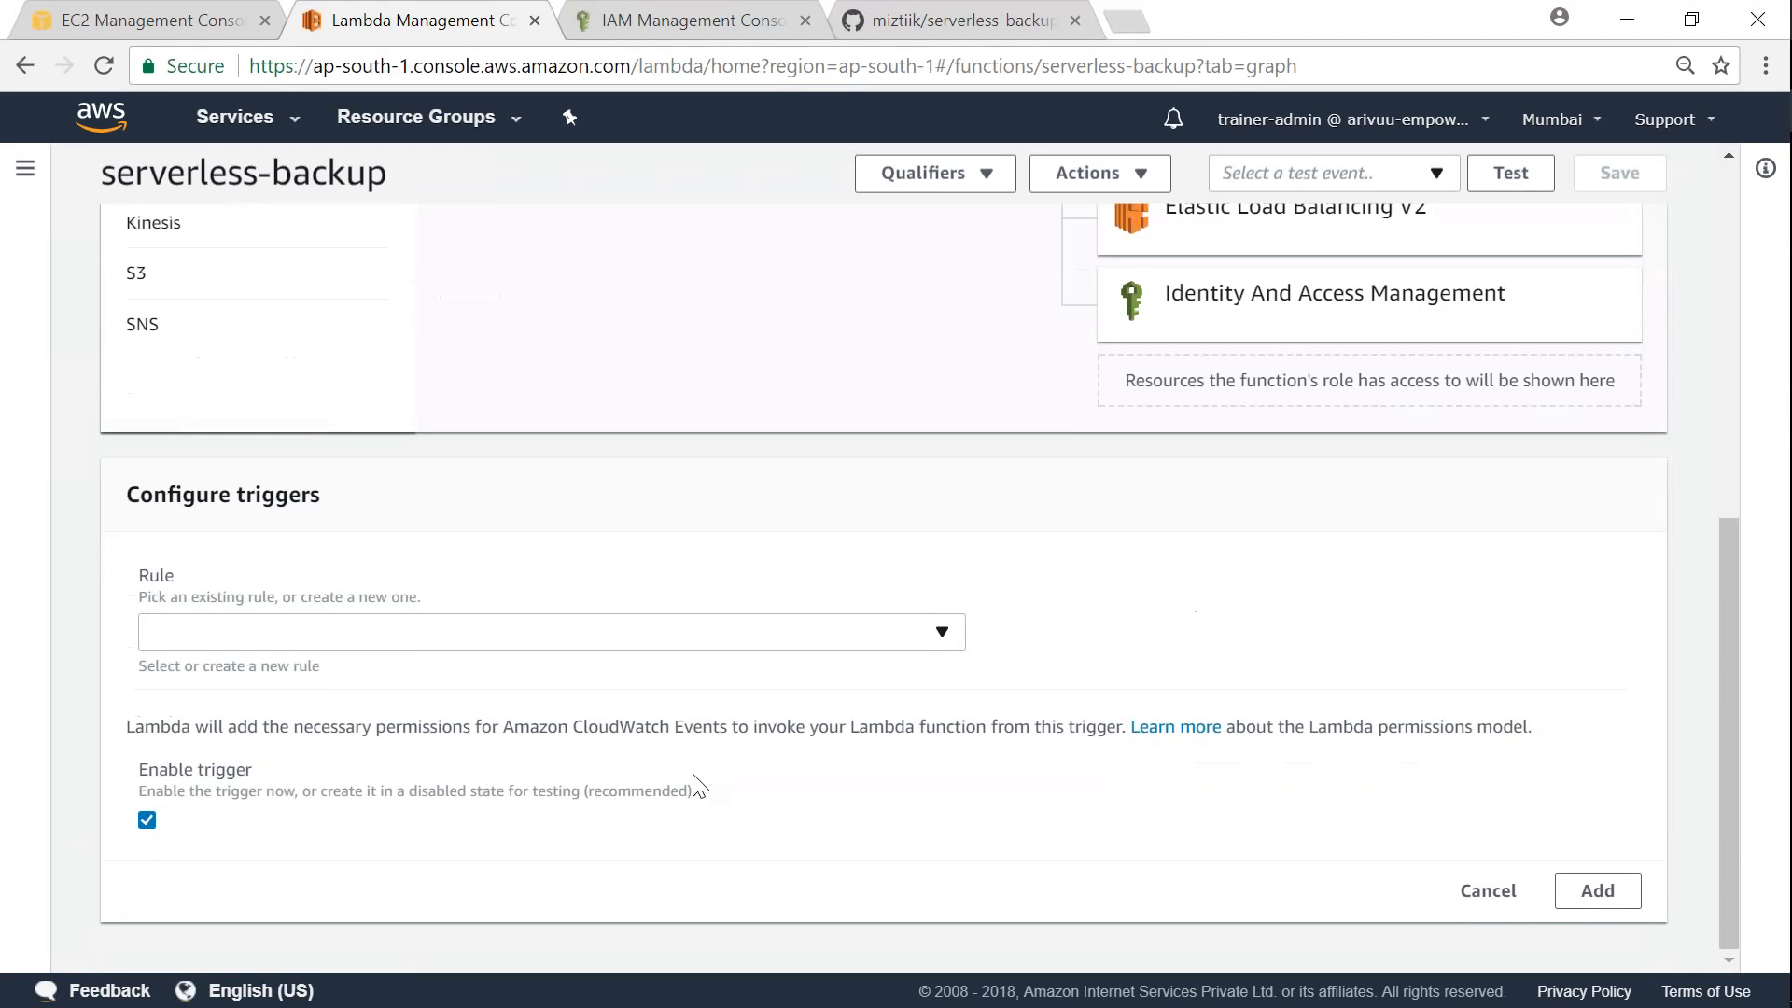
pyautogui.click(658, 642)
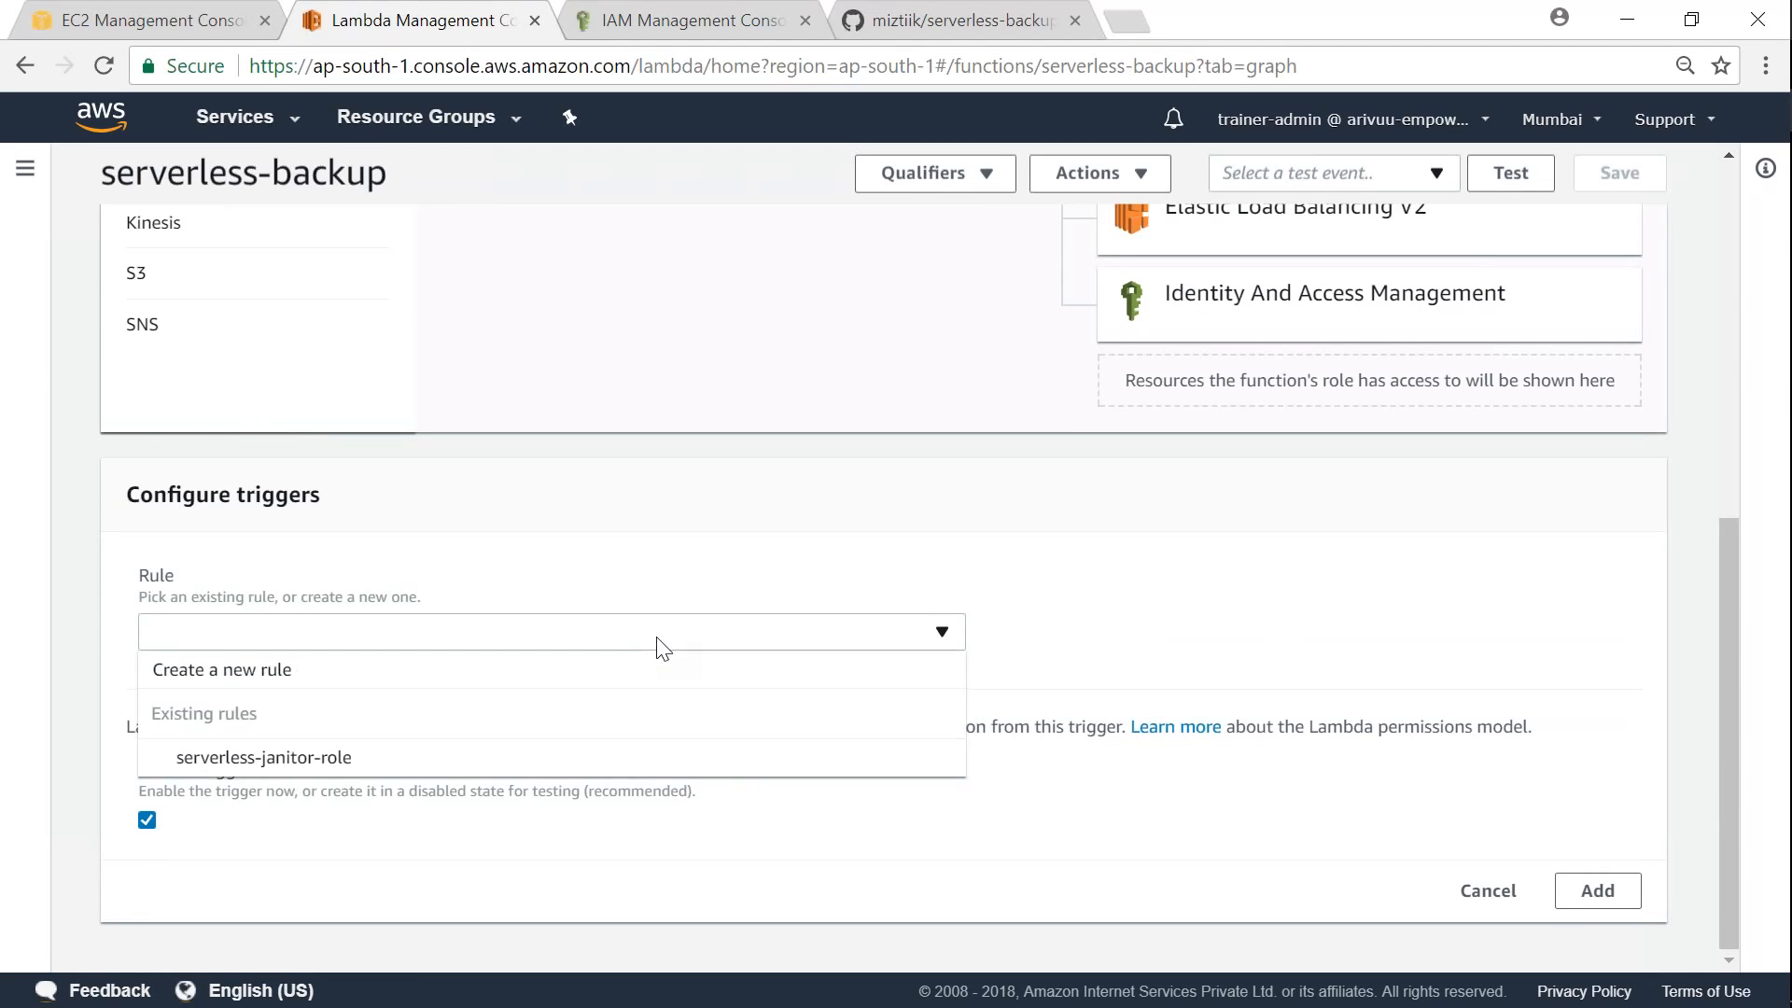
pyautogui.click(252, 672)
pyautogui.click(267, 776)
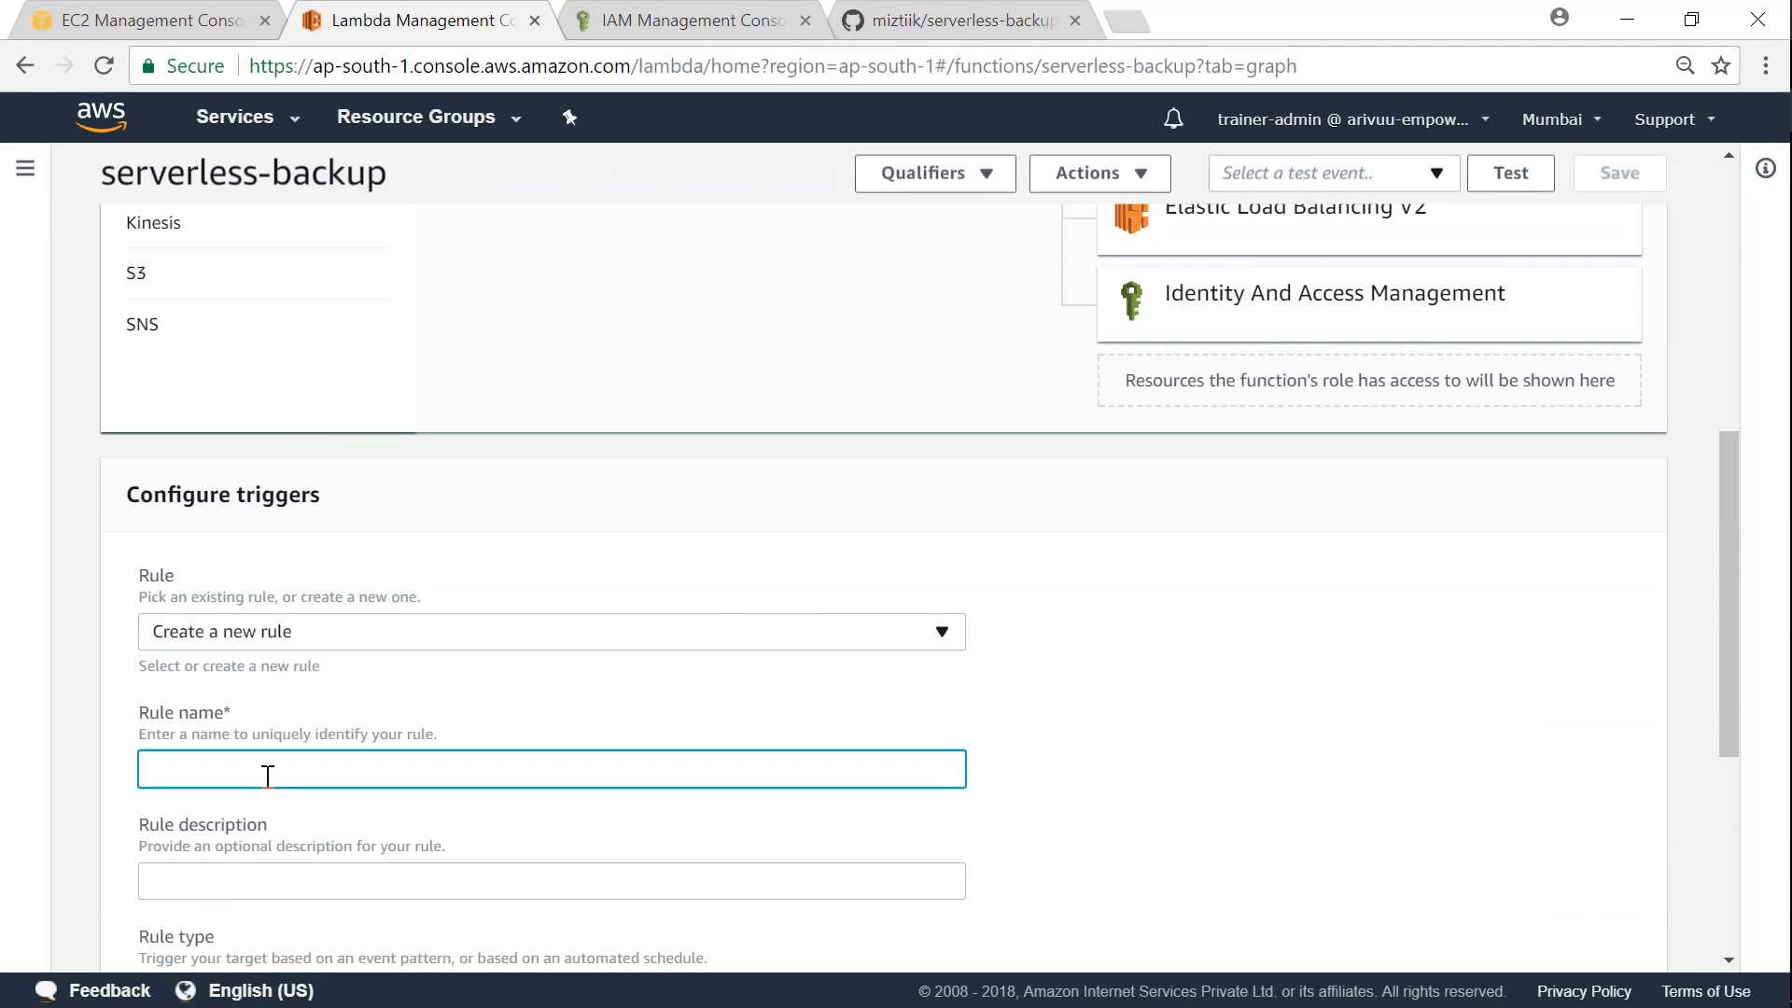
pyautogui.write('automate-backup')
pyautogui.hotkey('ctrl', 'a')
pyautogui.hotkey('ctrl', 'c')
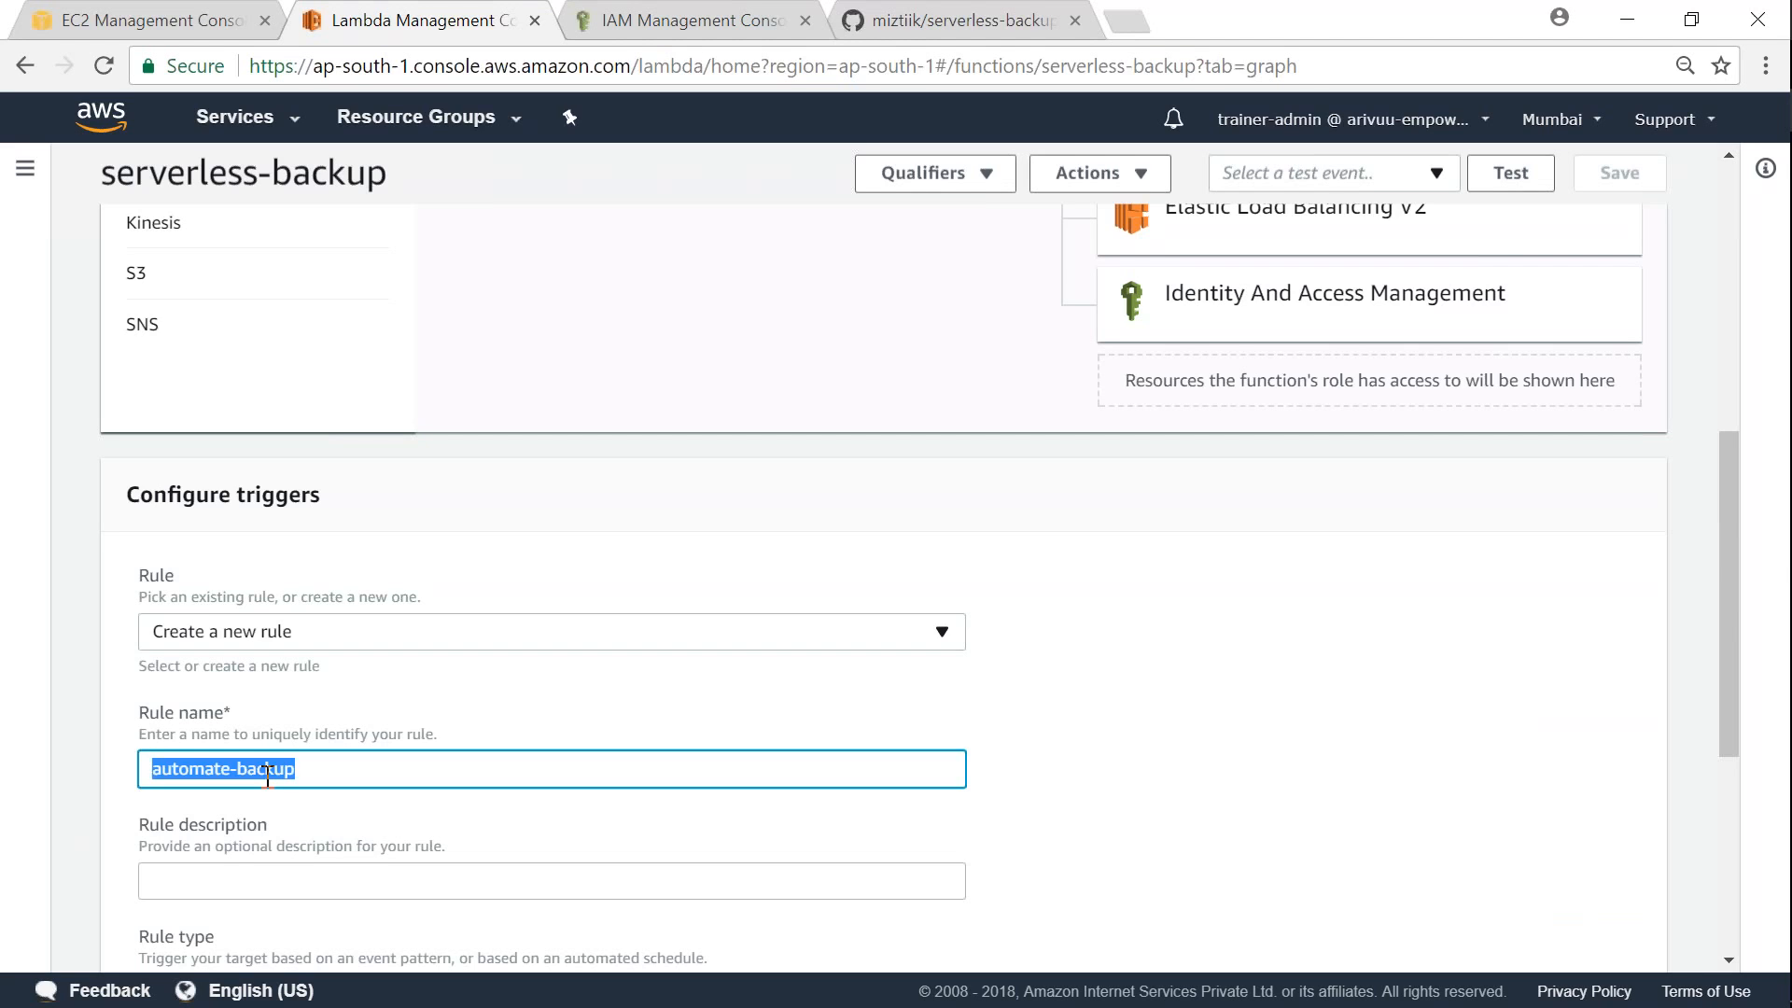
pyautogui.click(251, 868)
pyautogui.hotkey('ctrl', 'v')
# Step: Examine the schedule expression's rate and cron examples and the note about its time zone
pyautogui.scroll(-5, 251, 868)
pyautogui.click(240, 712)
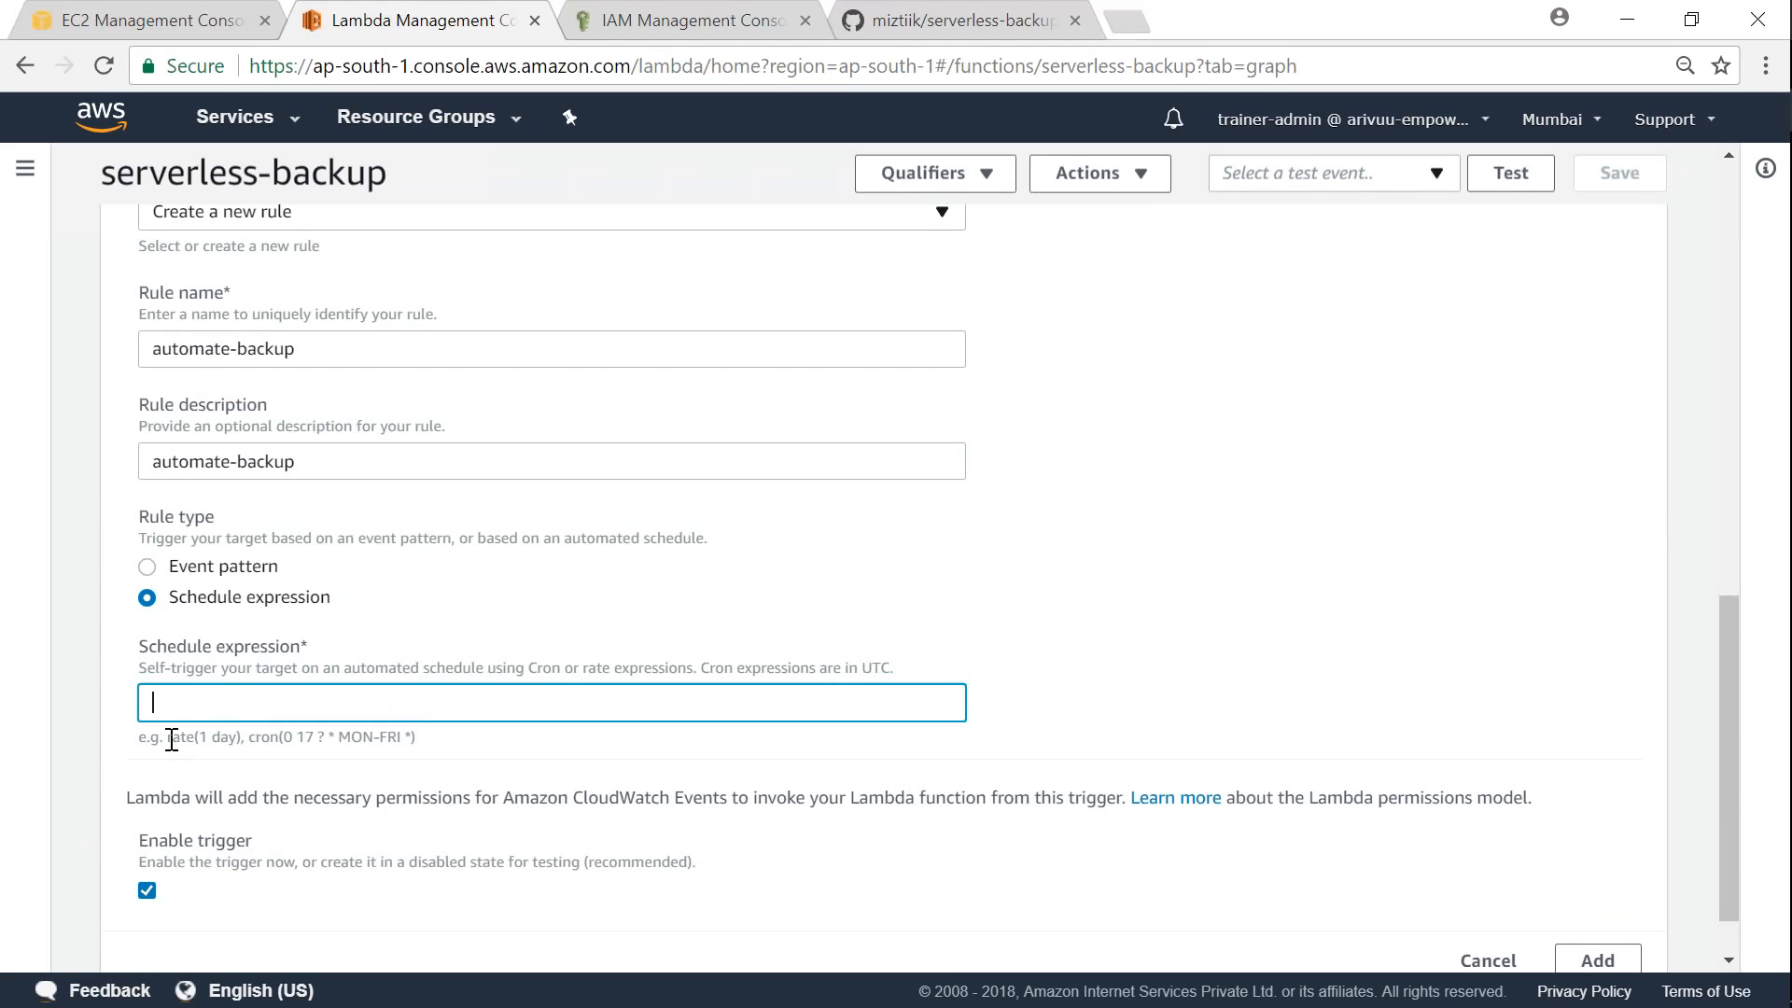
pyautogui.moveTo(252, 738); pyautogui.dragTo(418, 739)
pyautogui.click(429, 746)
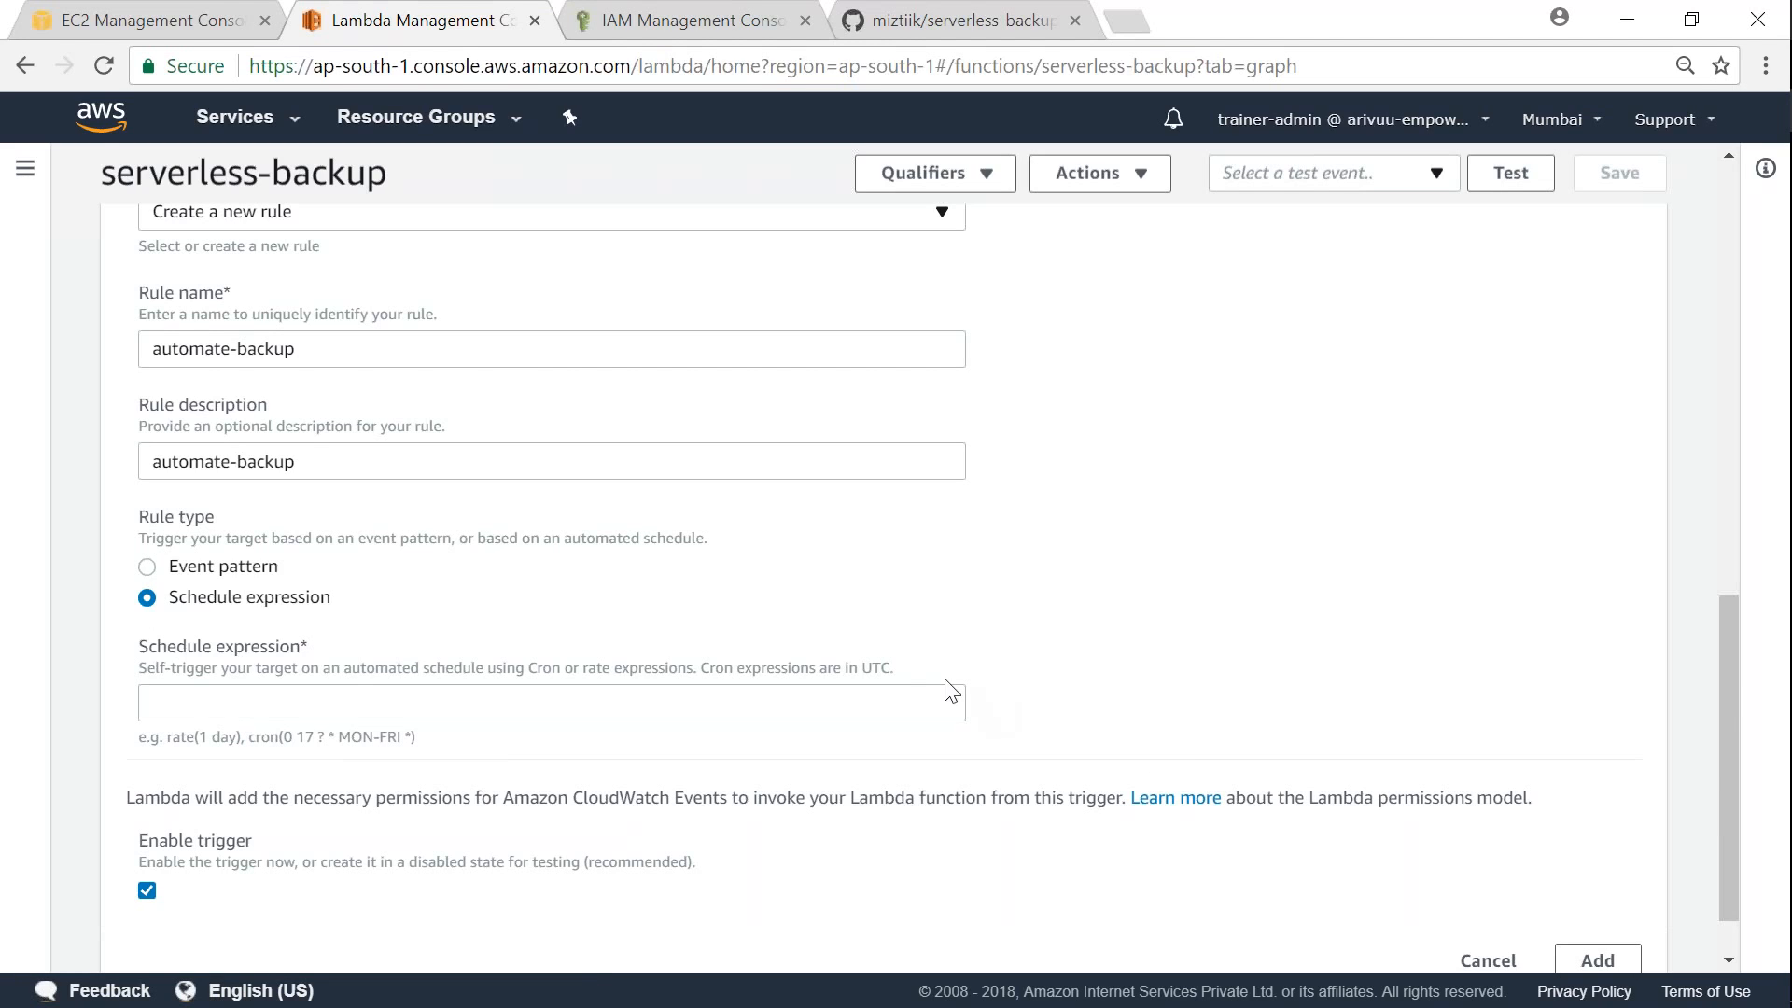
pyautogui.click(881, 708)
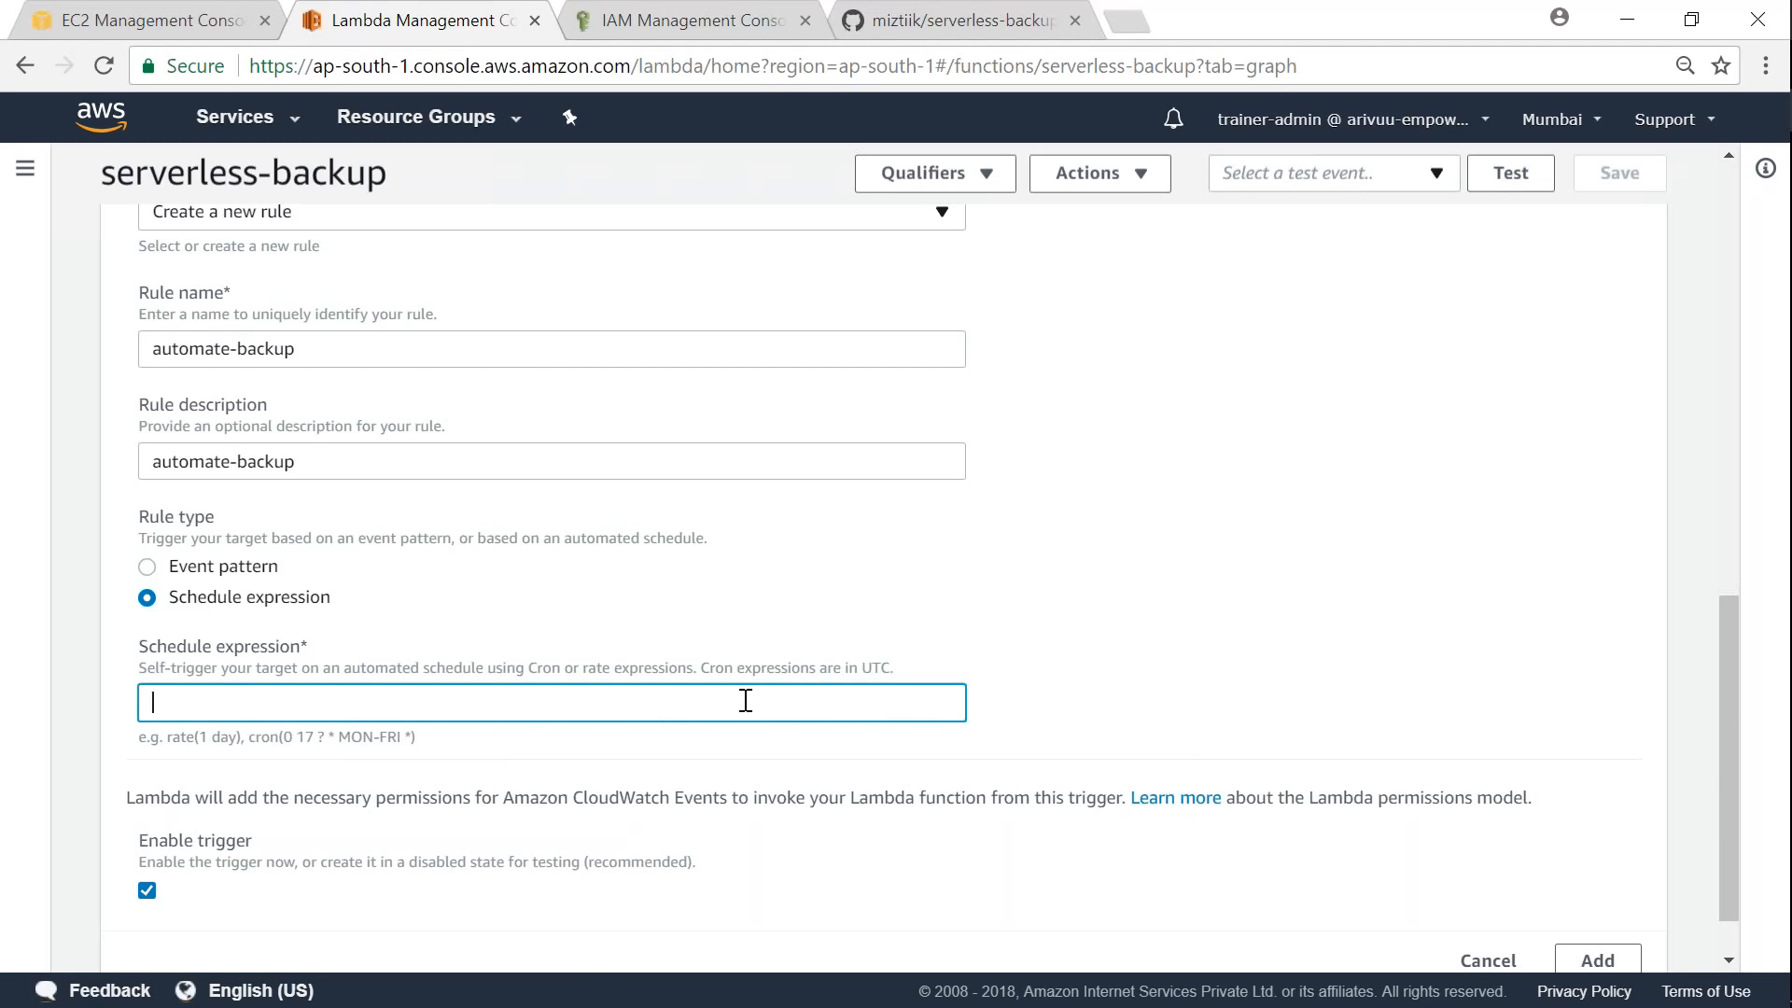
pyautogui.moveTo(893, 668); pyautogui.dragTo(701, 669)
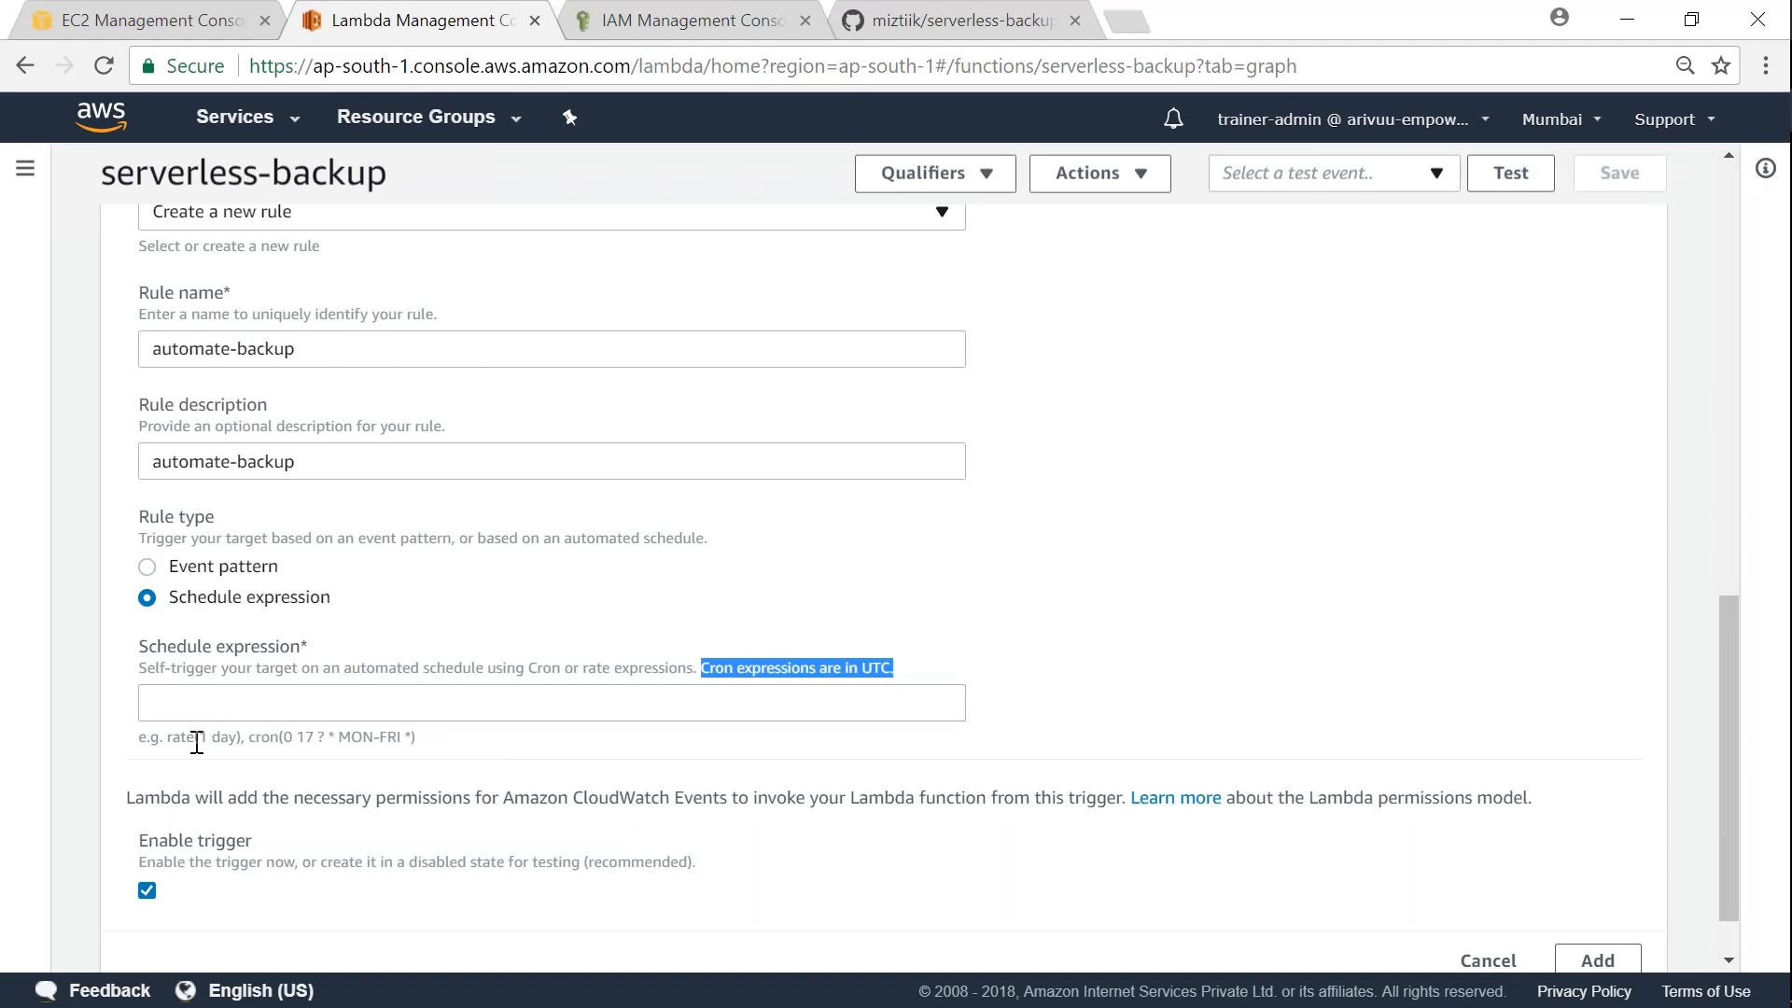
pyautogui.moveTo(170, 740); pyautogui.dragTo(241, 737)
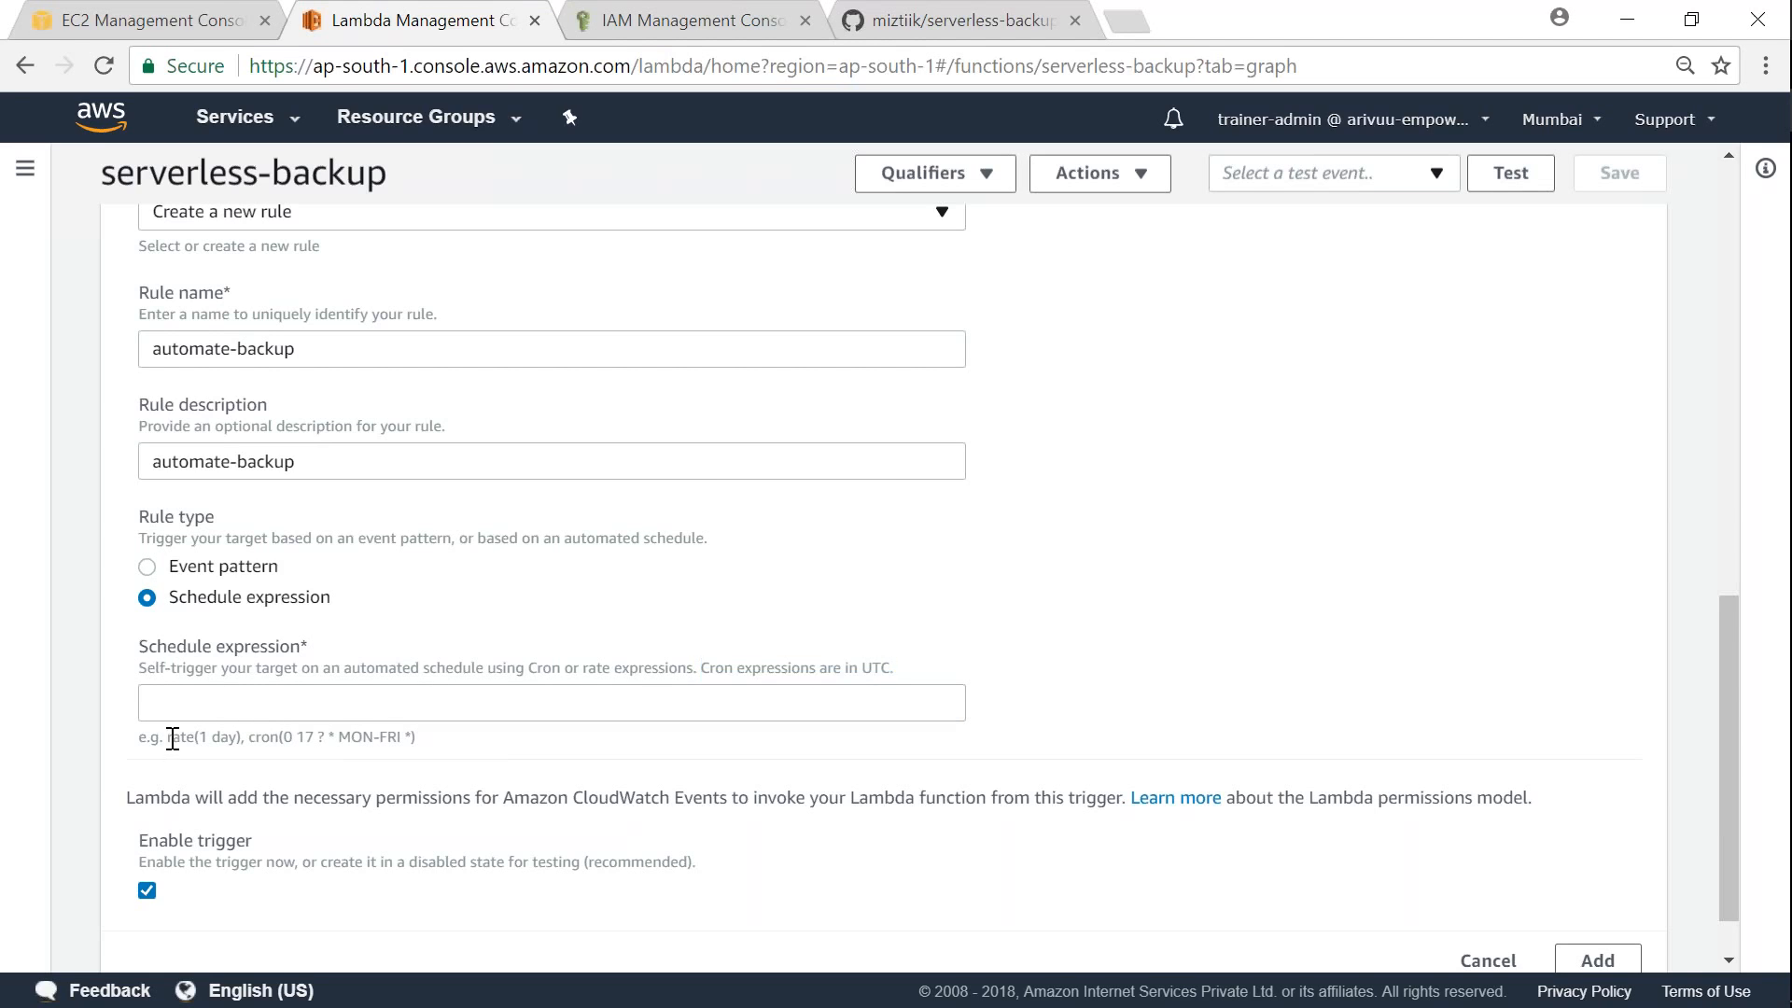
# Step: Enter rate(1 day) as the new rule's schedule expression
pyautogui.click(249, 703)
pyautogui.write('r')
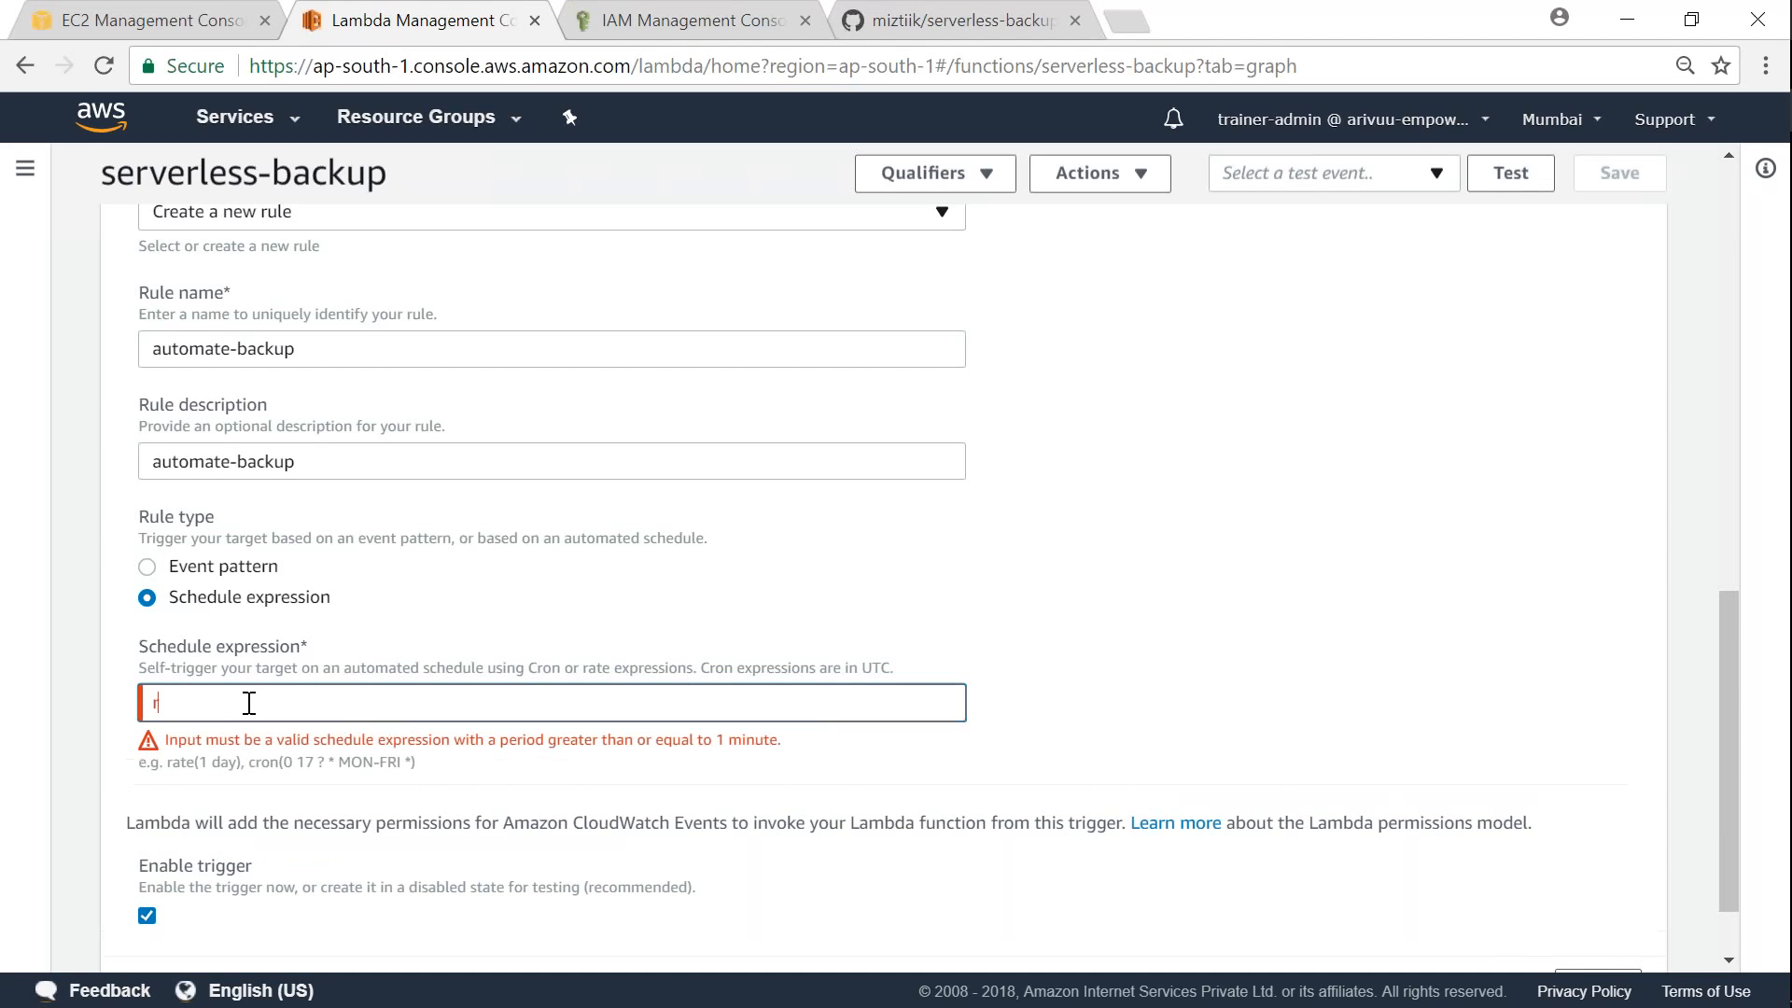
pyautogui.write('eatete(1 day)')
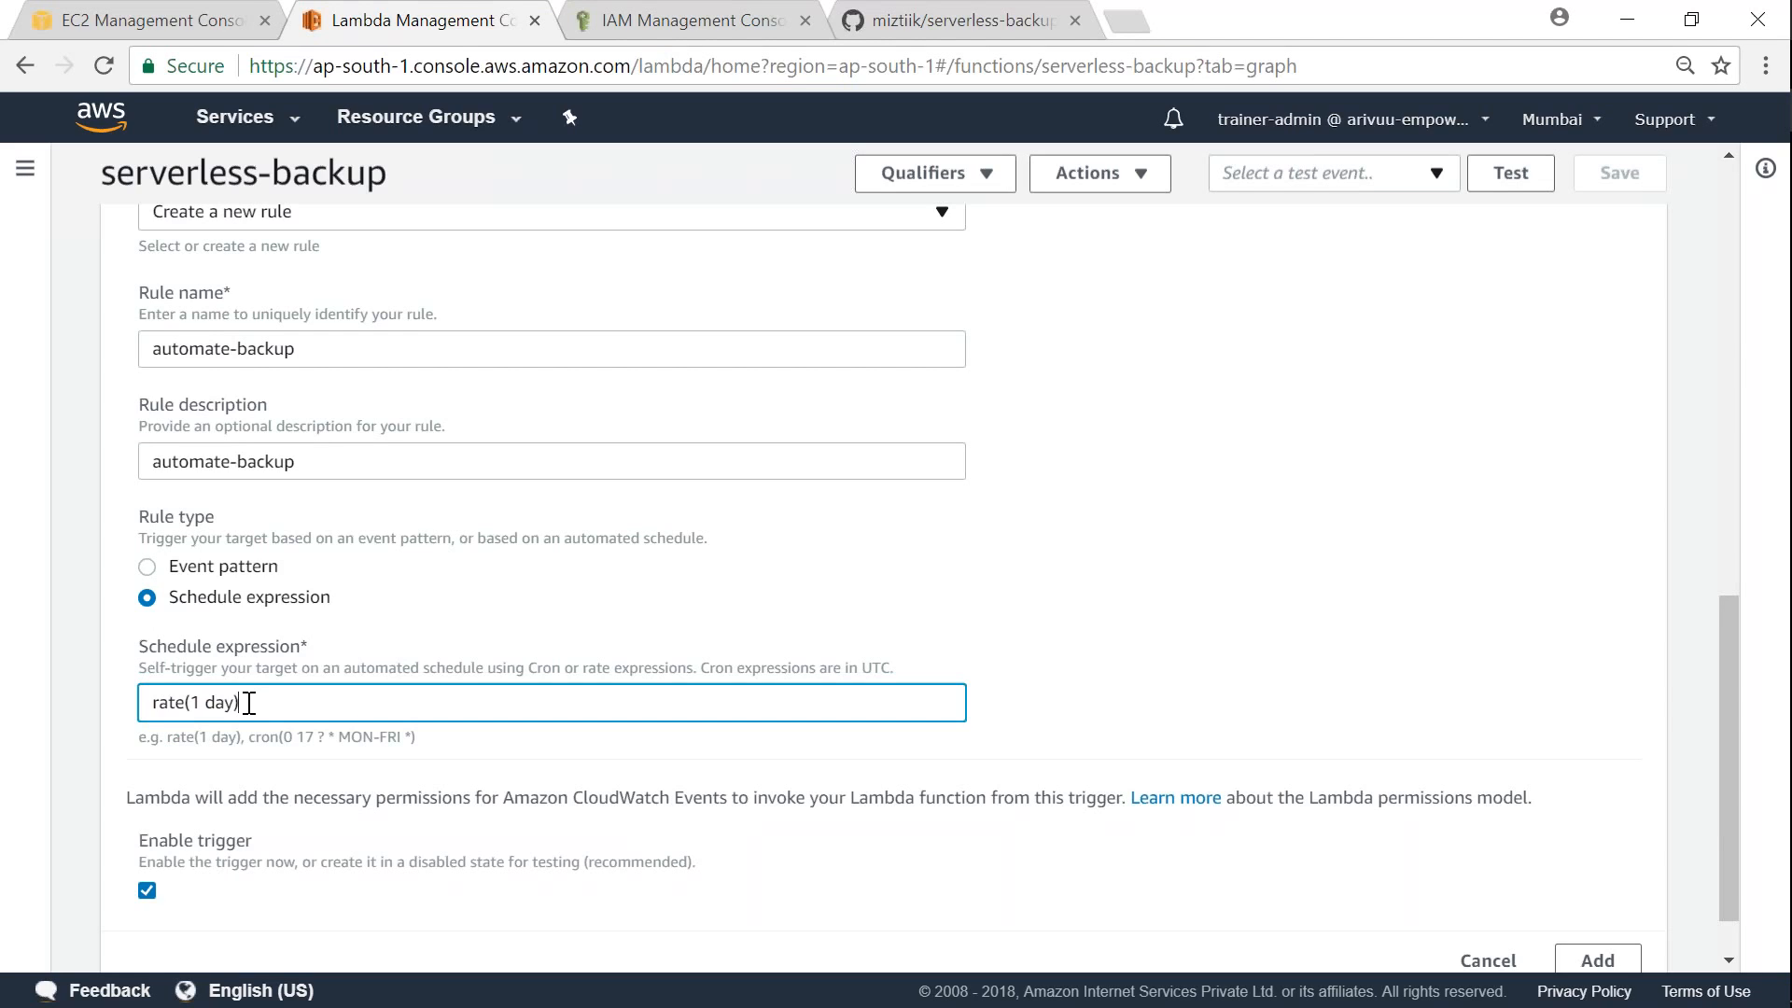
# Step: Change the rule's schedule expression to rate(2 minutes)
pyautogui.press('BackSpace')
pyautogui.press('BackSpace')
pyautogui.press('BackSpace')
pyautogui.press('BackSpace')
pyautogui.press('BackSpace')
pyautogui.write('2 minutes')
pyautogui.scroll(-1, 1054, 682)
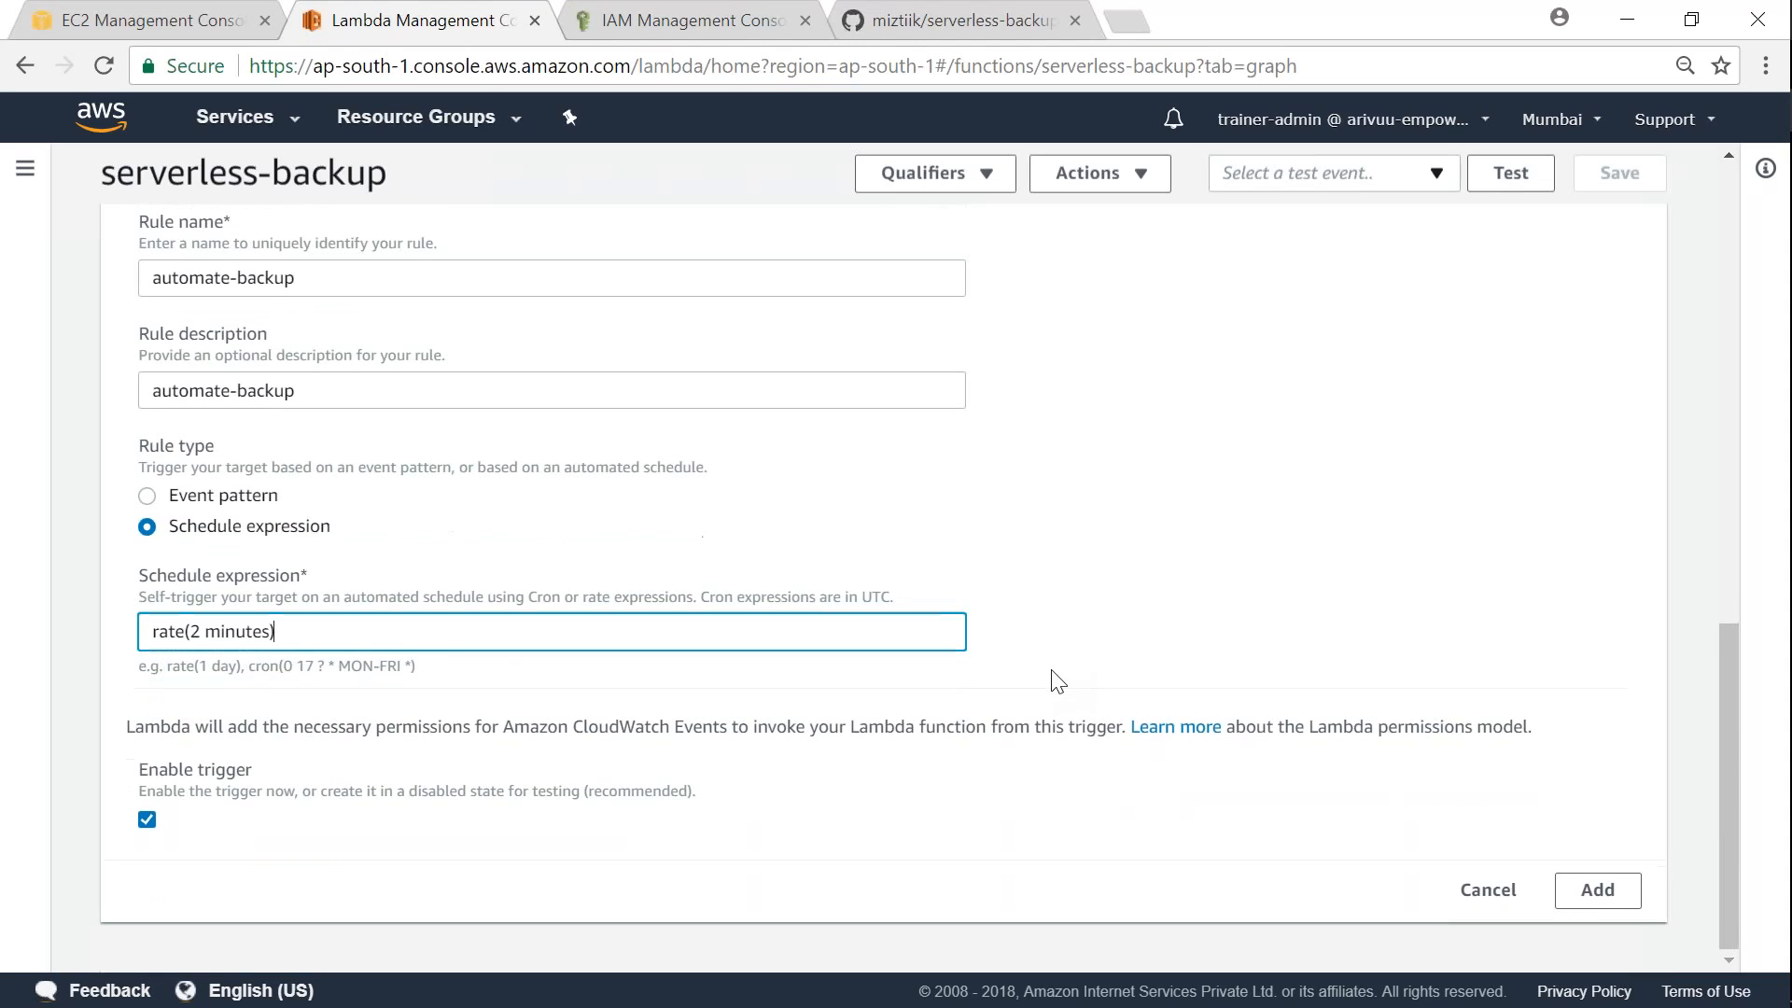
# Step: Add the configured CloudWatch Events trigger to the function and review its entry below the Designer
pyautogui.click(1596, 891)
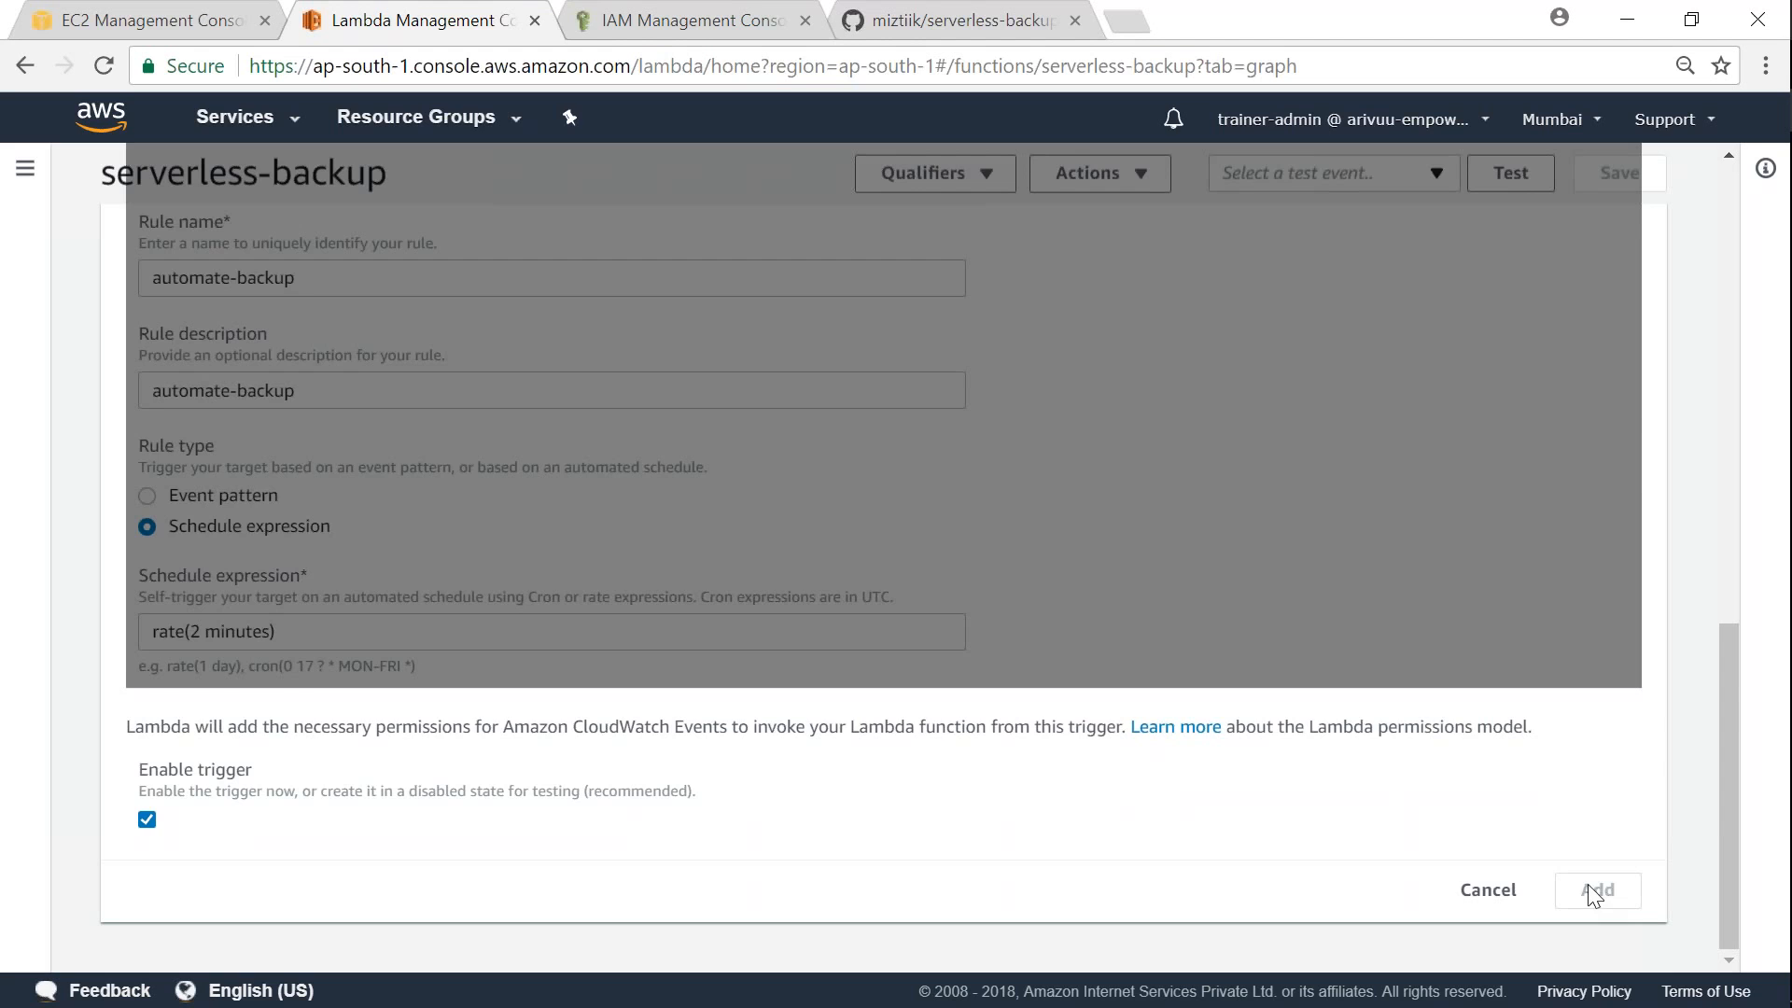
pyautogui.scroll(4, 1276, 781)
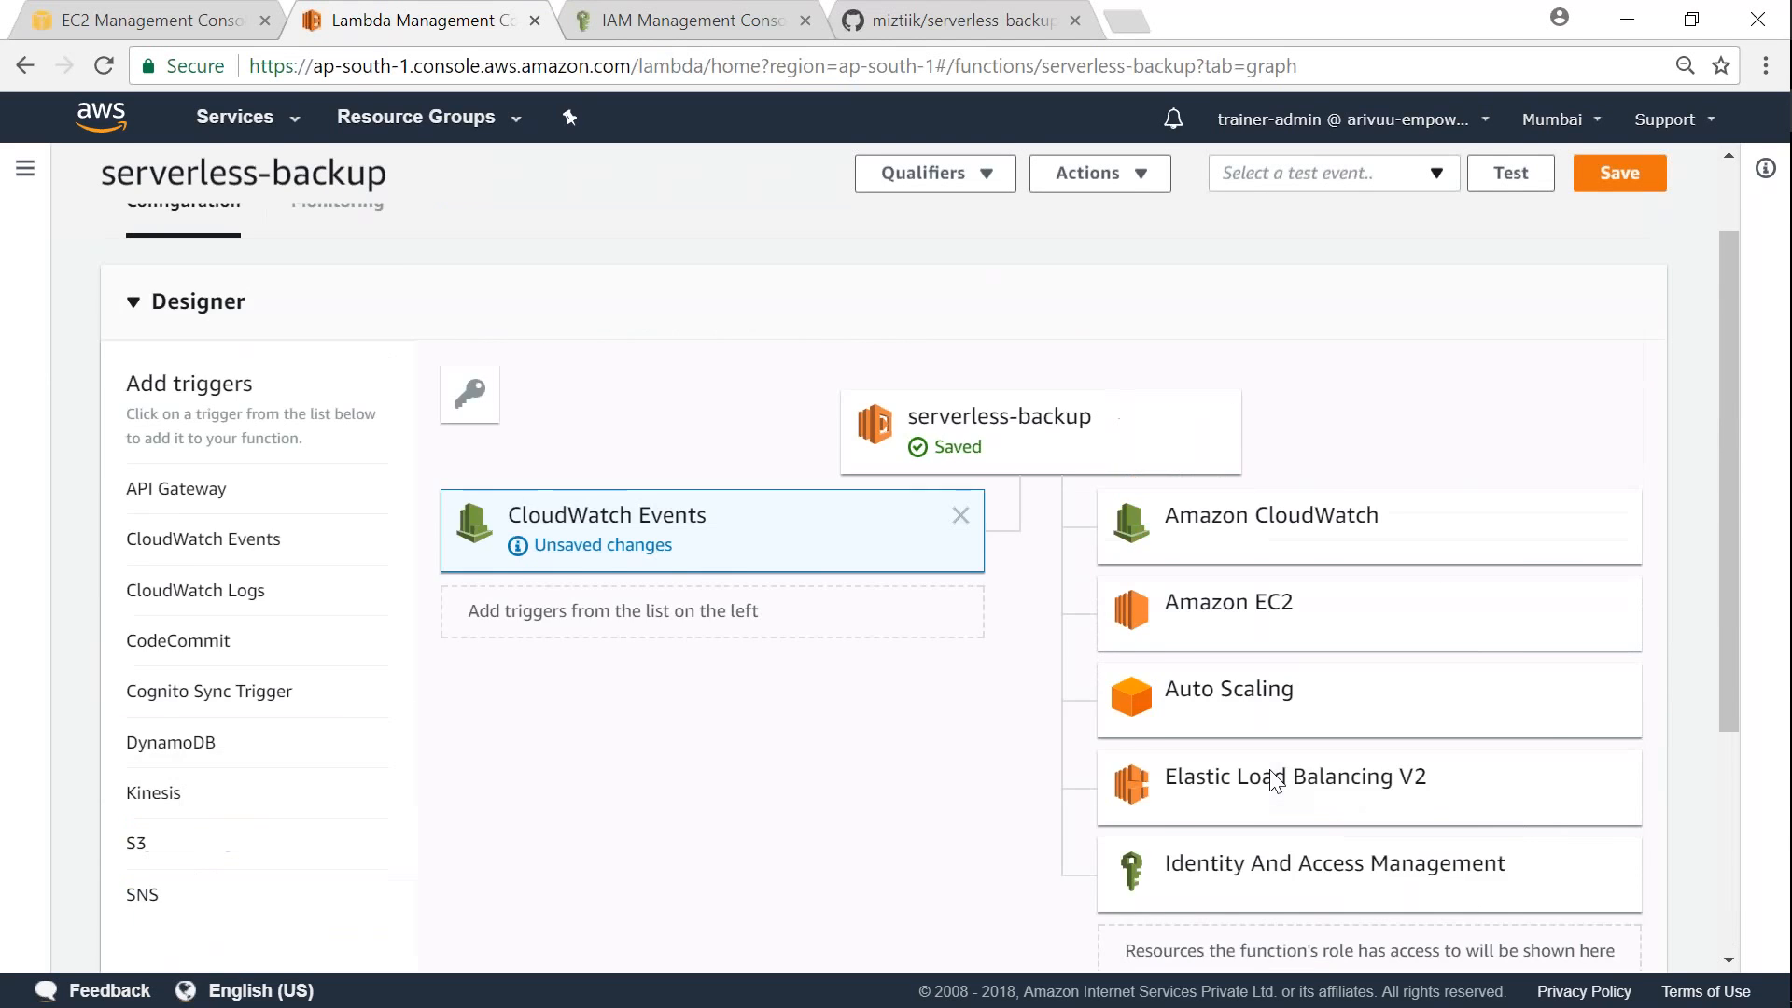
pyautogui.scroll(-5, 939, 775)
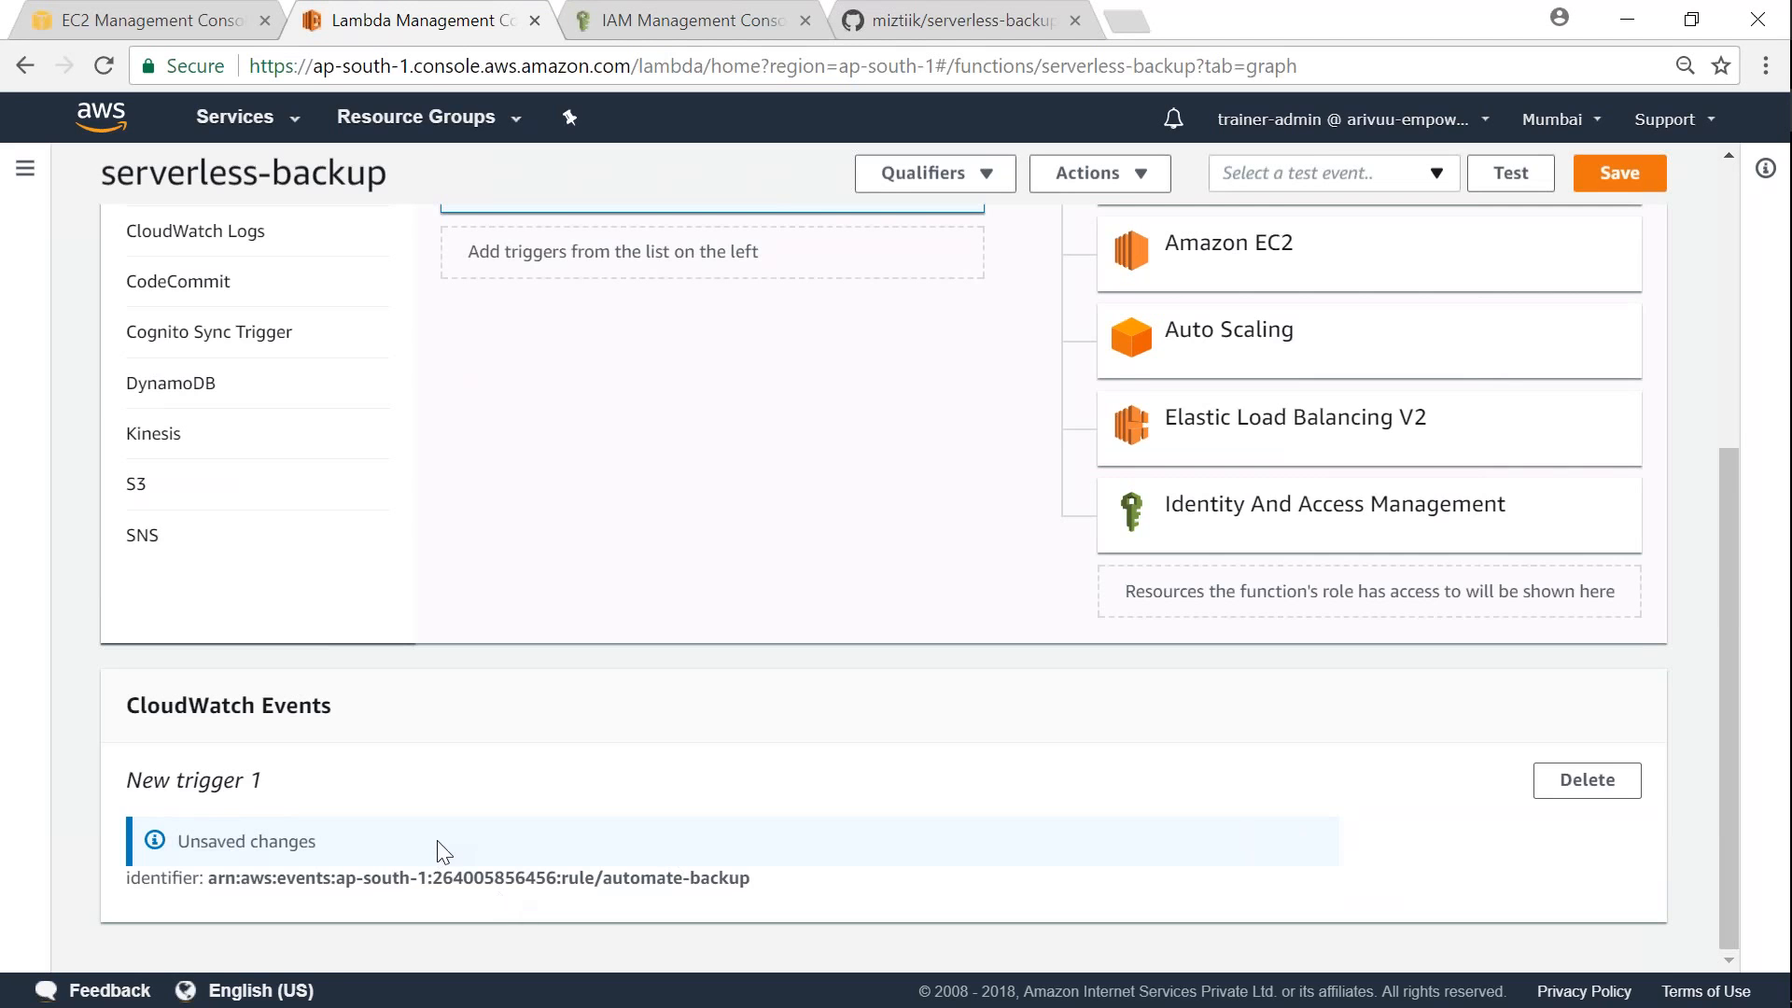
pyautogui.scroll(3, 444, 846)
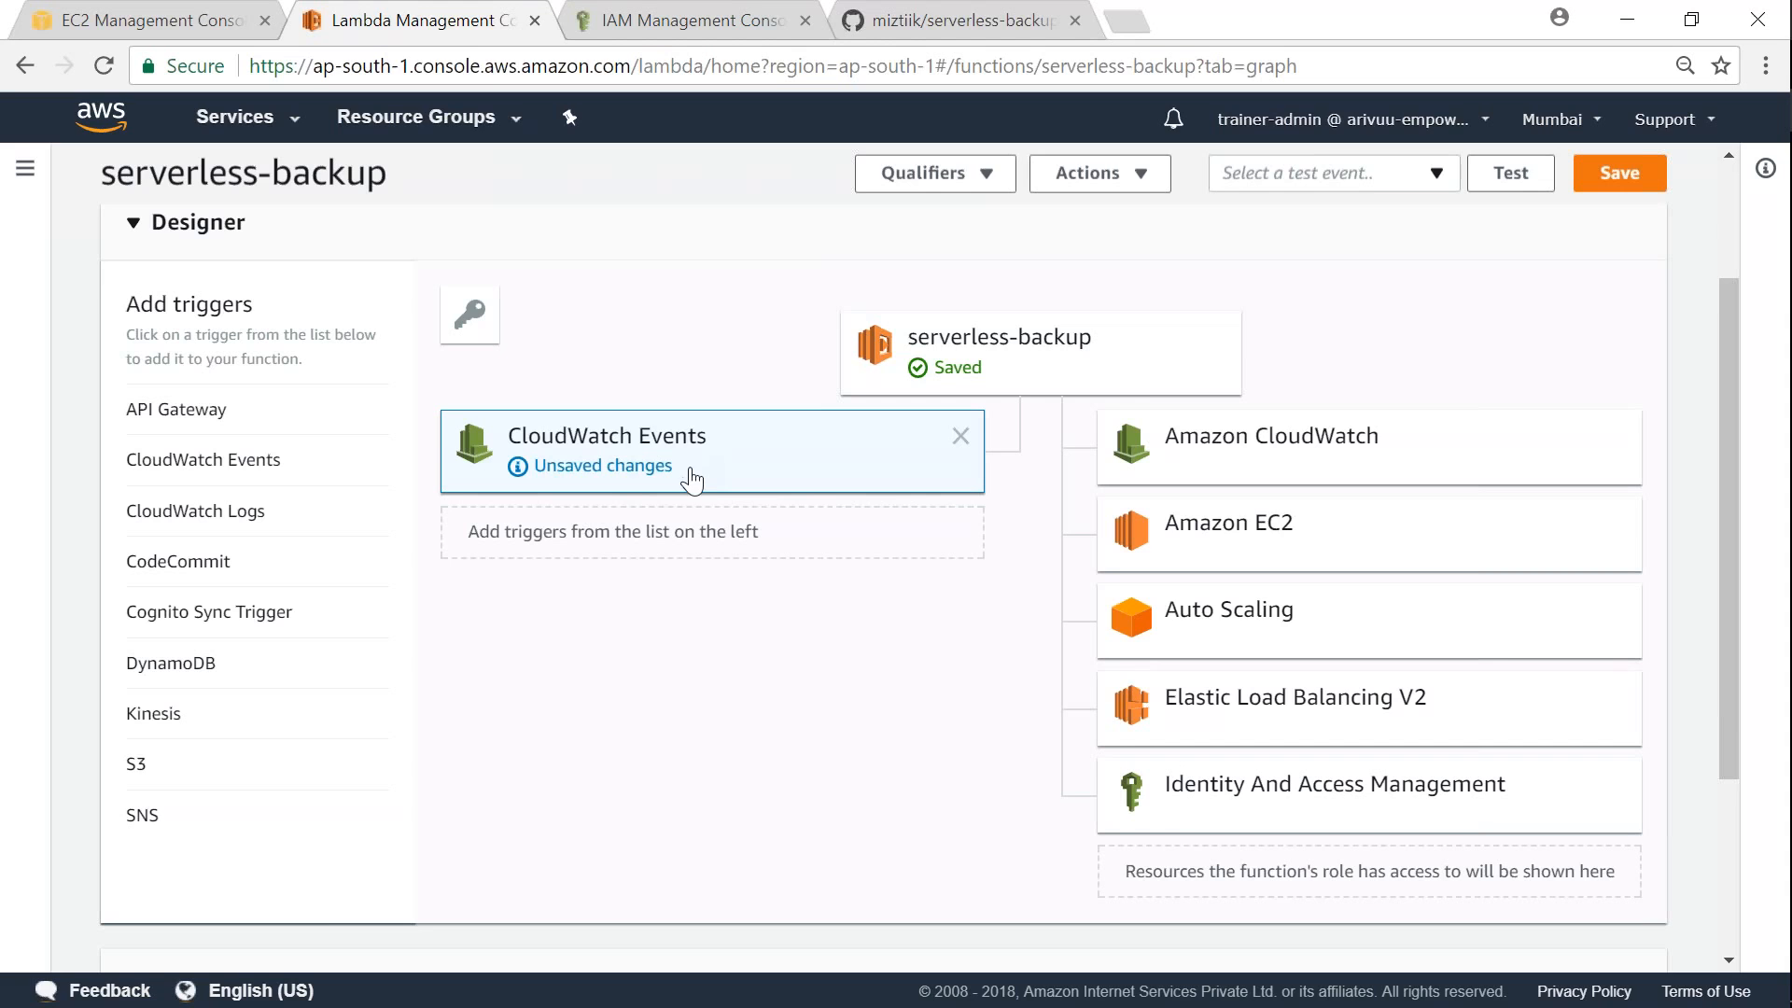
# Step: Duplicate the EC2 console tab, show the EBS volumes there and widen the Attachment Information column
pyautogui.click(112, 21)
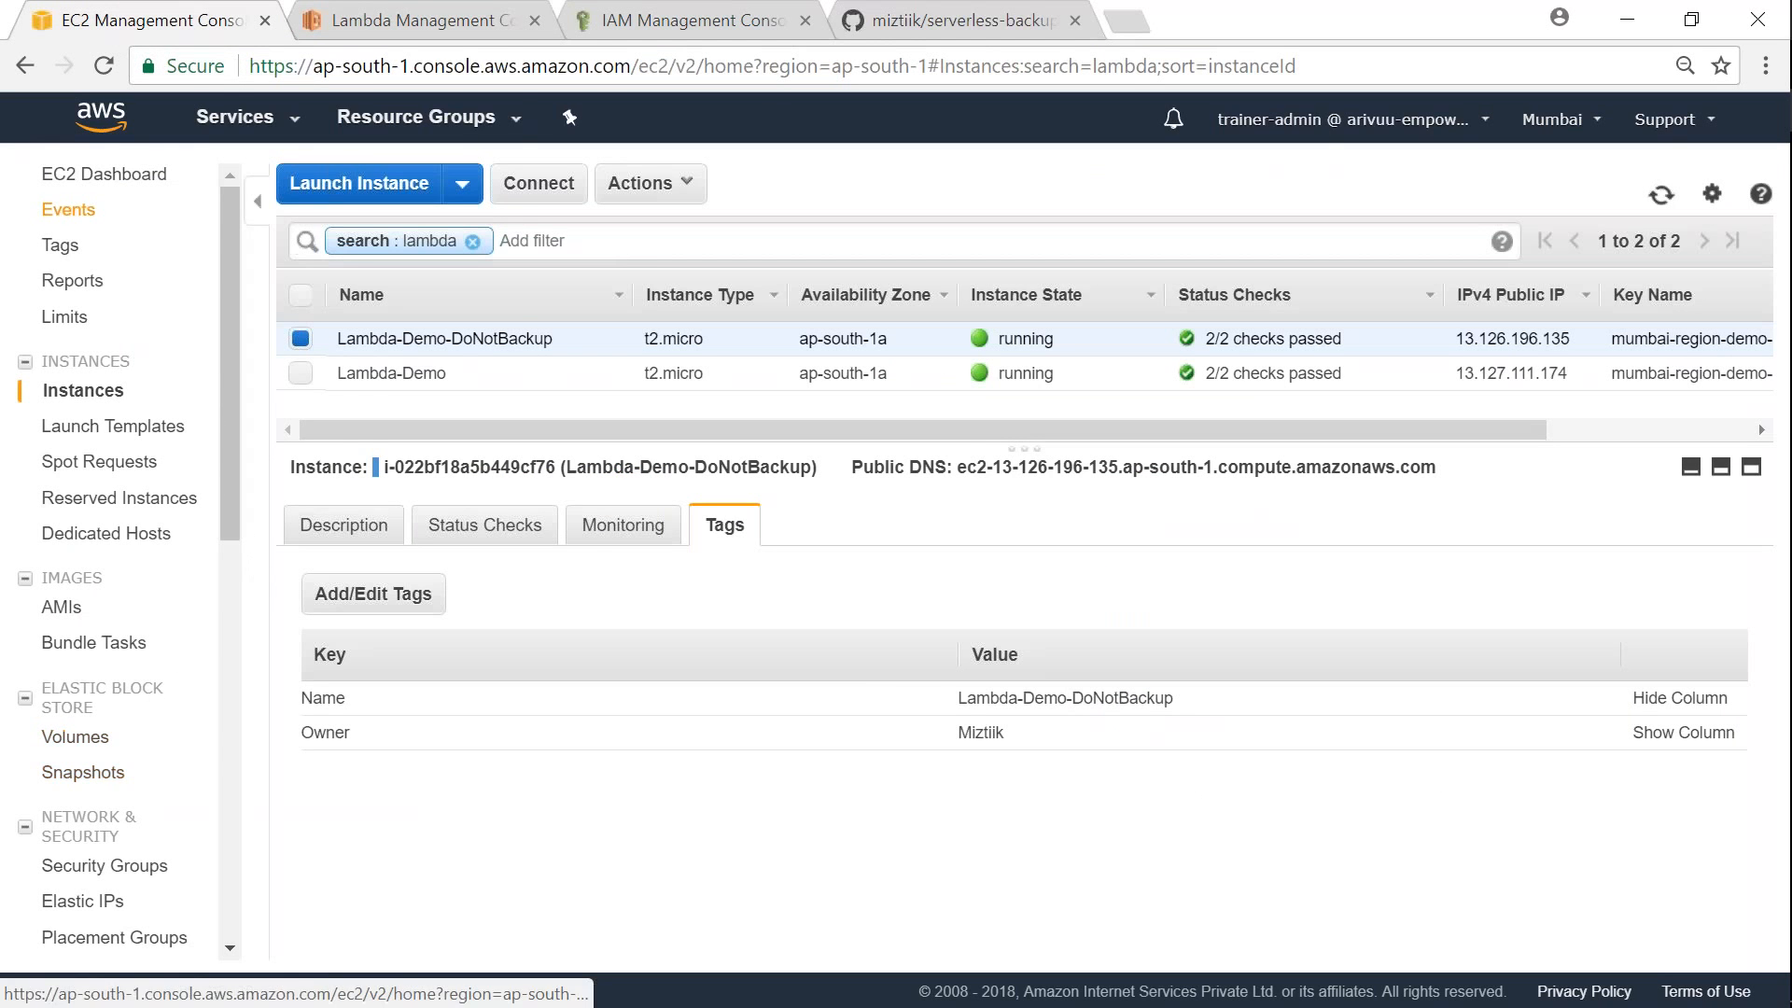
pyautogui.rightClick(168, 24)
pyautogui.click(291, 127)
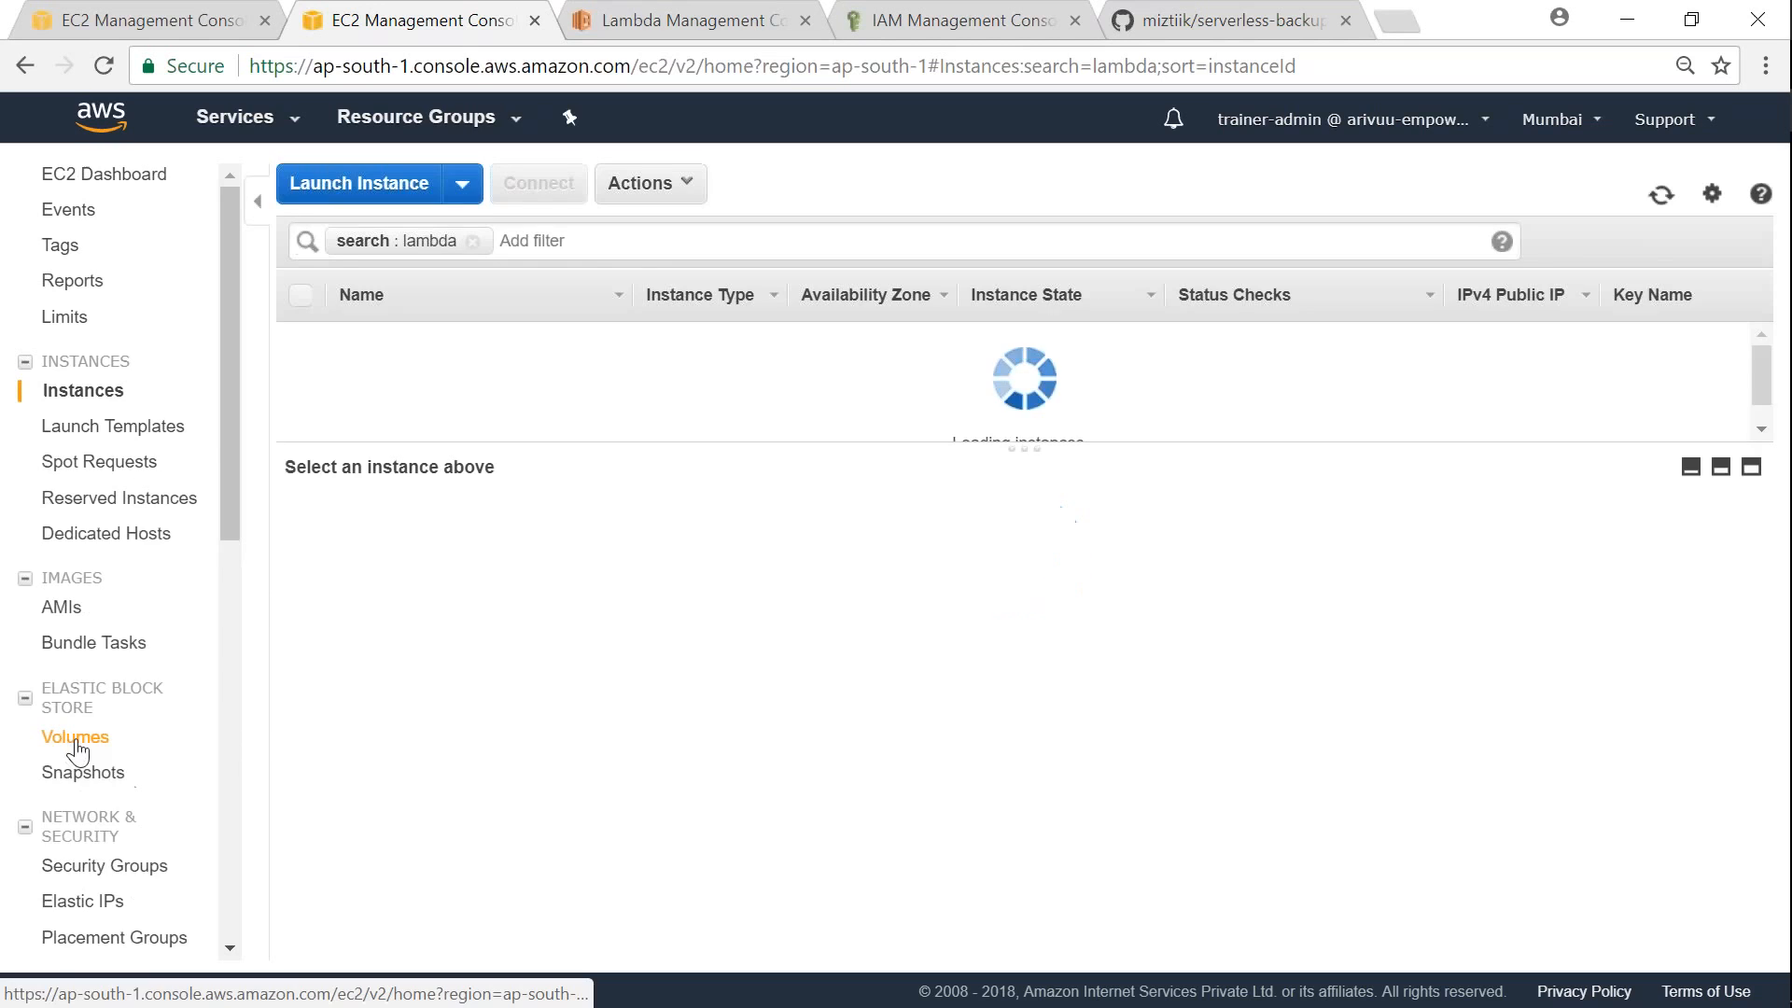
pyautogui.click(77, 738)
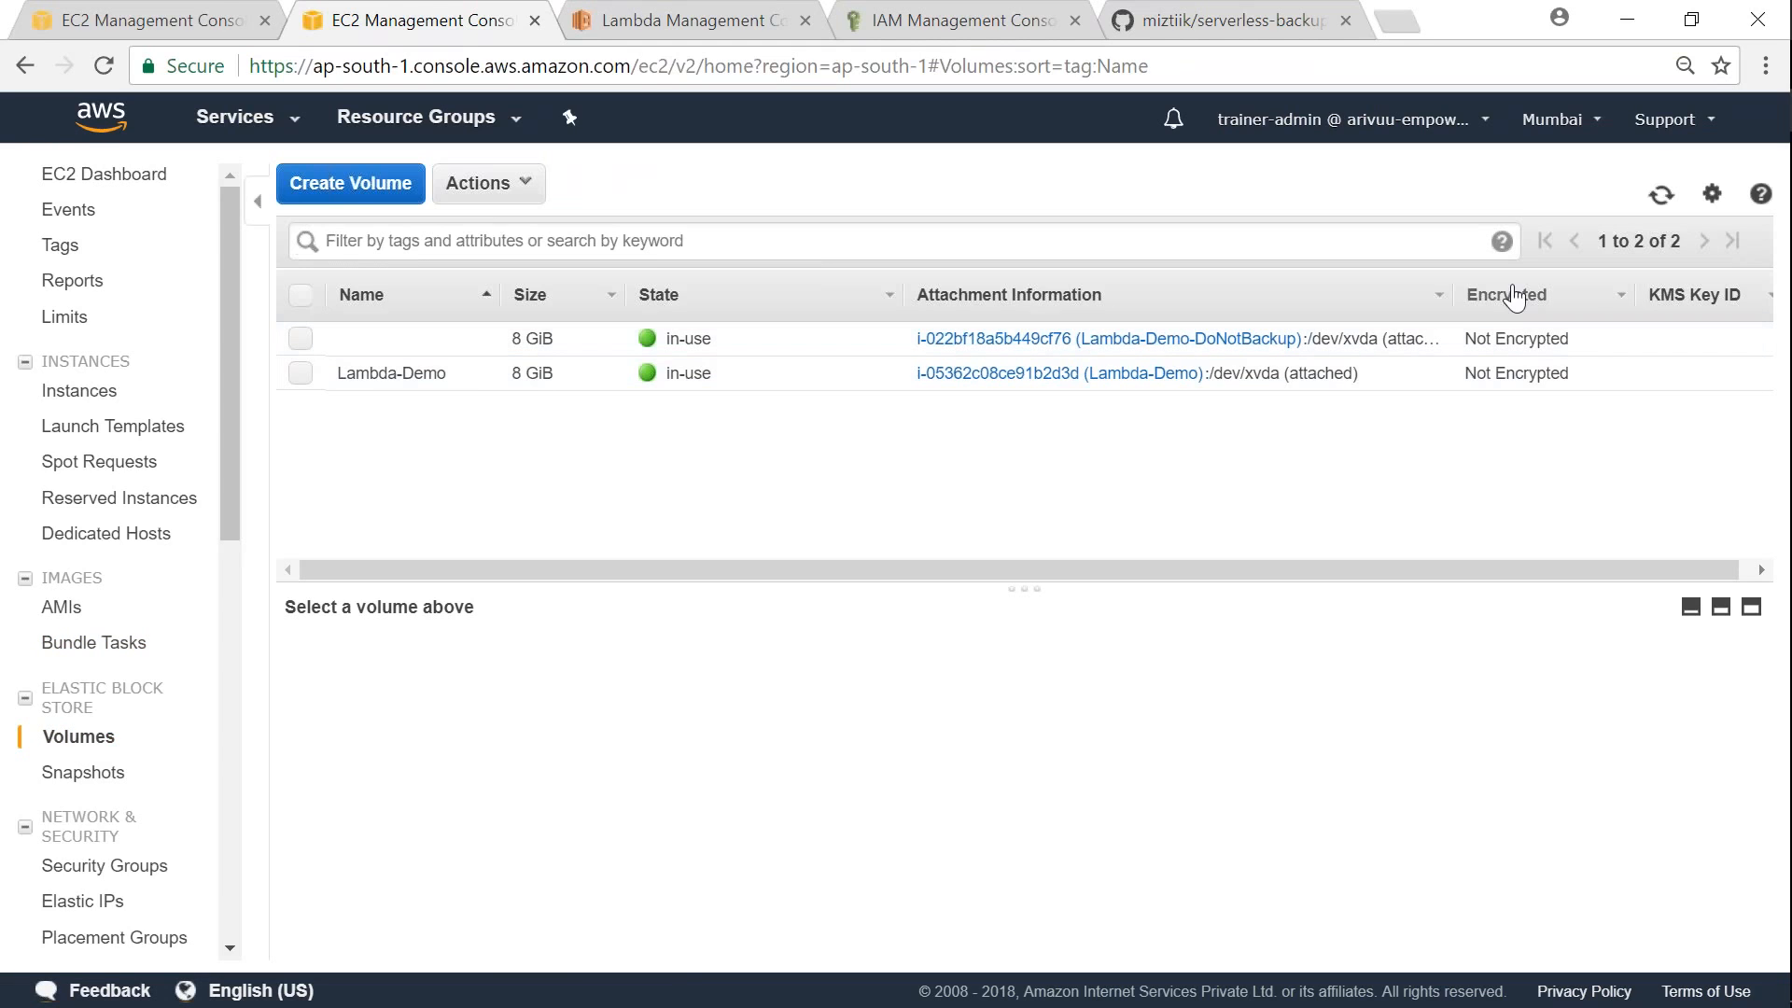
pyautogui.moveTo(1454, 295); pyautogui.dragTo(1540, 295)
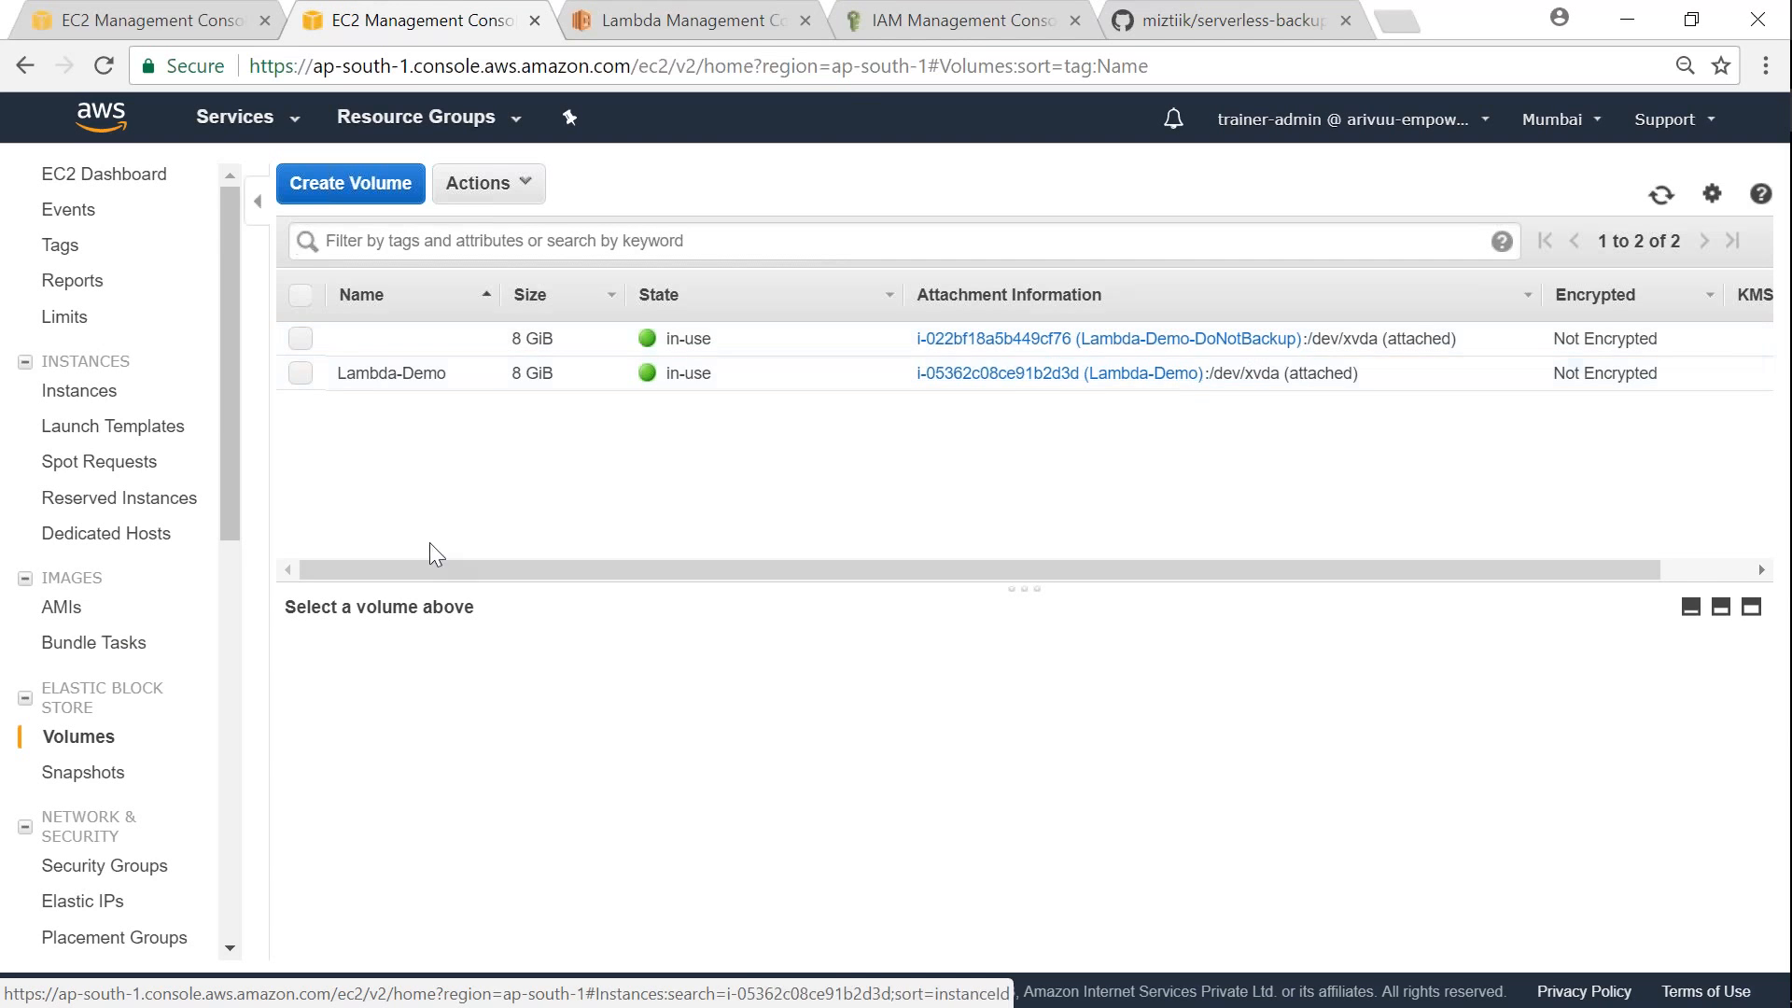
# Step: Delete the existing 8 GiB snapshot from the EBS snapshots and refresh the list
pyautogui.click(87, 774)
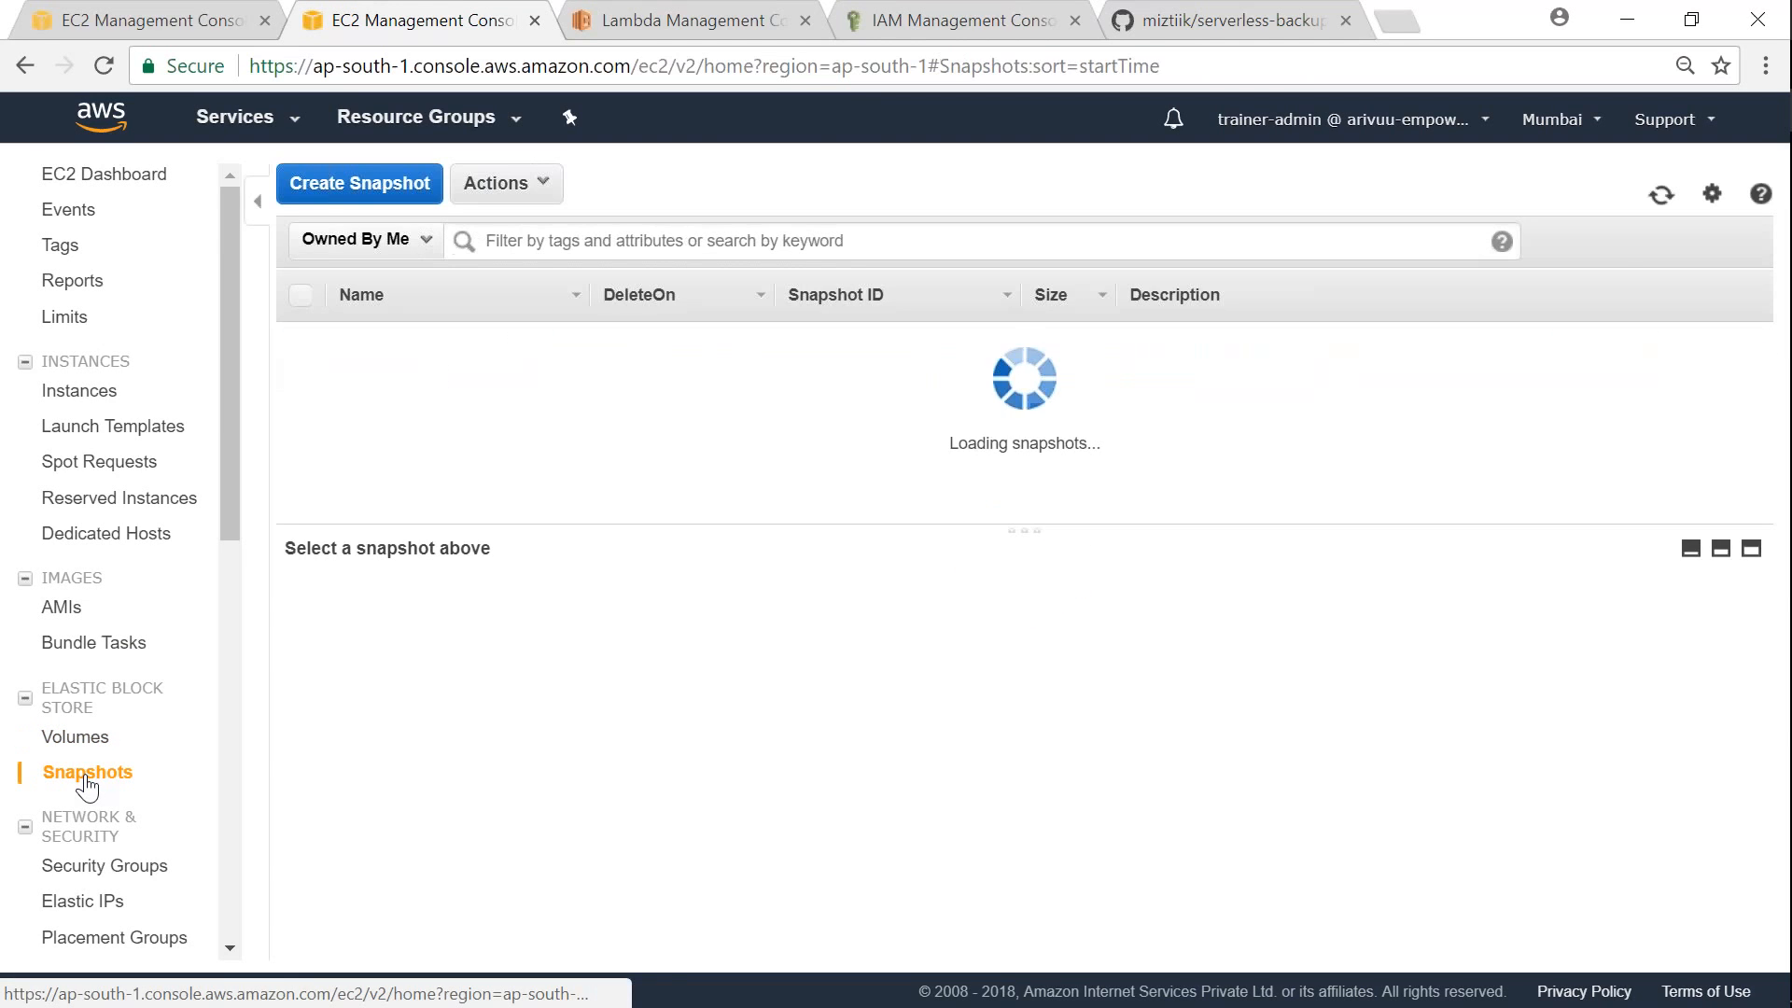
pyautogui.moveTo(988, 532); pyautogui.dragTo(992, 586)
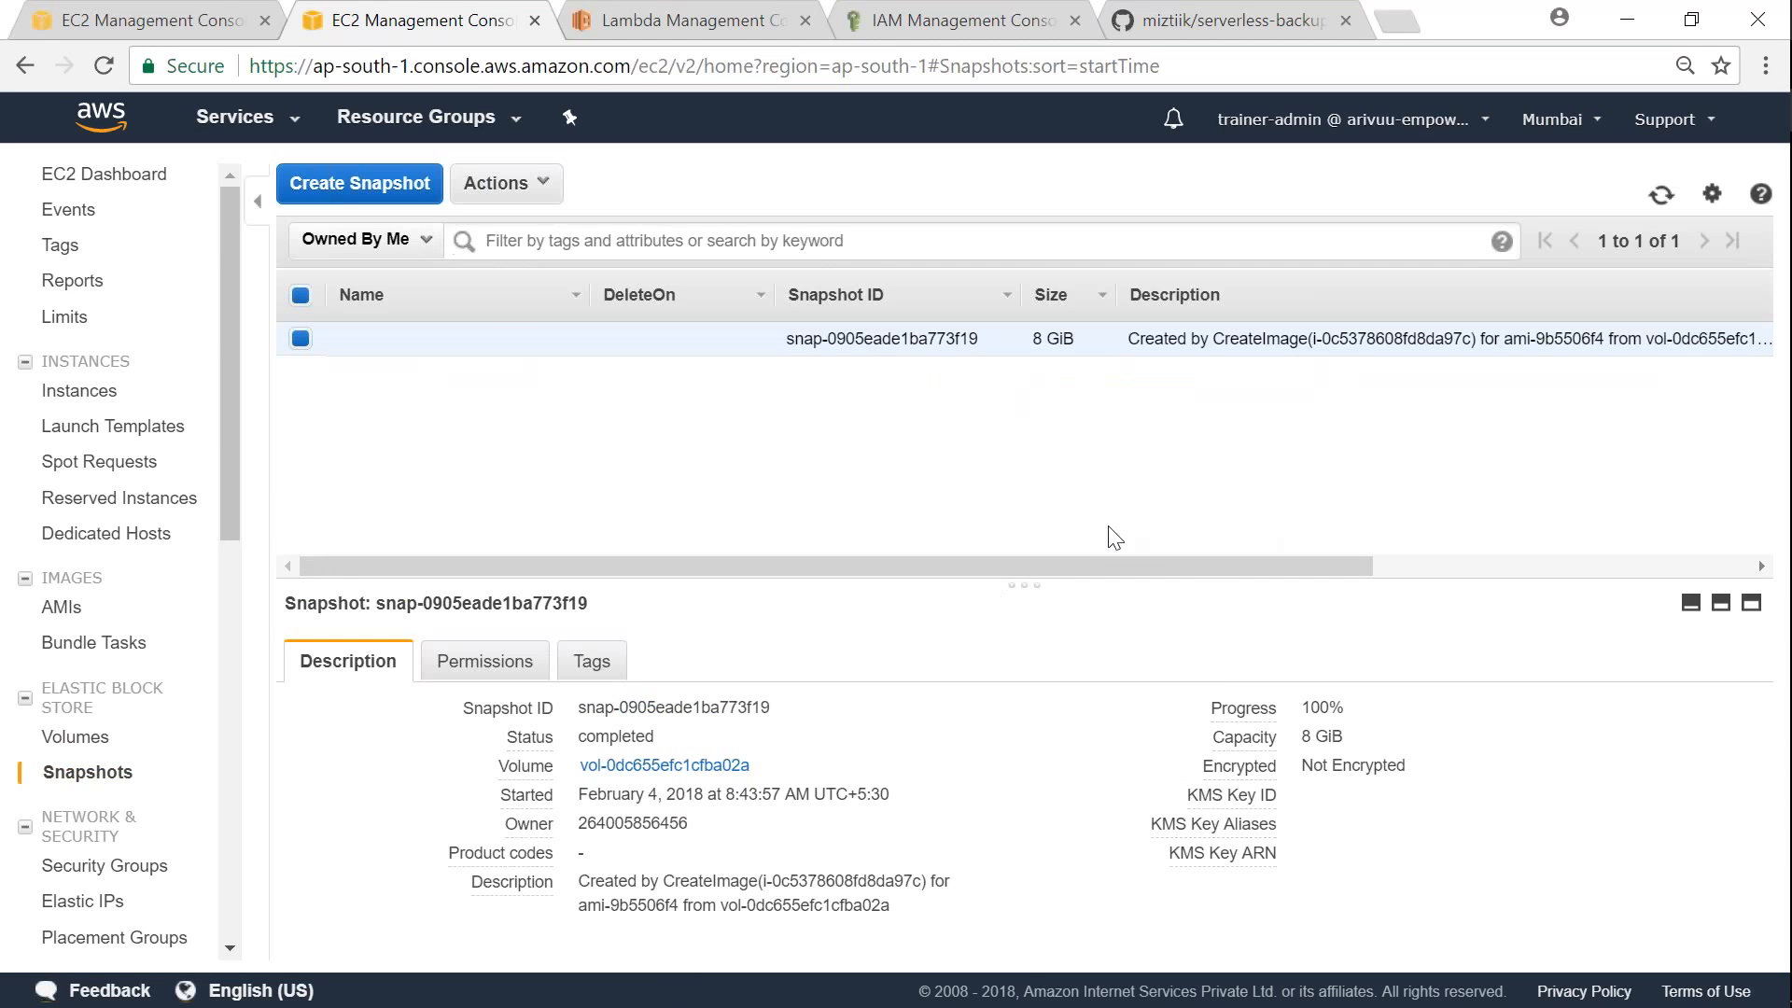
pyautogui.click(532, 187)
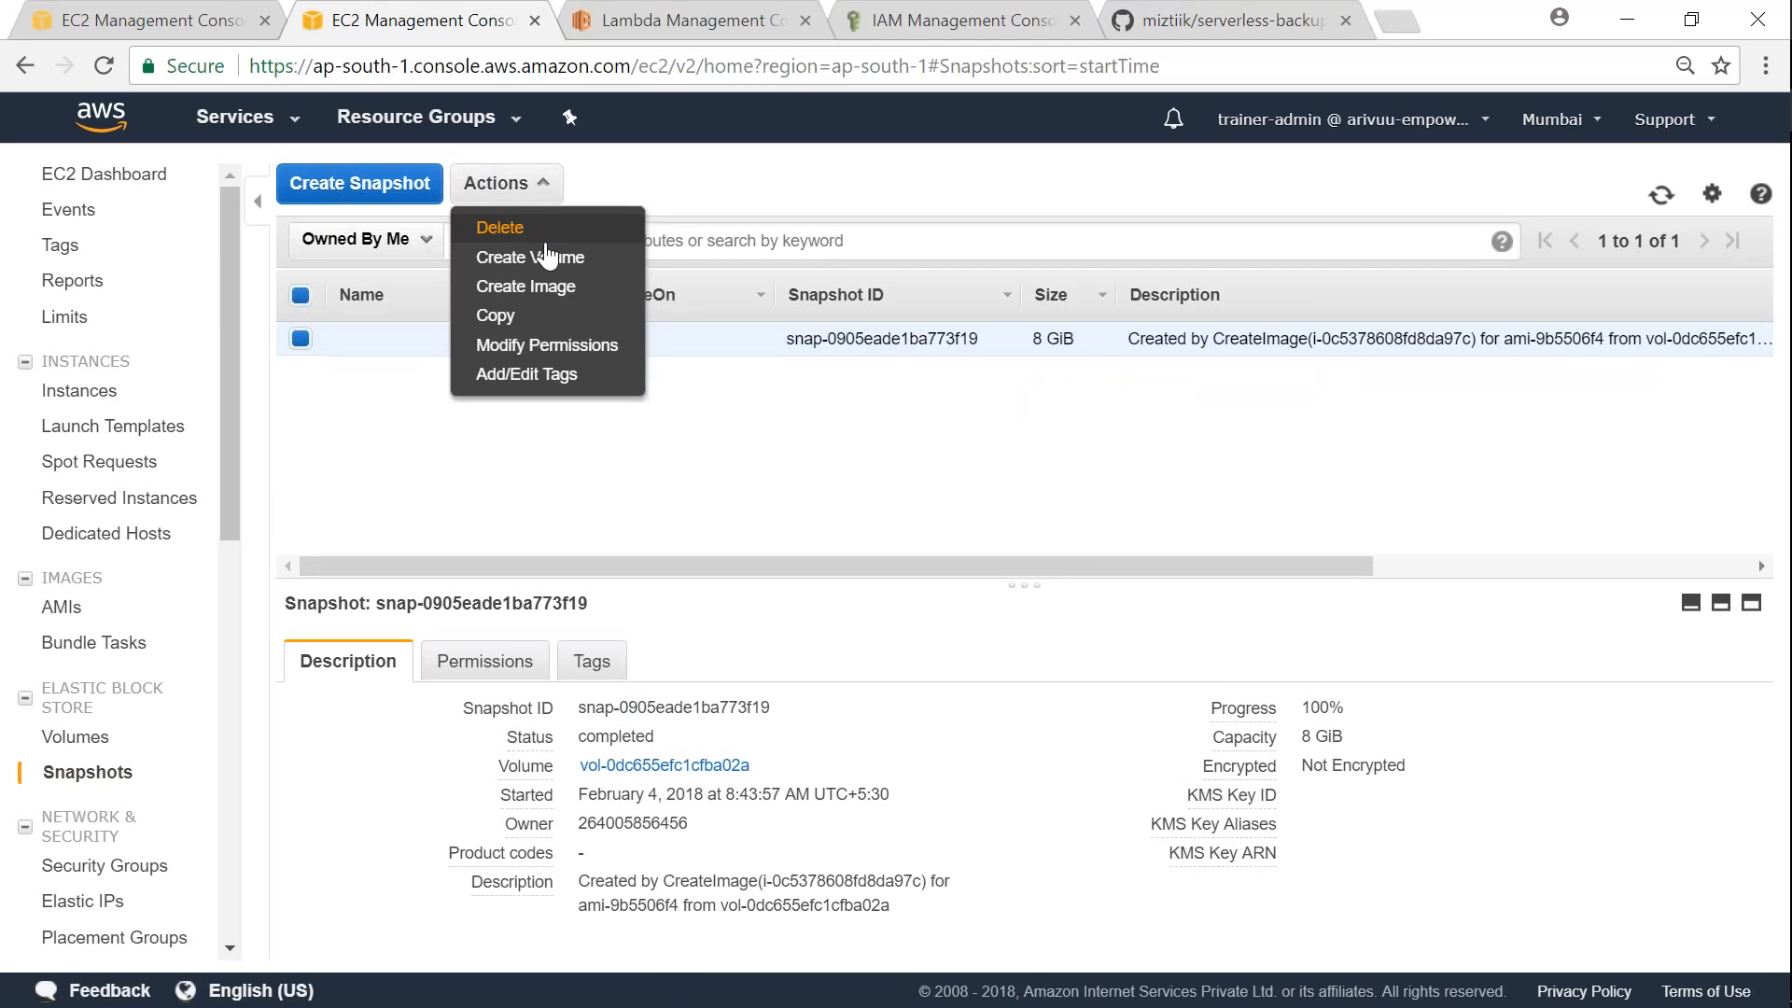
pyautogui.click(502, 231)
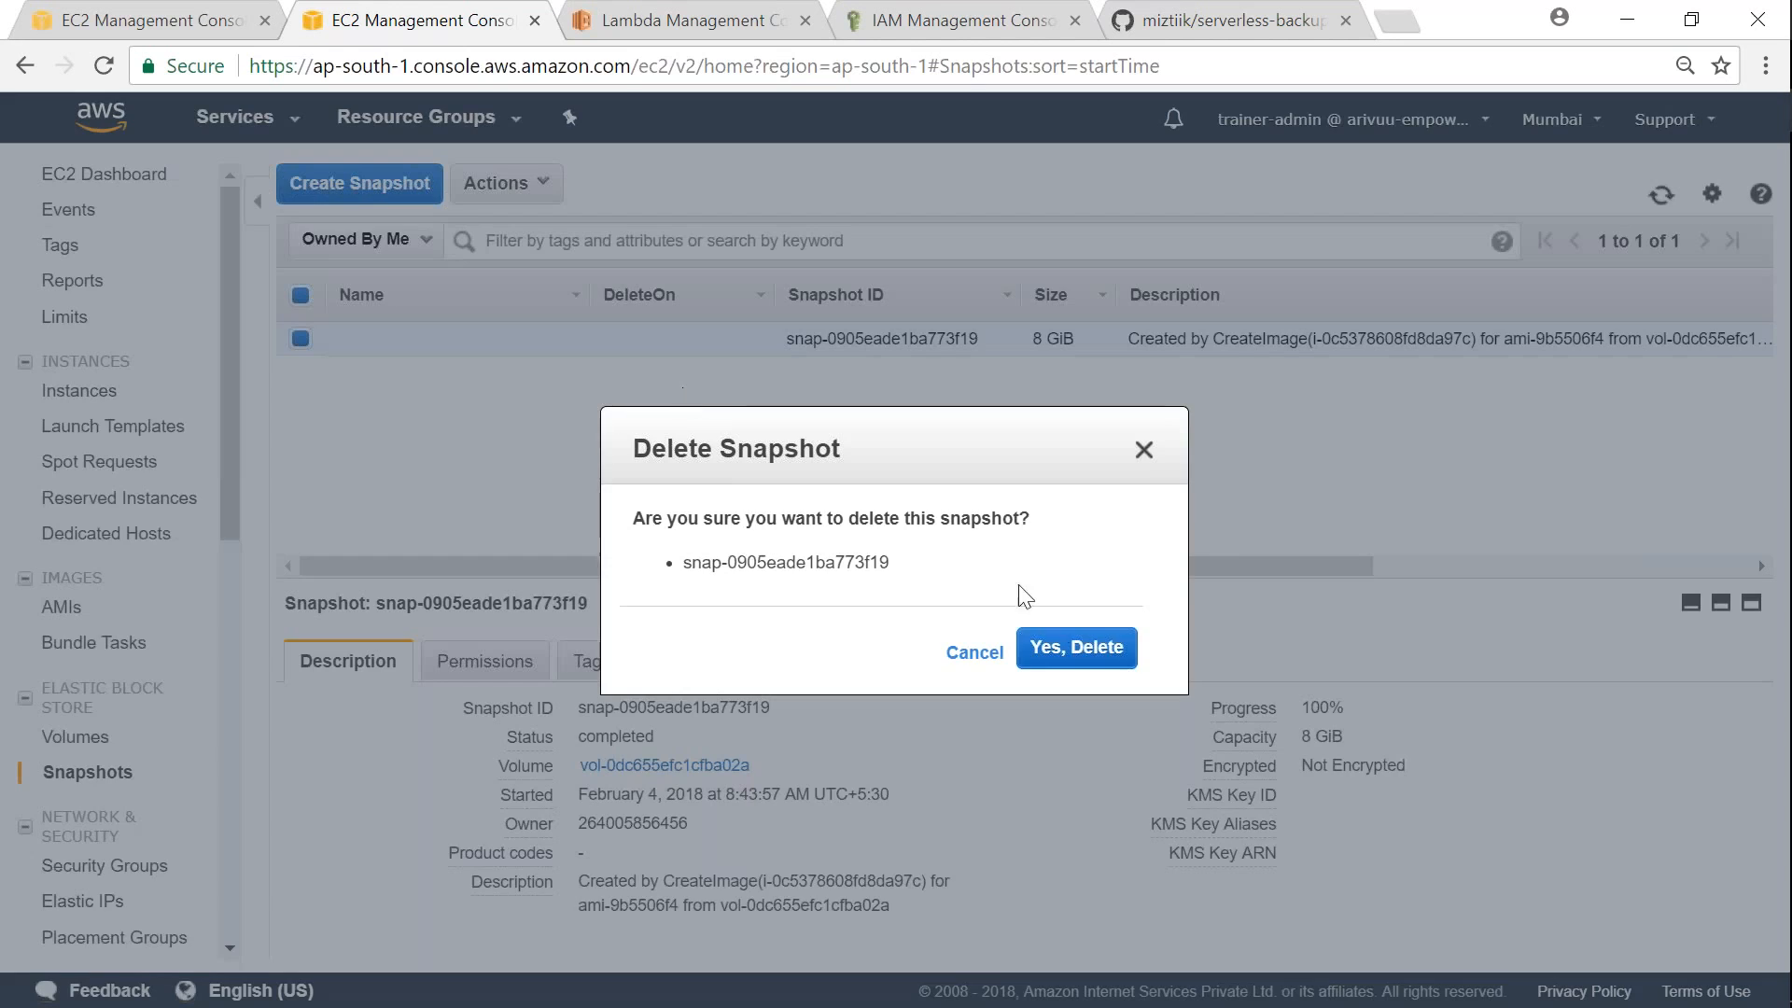
pyautogui.click(1076, 647)
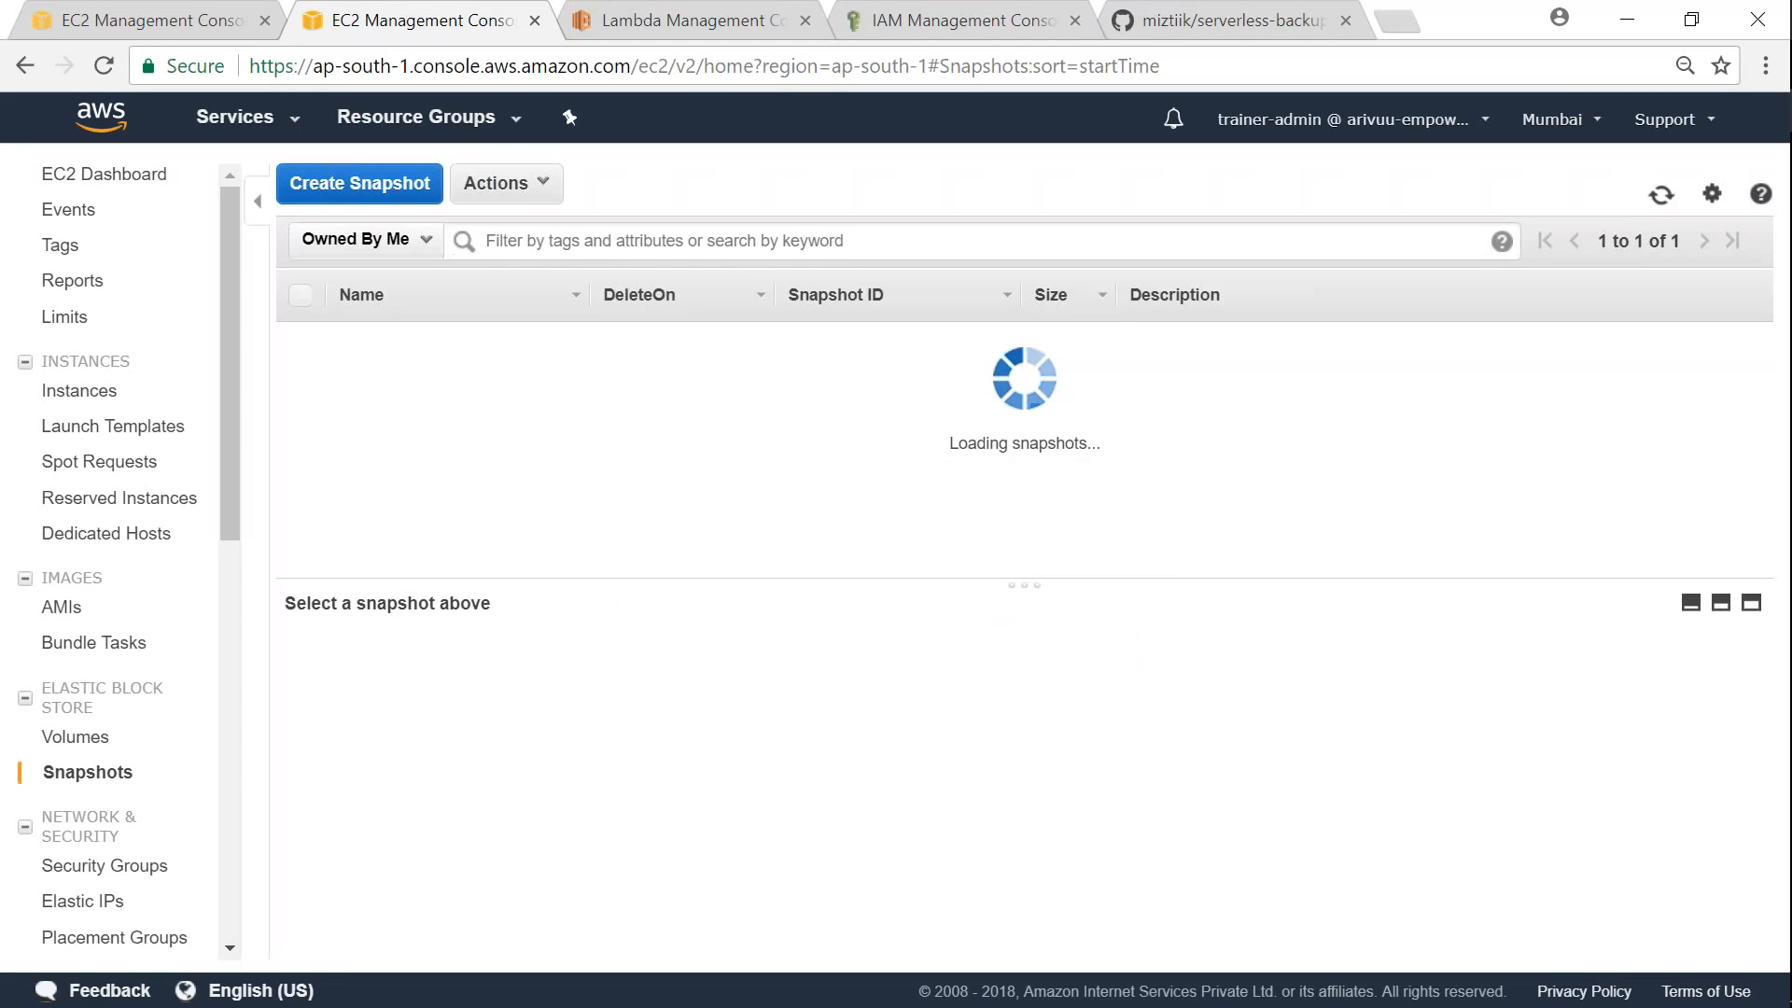
pyautogui.click(1663, 196)
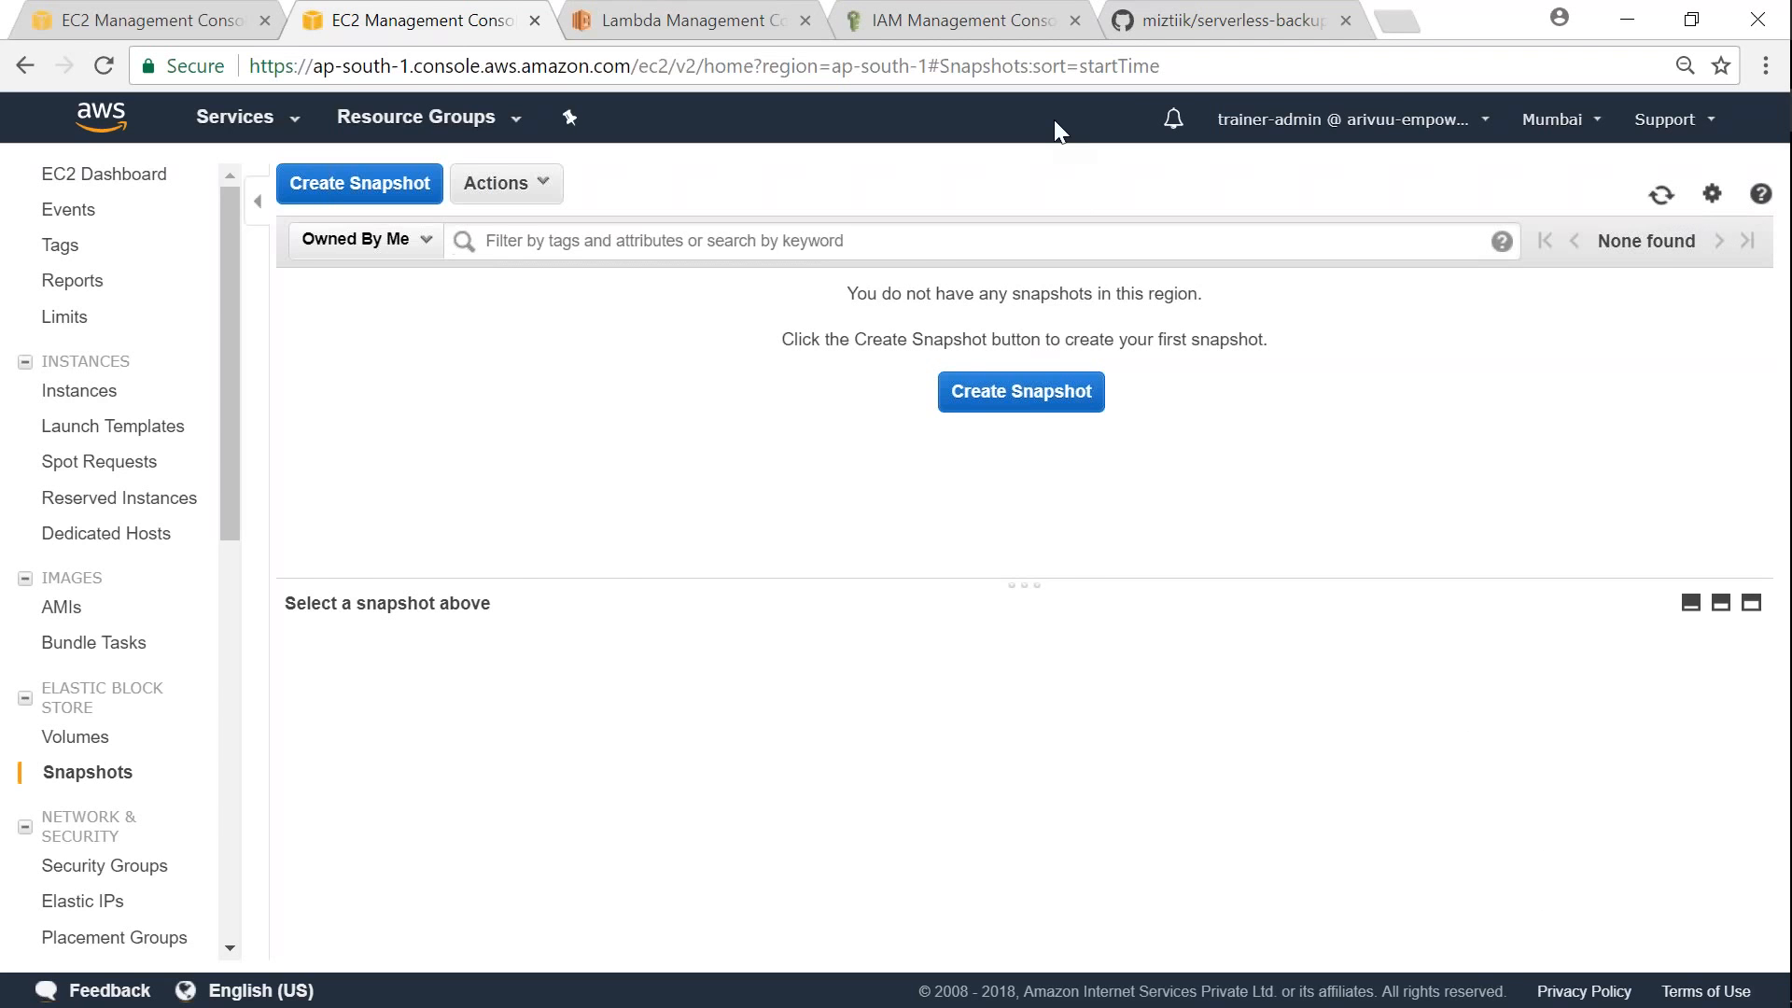
# Step: Return to the serverless-backup Lambda function and save it with its new trigger
pyautogui.click(1207, 28)
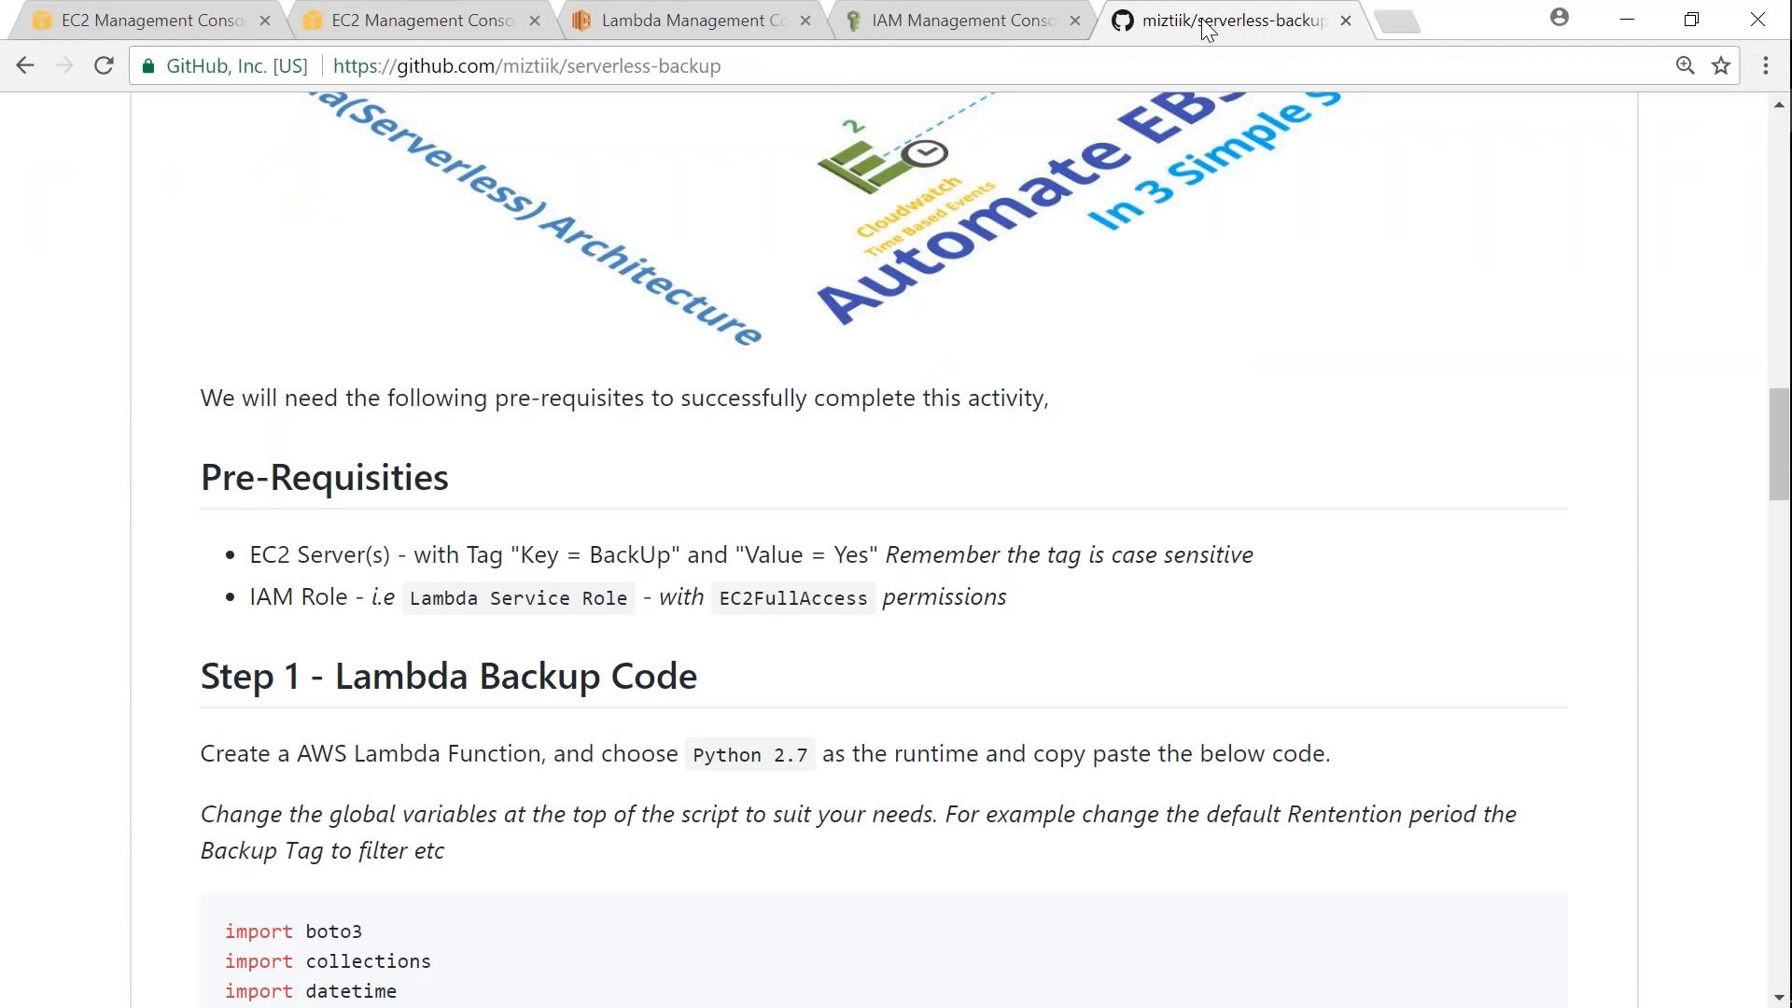
pyautogui.click(715, 26)
pyautogui.click(1635, 184)
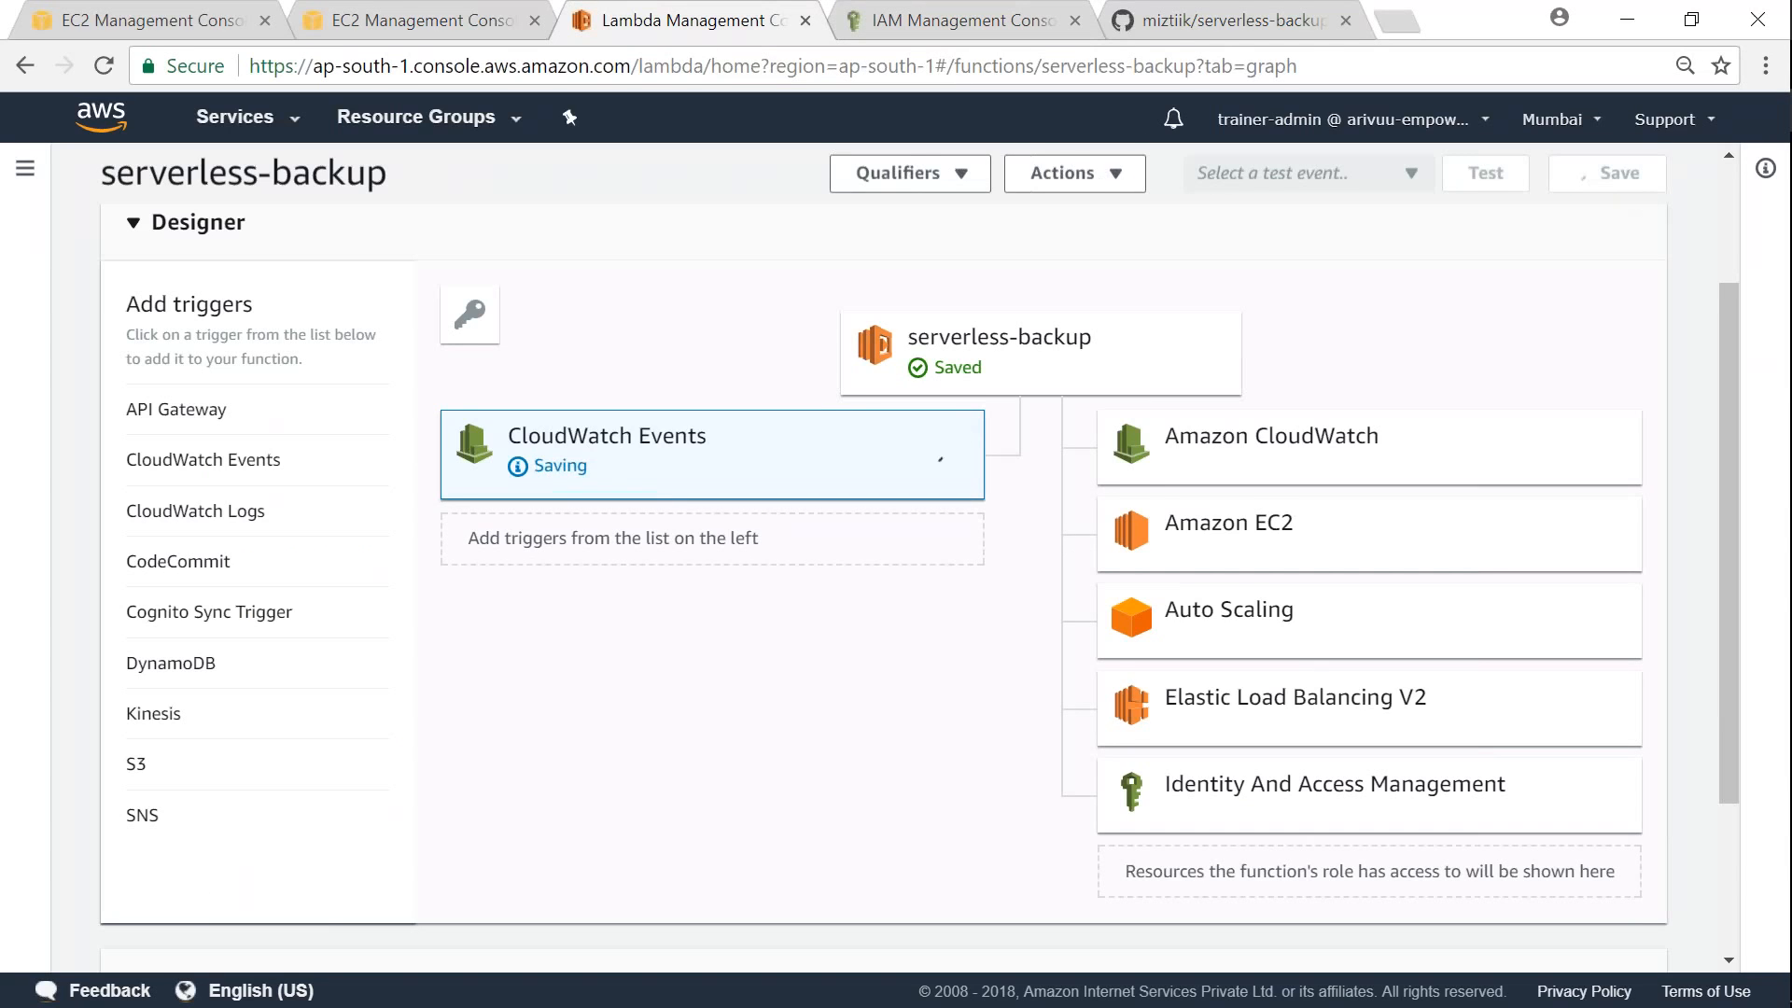
# Step: Check the CloudWatch Events trigger's save status, rule details and schedule expression
pyautogui.moveTo(580, 469); pyautogui.dragTo(534, 466)
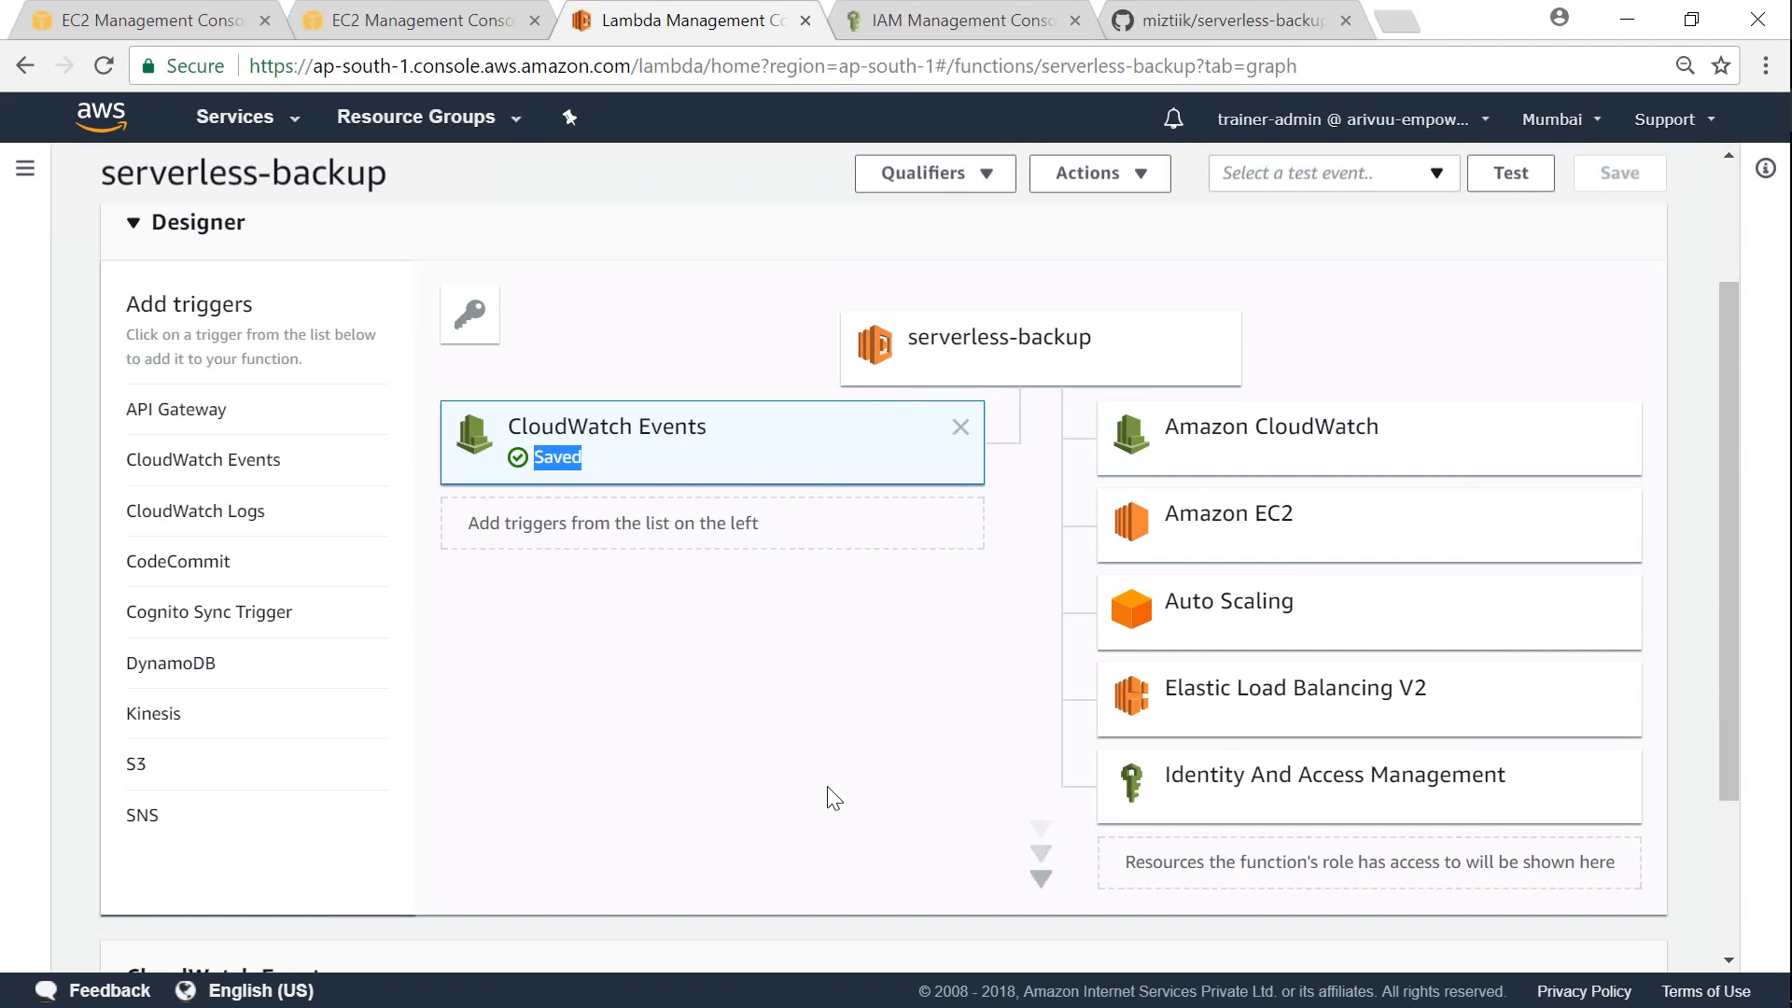
pyautogui.scroll(-3, 648, 787)
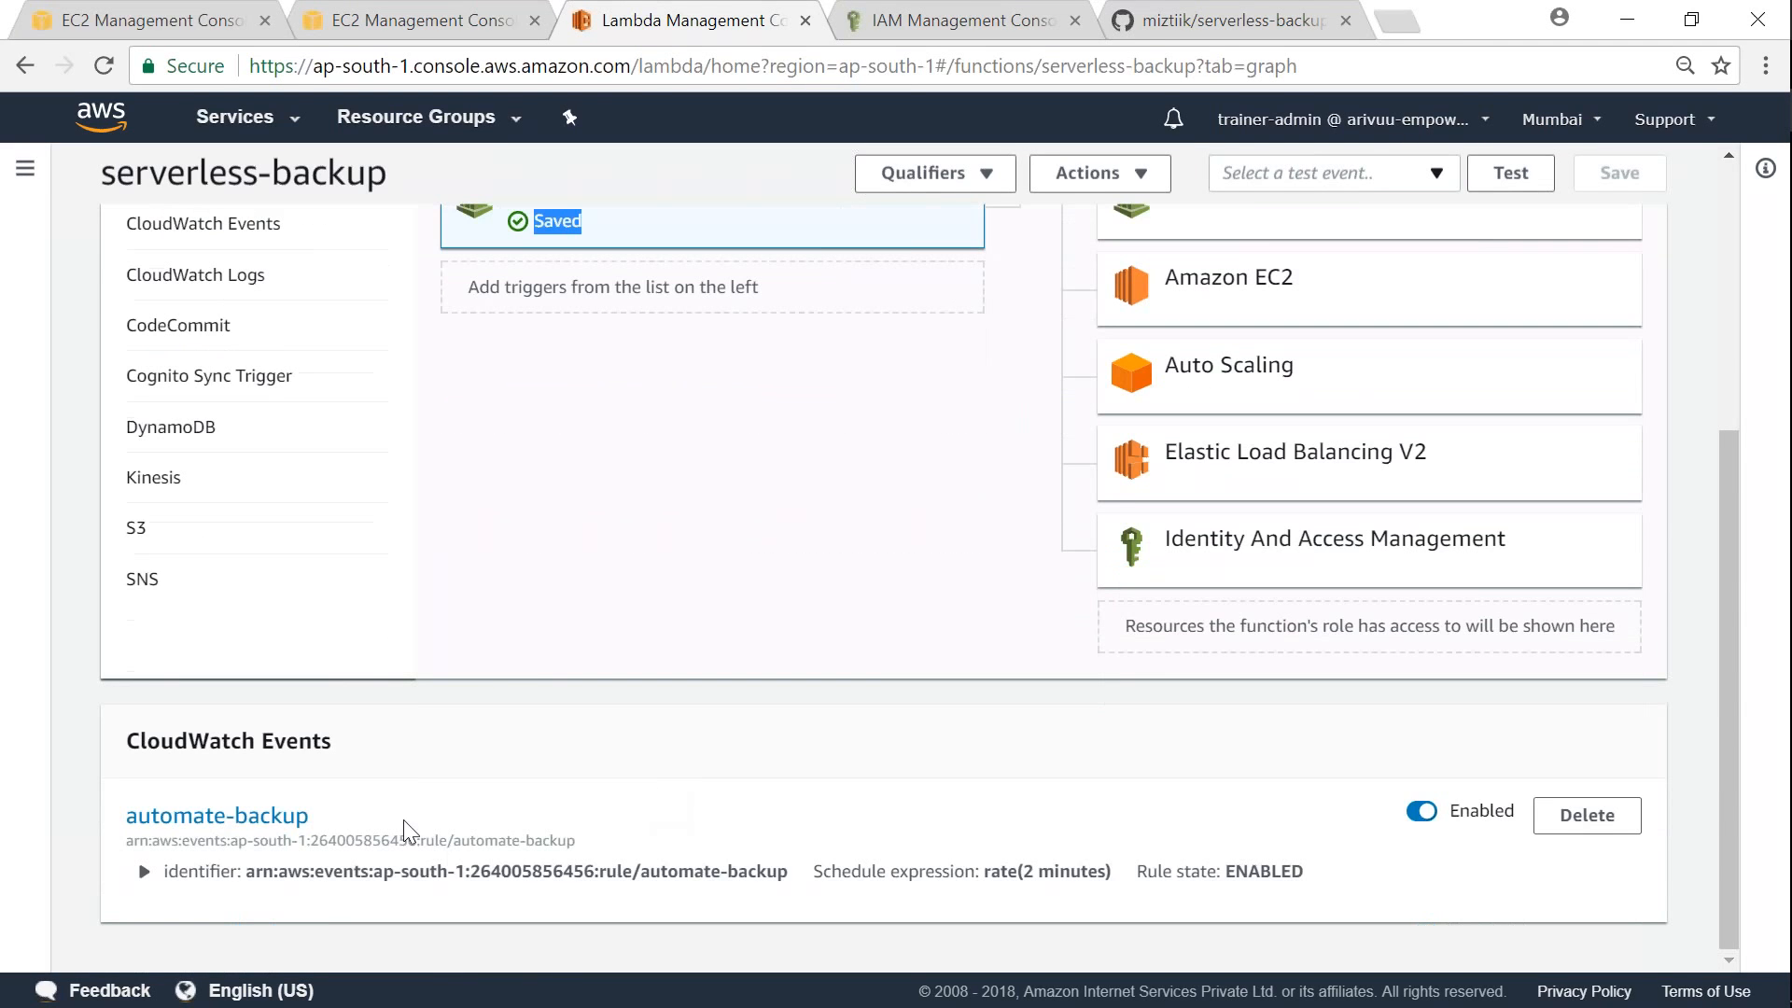
pyautogui.moveTo(129, 742); pyautogui.dragTo(569, 747)
pyautogui.click(877, 780)
pyautogui.moveTo(982, 874); pyautogui.dragTo(1111, 873)
pyautogui.click(1061, 796)
pyautogui.scroll(5, 1063, 844)
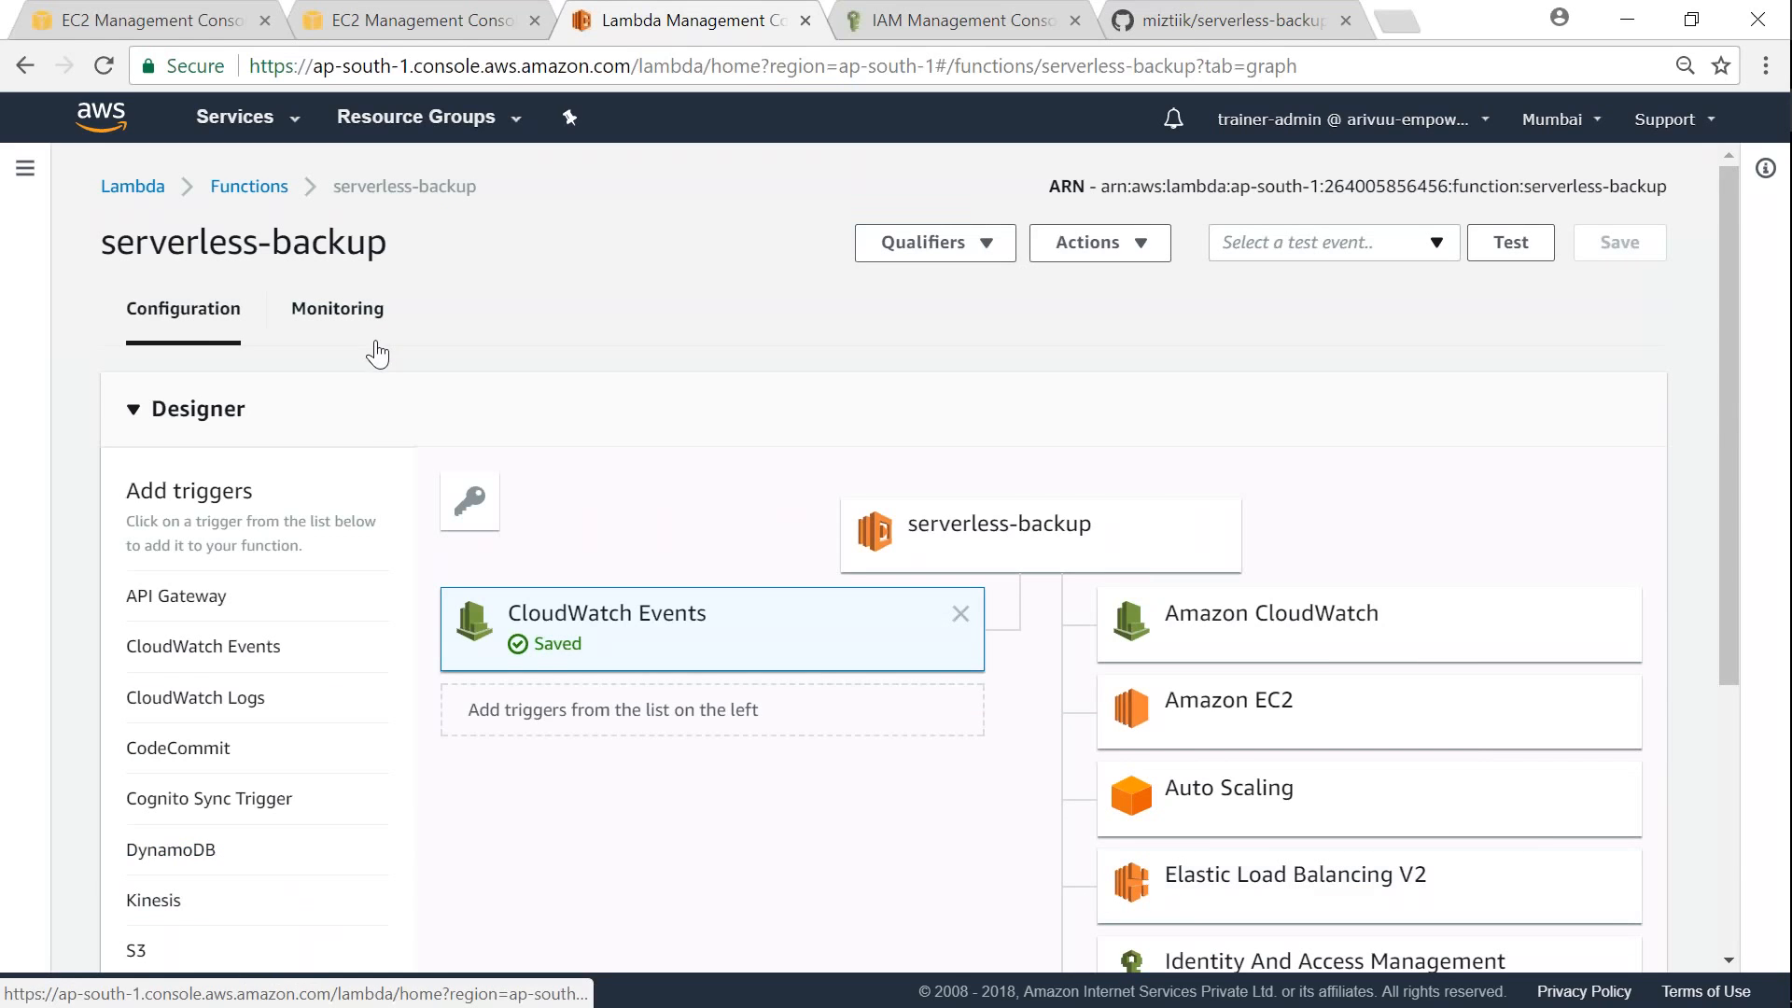
# Step: Open the function's monitoring metrics and examine its invocation count, duration and errors
pyautogui.click(364, 314)
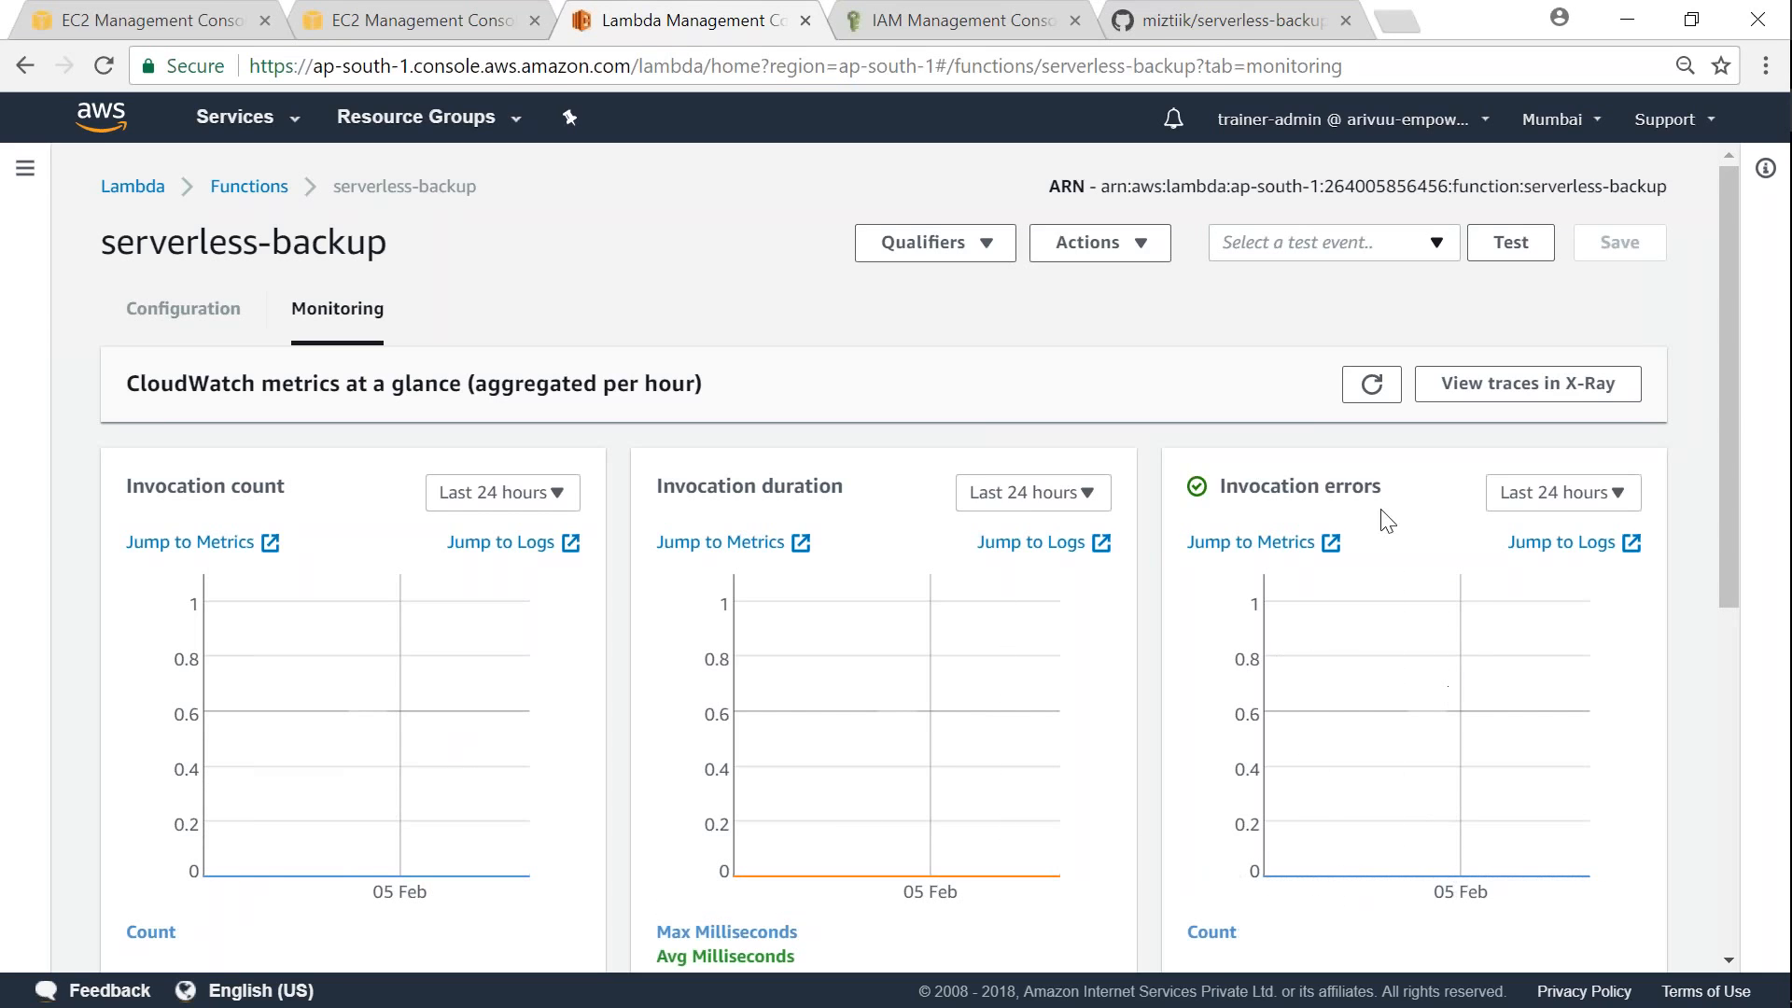
pyautogui.moveTo(1225, 490); pyautogui.dragTo(1380, 489)
pyautogui.click(1435, 506)
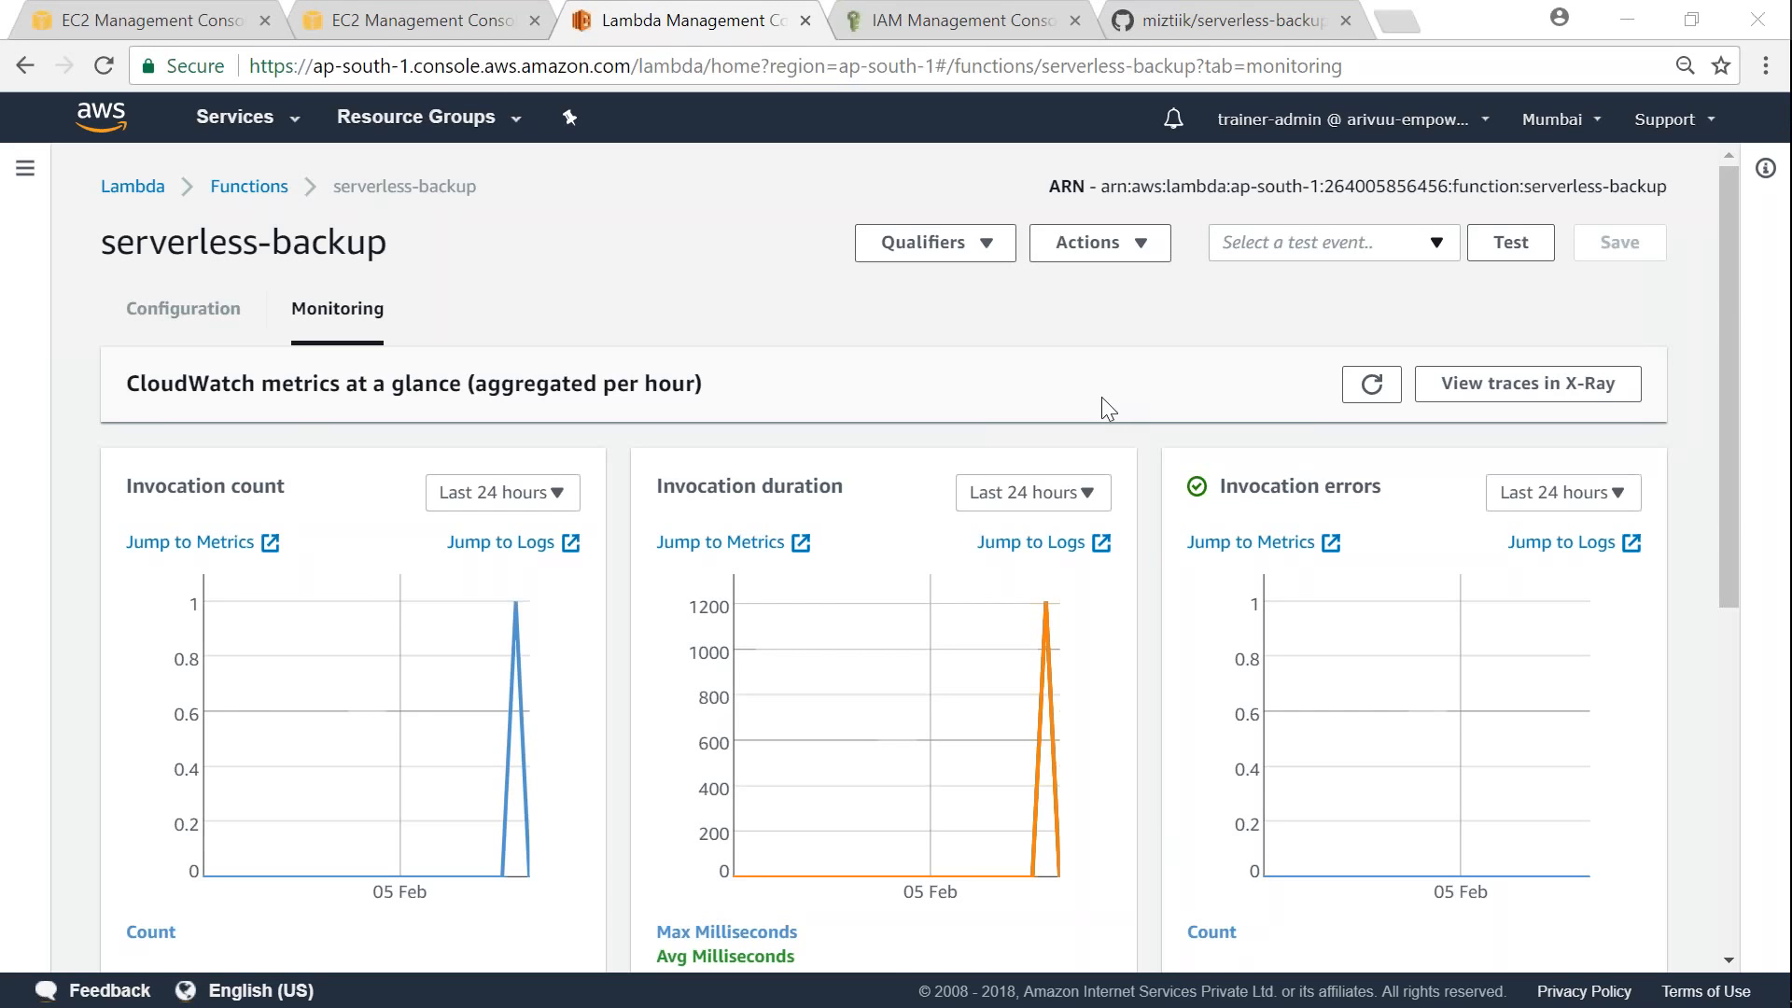
pyautogui.moveTo(516, 602)
# Step: Refresh the EBS snapshots list and check the new Lambda-Demo snapshot's DeleteOn date
pyautogui.click(441, 17)
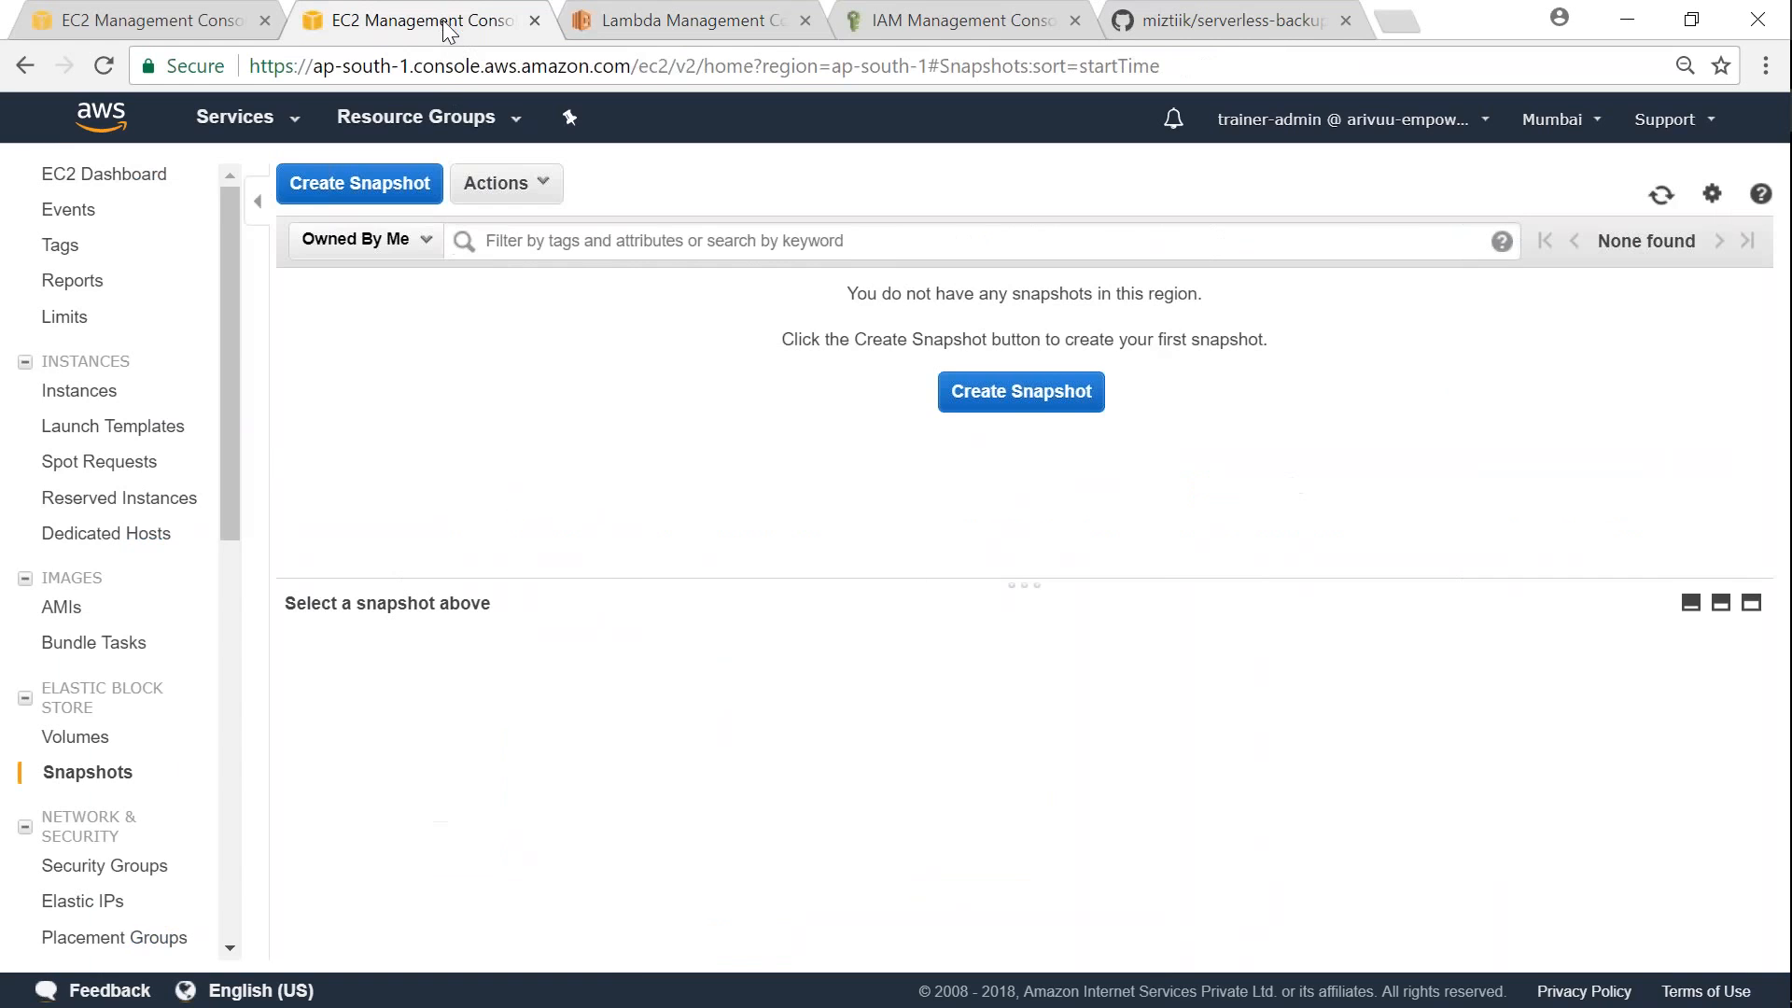
pyautogui.click(1660, 197)
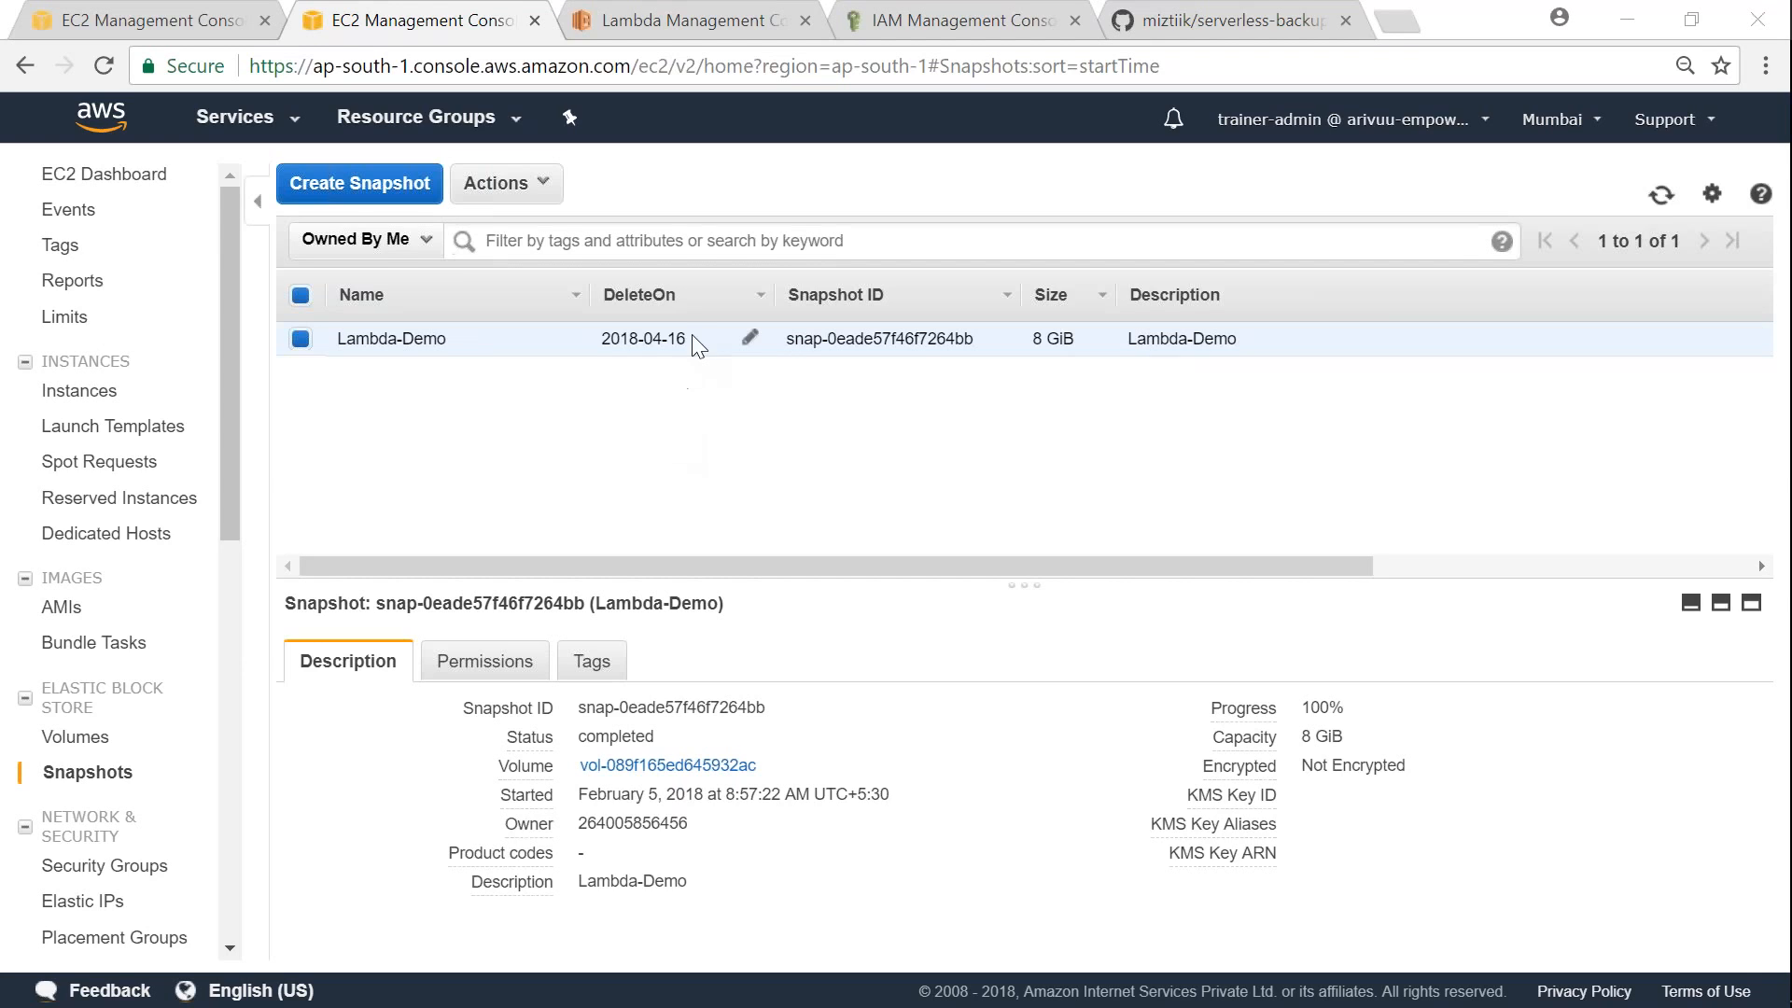
pyautogui.moveTo(684, 345)
pyautogui.mouseDown()
pyautogui.moveTo(602, 343)
pyautogui.moveTo(700, 354)
pyautogui.mouseUp()
pyautogui.click(688, 404)
# Step: Open the Lambda-Demo snapshot's tags and examine the DeleteOn key and its value
pyautogui.click(591, 661)
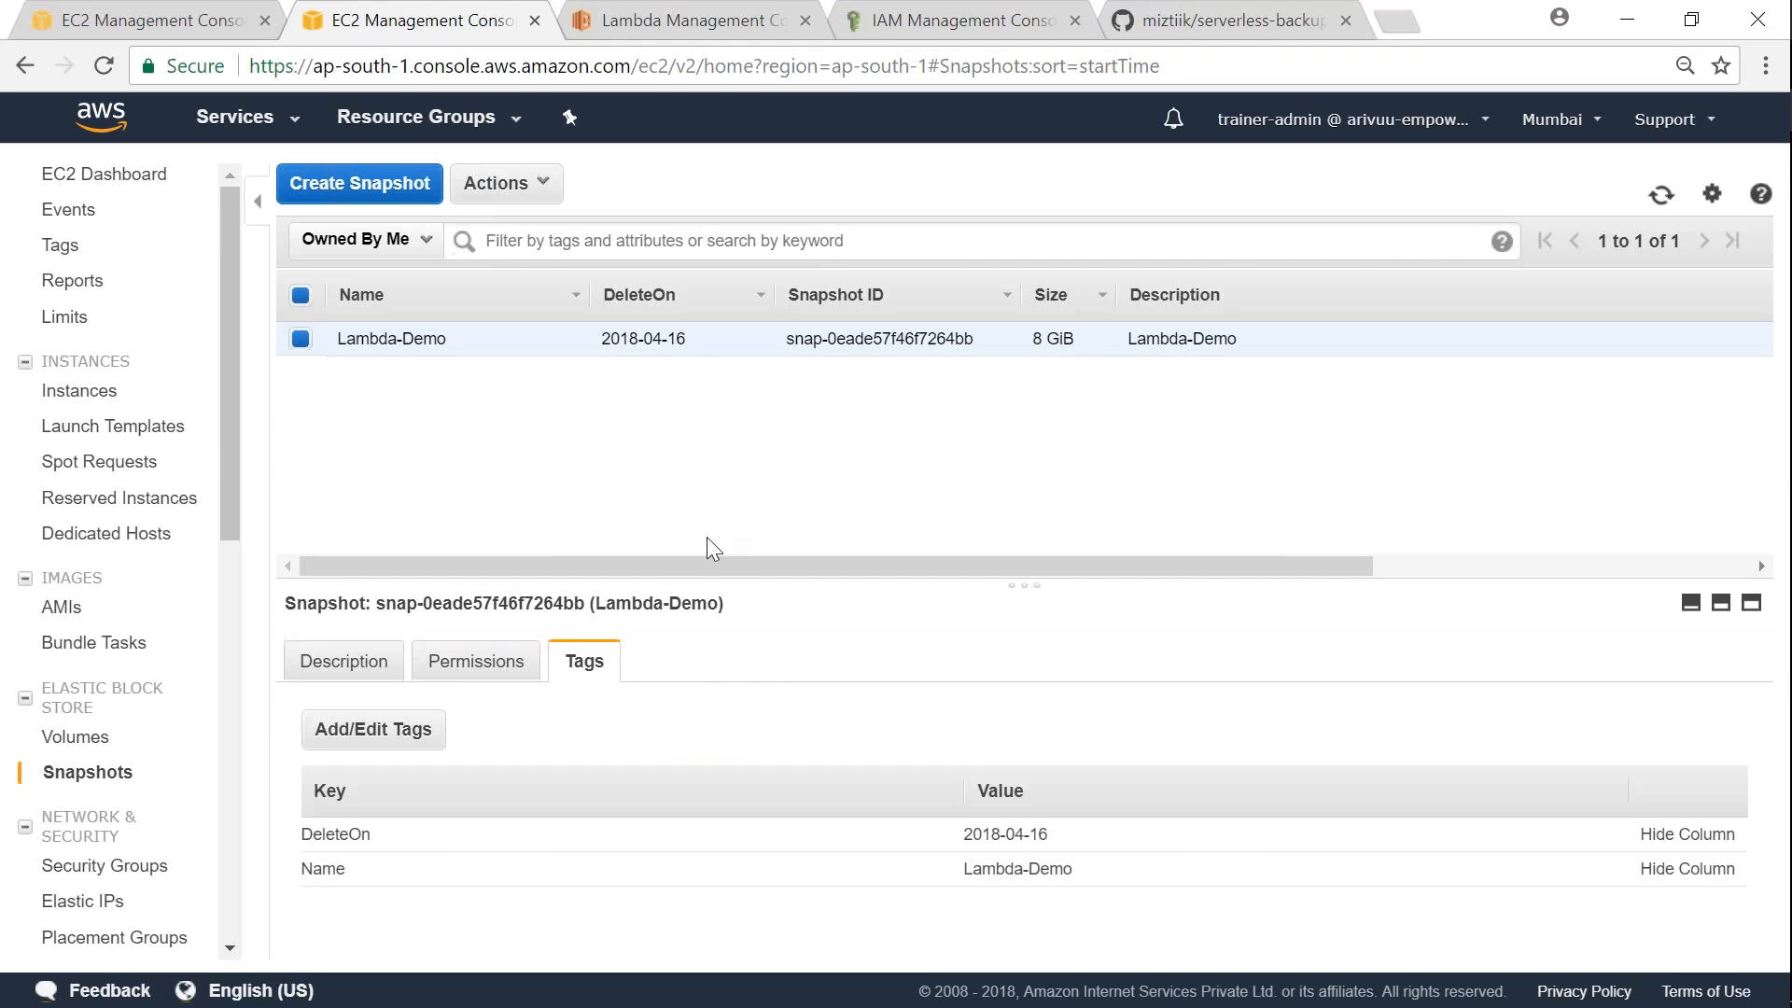
pyautogui.moveTo(710, 581); pyautogui.dragTo(726, 444)
pyautogui.moveTo(965, 693); pyautogui.dragTo(1079, 748)
pyautogui.click(1006, 729)
pyautogui.click(1060, 772)
pyautogui.moveTo(303, 696); pyautogui.dragTo(372, 695)
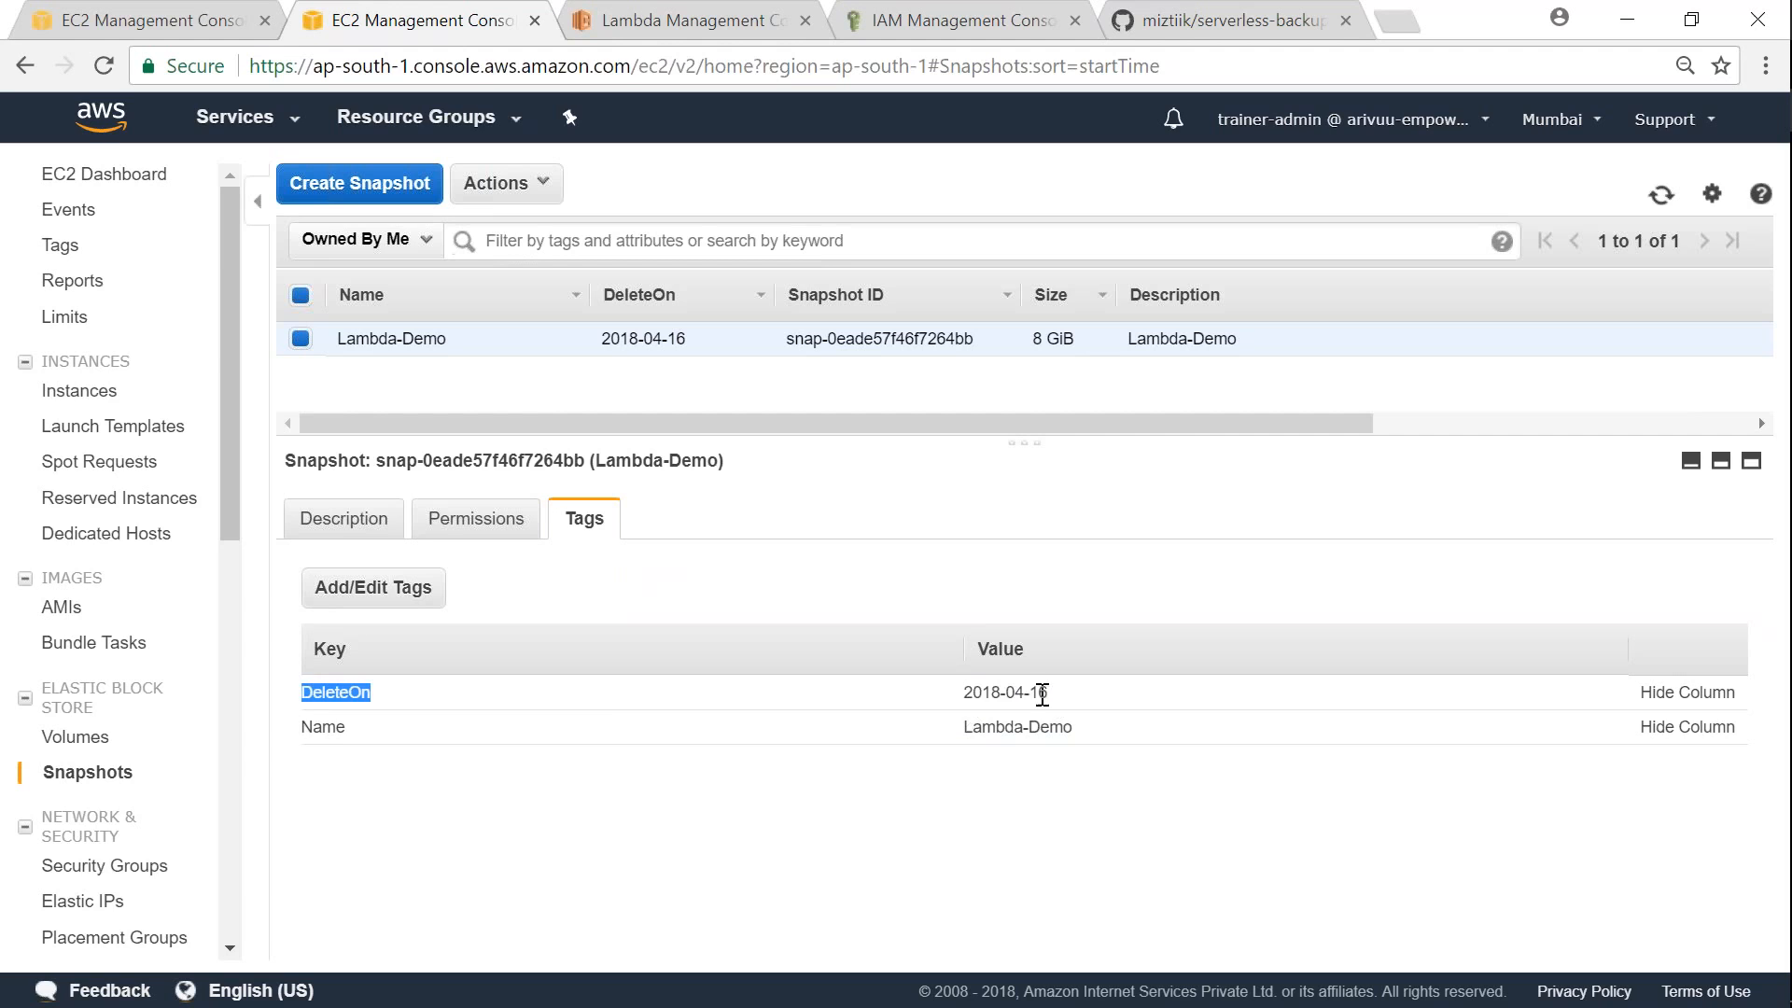
pyautogui.moveTo(1049, 697); pyautogui.dragTo(965, 695)
pyautogui.click(1009, 725)
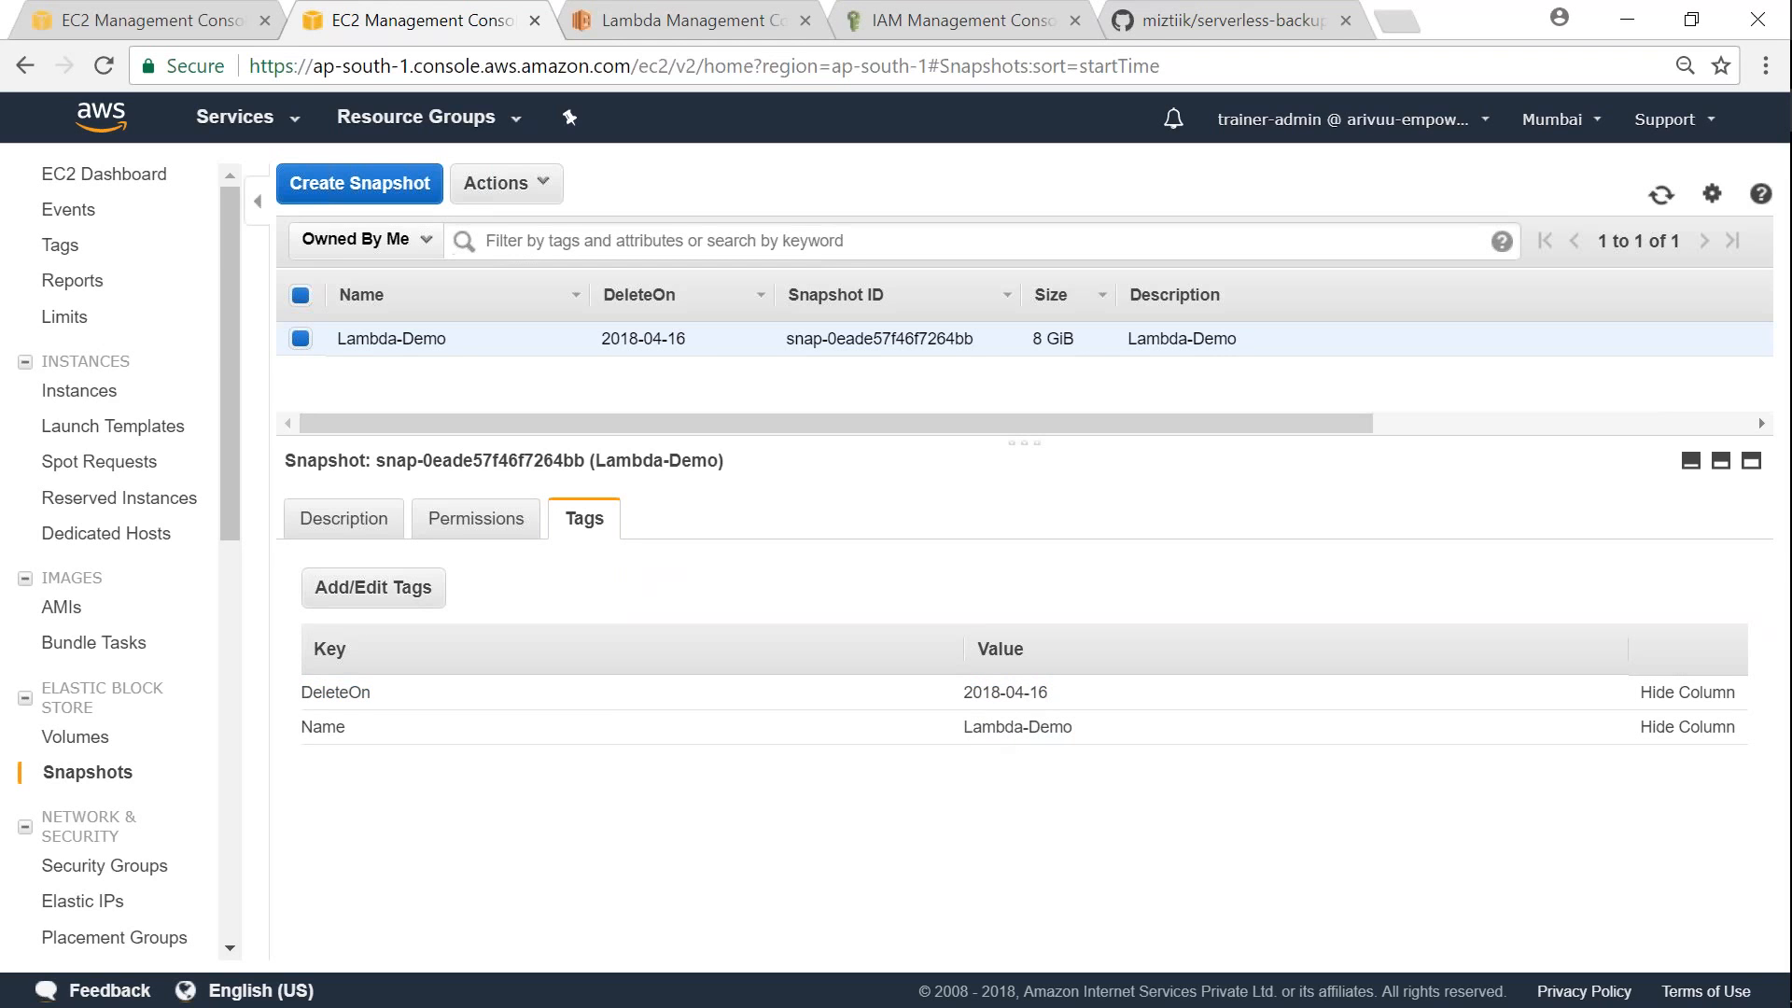
# Step: Review the RetentionTag and RetentionInDays variables in the serverless-backup code on GitHub
pyautogui.click(1214, 21)
pyautogui.click(850, 561)
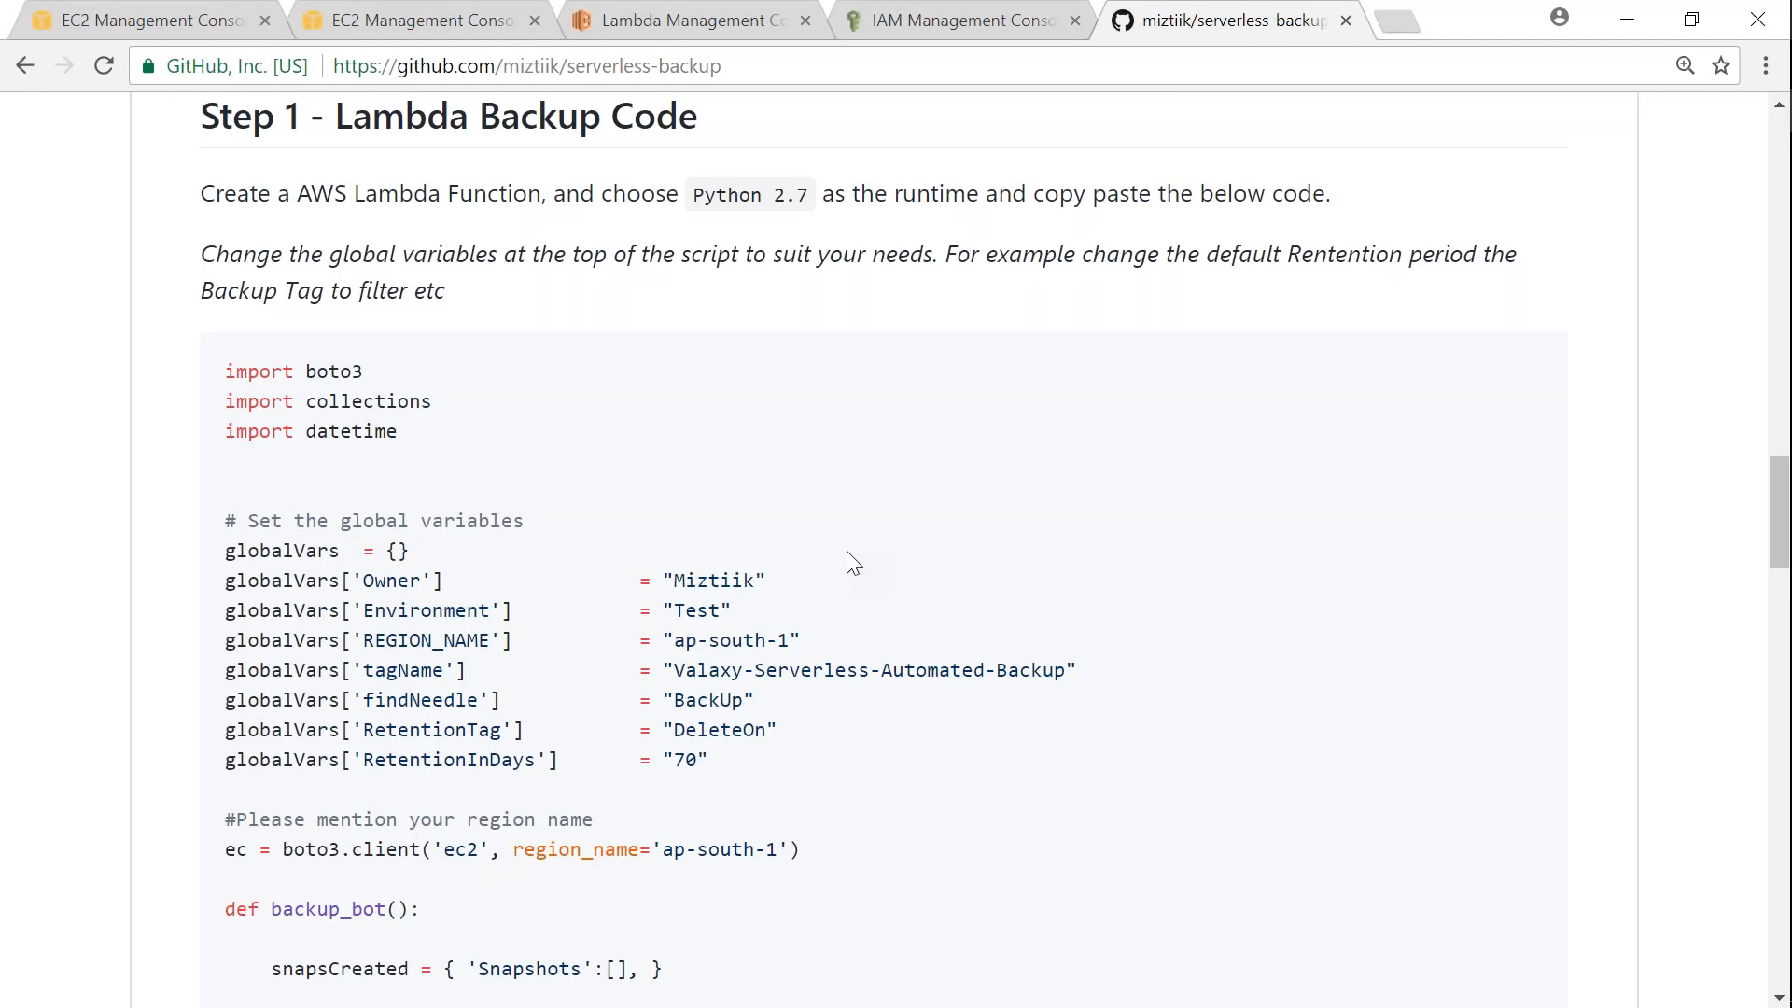
pyautogui.moveTo(228, 729); pyautogui.dragTo(778, 733)
pyautogui.click(668, 738)
pyautogui.moveTo(671, 734); pyautogui.dragTo(754, 732)
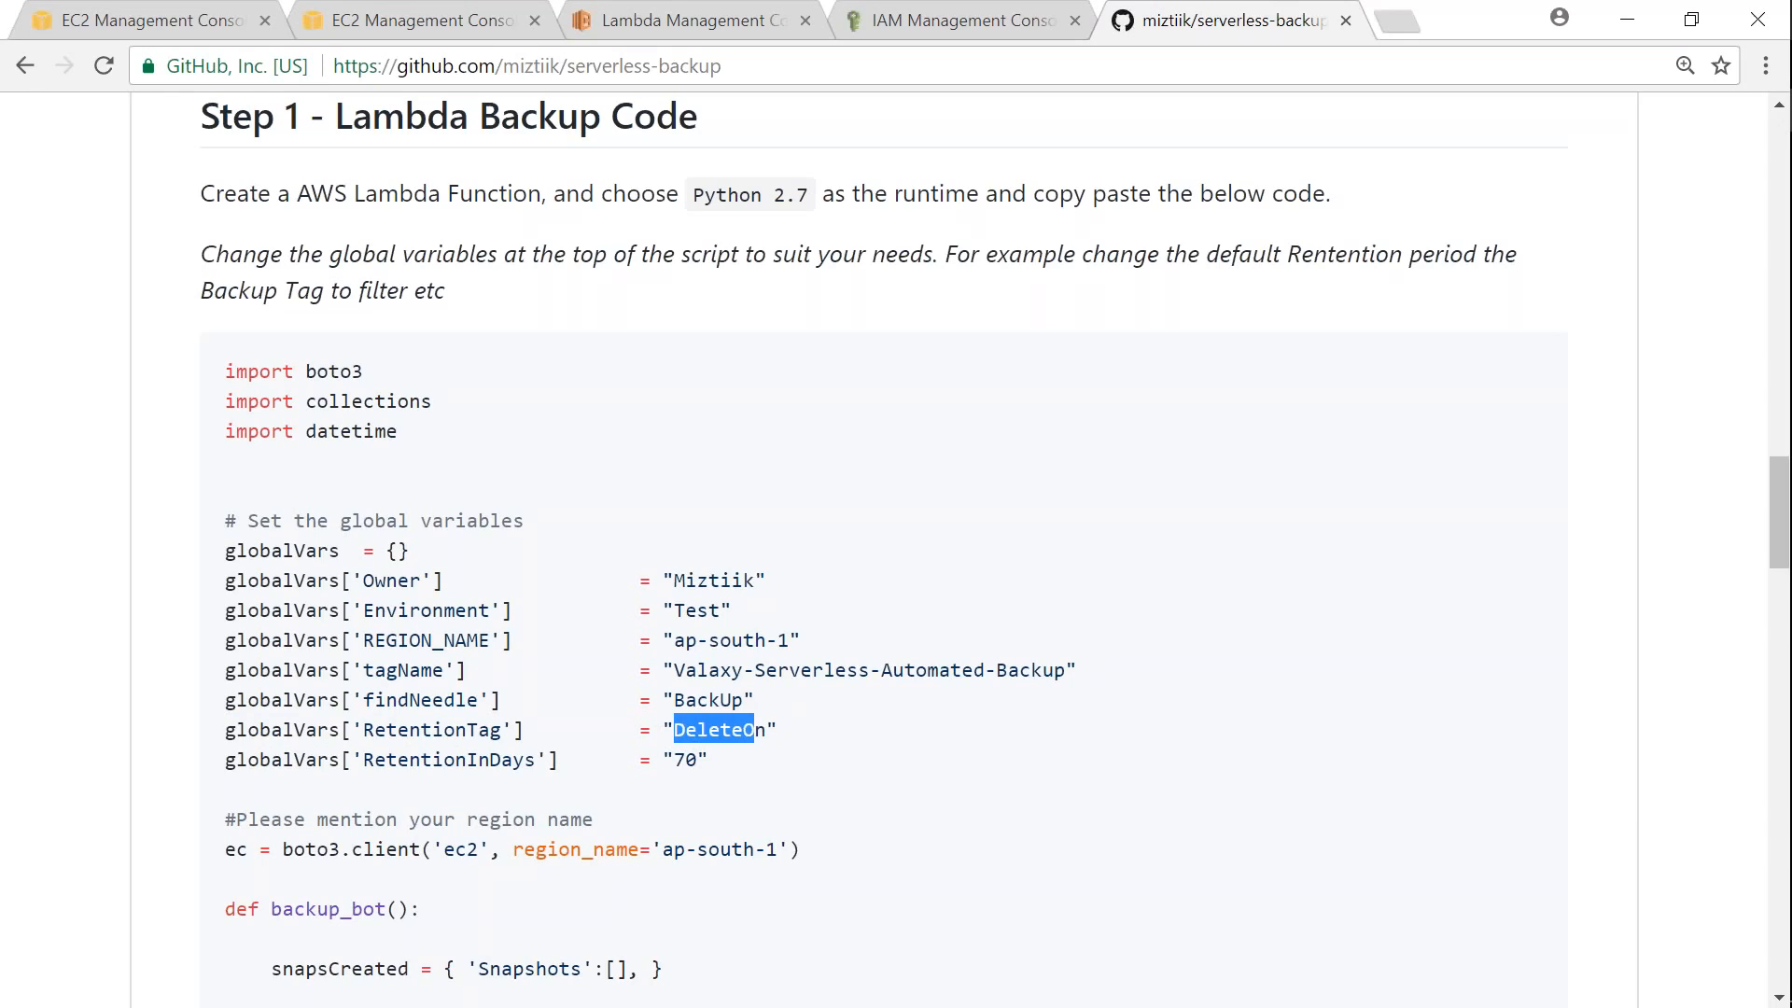
pyautogui.click(743, 758)
pyautogui.doubleClick(702, 738)
pyautogui.moveTo(673, 761); pyautogui.dragTo(700, 761)
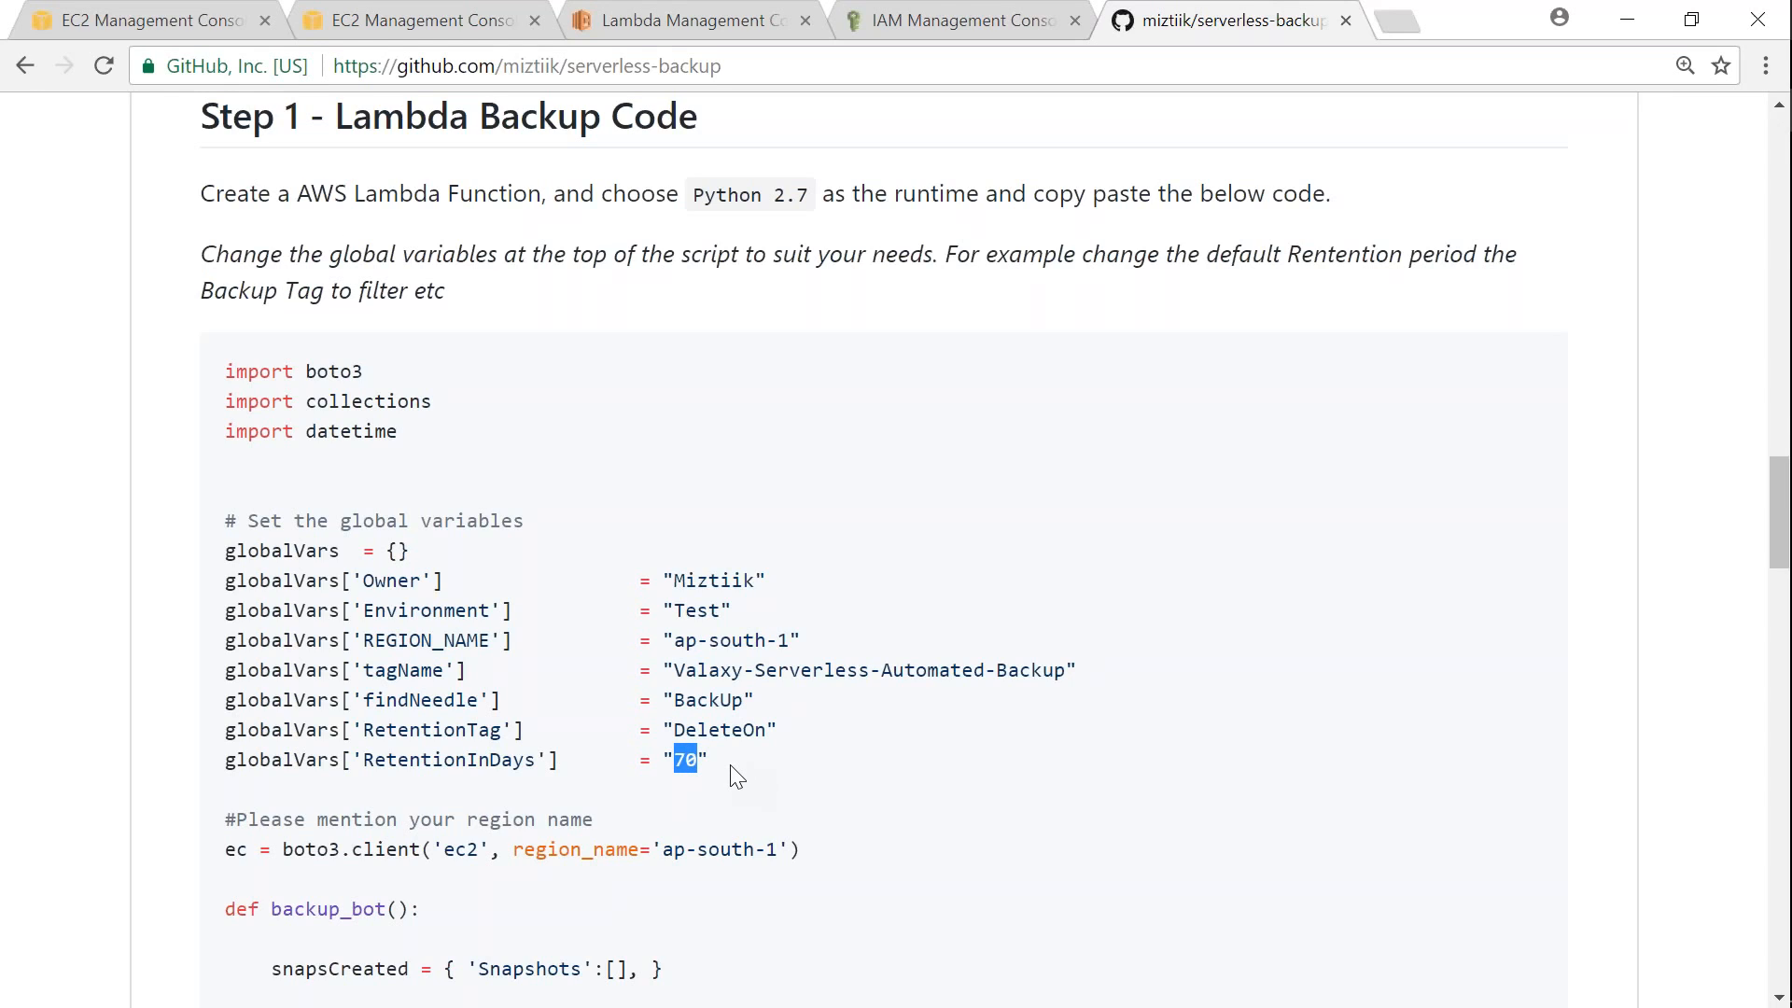
pyautogui.doubleClick(715, 730)
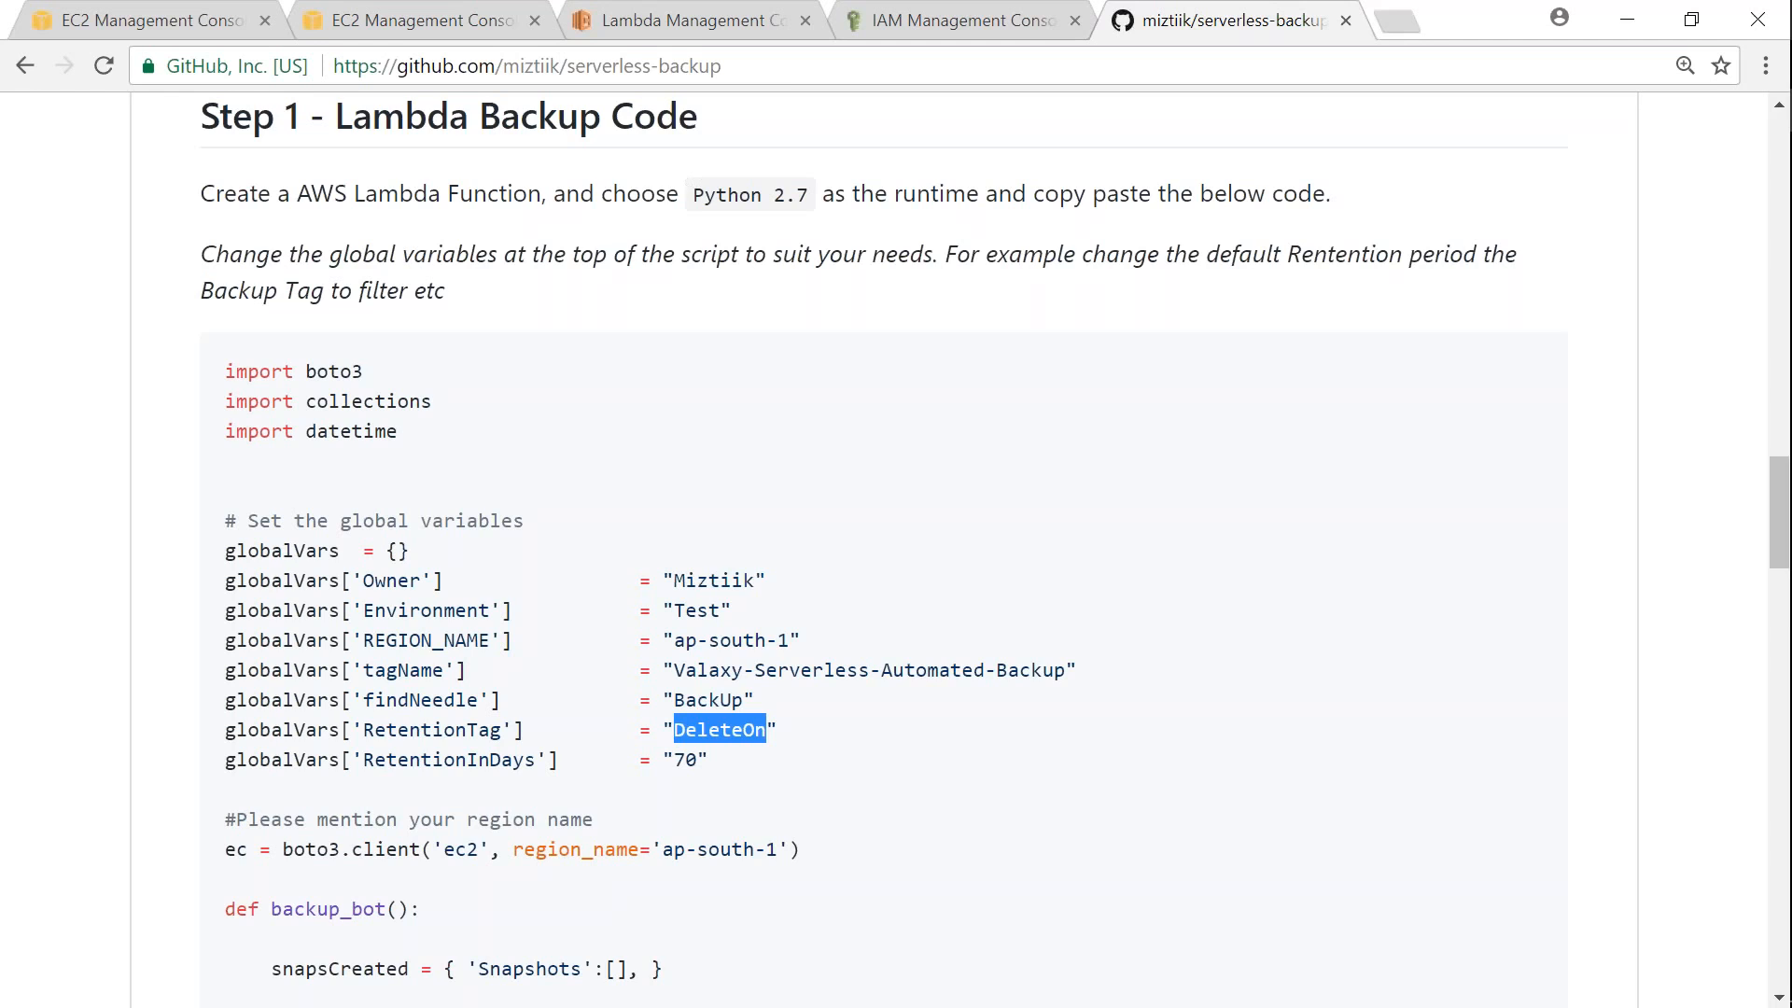
# Step: Return to the EC2 snapshot's tags and check the DeleteOn date against the retention settings
pyautogui.click(690, 25)
pyautogui.click(476, 19)
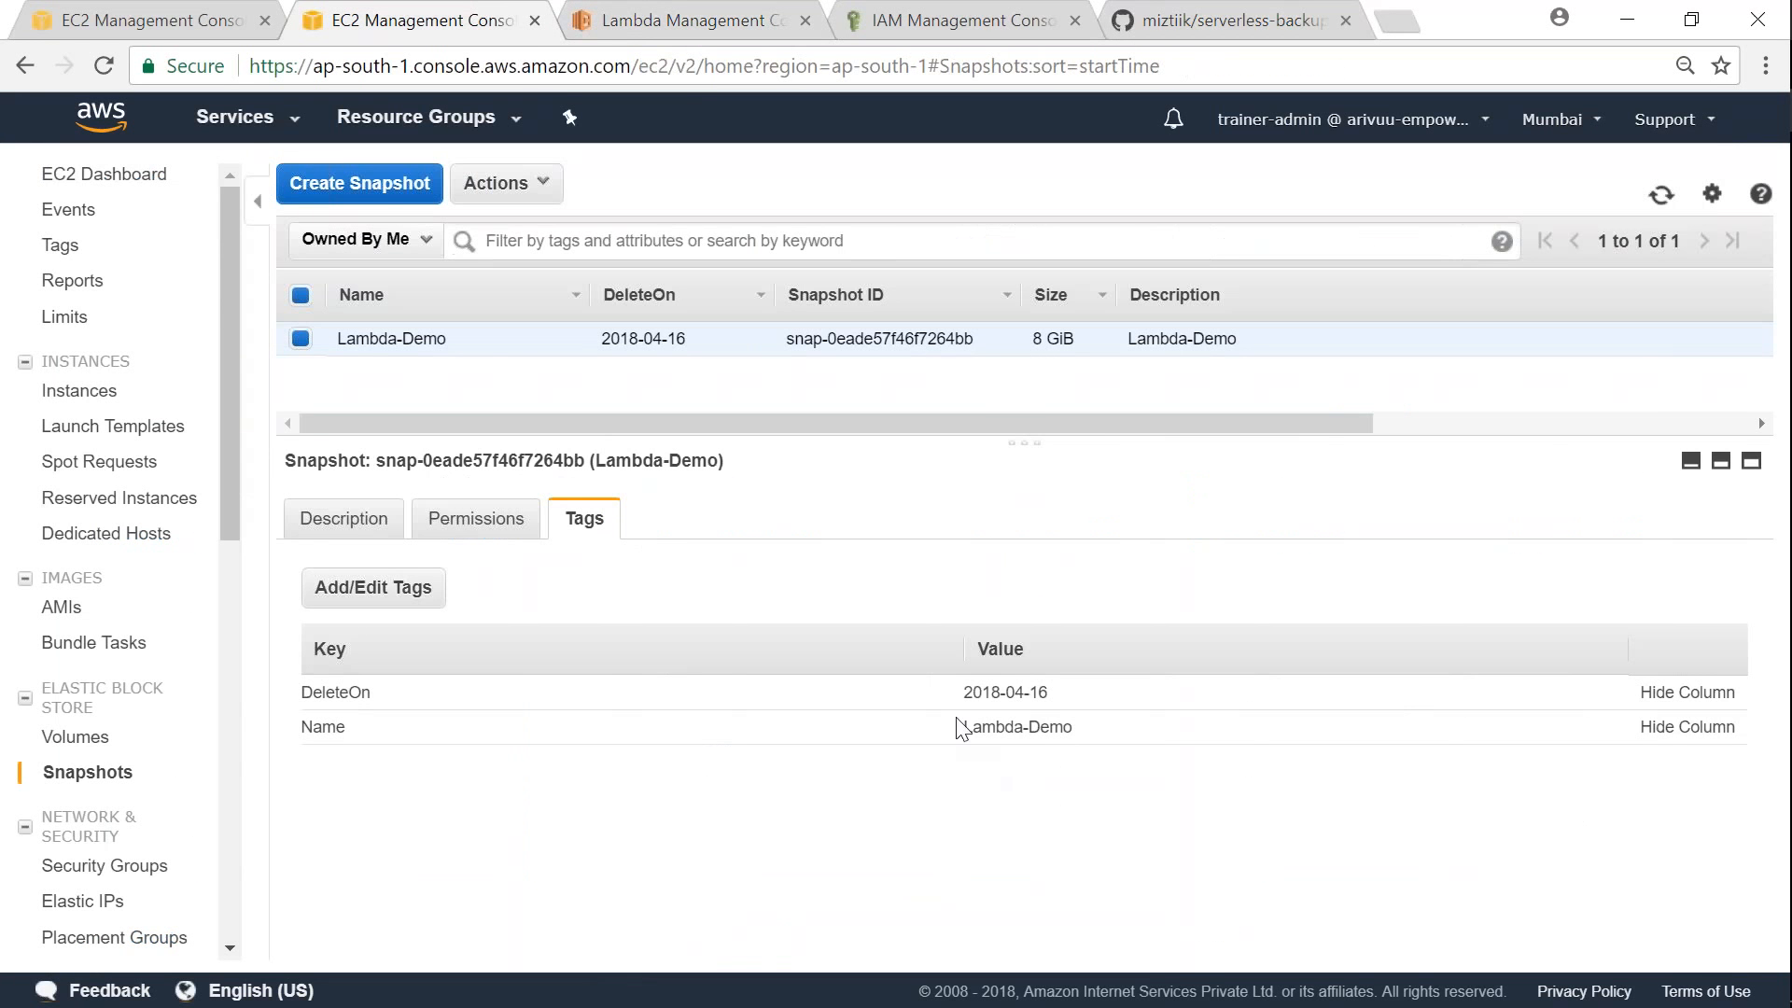
pyautogui.moveTo(962, 698); pyautogui.dragTo(1050, 699)
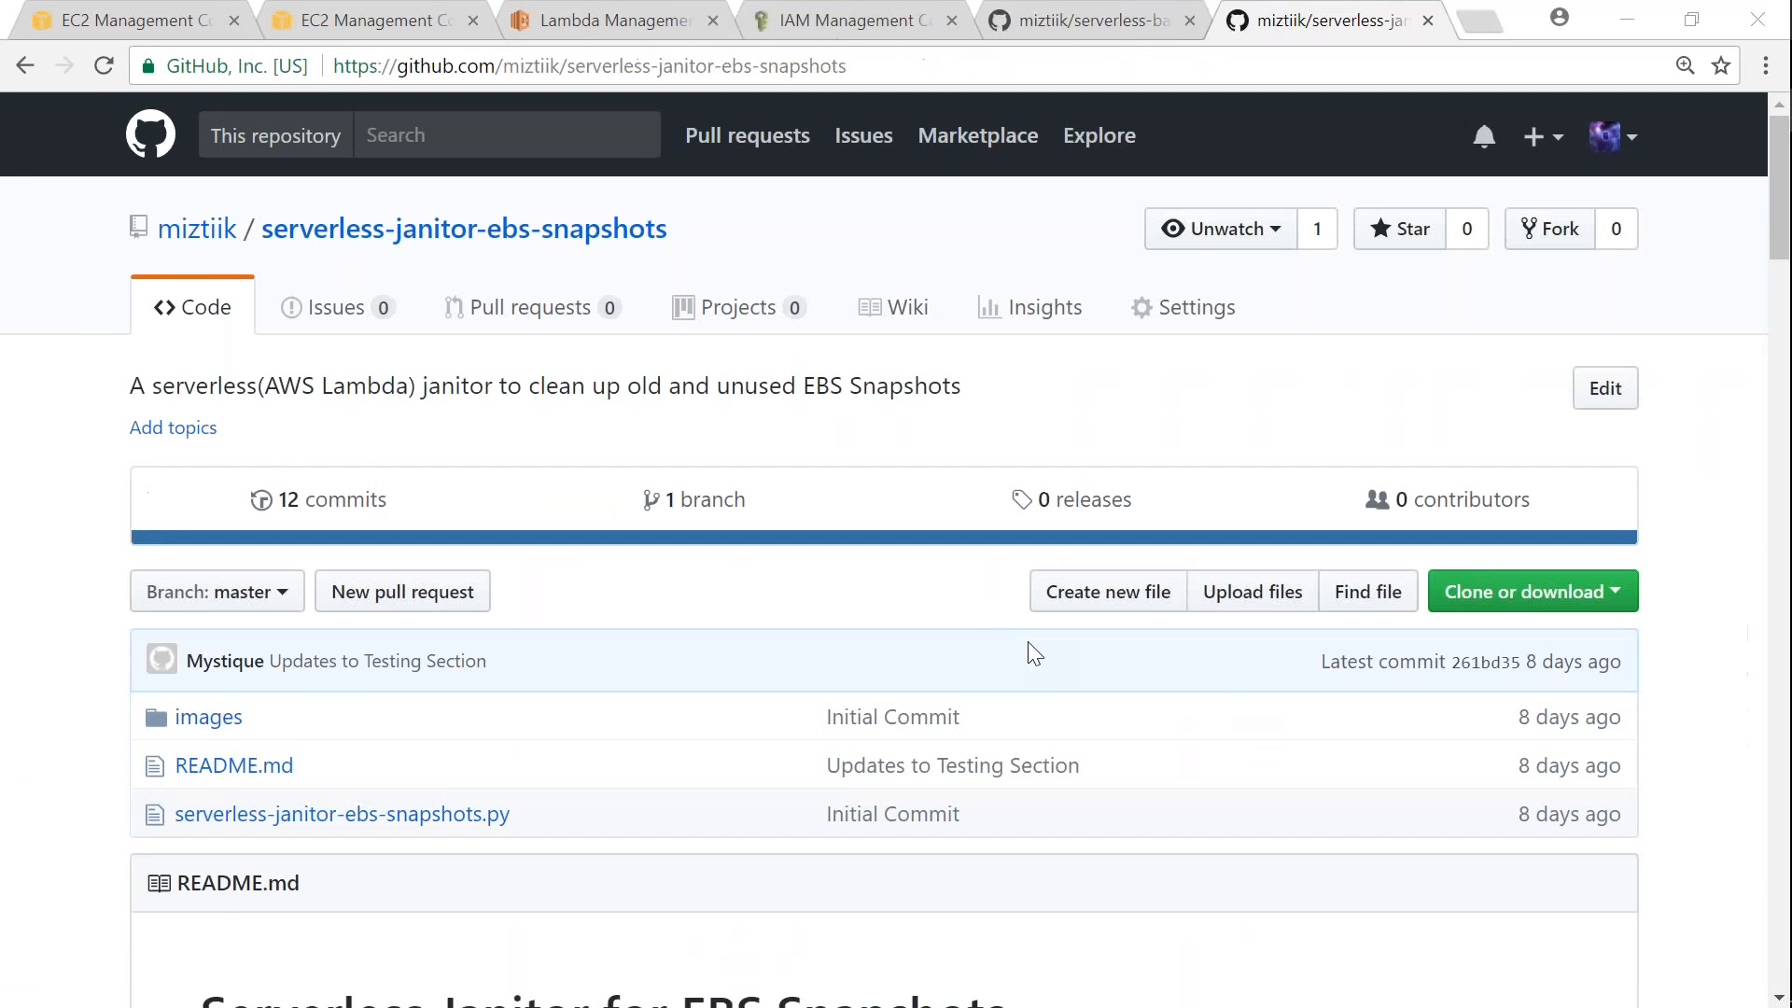
# Step: Read the introduction and workflow diagram in the serverless-janitor-ebs-snapshots README on GitHub
pyautogui.scroll(-3, 974, 629)
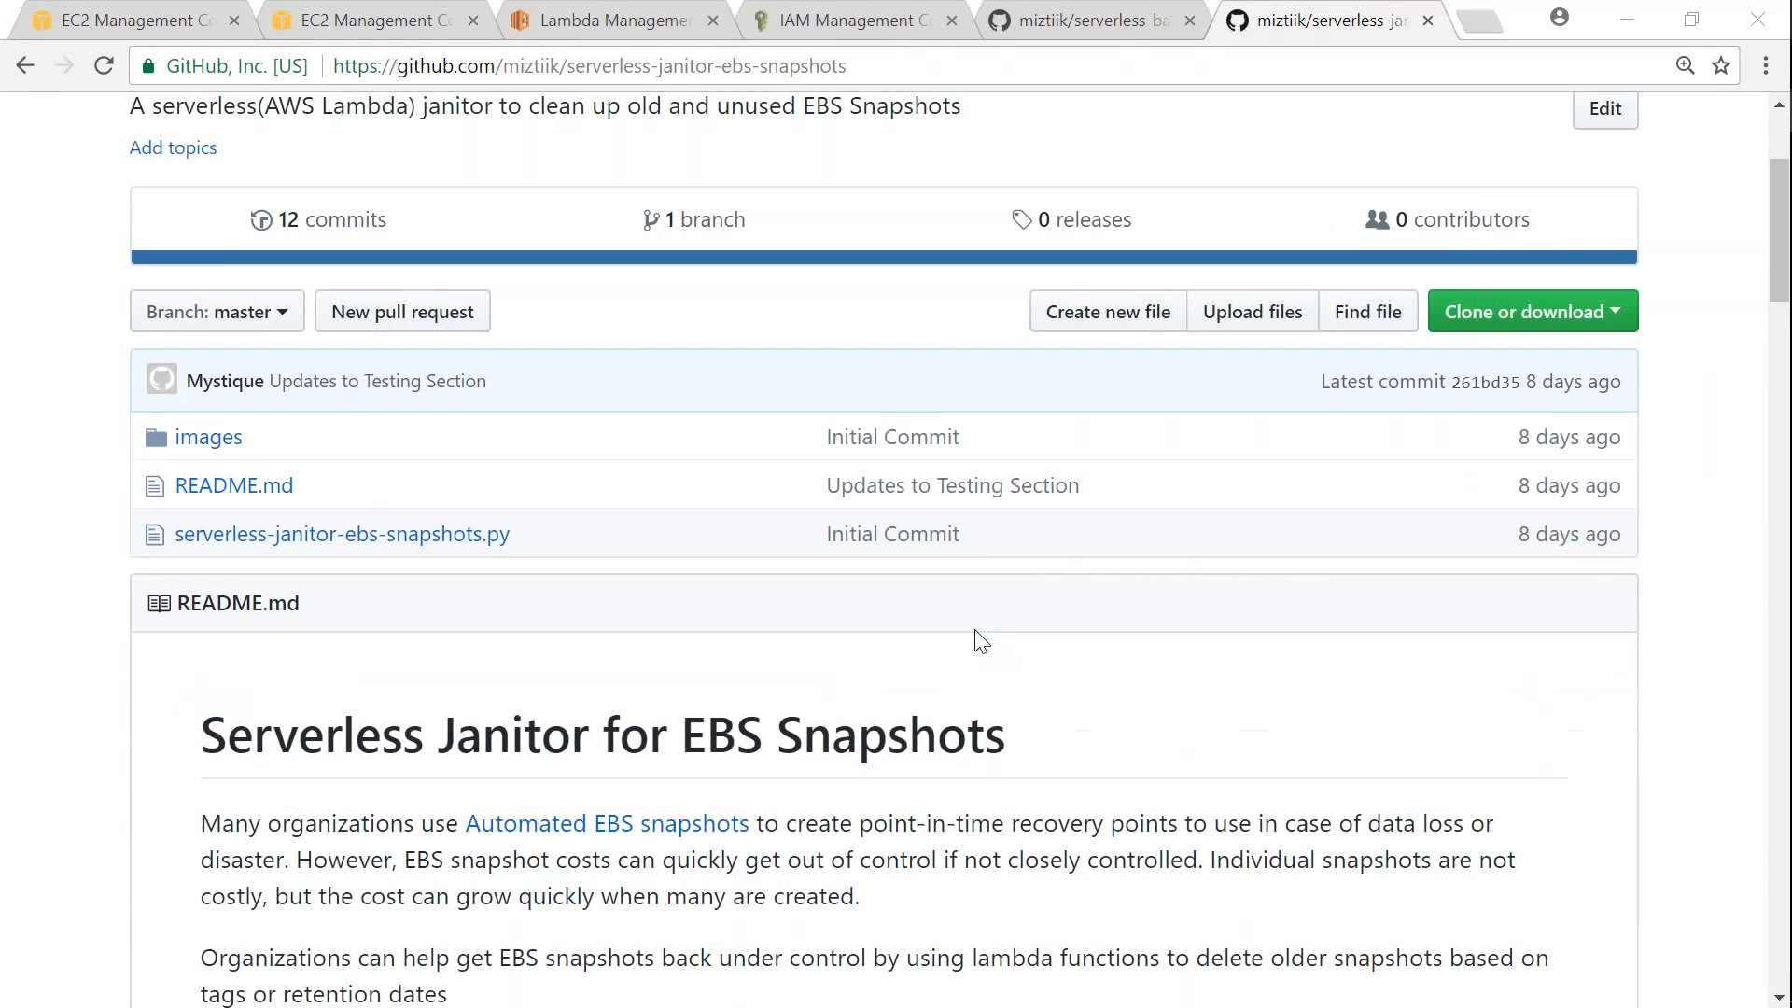
pyautogui.scroll(-2, 981, 640)
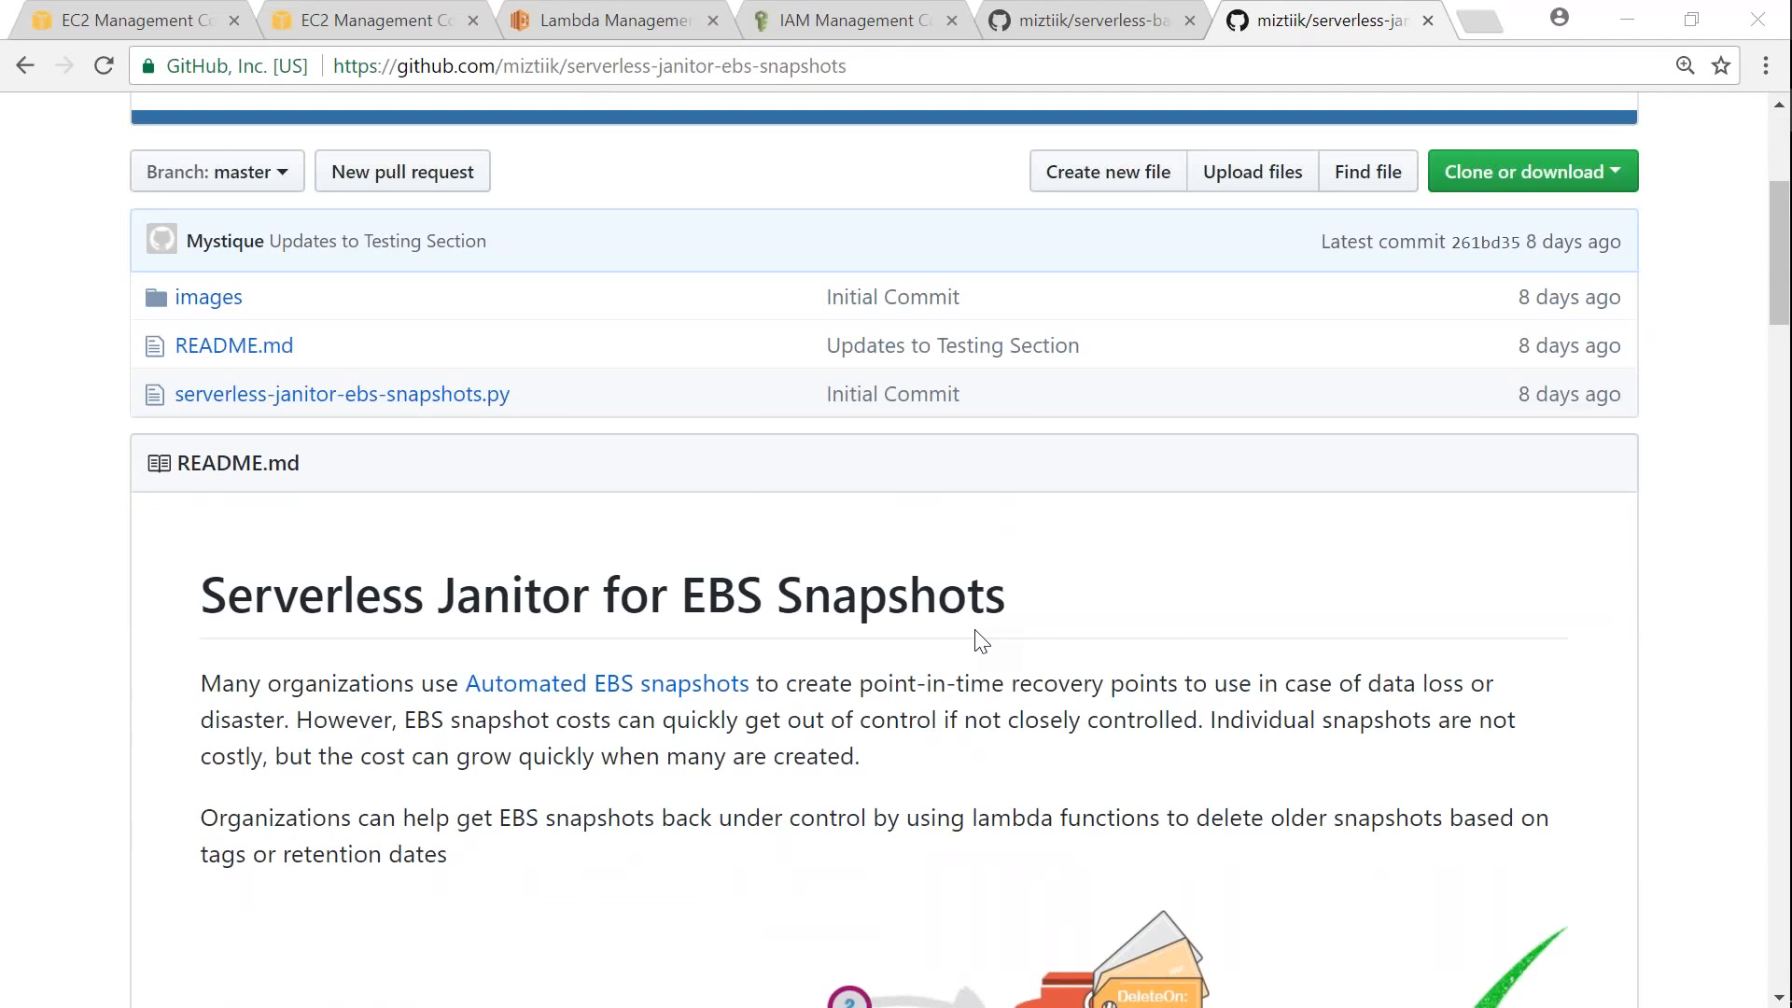
pyautogui.scroll(-2, 981, 640)
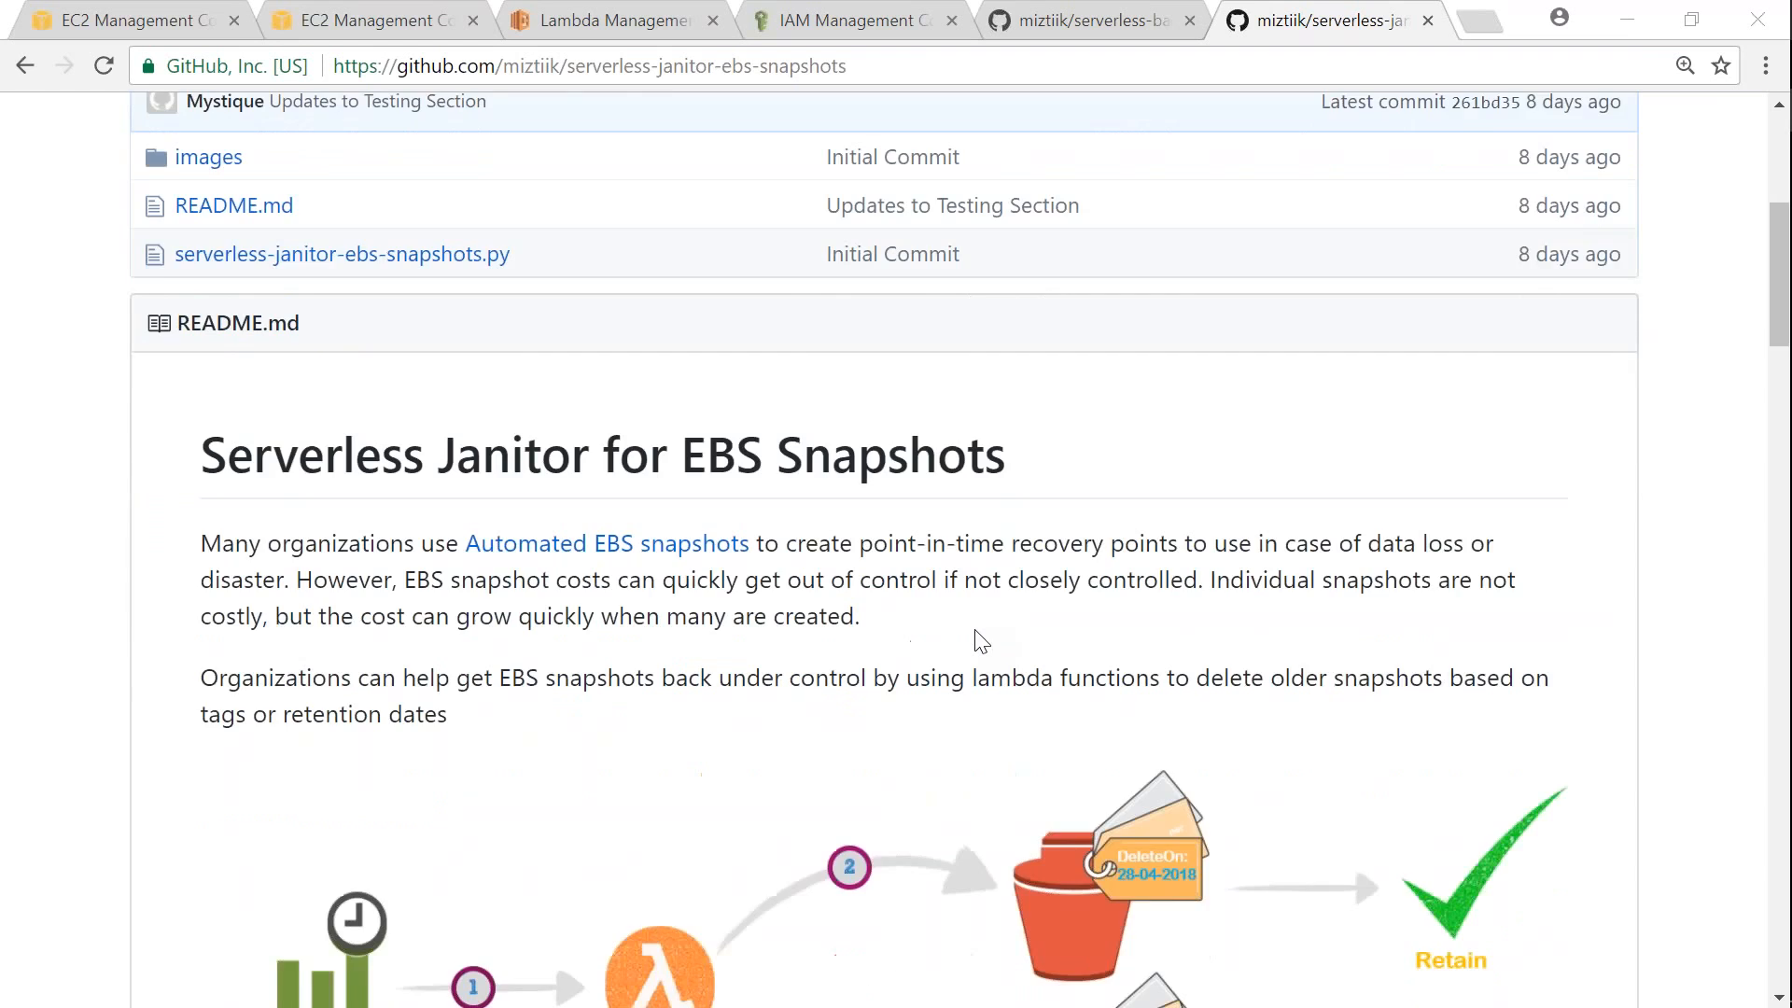
pyautogui.scroll(2, 981, 641)
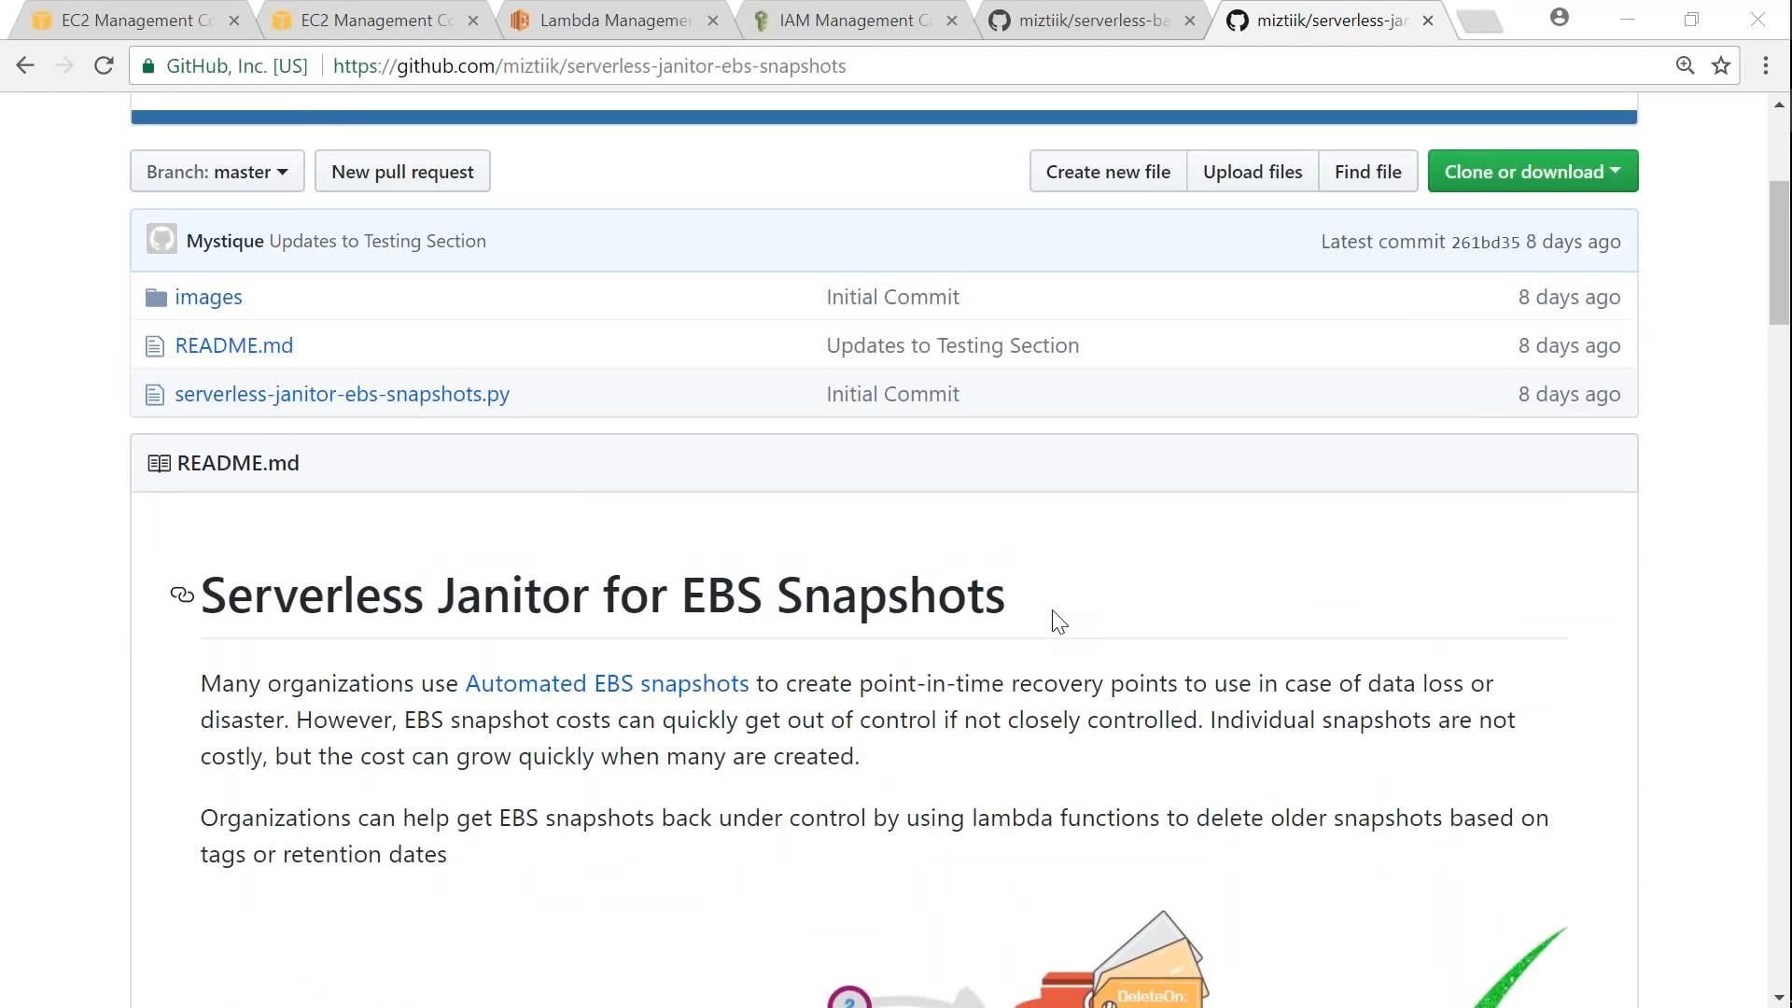
pyautogui.scroll(-10, 1059, 621)
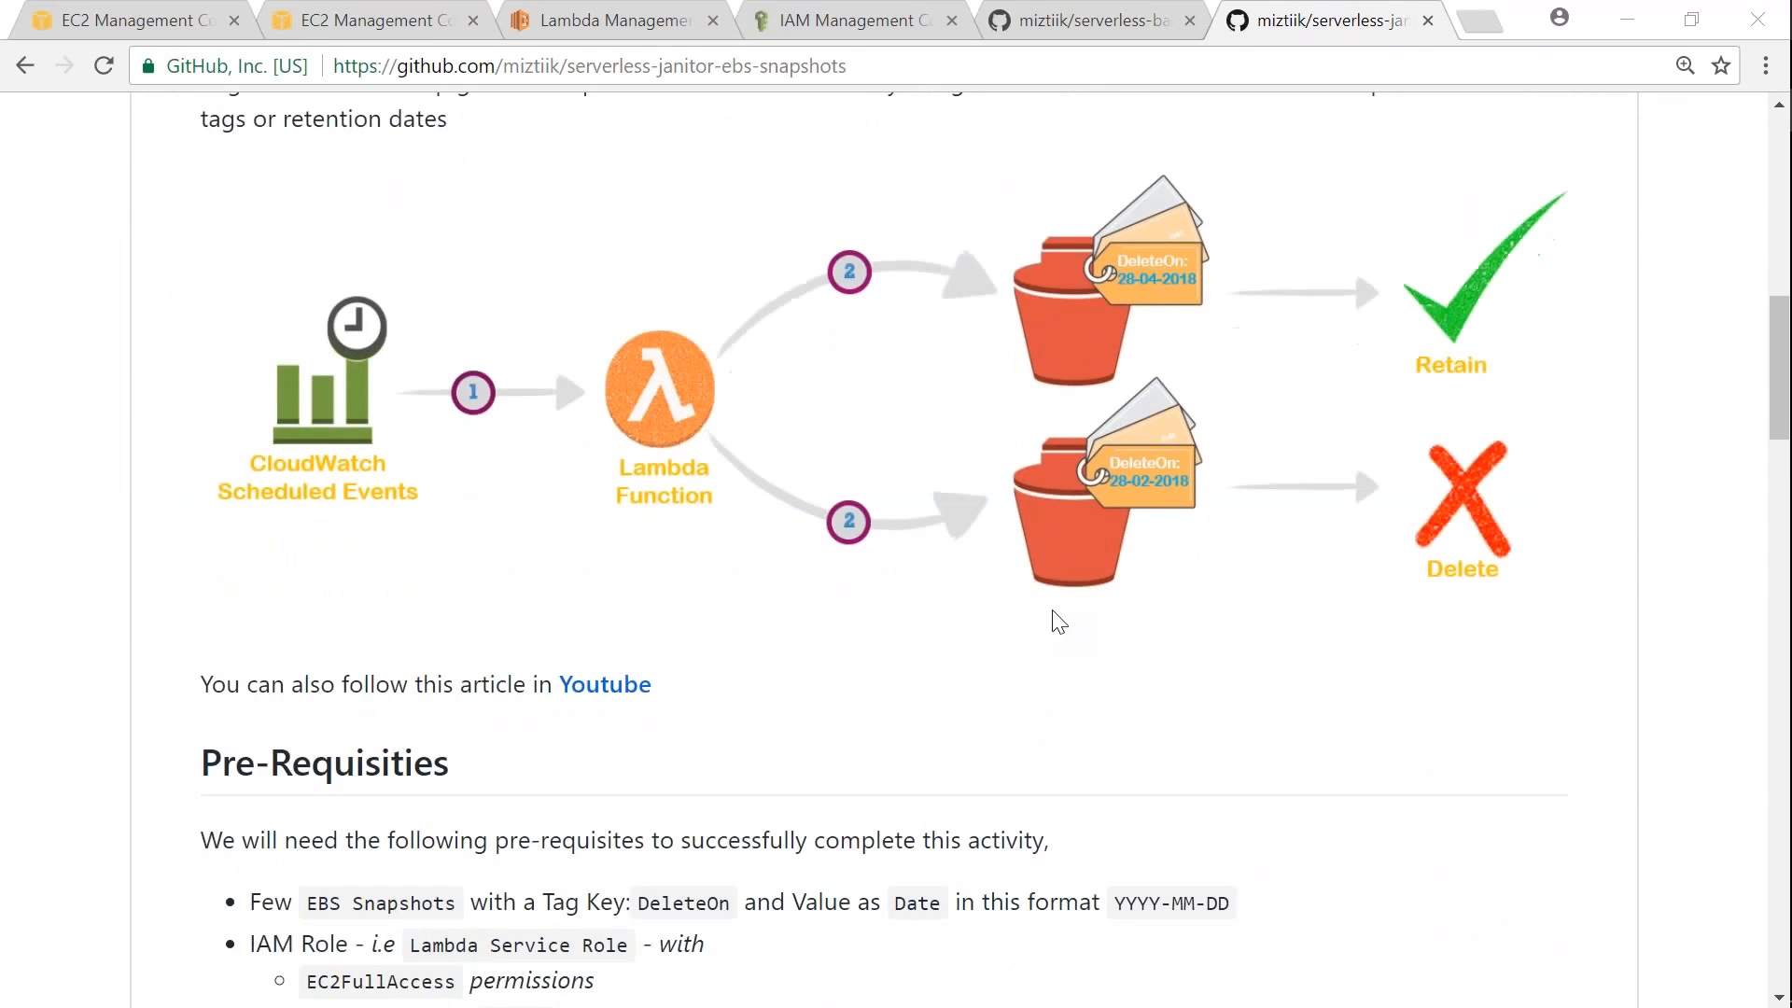
# Step: Examine the README's prerequisite for EBS snapshots: the DeleteOn tag key and its YYYY-MM-DD date format
pyautogui.scroll(-4, 1059, 622)
pyautogui.moveTo(307, 519); pyautogui.dragTo(454, 521)
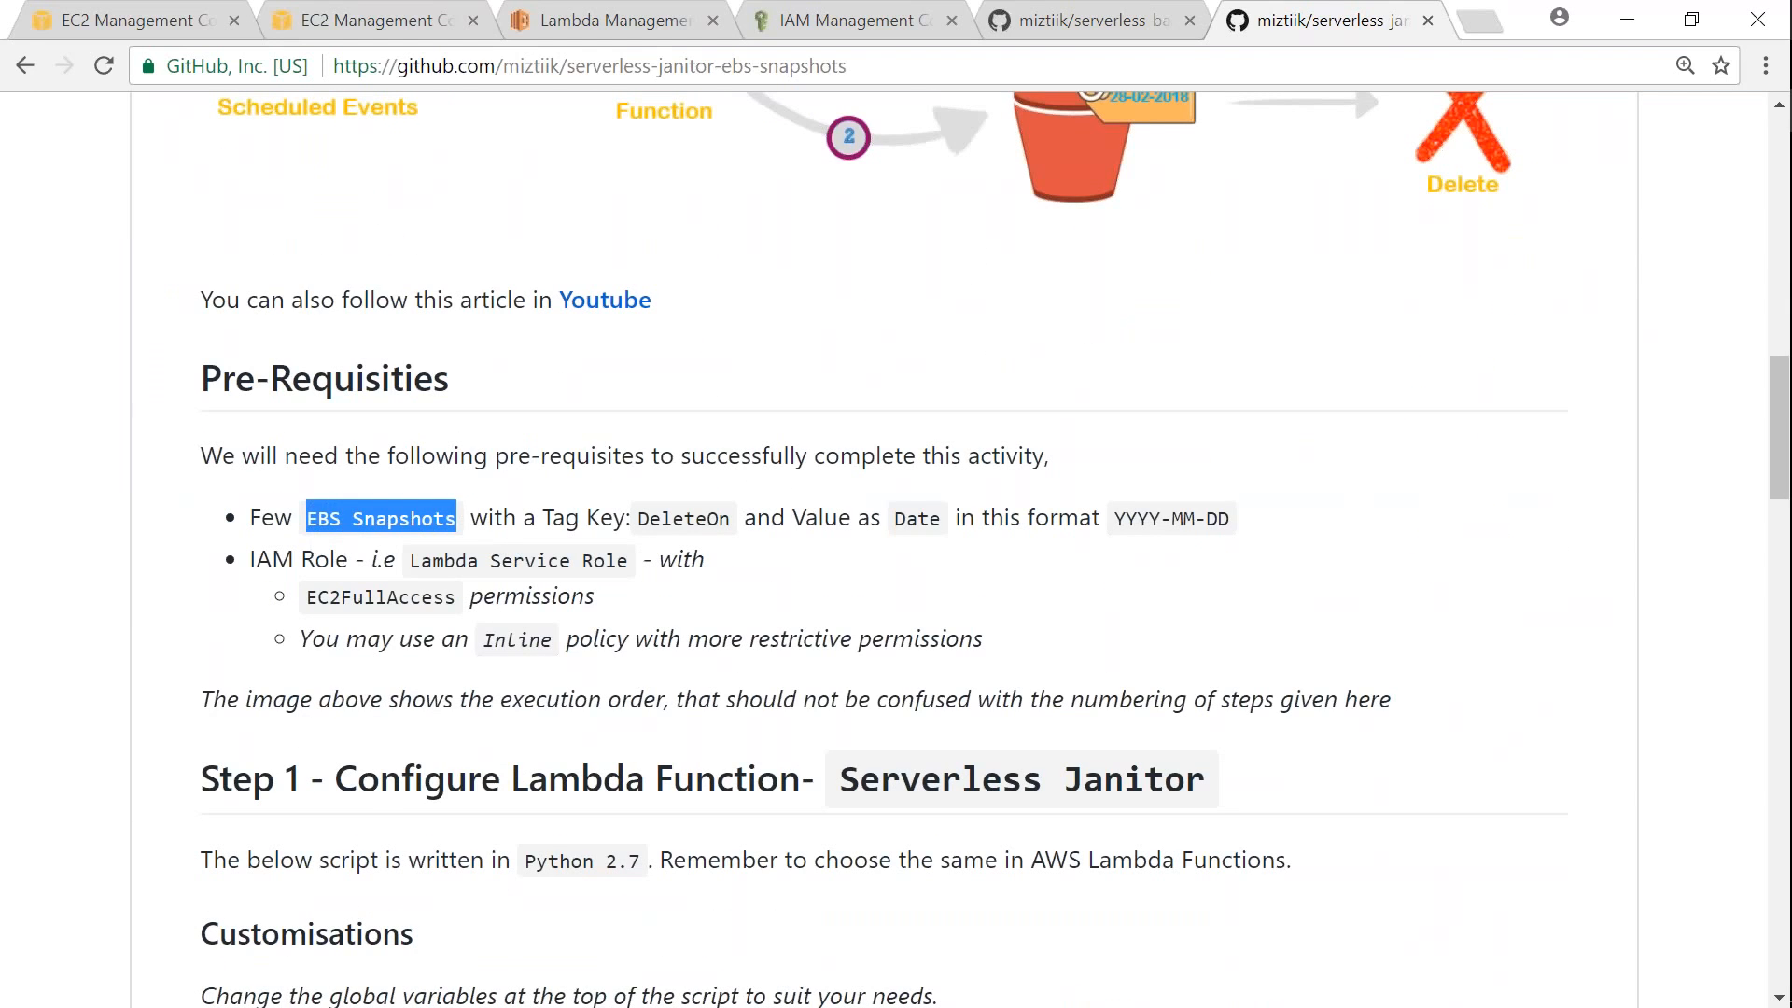
pyautogui.doubleClick(662, 523)
pyautogui.moveTo(894, 519); pyautogui.dragTo(930, 519)
pyautogui.click(1344, 325)
pyautogui.moveTo(1115, 519); pyautogui.dragTo(1230, 519)
# Step: Compare the EC2 snapshot's DeleteOn tag key and date format with the janitor README's prerequisite
pyautogui.hotkey('ctrl', '2')
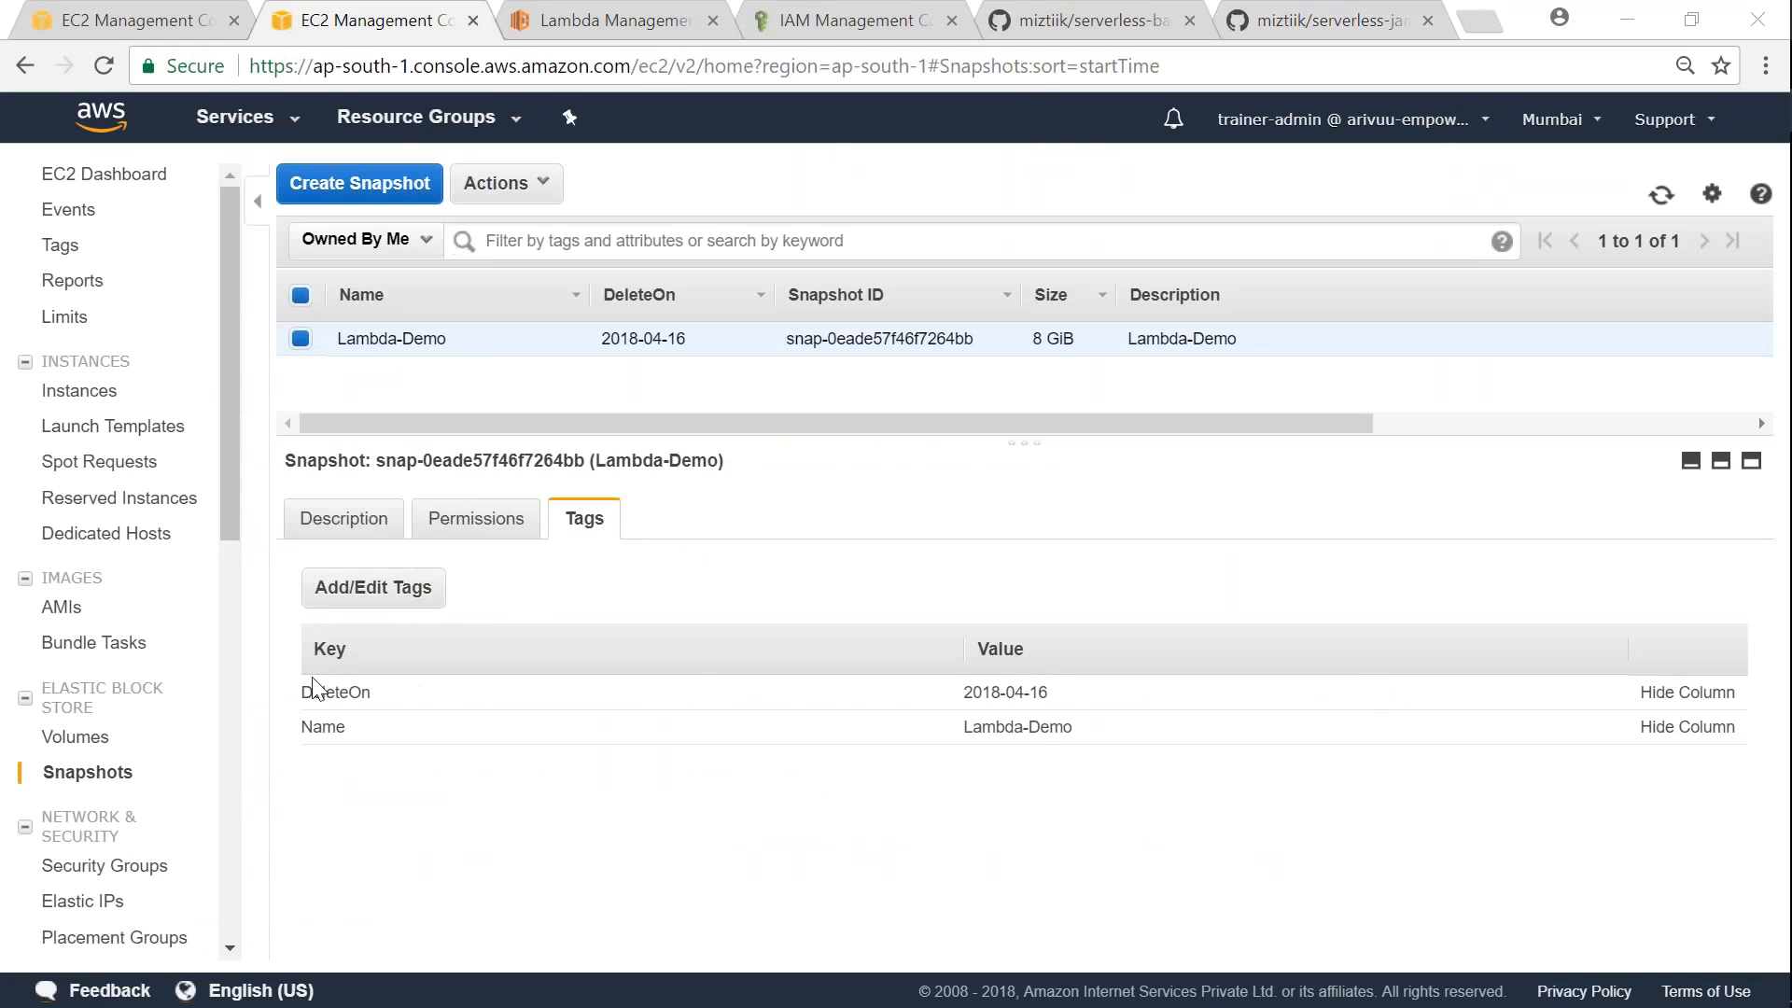
pyautogui.doubleClick(322, 698)
pyautogui.moveTo(969, 695); pyautogui.dragTo(1008, 696)
pyautogui.doubleClick(1015, 693)
# Step: Return to the janitor README and examine the Lambda service role and EC2FullAccess permission prerequisites
pyautogui.click(1273, 5)
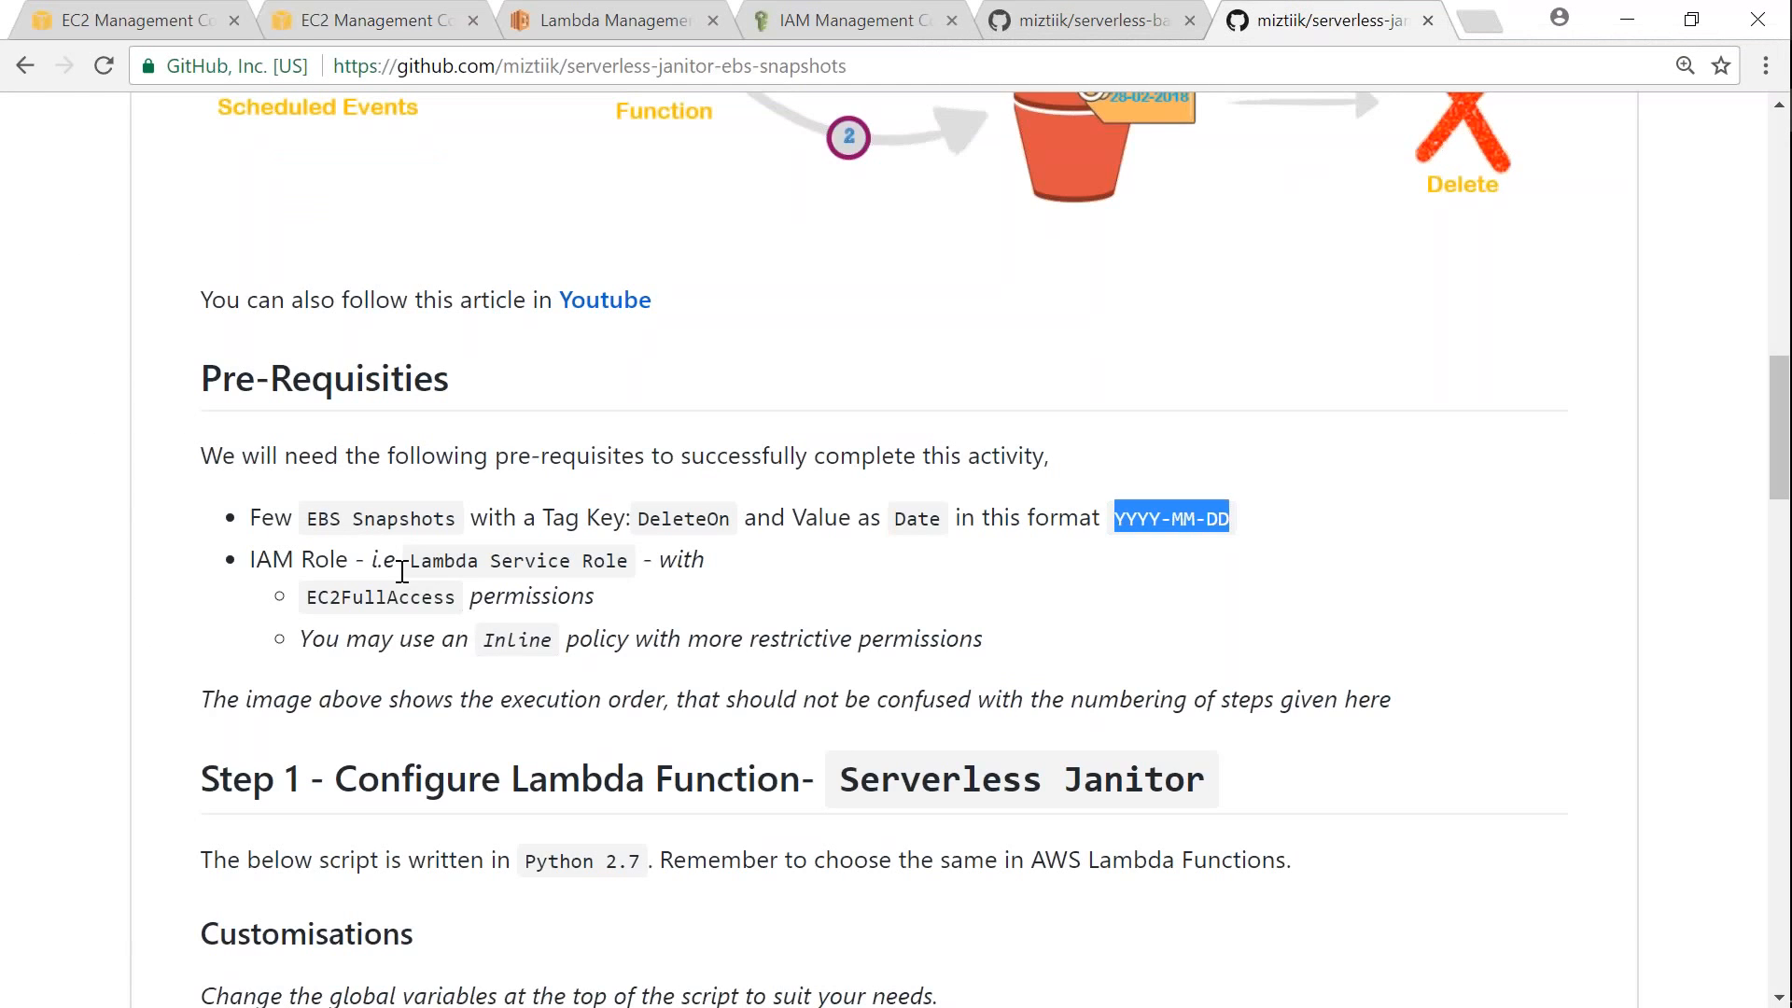
pyautogui.moveTo(384, 564); pyautogui.dragTo(706, 562)
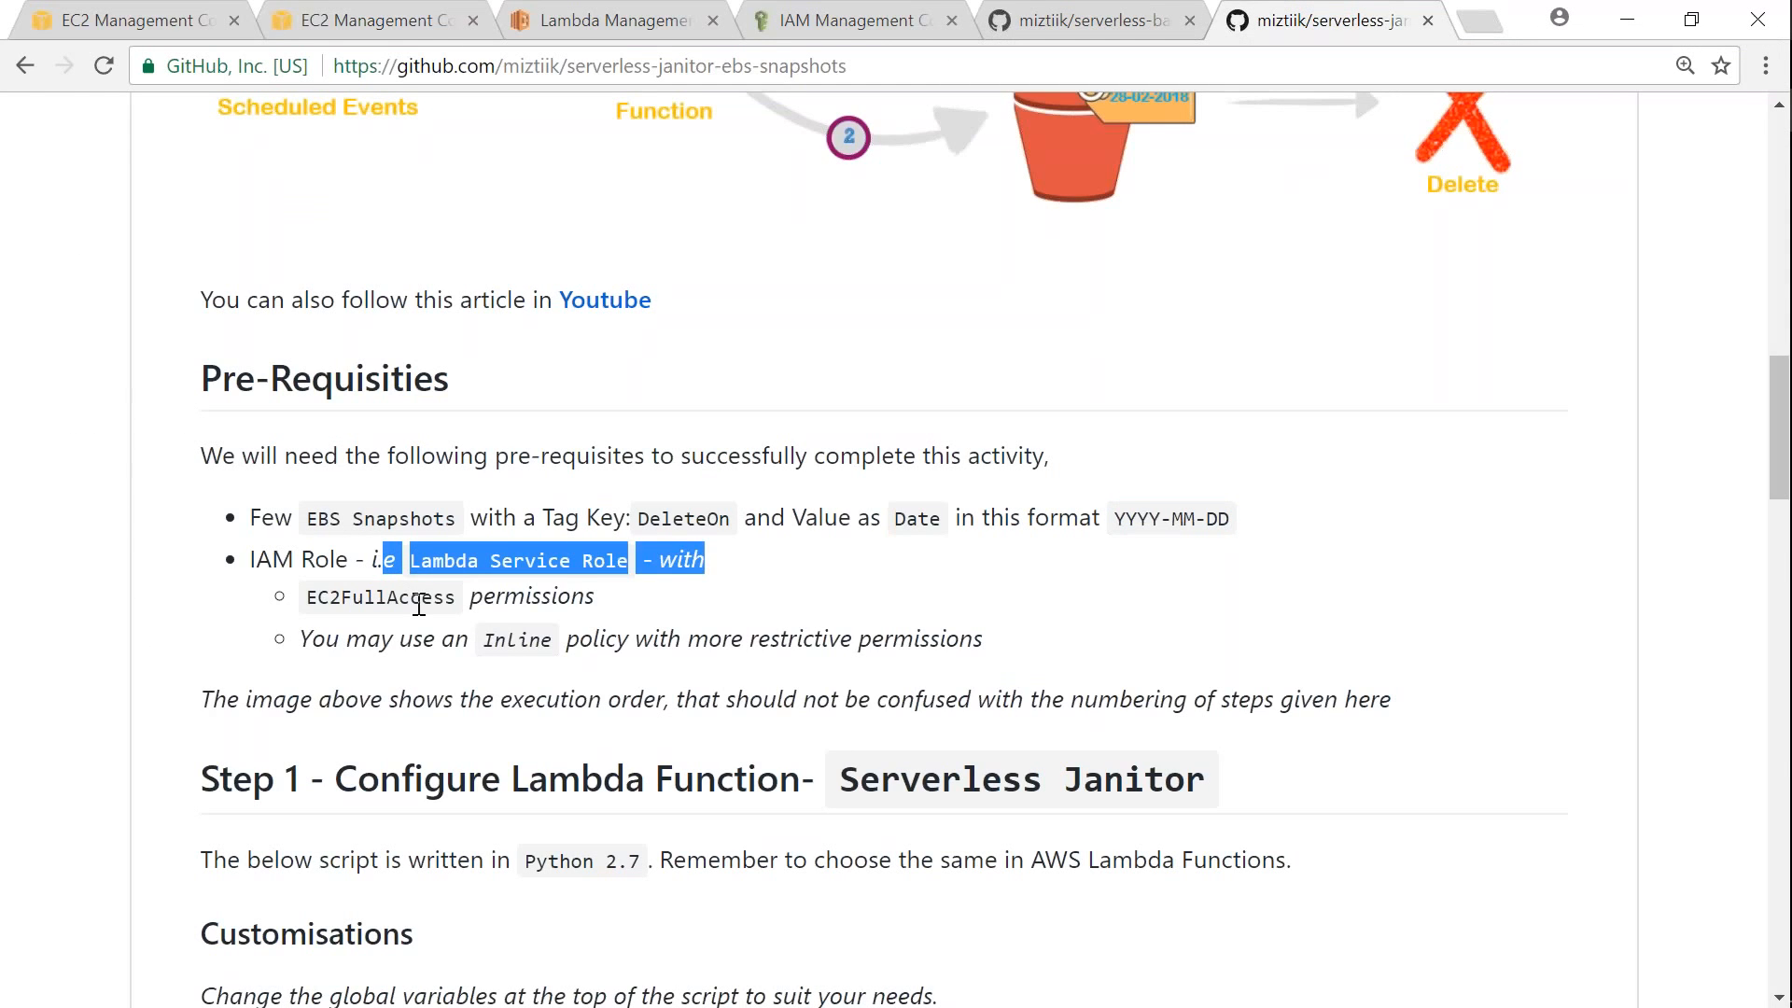
pyautogui.doubleClick(322, 606)
pyautogui.moveTo(400, 642); pyautogui.dragTo(980, 639)
pyautogui.click(980, 639)
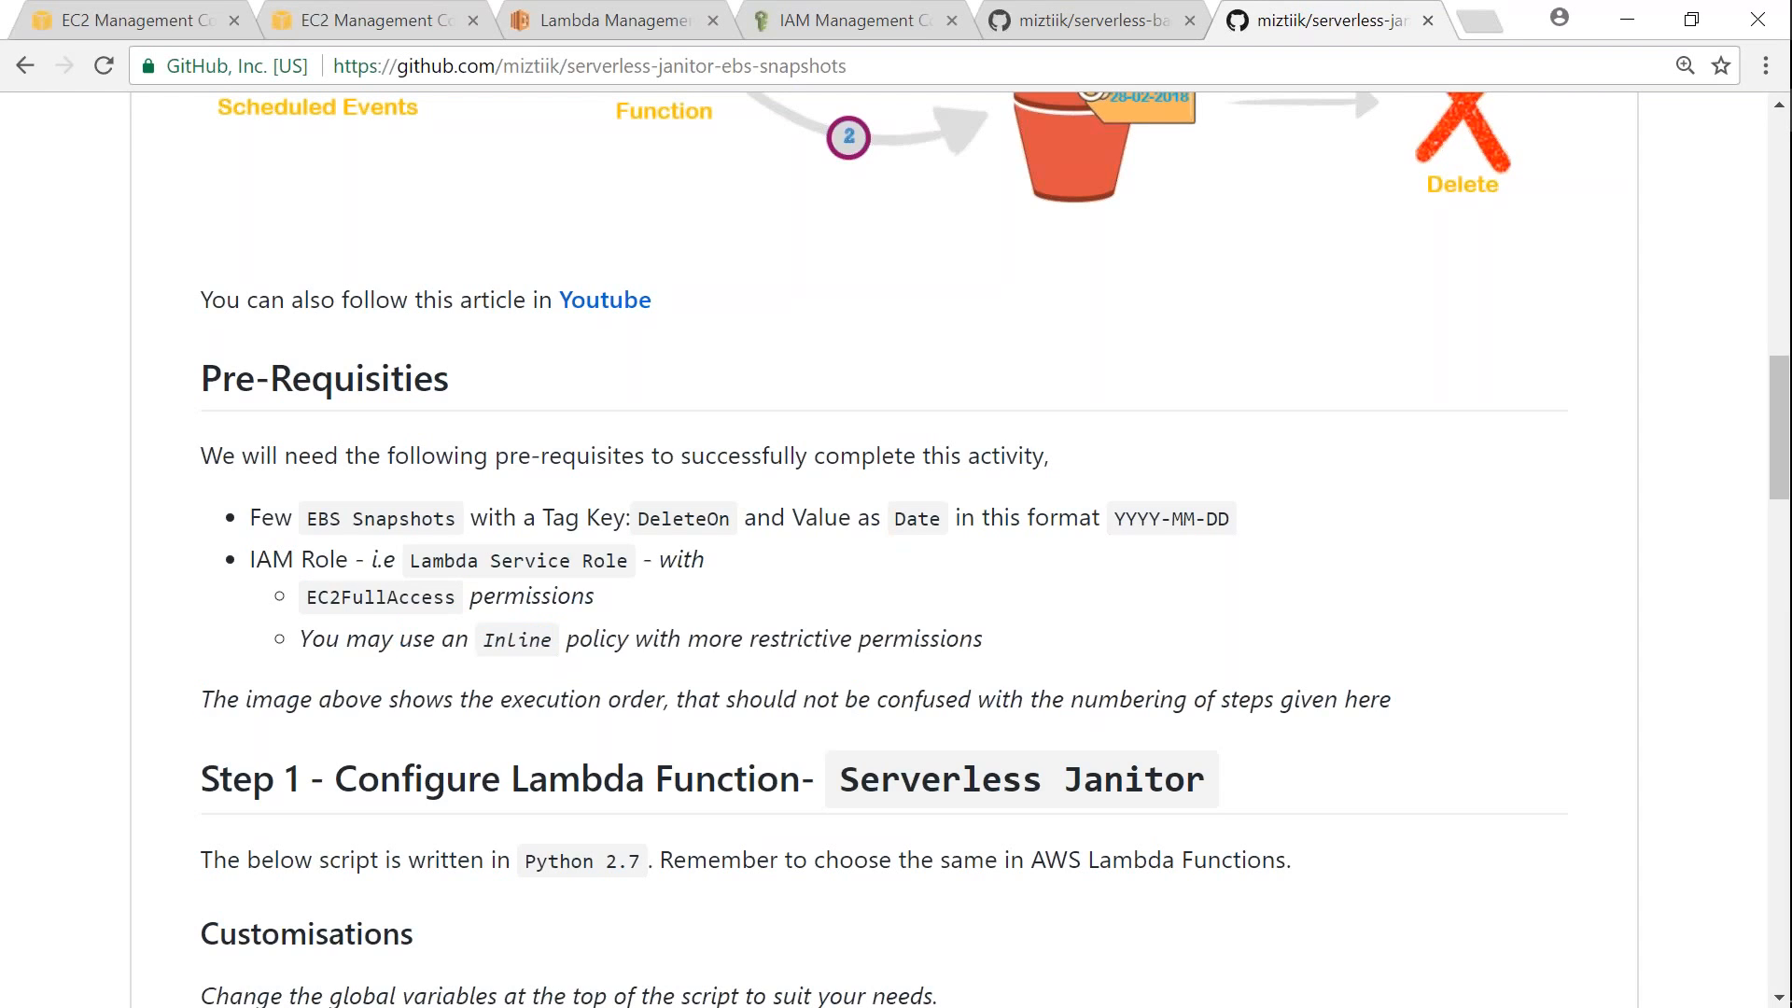
pyautogui.moveTo(595, 603); pyautogui.dragTo(408, 564)
pyautogui.moveTo(338, 564); pyautogui.dragTo(628, 567)
pyautogui.click(417, 568)
pyautogui.click(630, 570)
# Step: Review the janitor script's customisation notes and its findNeedle and RetentionDays variables
pyautogui.scroll(-1, 650, 629)
pyautogui.scroll(-7, 651, 644)
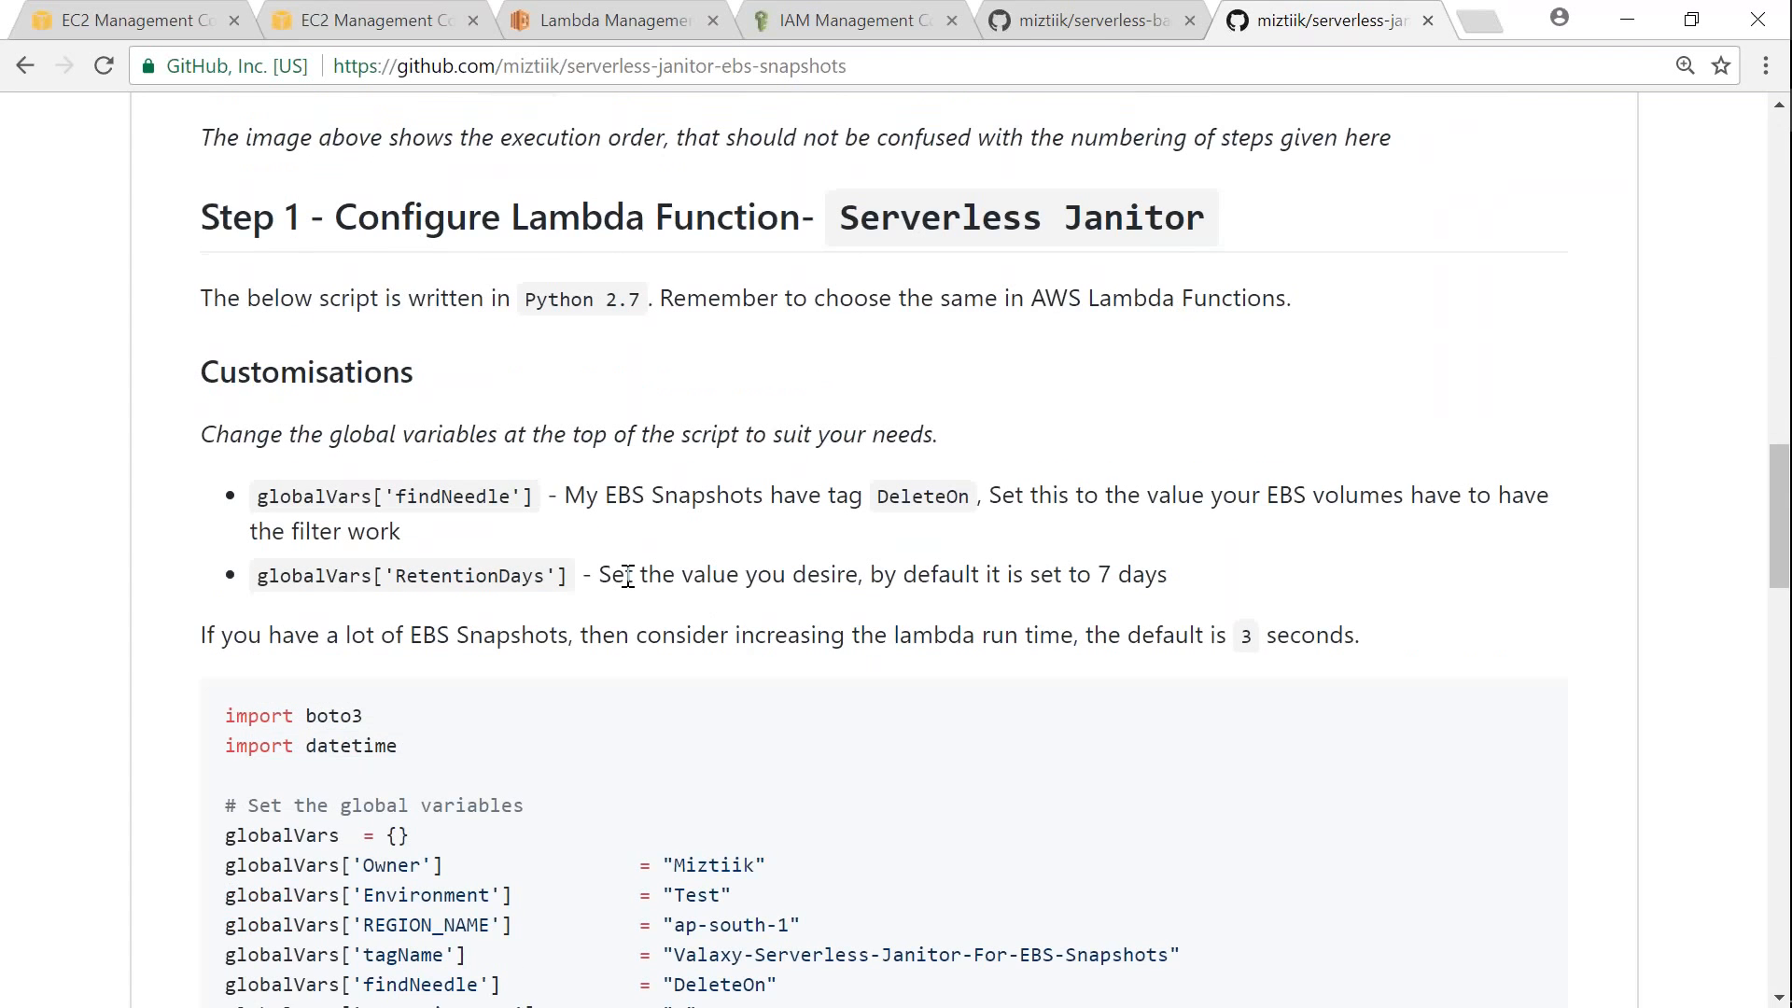
pyautogui.scroll(-3, 651, 657)
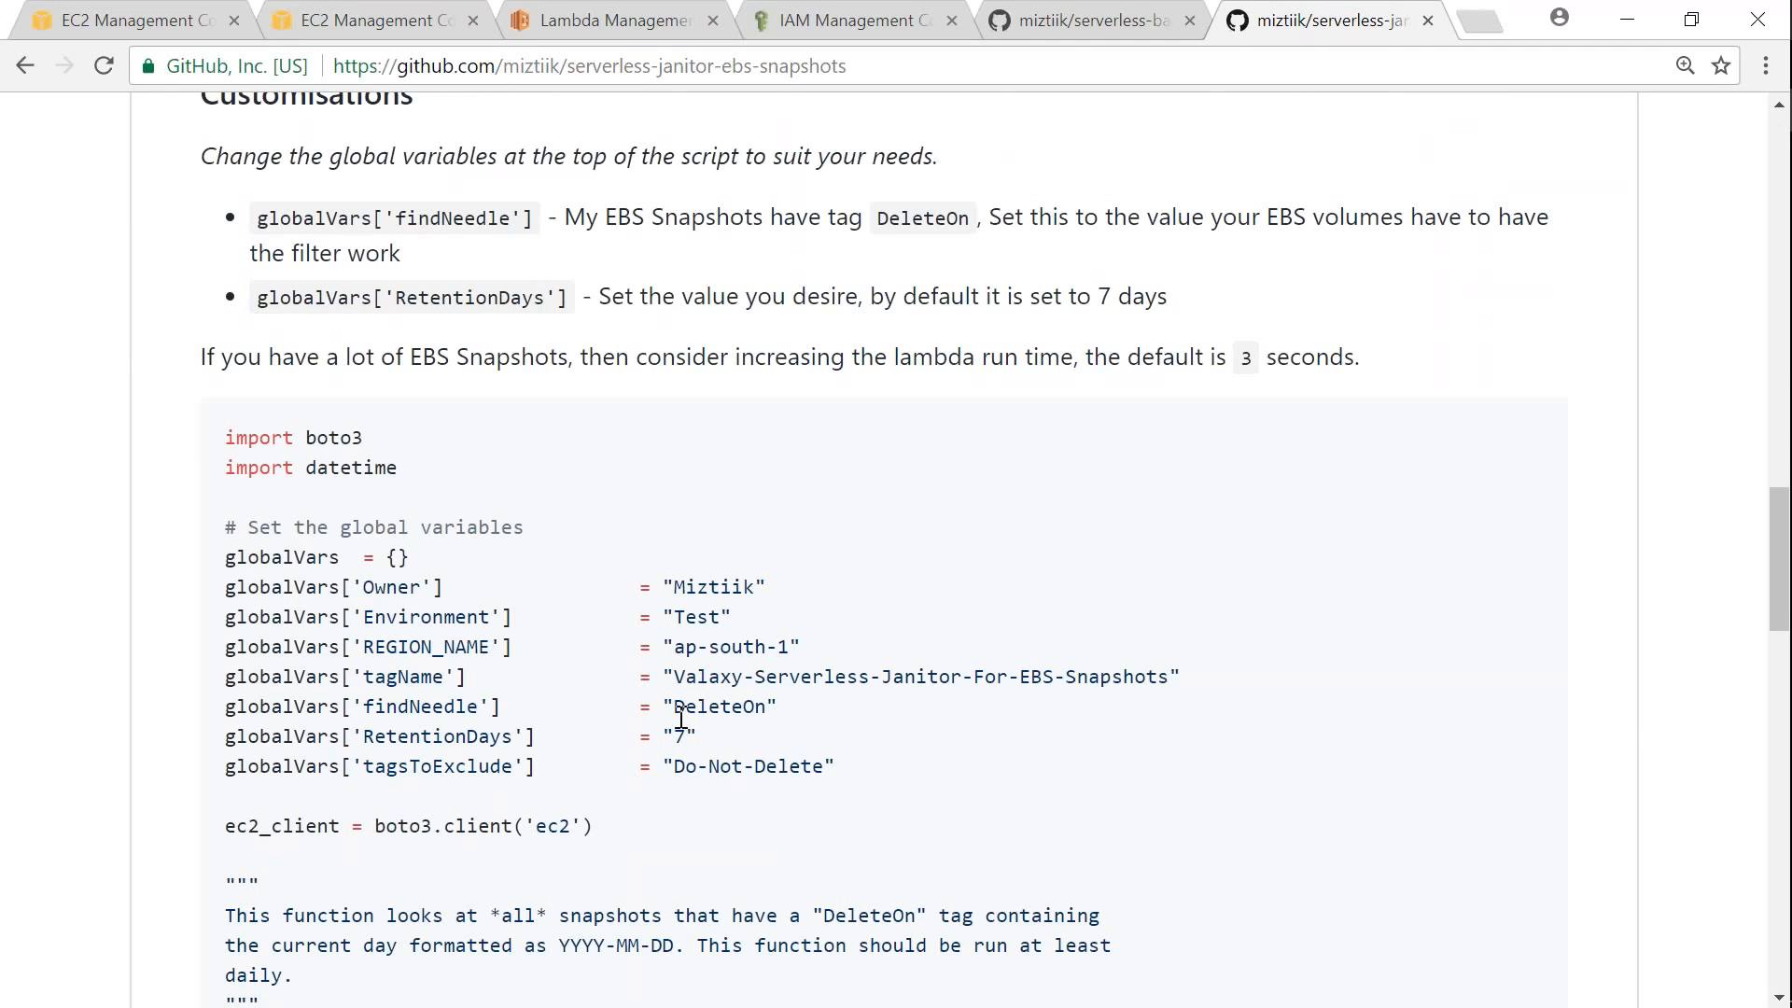
pyautogui.moveTo(677, 707); pyautogui.dragTo(769, 710)
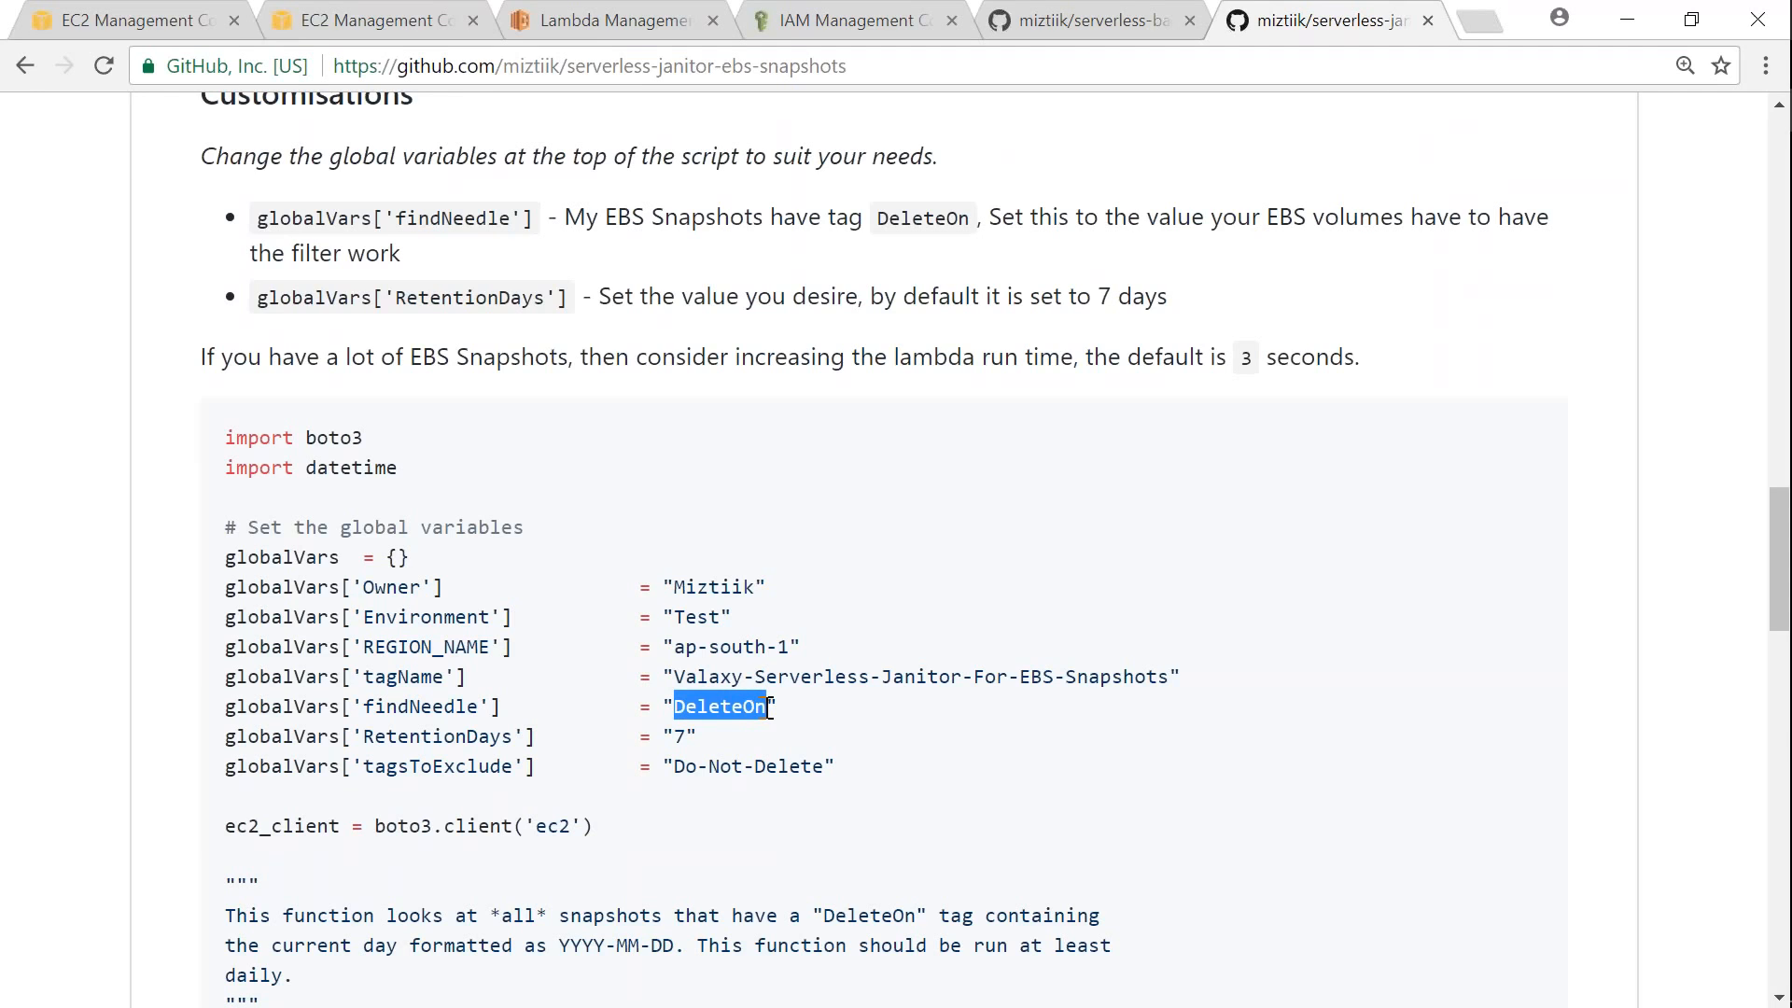
pyautogui.click(769, 709)
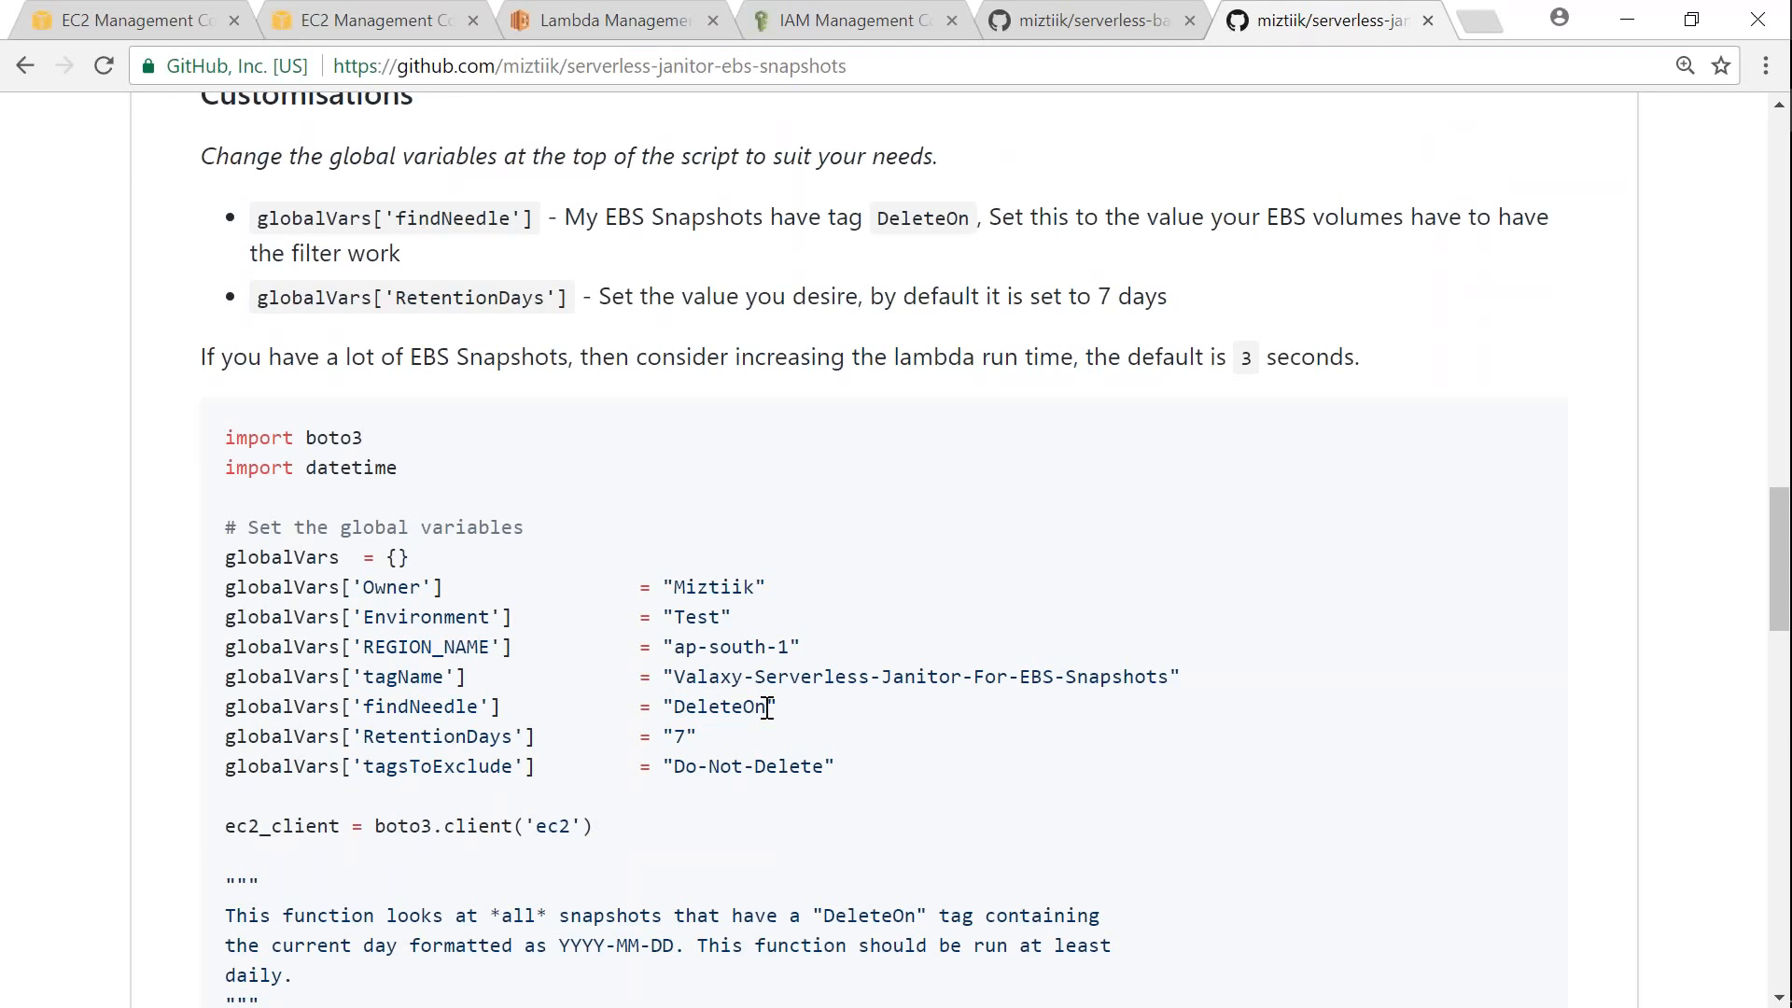
pyautogui.doubleClick(680, 737)
pyautogui.click(690, 739)
# Step: Select the complete janitor Python script in the README, from the boto3 import to the final lambda_handler call
pyautogui.moveTo(226, 438); pyautogui.dragTo(580, 342)
pyautogui.scroll(-15, 777, 558)
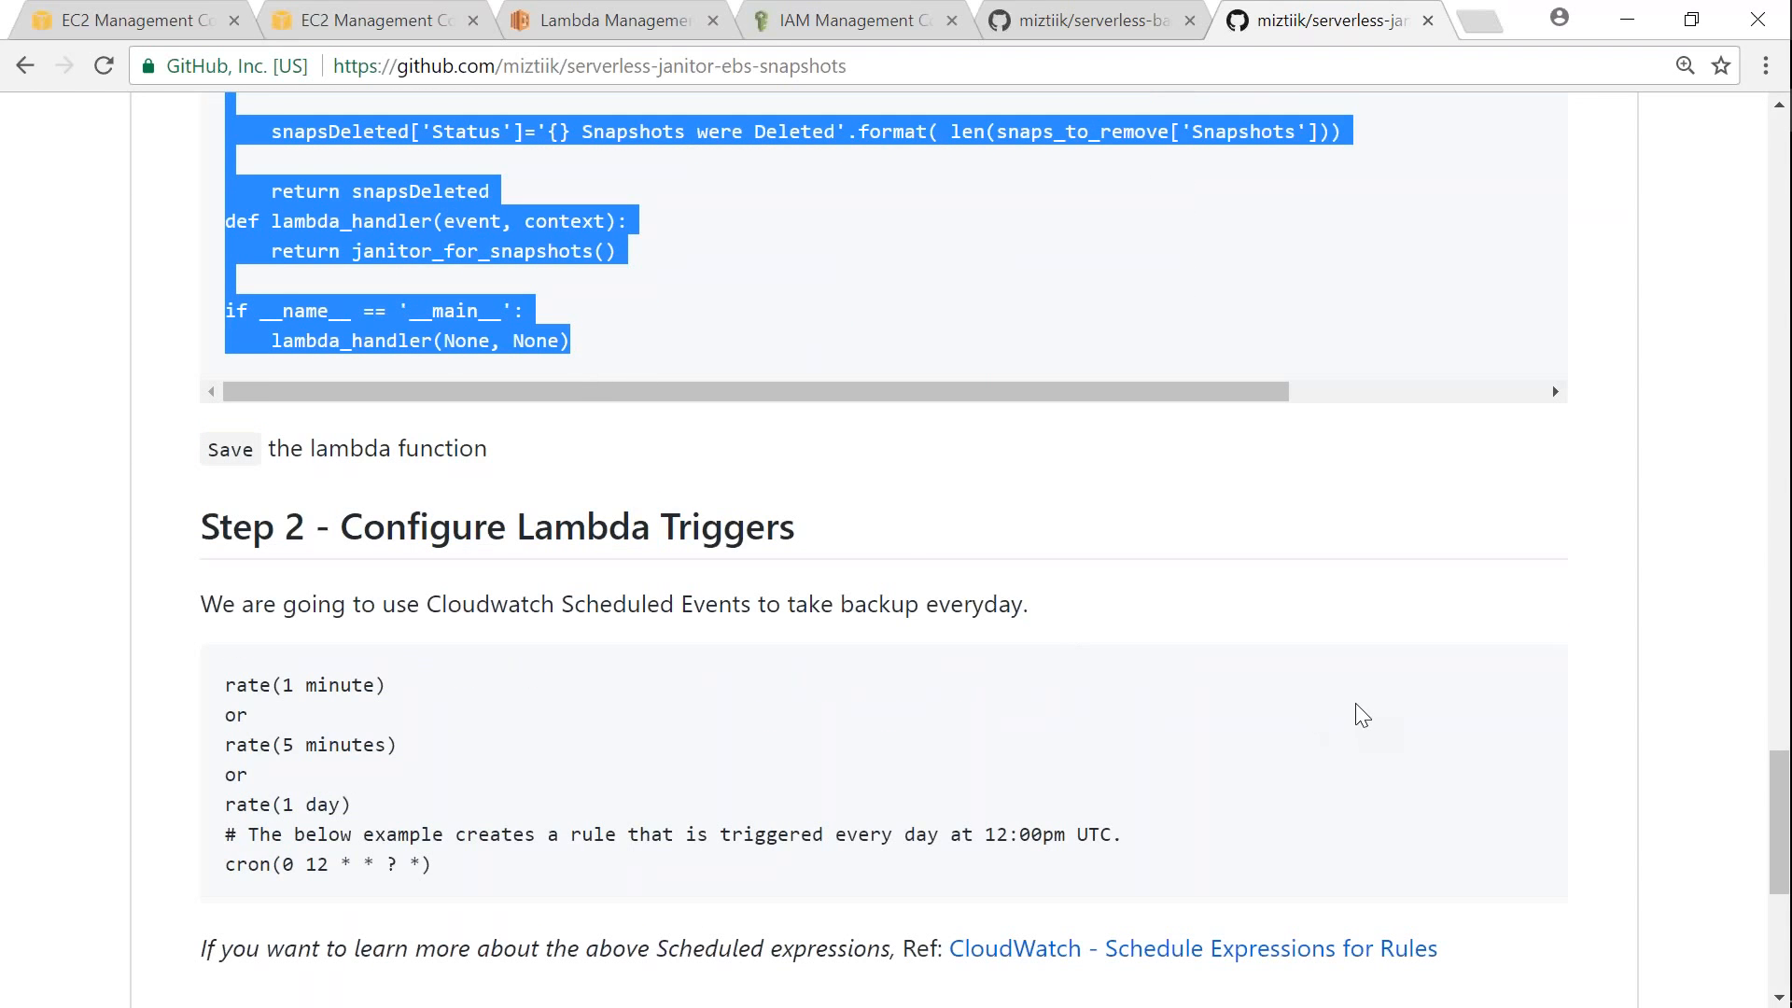
# Step: Start a new from-scratch Lambda function named serverless-janitor-for-ebs with the Python 2.7 runtime
pyautogui.hotkey('ctrl', '3')
pyautogui.click(1568, 257)
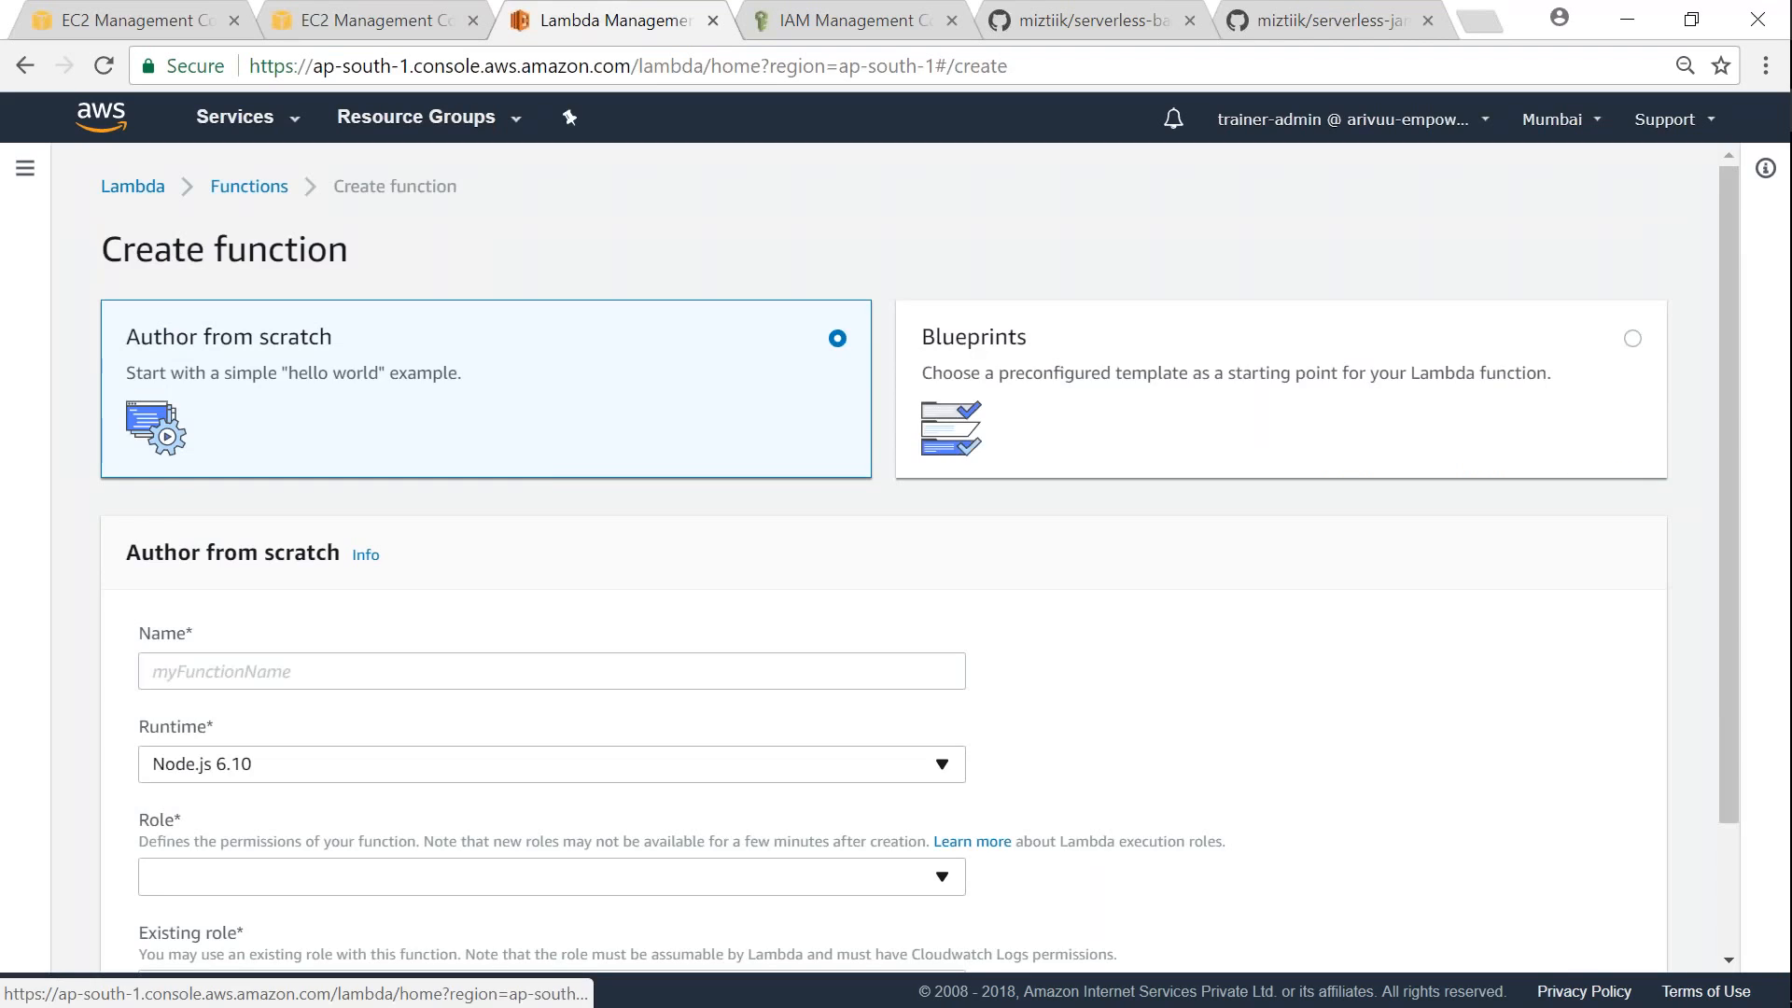
pyautogui.click(376, 659)
pyautogui.write('s')
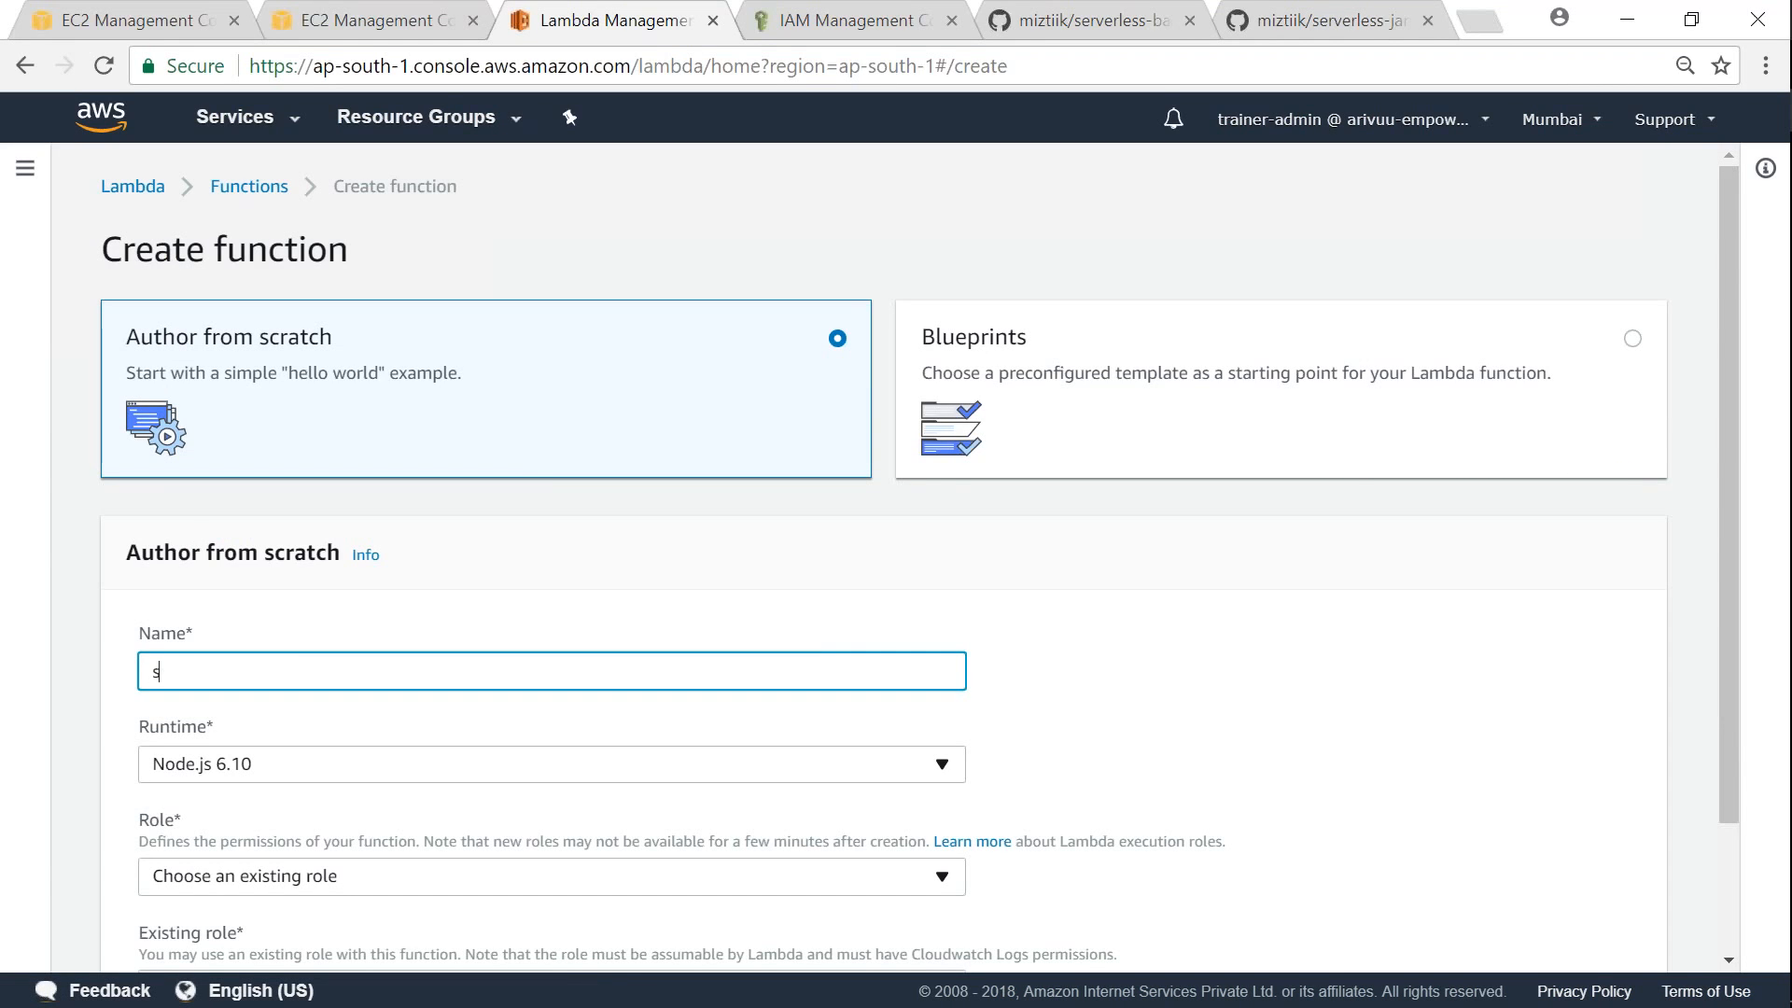
pyautogui.write('erverless=')
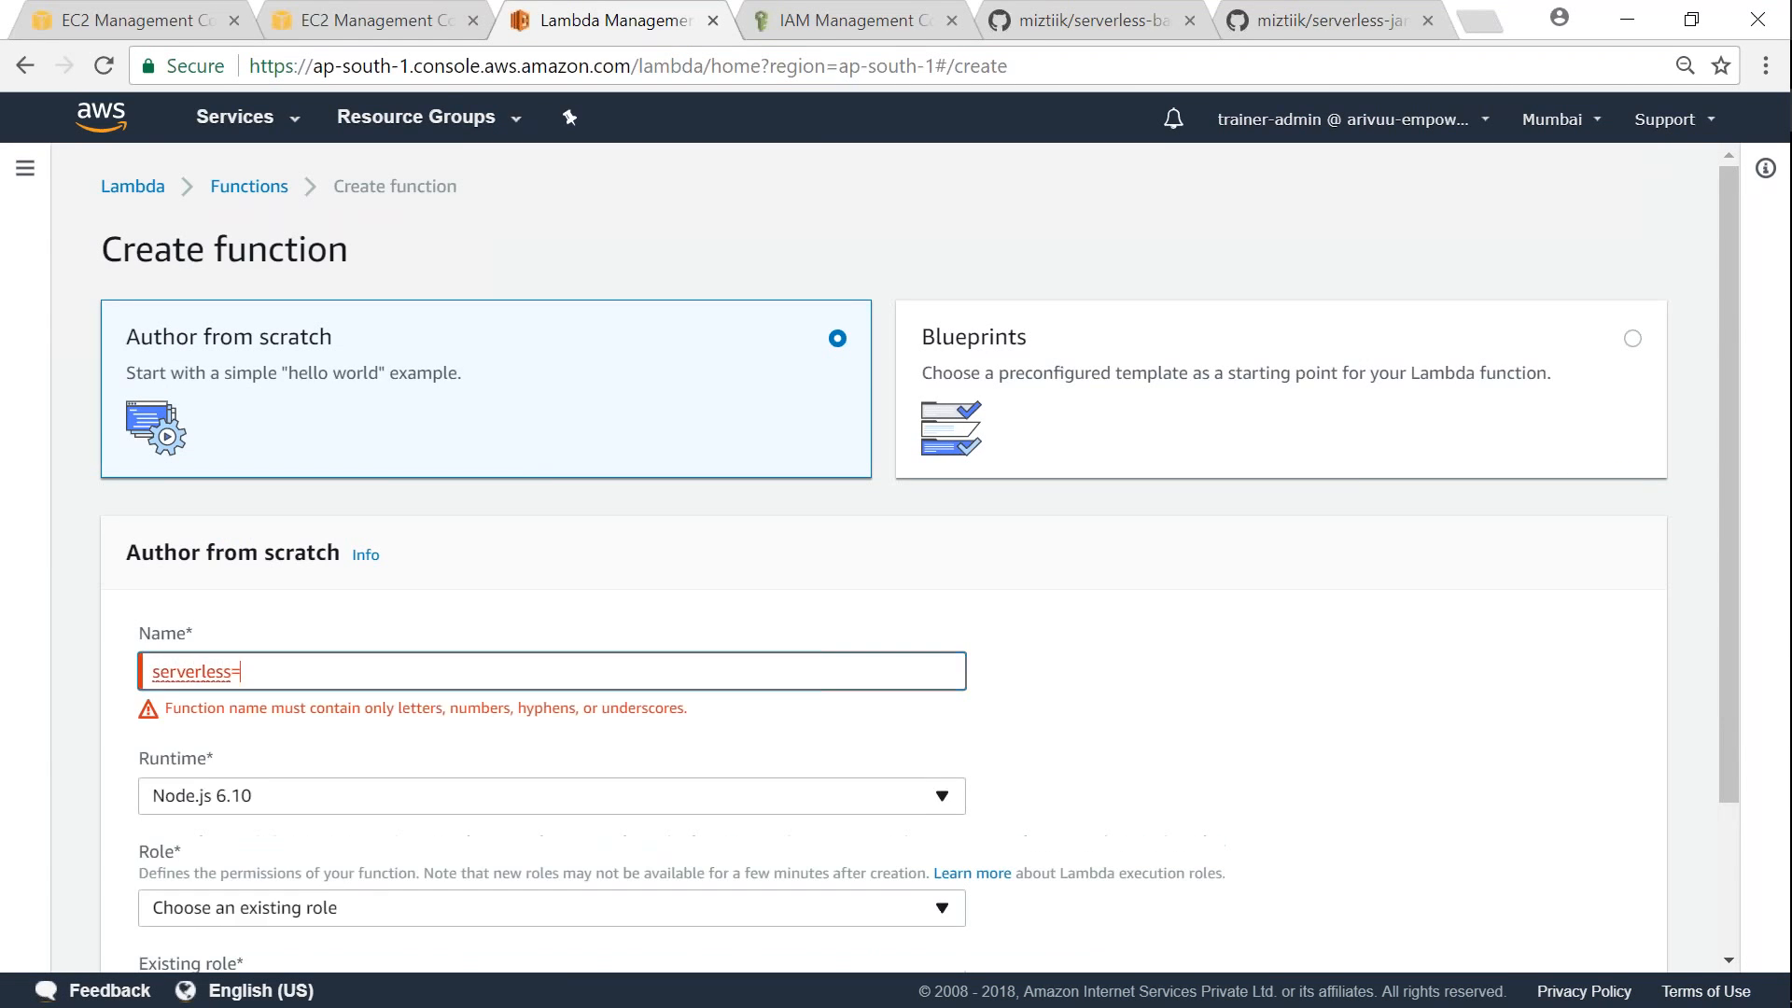
pyautogui.press('BackSpace')
pyautogui.write('-janitor')
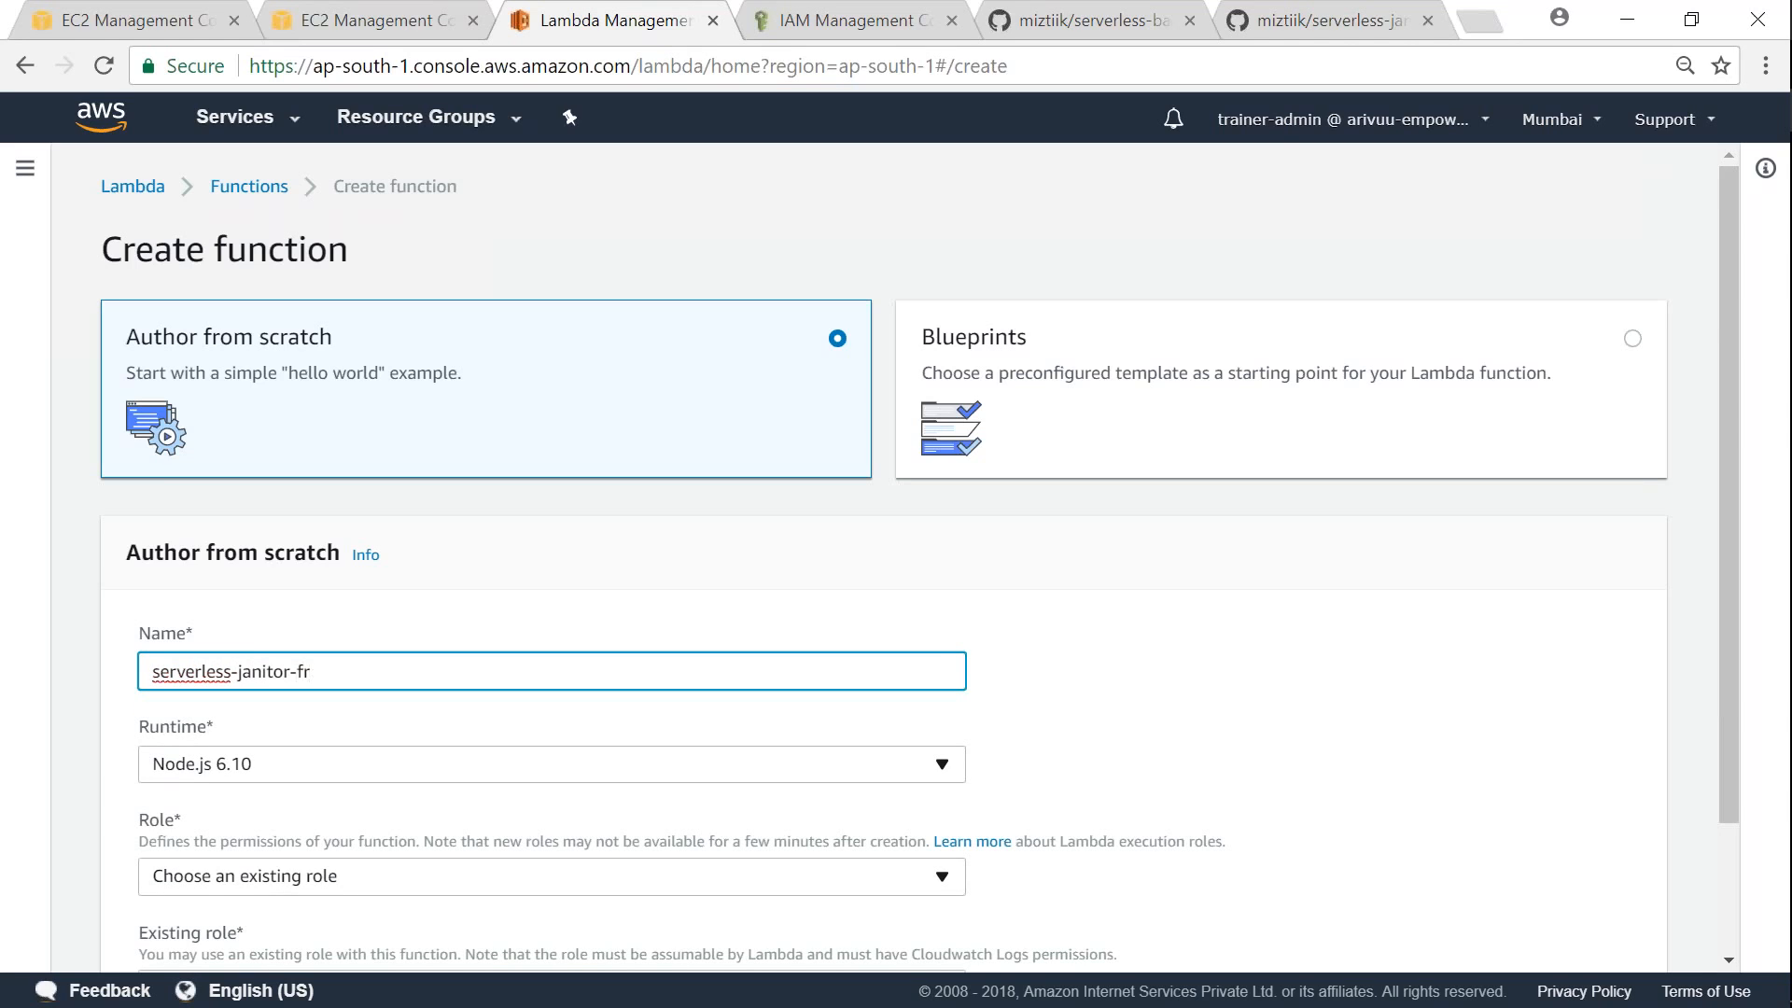
pyautogui.write('-for-ebs')
pyautogui.press('Tab')
pyautogui.press('p')
pyautogui.press('Tab')
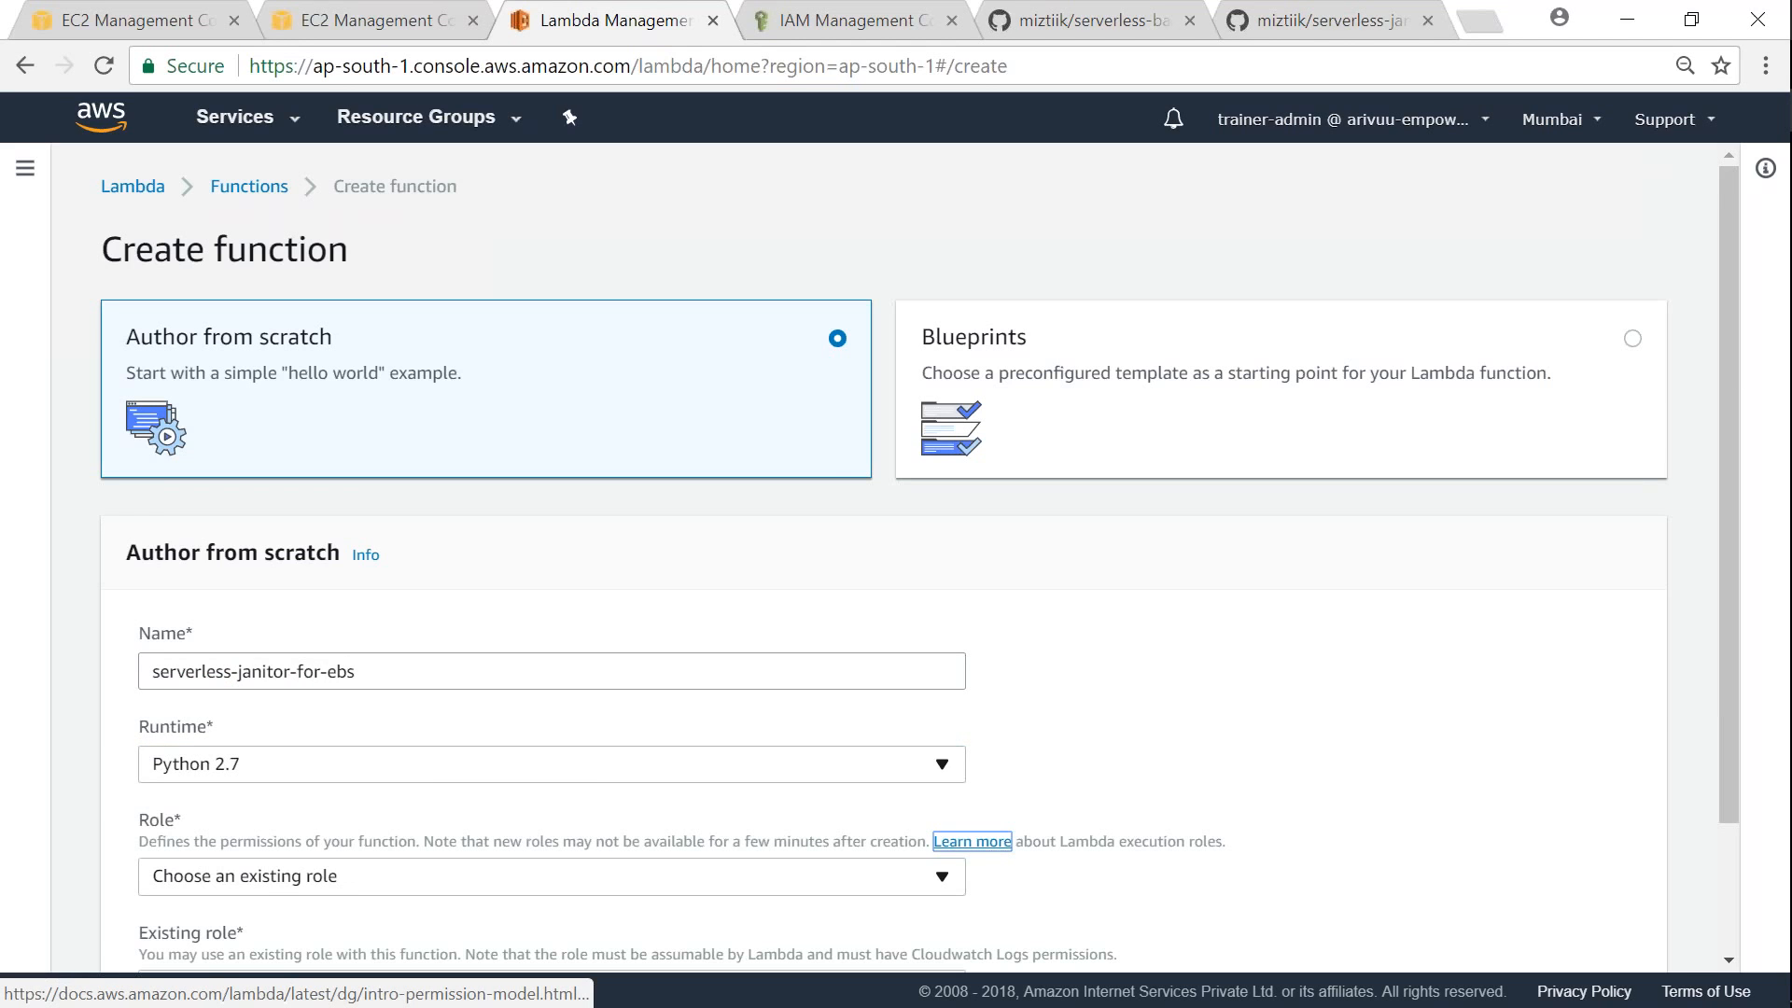
# Step: Assign the existing role serverless-backup-bot, create the function and dismiss the notice
pyautogui.scroll(-3, 495, 754)
pyautogui.click(518, 828)
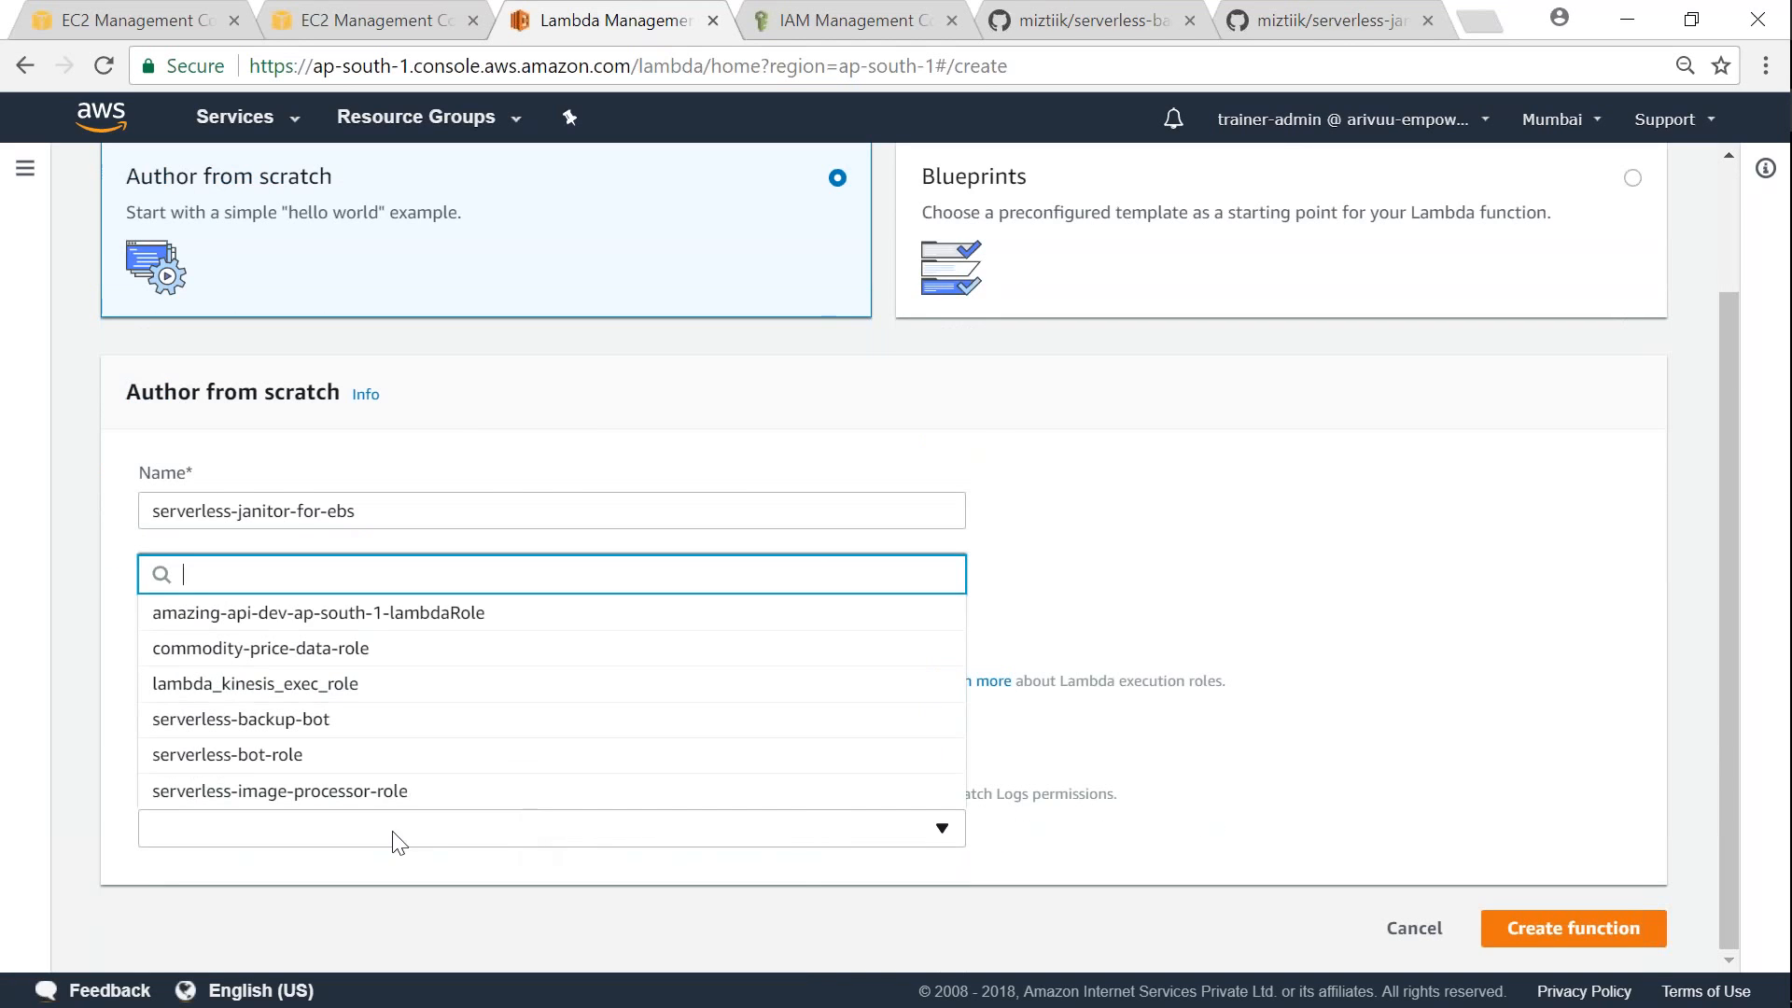
pyautogui.click(317, 721)
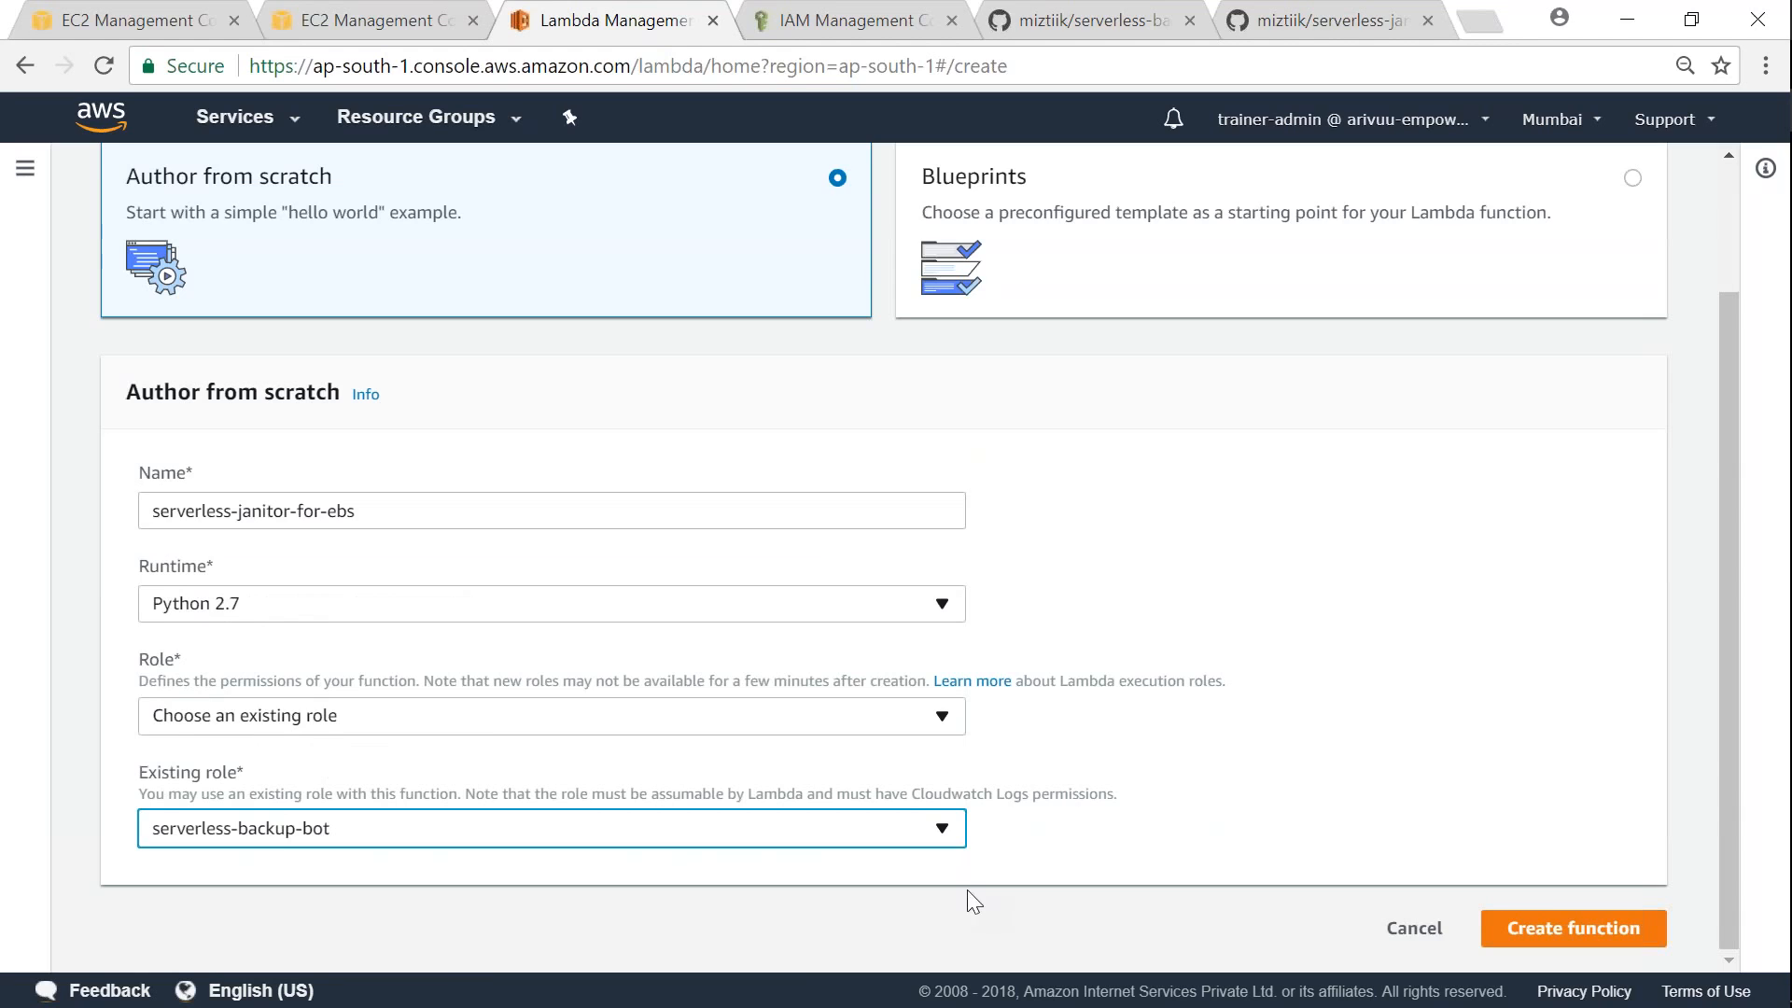
pyautogui.click(1597, 943)
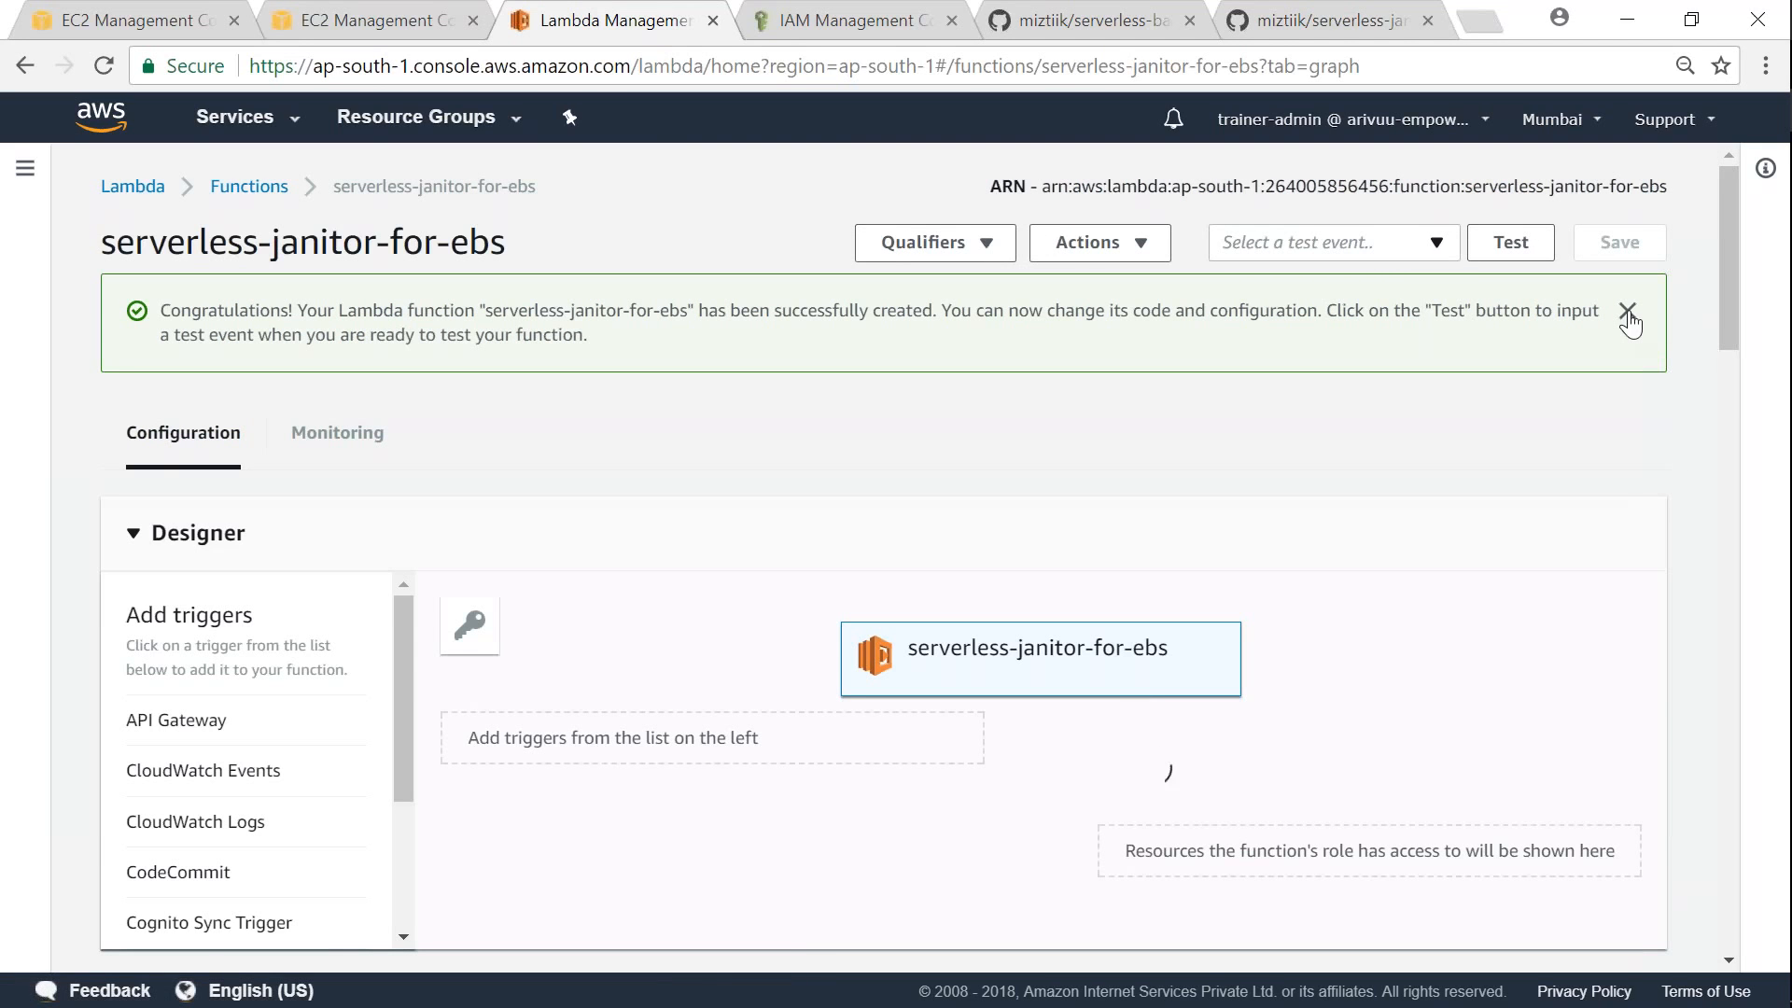
pyautogui.click(1628, 317)
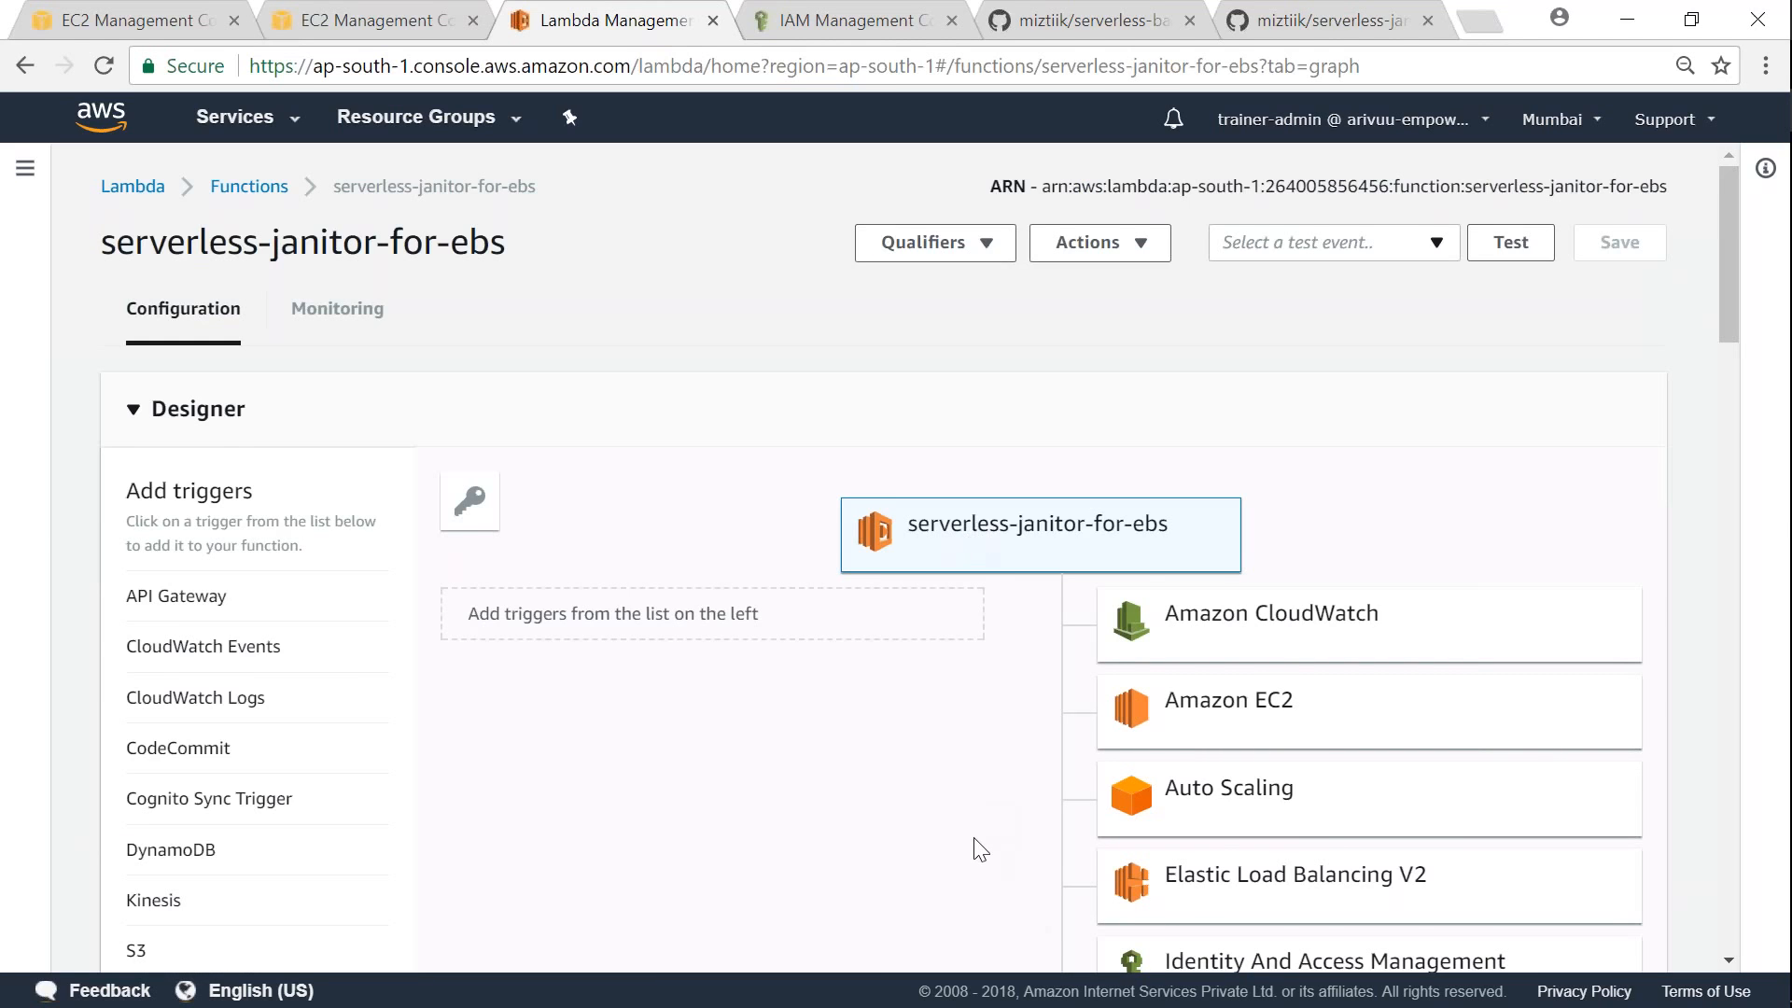
# Step: Replace the default code in lambda_function with the copied janitor script and save the function
pyautogui.scroll(-8, 978, 849)
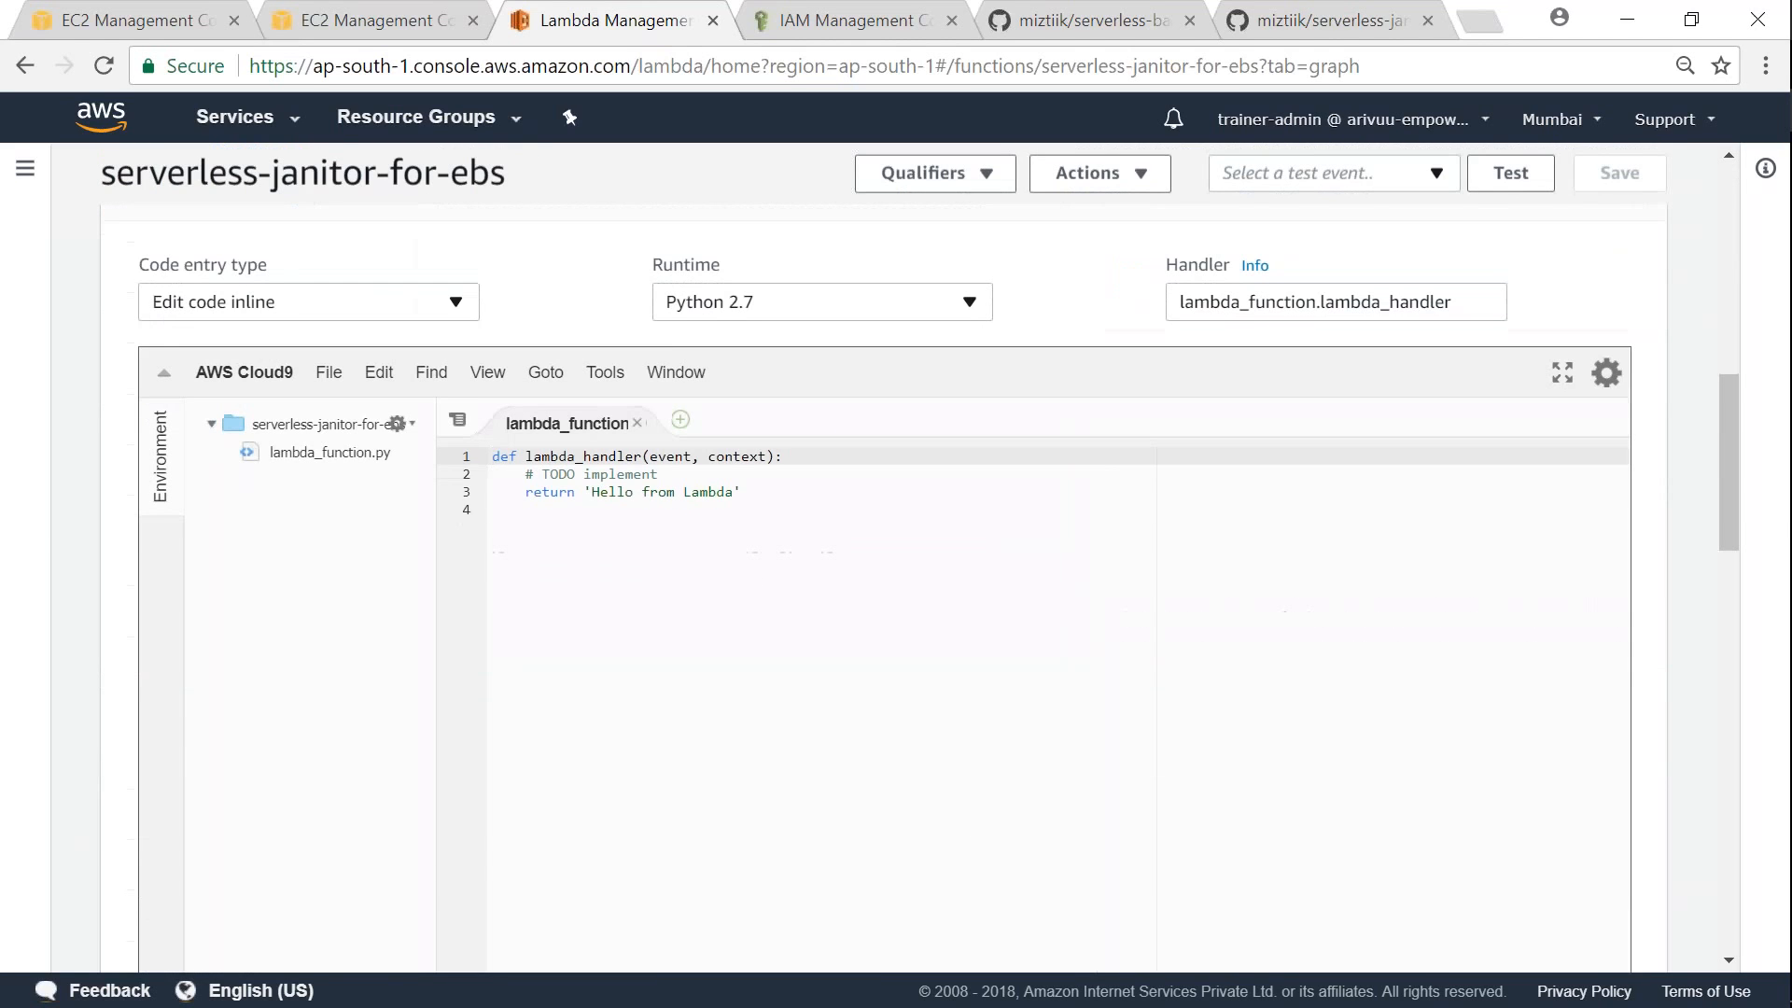
pyautogui.click(808, 564)
pyautogui.hotkey('ctrl', 'a')
pyautogui.press('BackSpace')
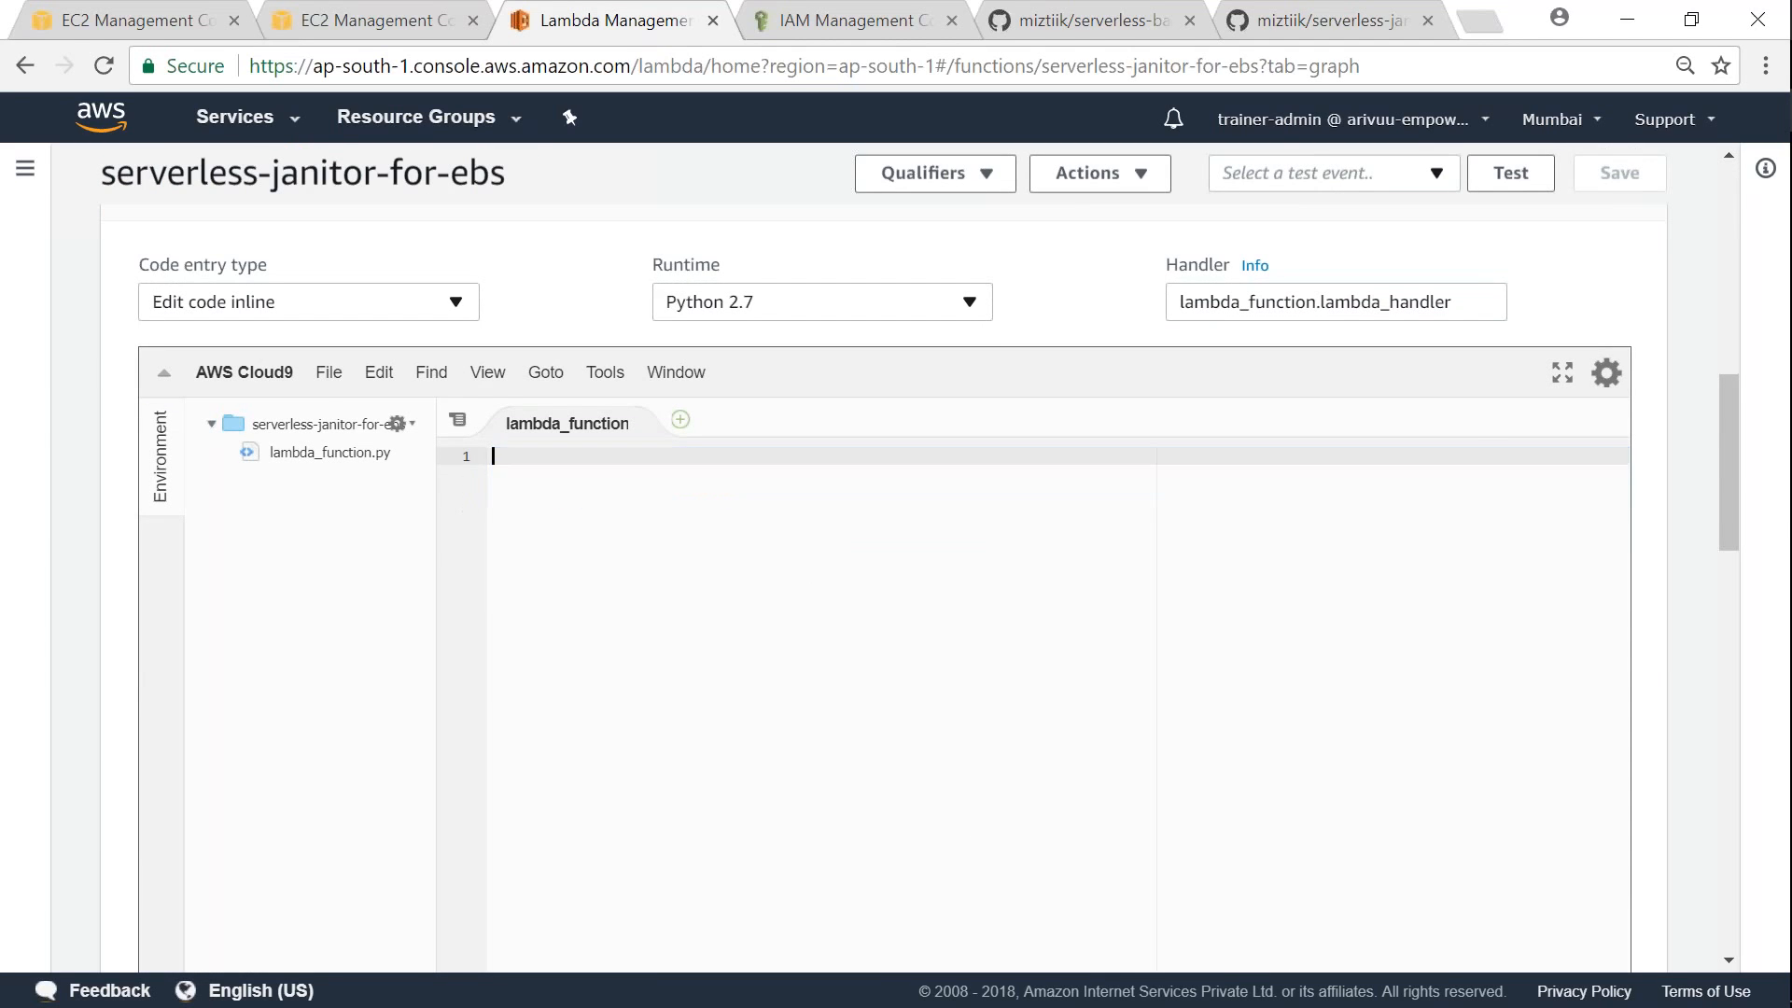
pyautogui.hotkey('ctrl', 'v')
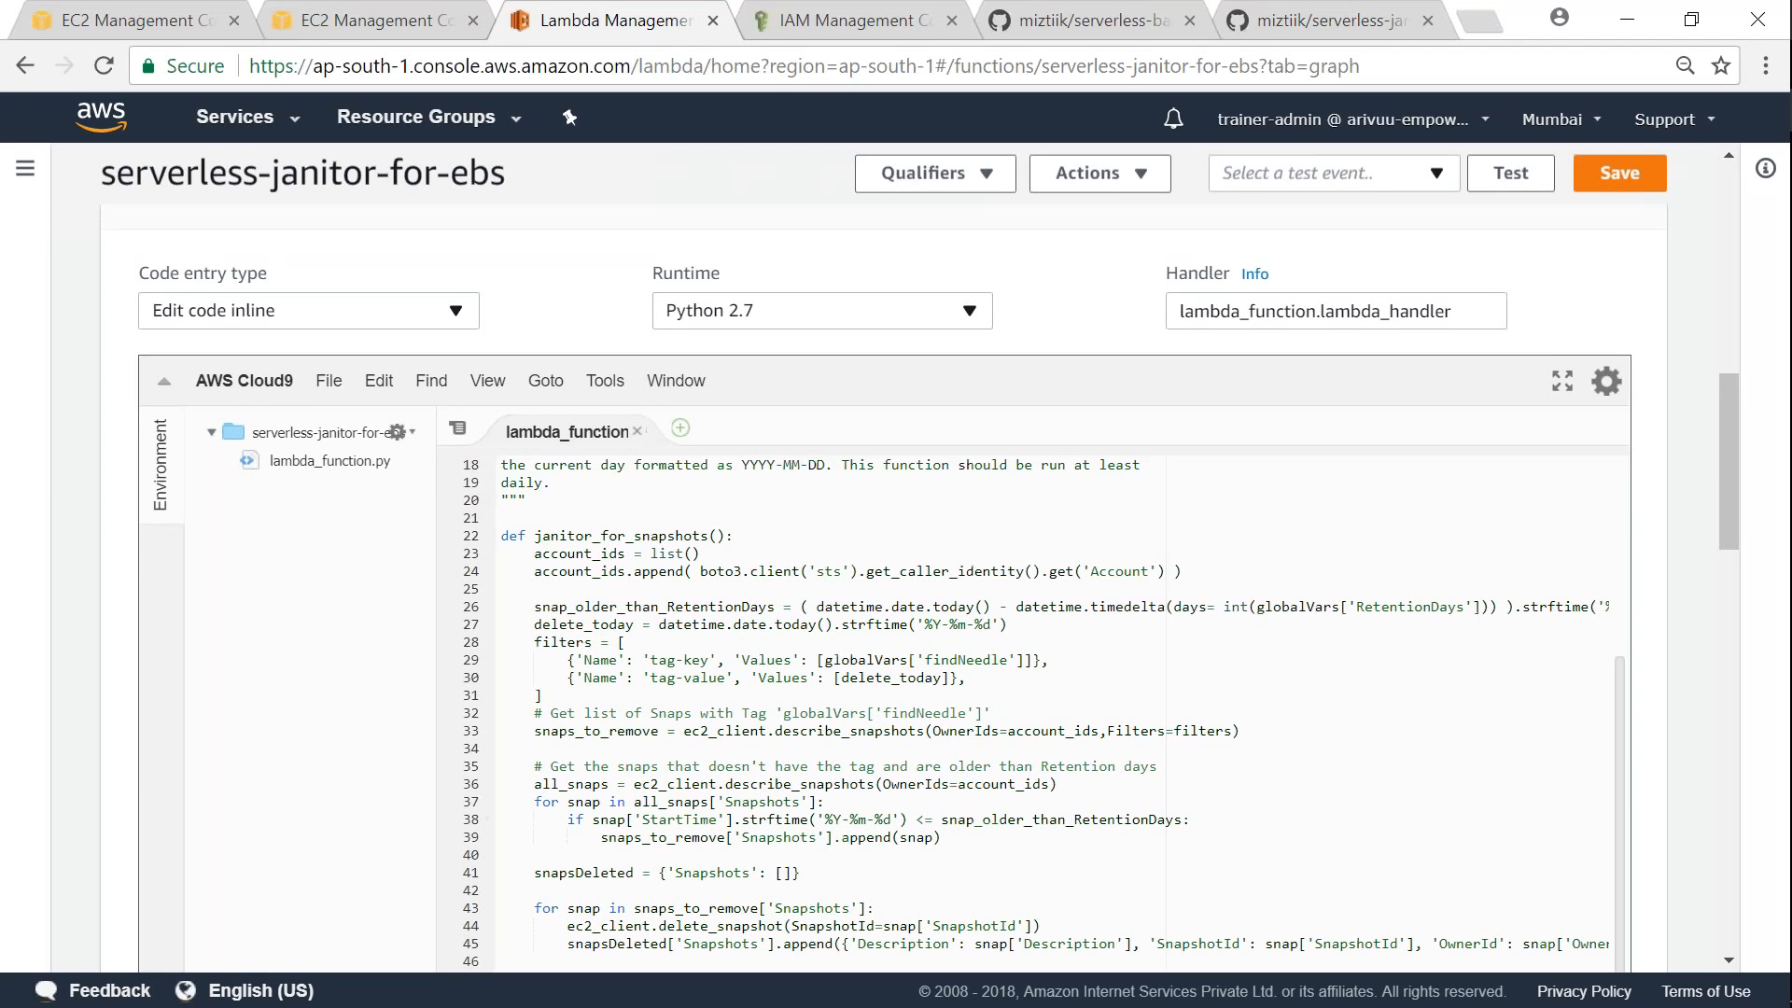
pyautogui.scroll(-3, 1624, 800)
pyautogui.scroll(2, 1626, 805)
pyautogui.scroll(2, 1622, 805)
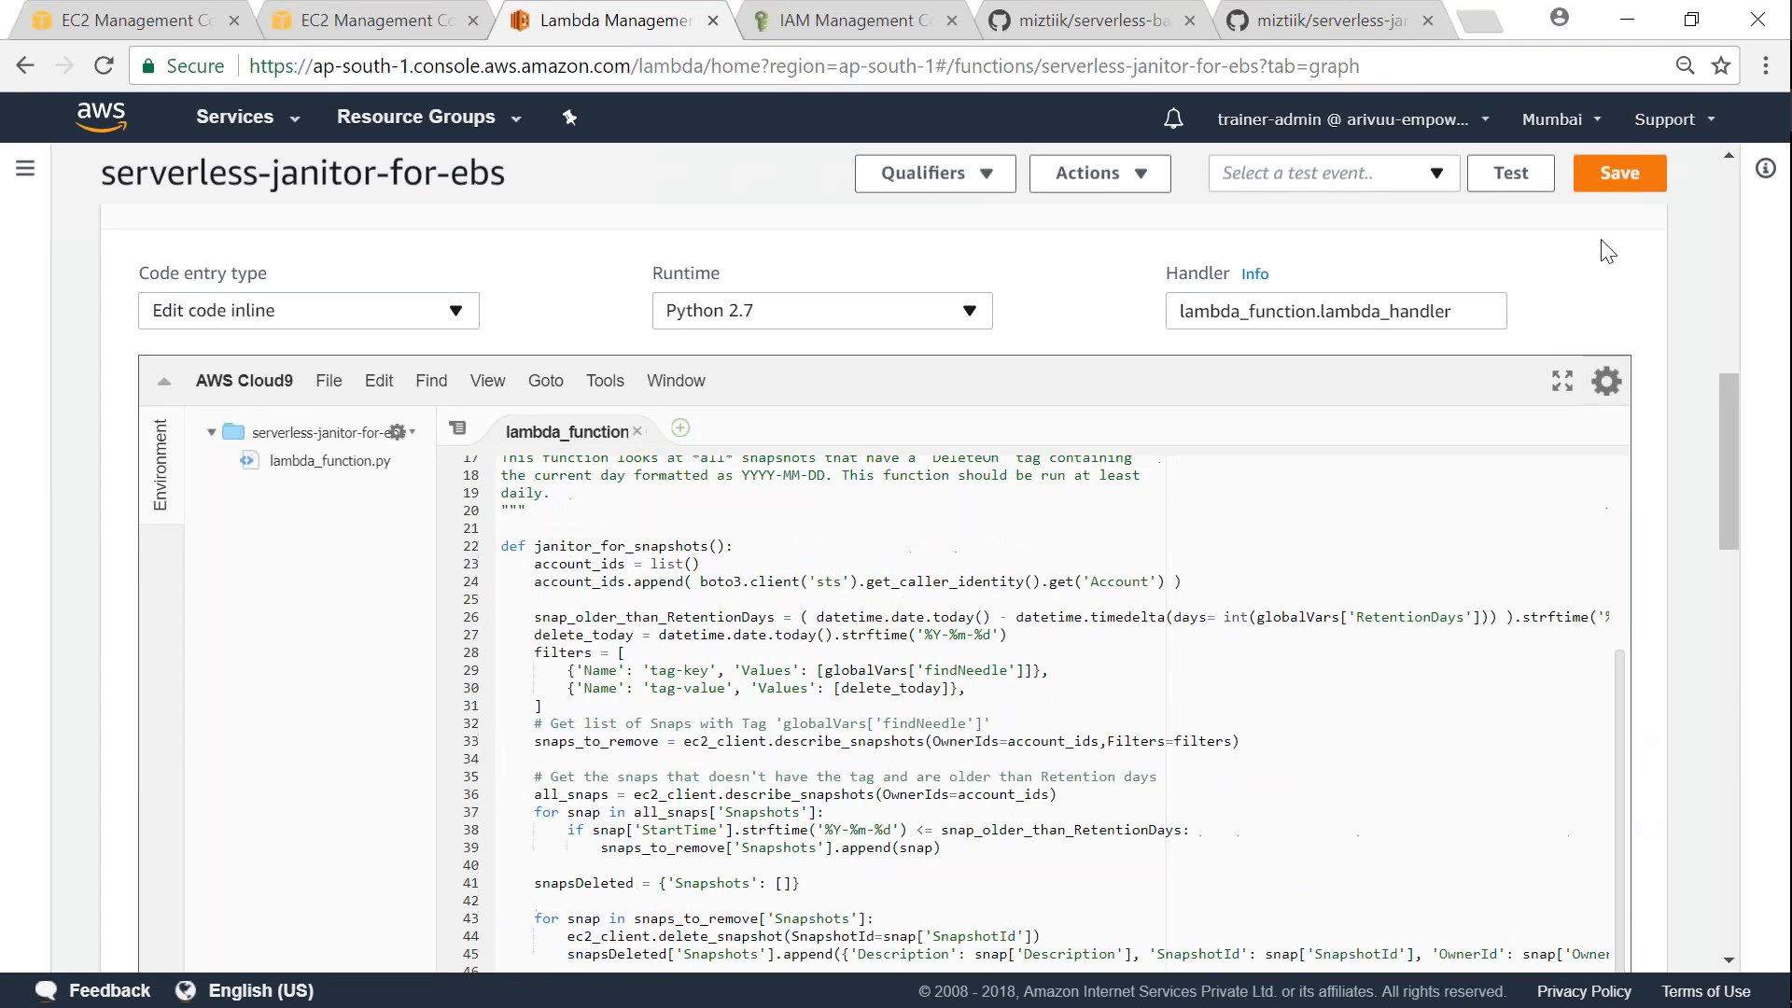
pyautogui.click(1620, 172)
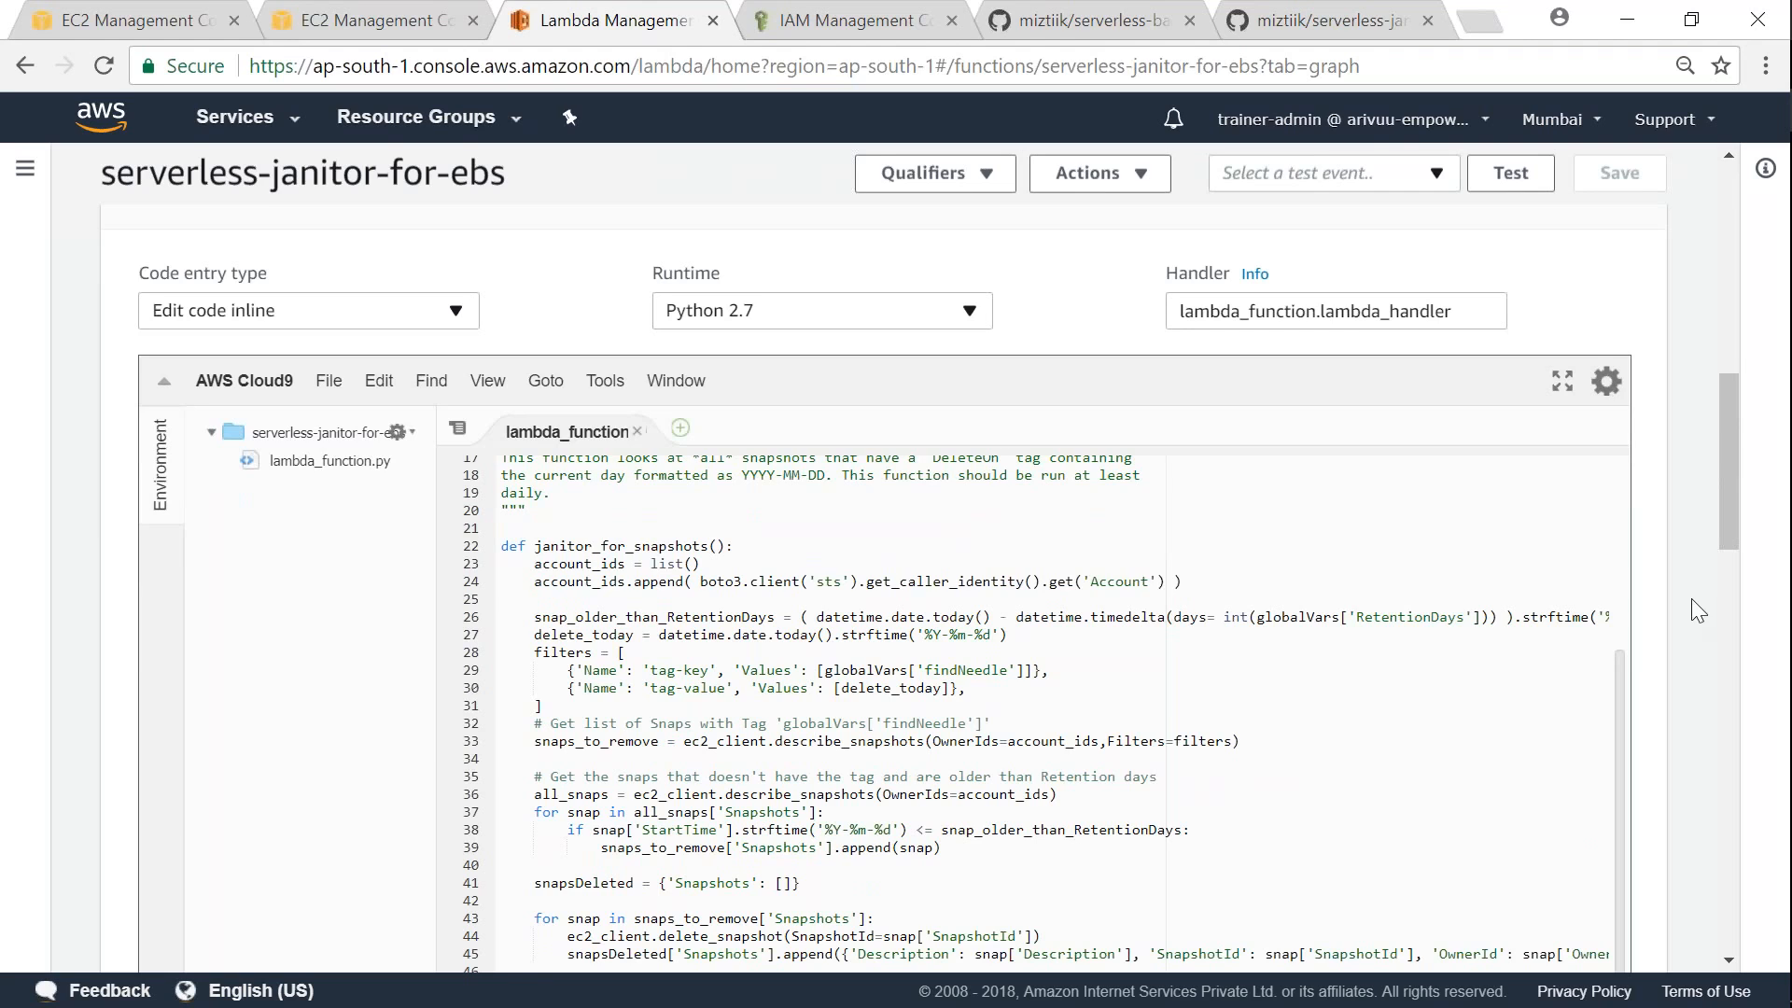
# Step: Add a CloudWatch Events trigger to the serverless-janitor-for-ebs function
pyautogui.scroll(10, 1691, 598)
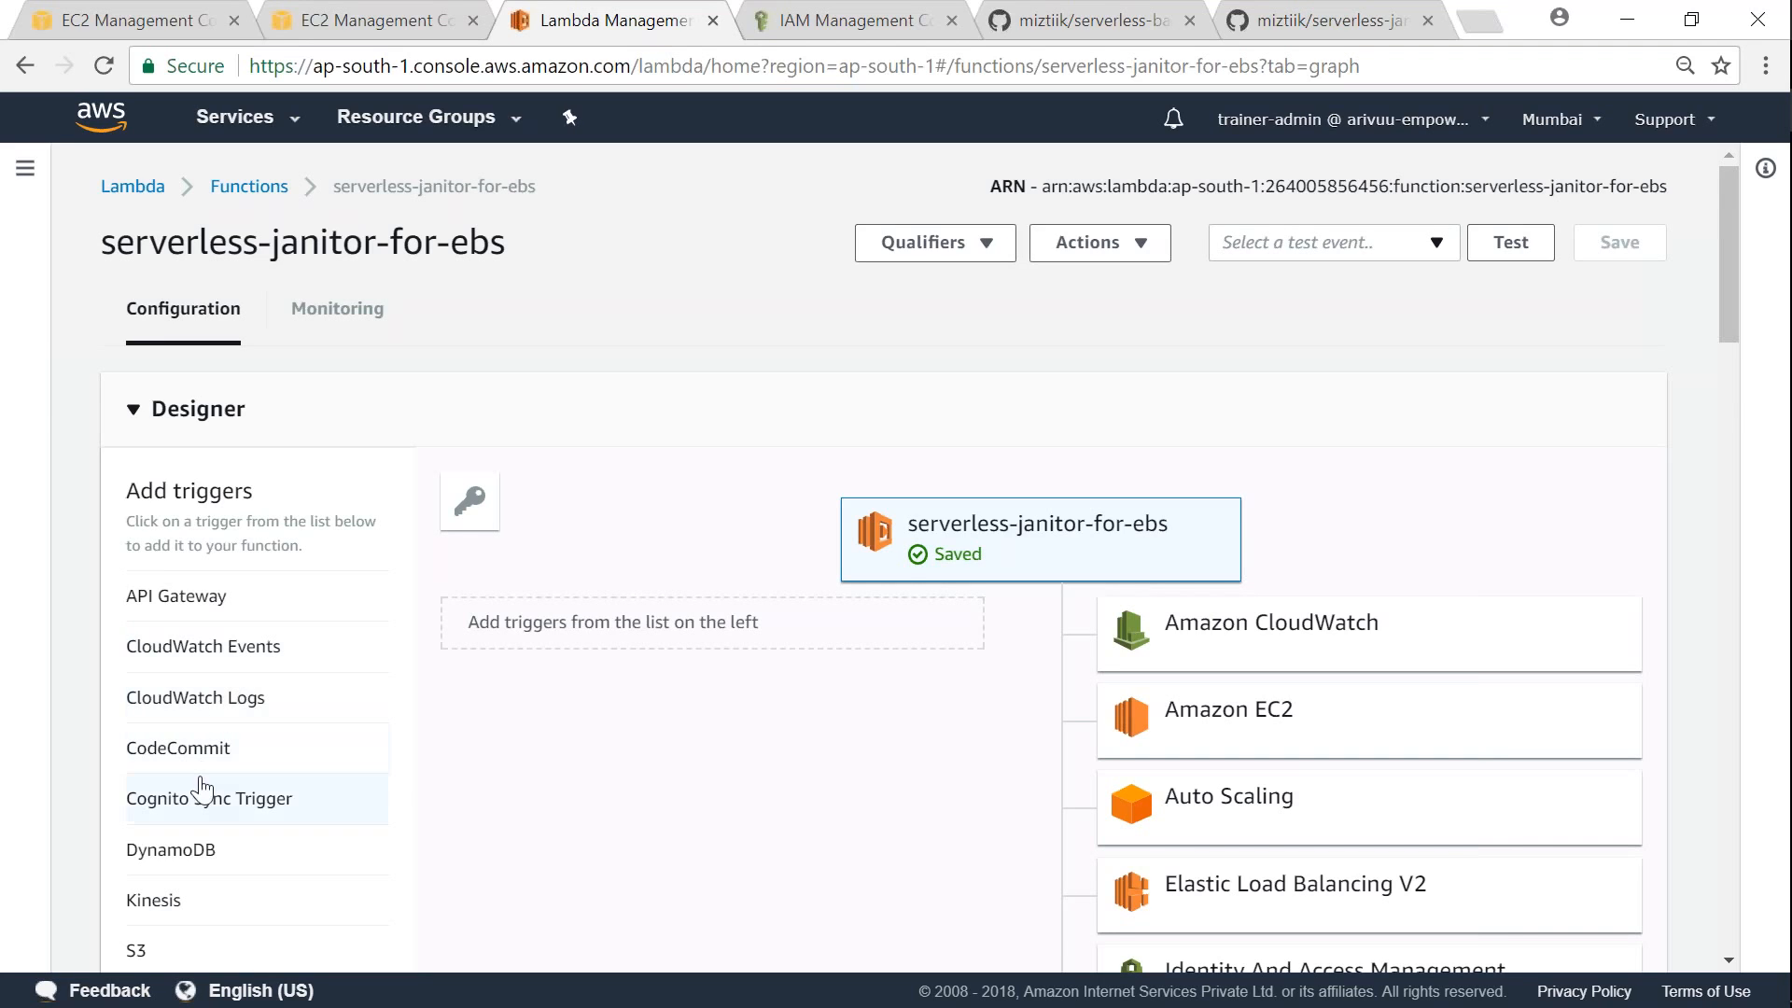
pyautogui.click(171, 661)
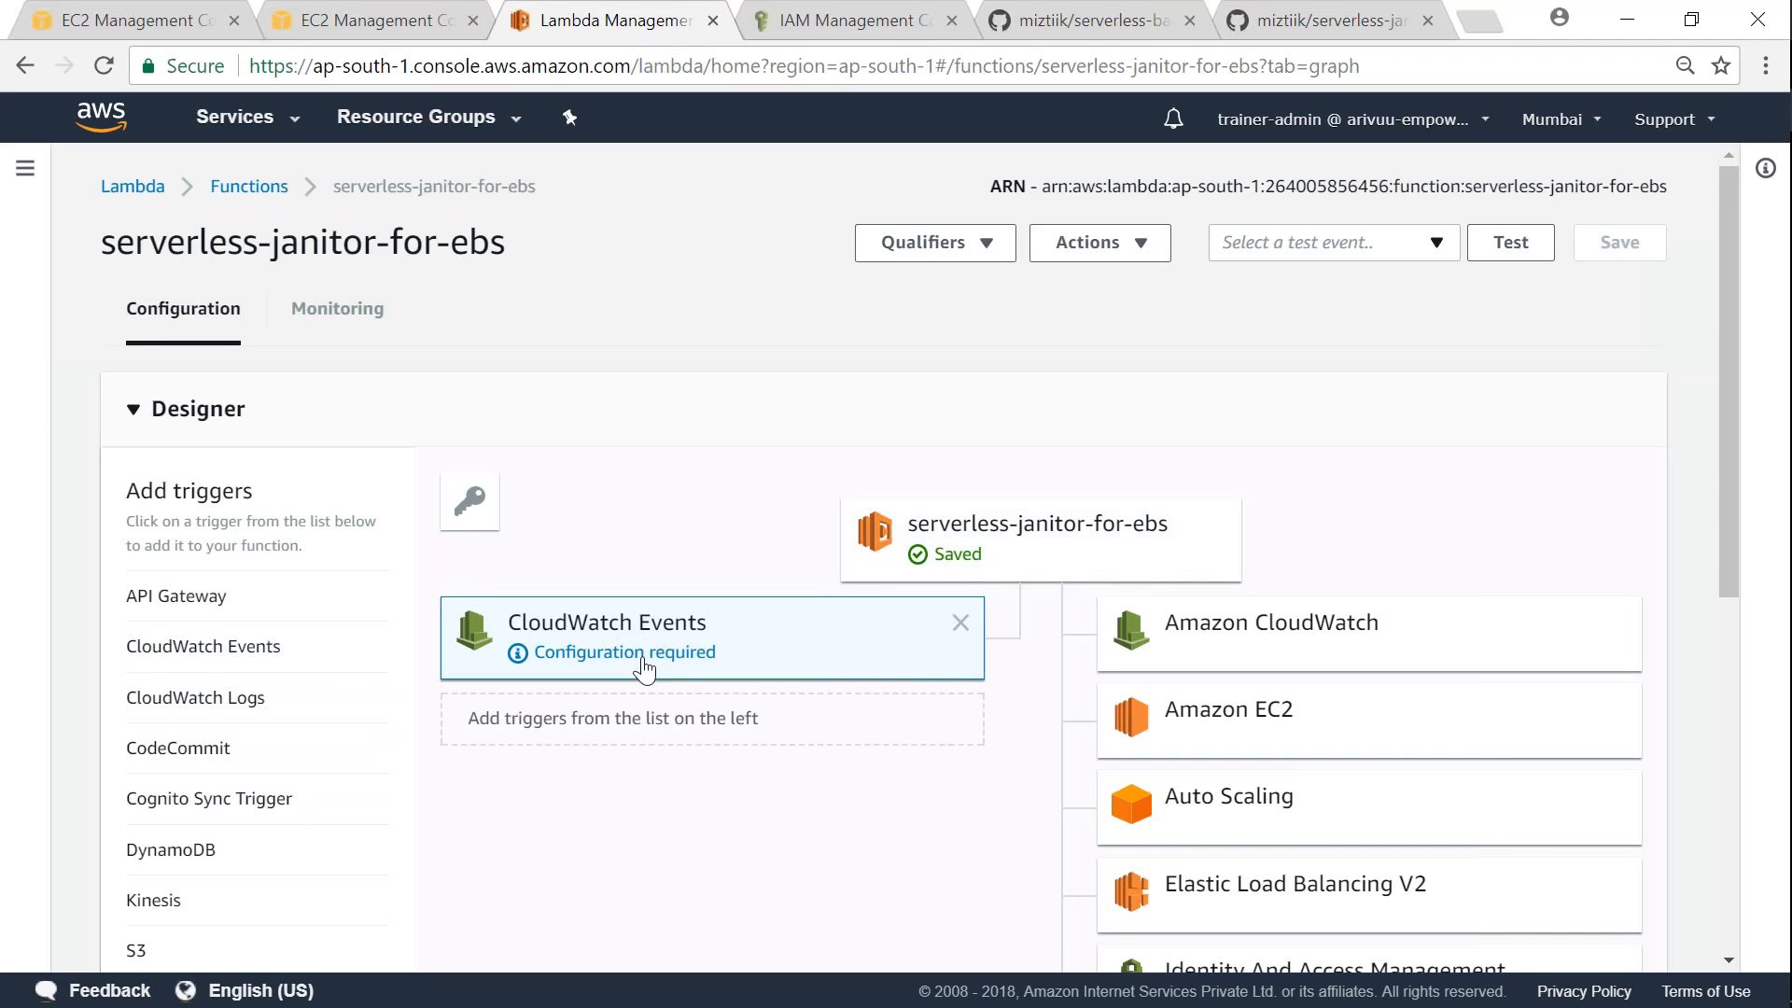
pyautogui.scroll(-4, 624, 747)
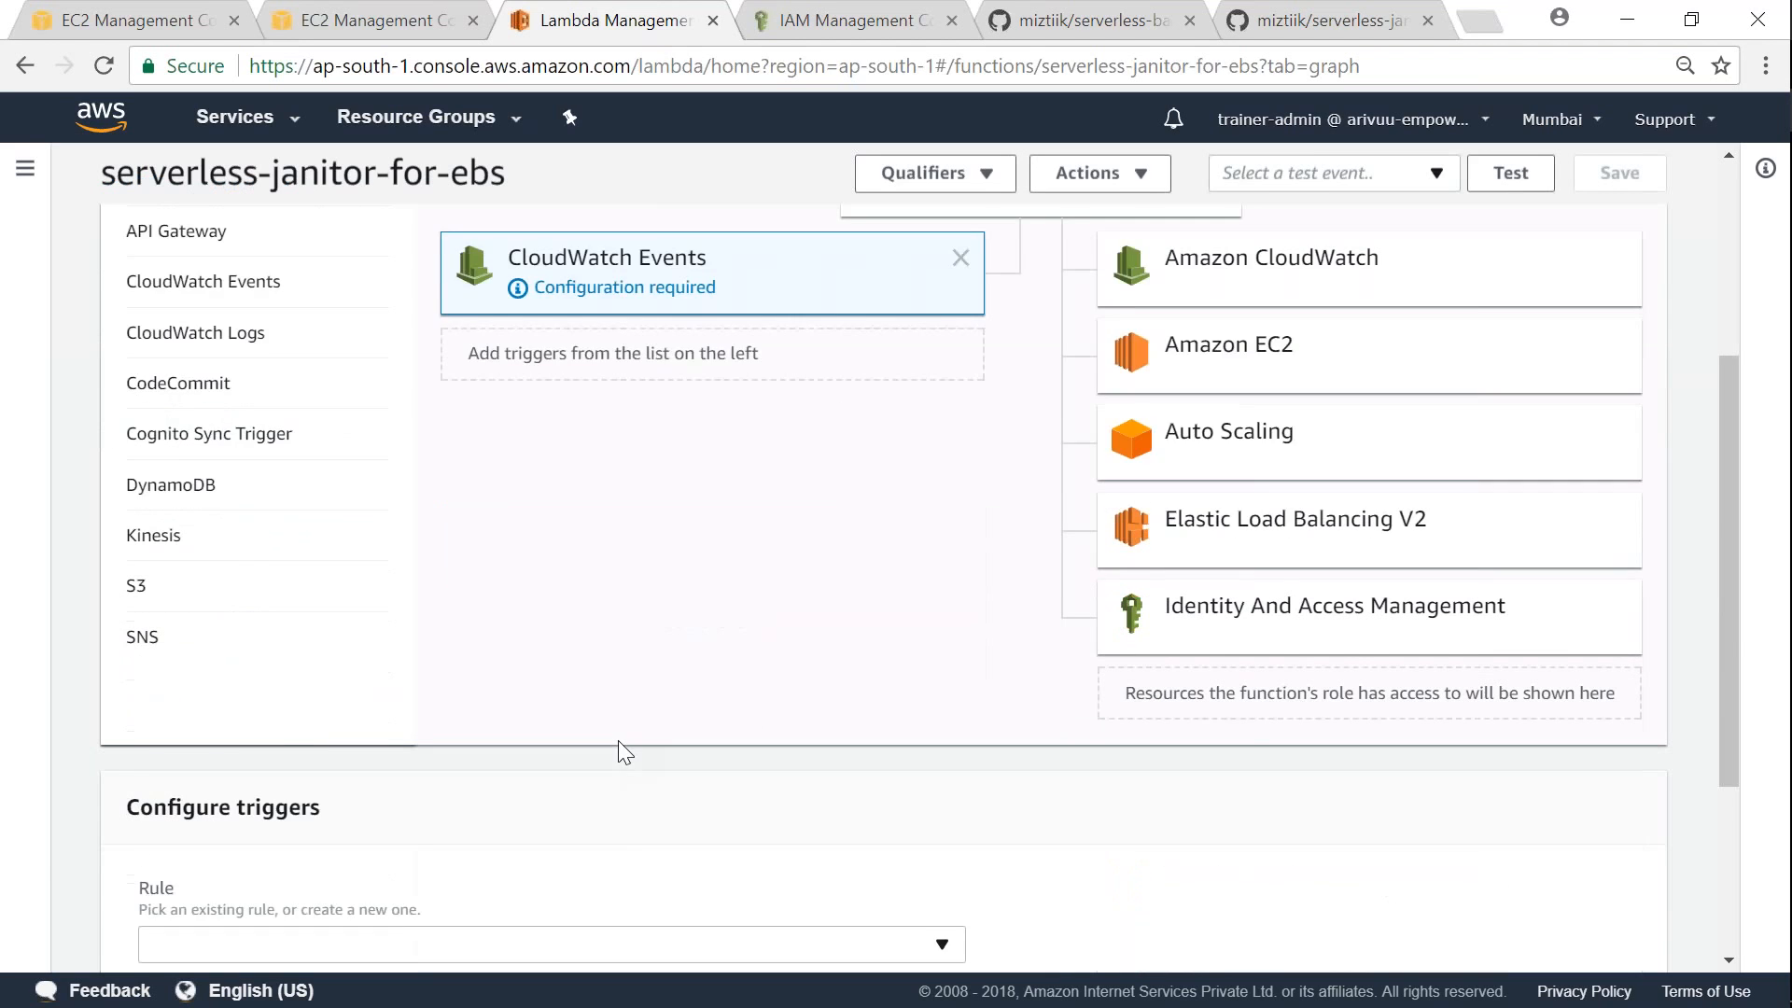
pyautogui.scroll(-3, 620, 753)
pyautogui.click(662, 632)
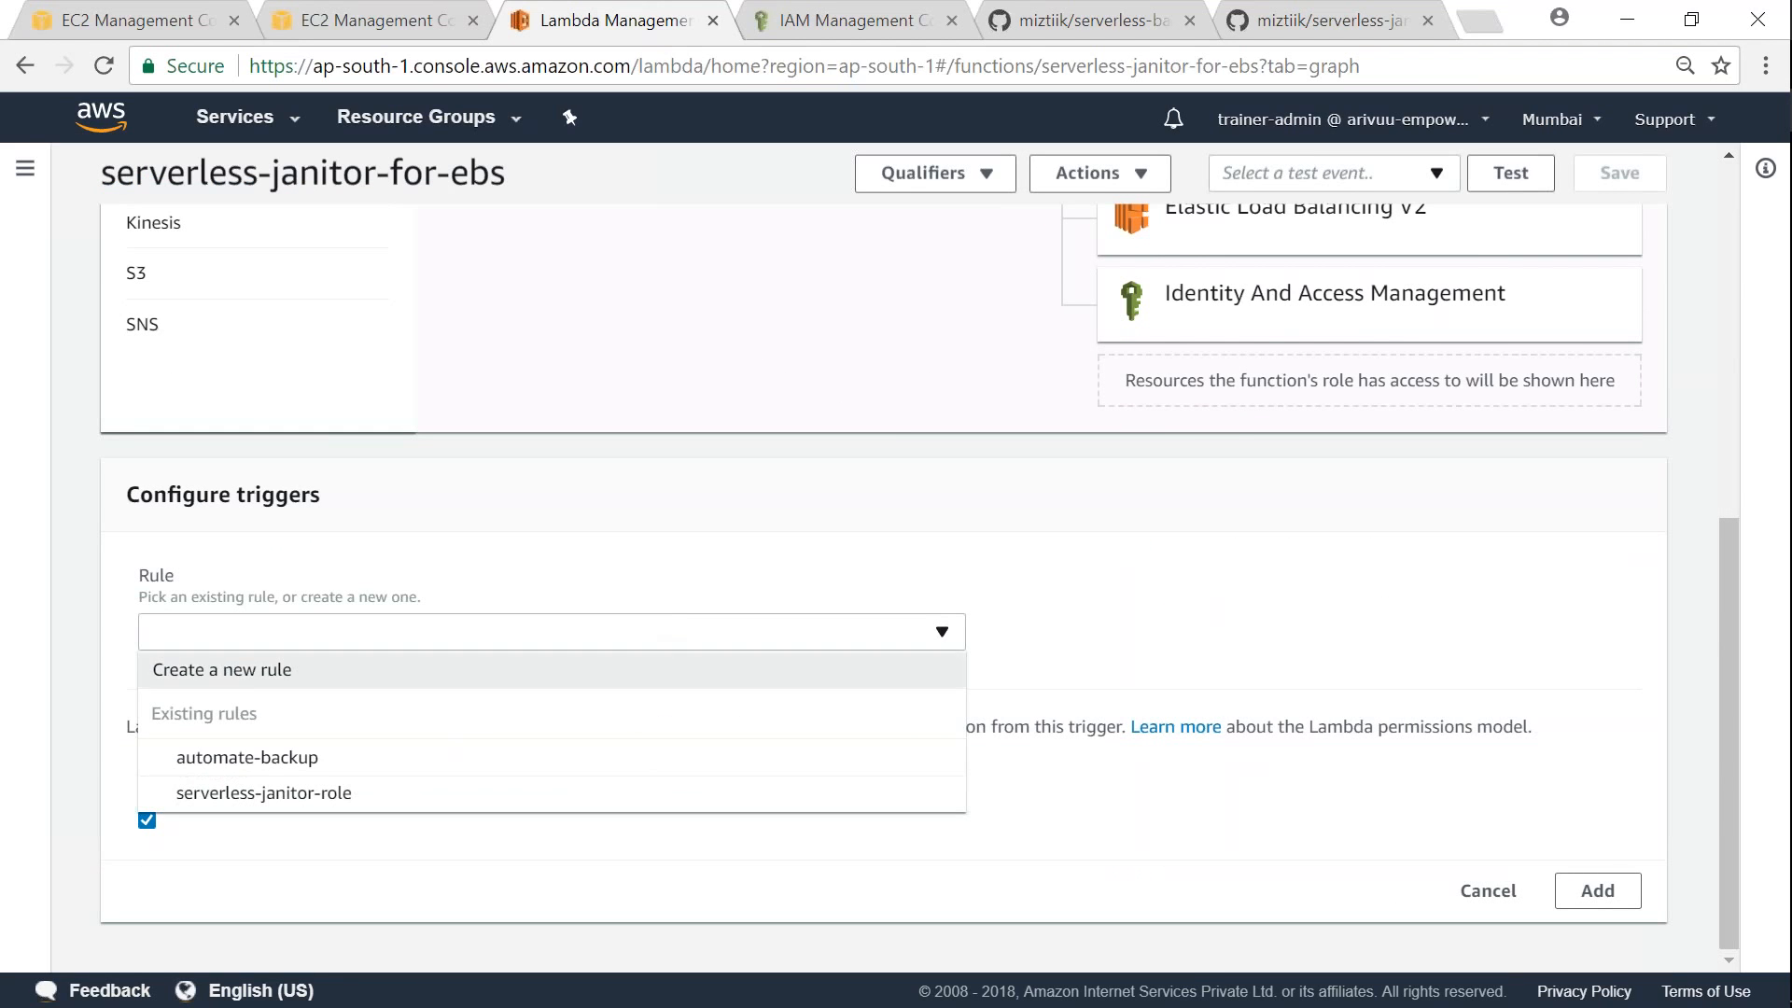
pyautogui.click(344, 770)
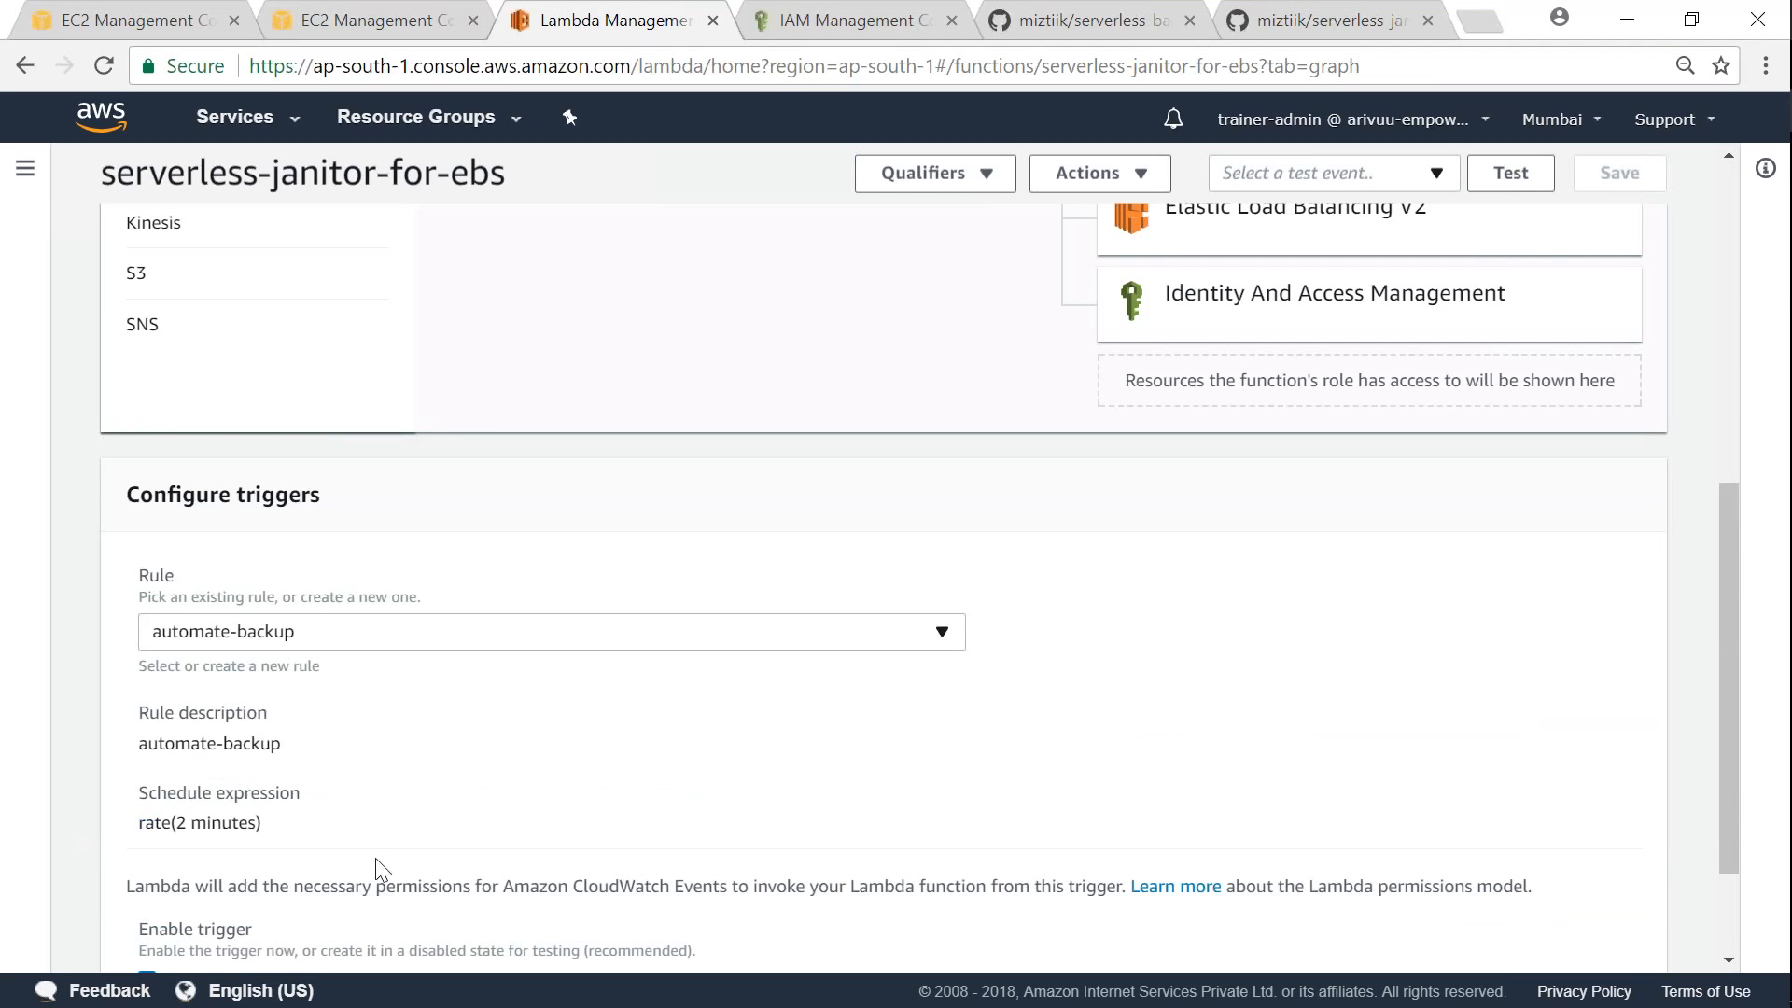
pyautogui.tripleClick(227, 822)
pyautogui.click(384, 771)
# Step: Create a new rule for the trigger named cleanup-backup-every-2-minutes
pyautogui.click(424, 635)
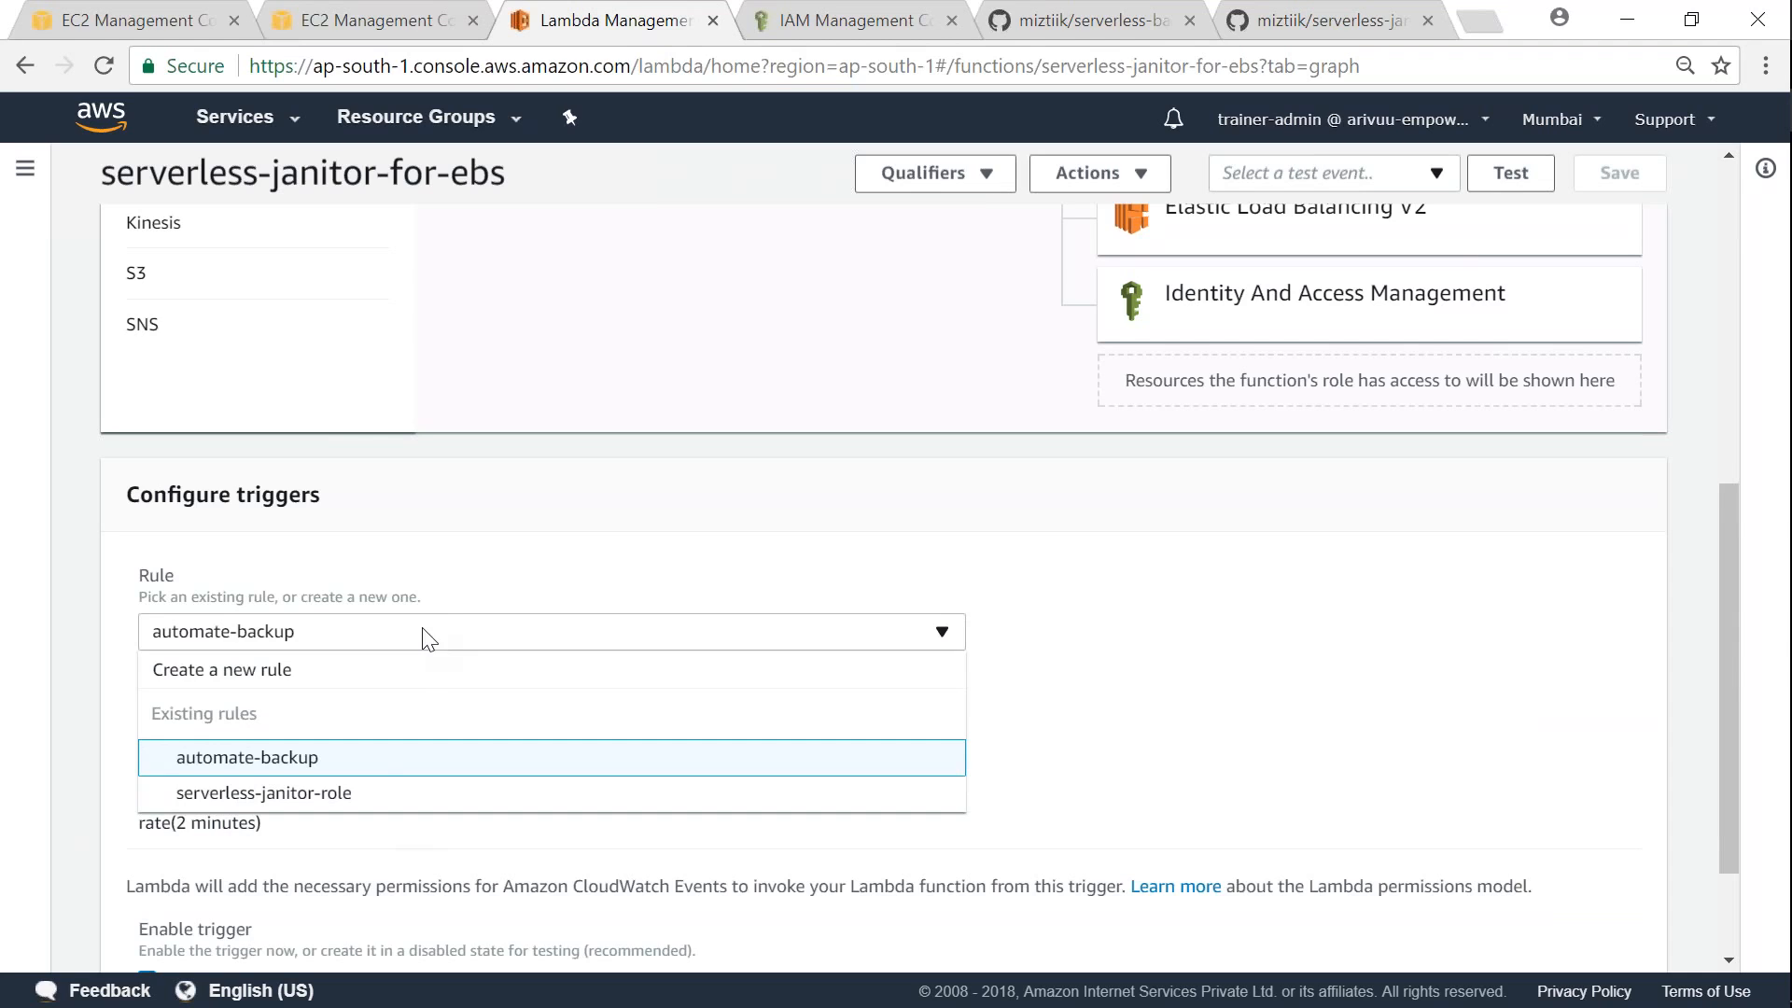
pyautogui.click(268, 670)
pyautogui.click(323, 631)
pyautogui.click(334, 667)
pyautogui.click(350, 771)
pyautogui.write('cleanup')
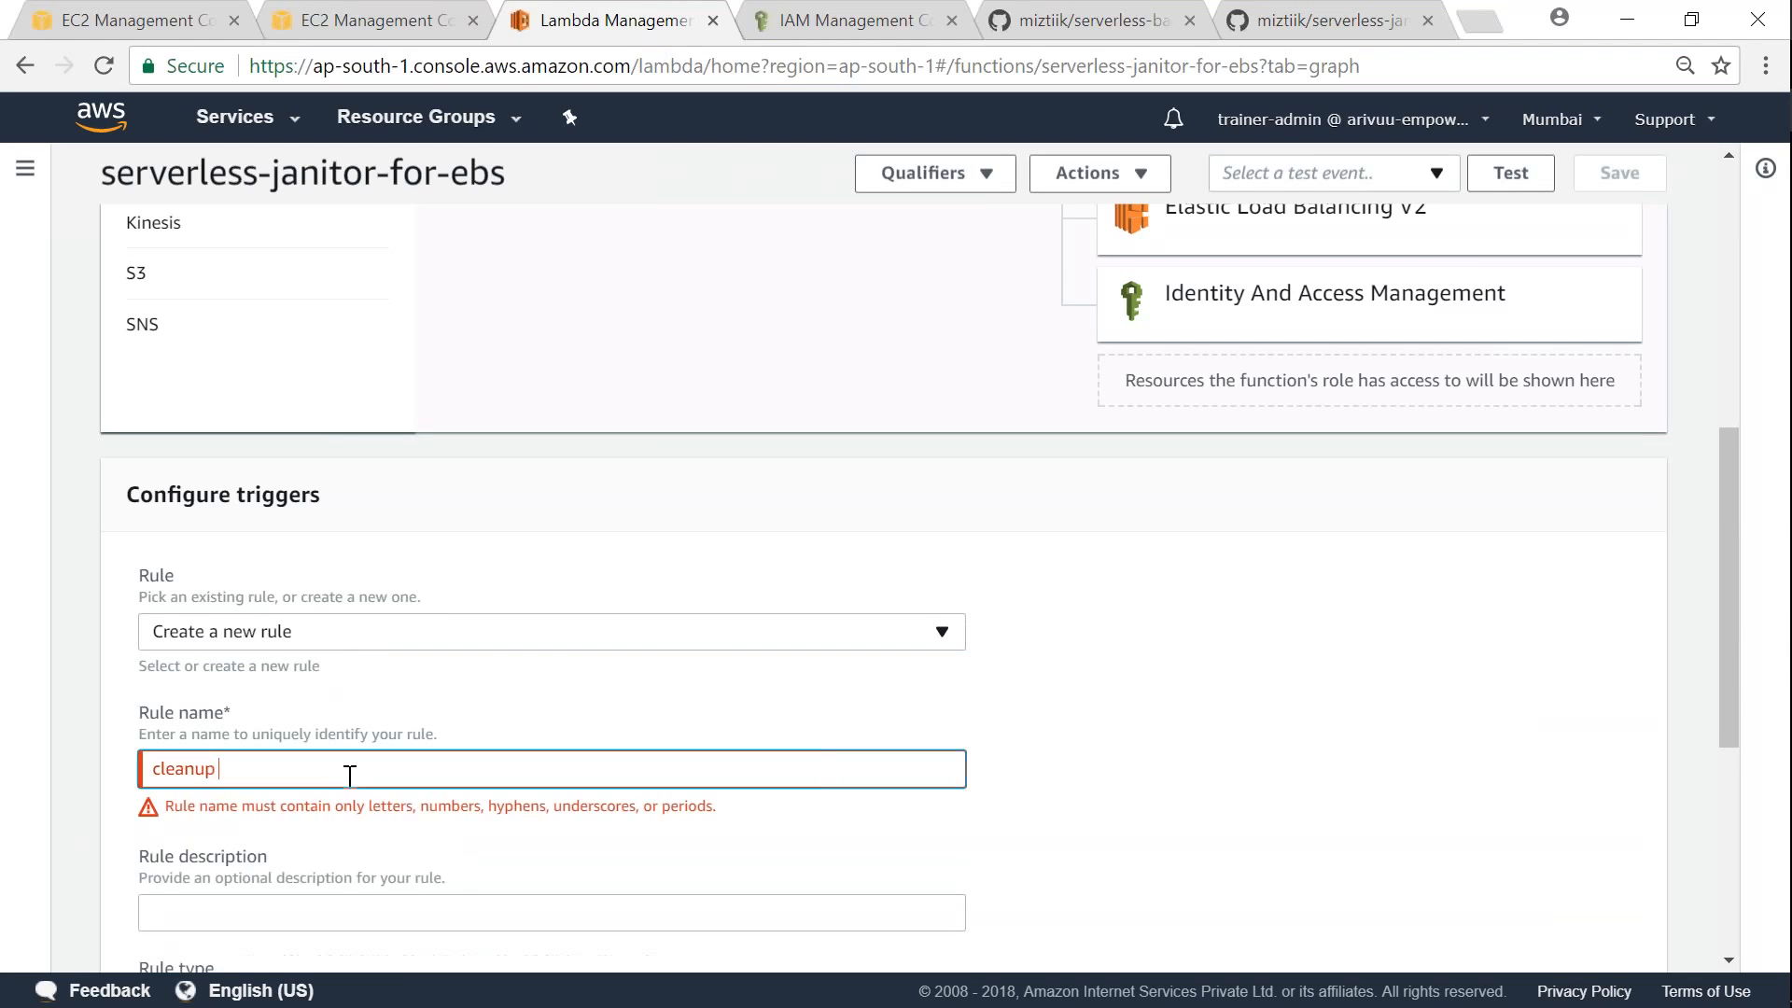
pyautogui.write('-backup-e')
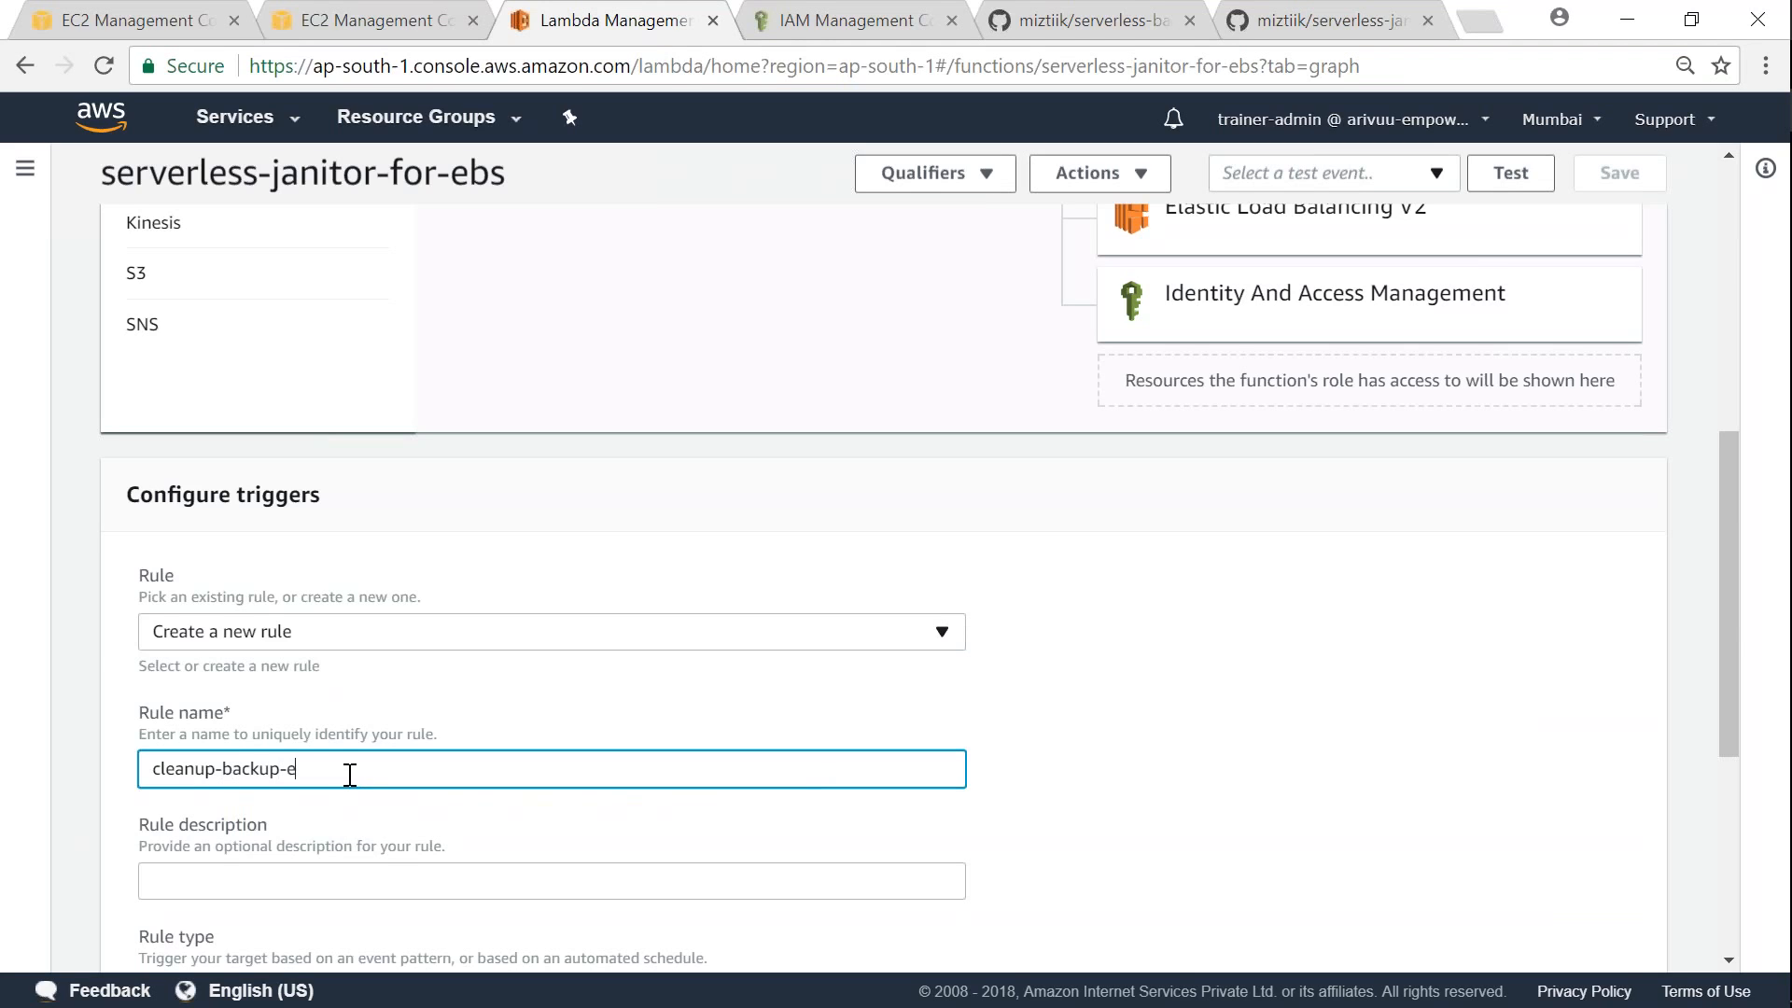
pyautogui.write('very2-min')
pyautogui.press('BackSpace')
pyautogui.press('BackSpace')
pyautogui.press('BackSpace')
pyautogui.press('BackSpace')
pyautogui.press('BackSpace')
pyautogui.write('-2minutes')
# Step: Reuse the rule name cleanup-backup-every-2-minutes as the rule description
pyautogui.hotkey('ctrl', 'a')
pyautogui.hotkey('ctrl', 'c')
pyautogui.press('Tab')
pyautogui.hotkey('ctrl', 'v')
# Step: Set the rule's schedule expression to rate(2 minutes) and add the trigger
pyautogui.scroll(-3, 245, 850)
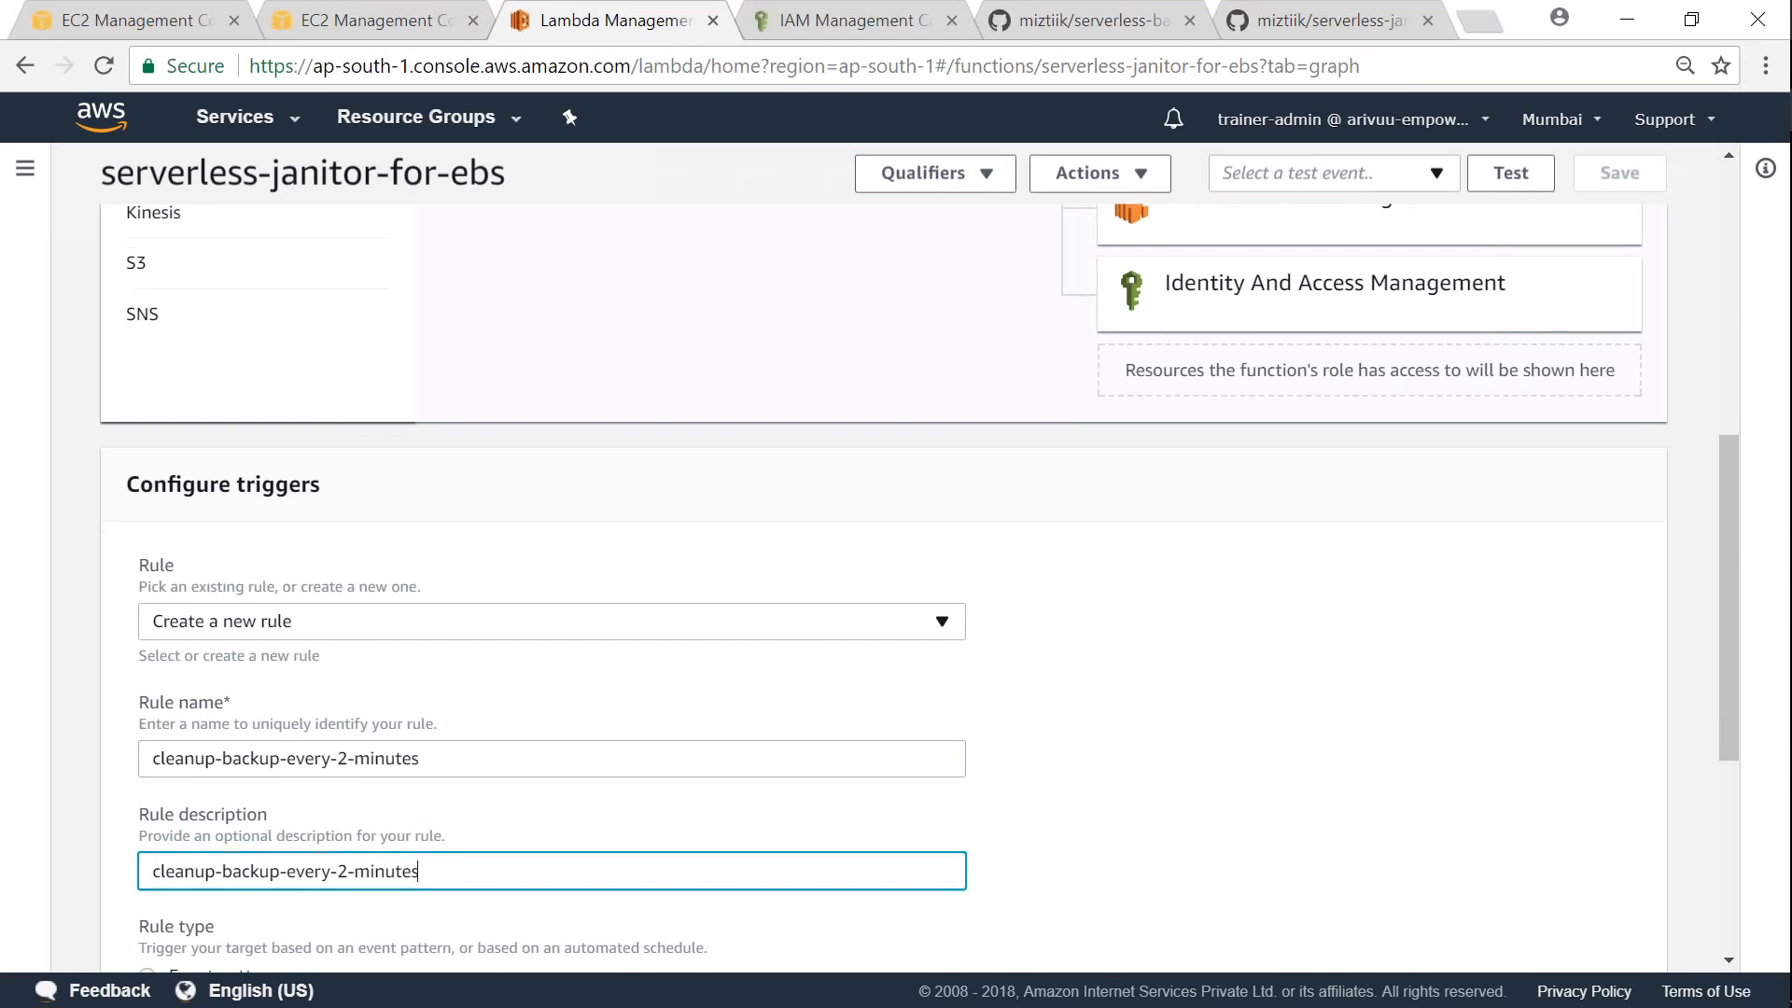
pyautogui.click(244, 843)
pyautogui.write('rate')
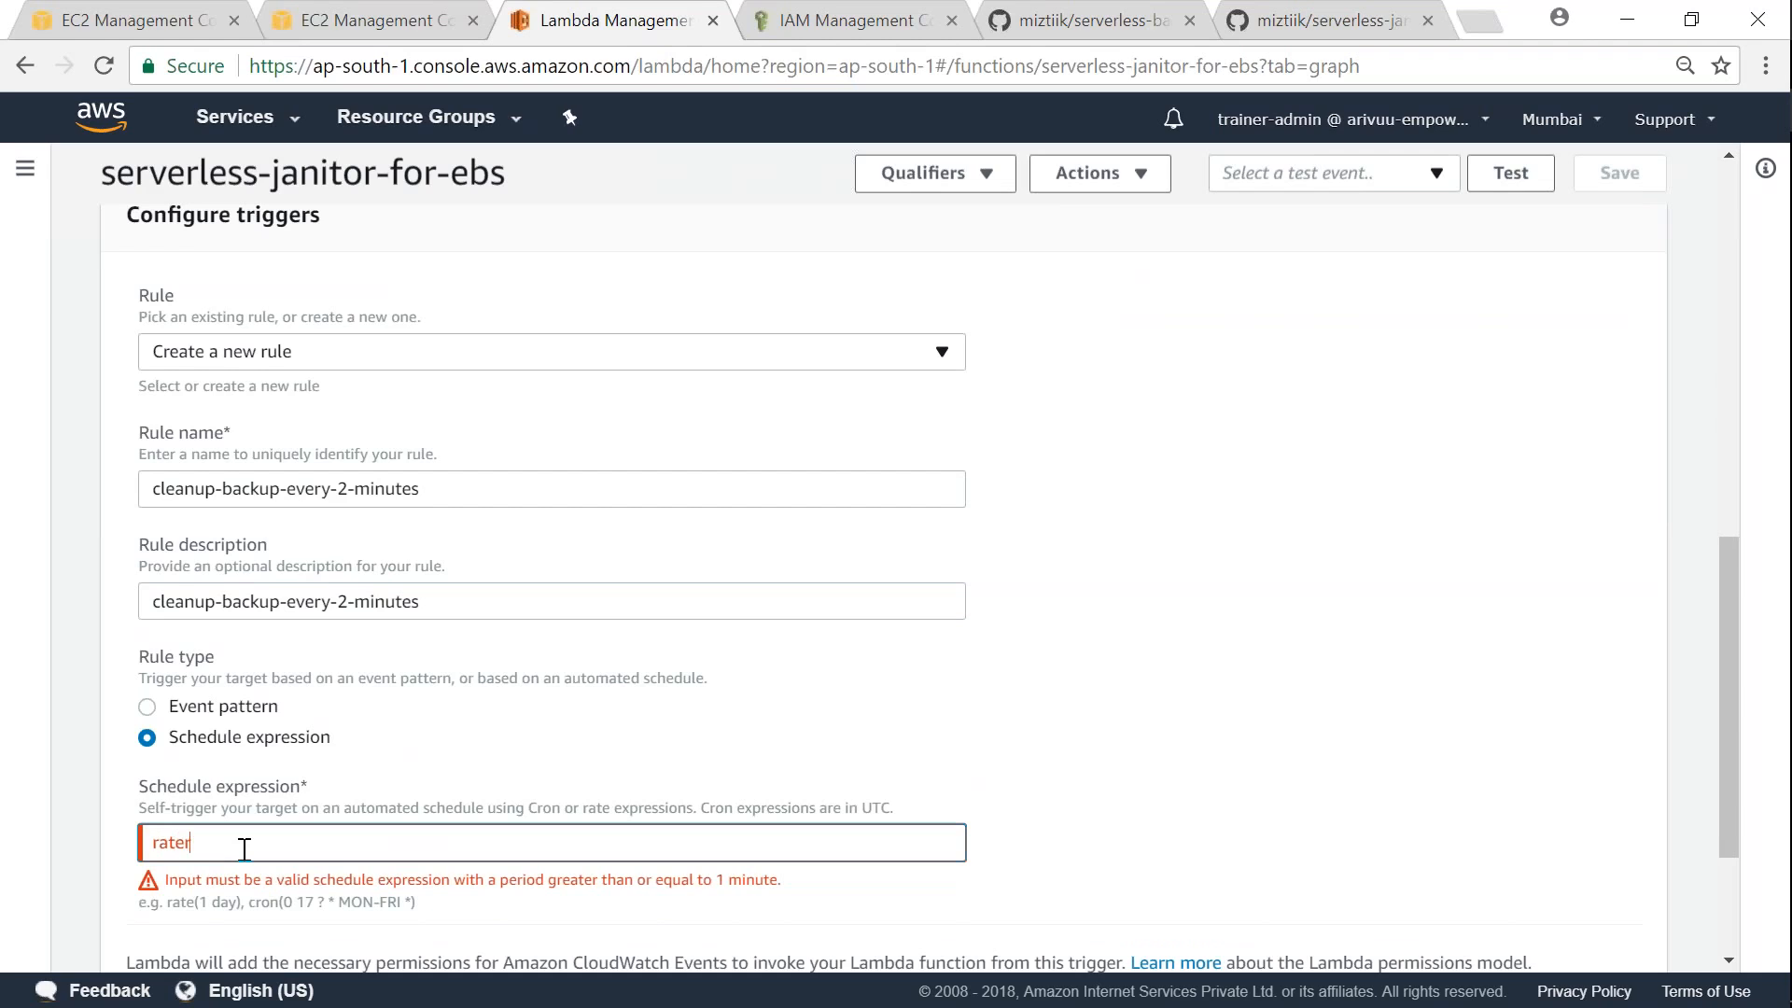
pyautogui.write('(2 minutes)')
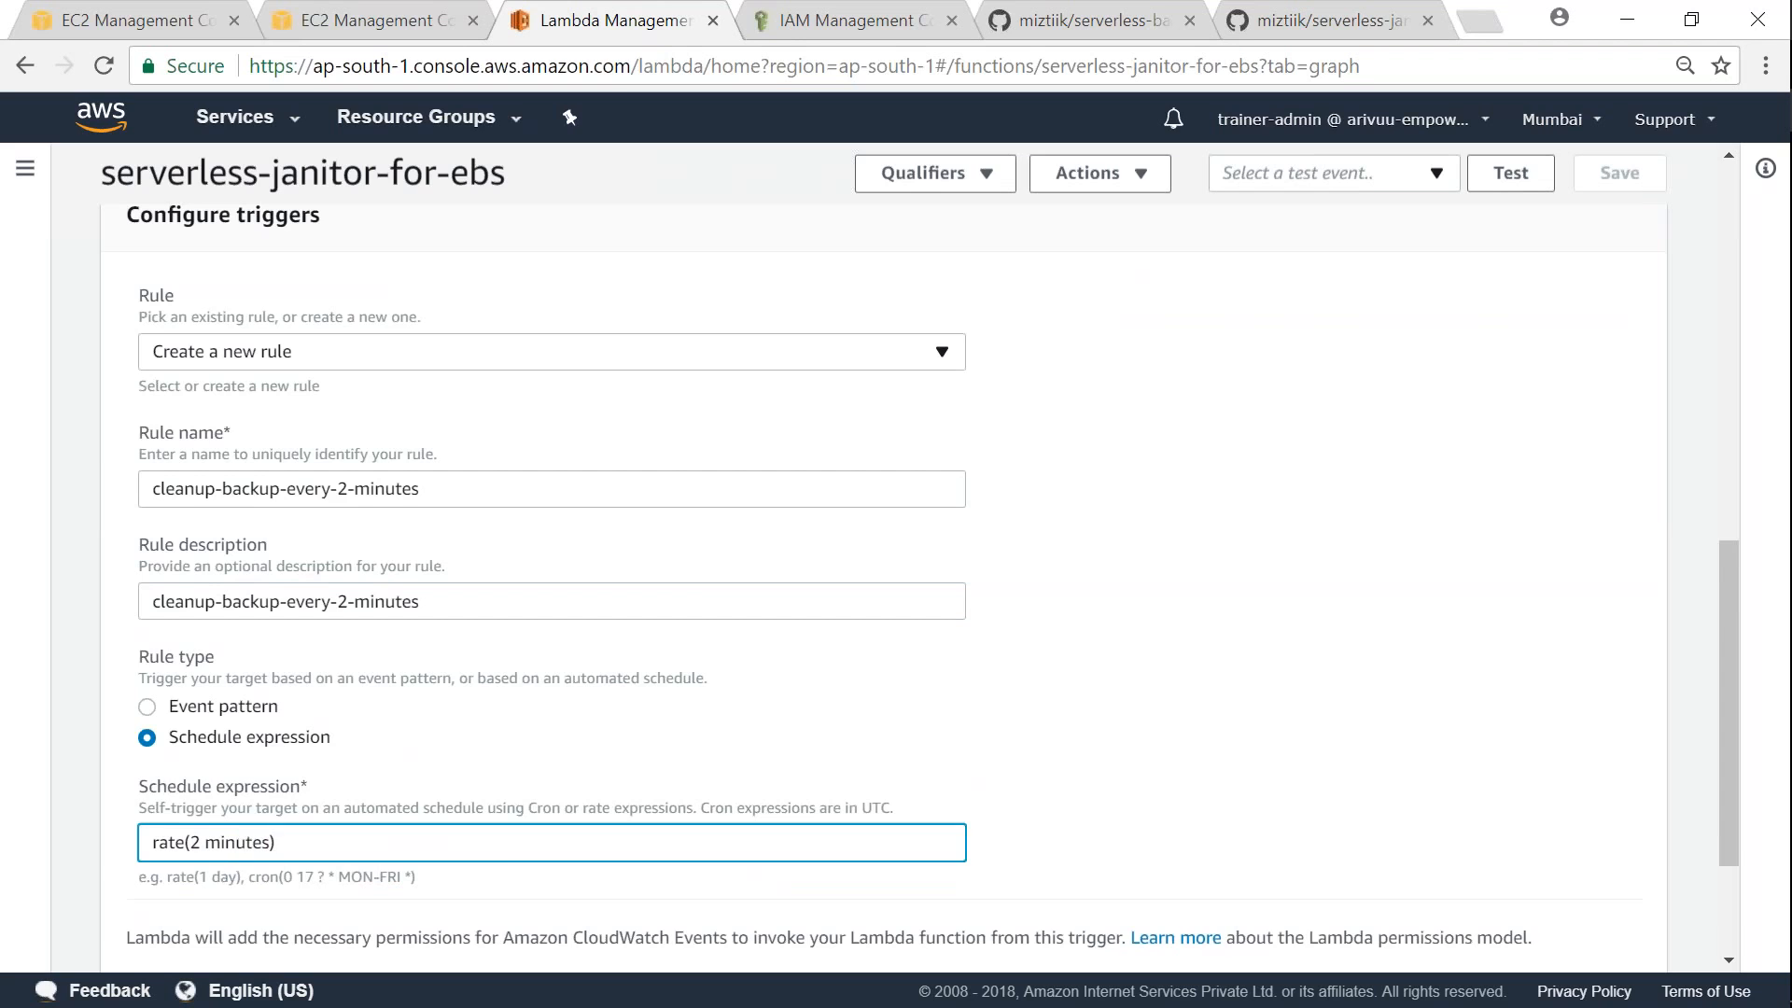
pyautogui.scroll(-2, 896, 560)
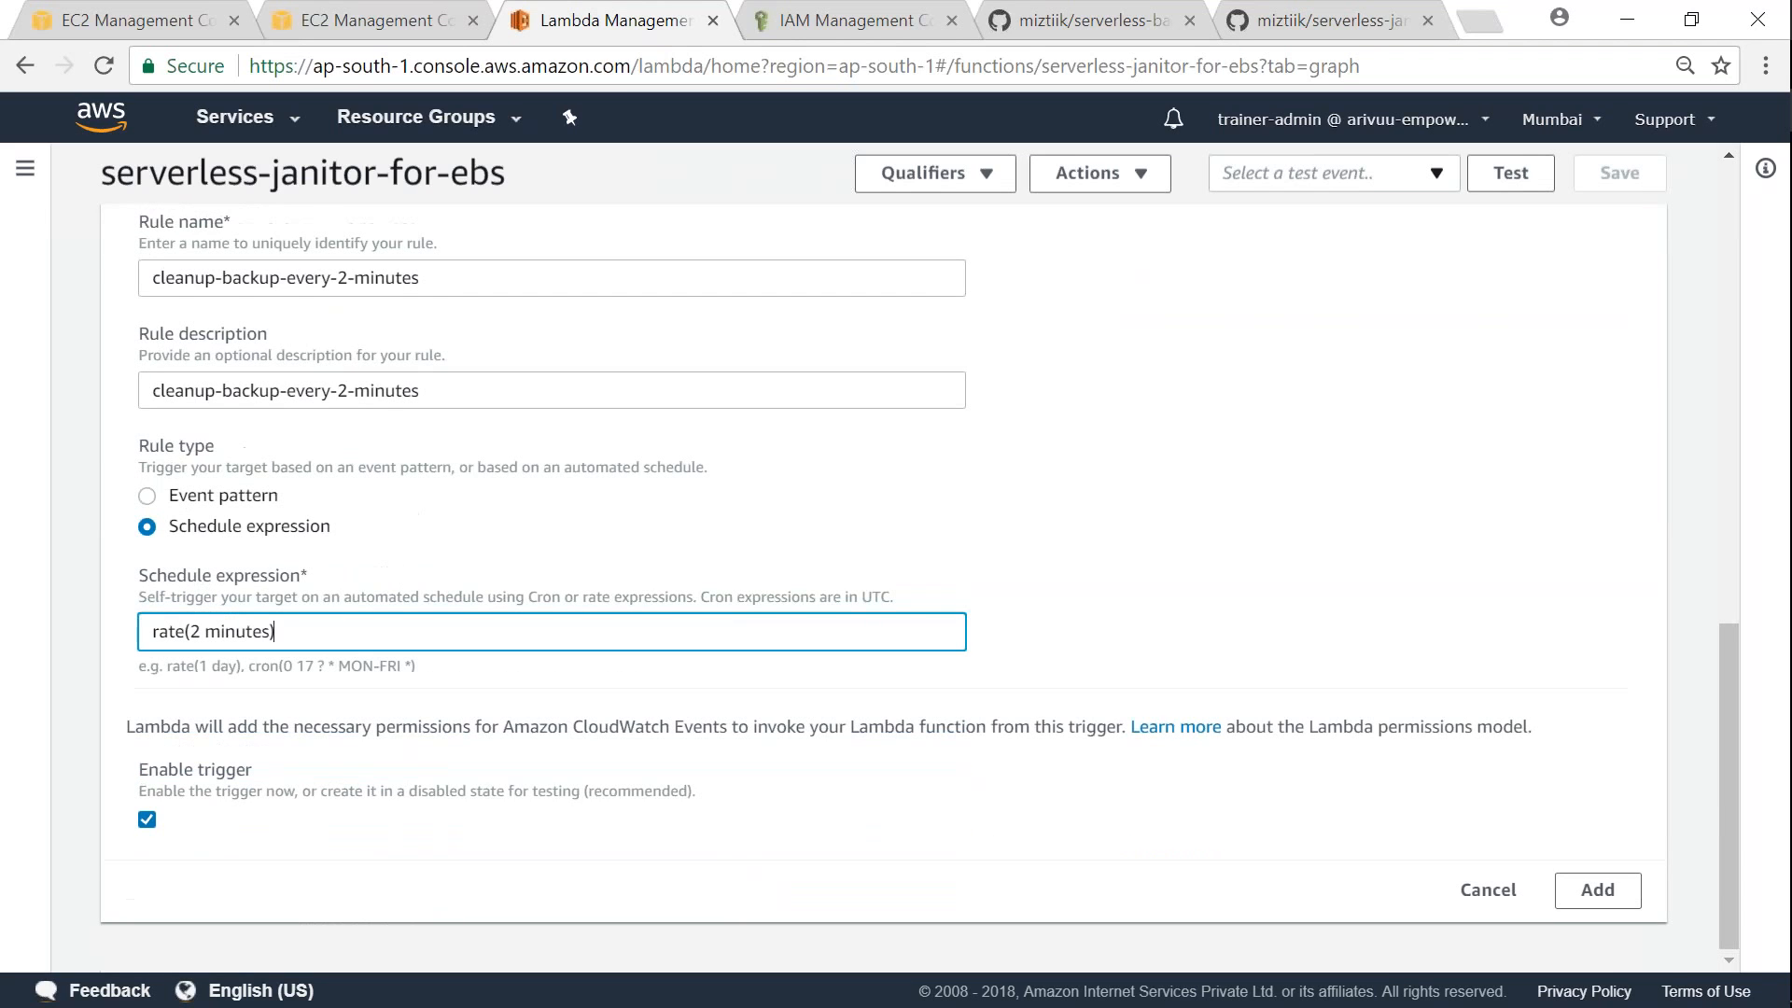
pyautogui.click(1597, 891)
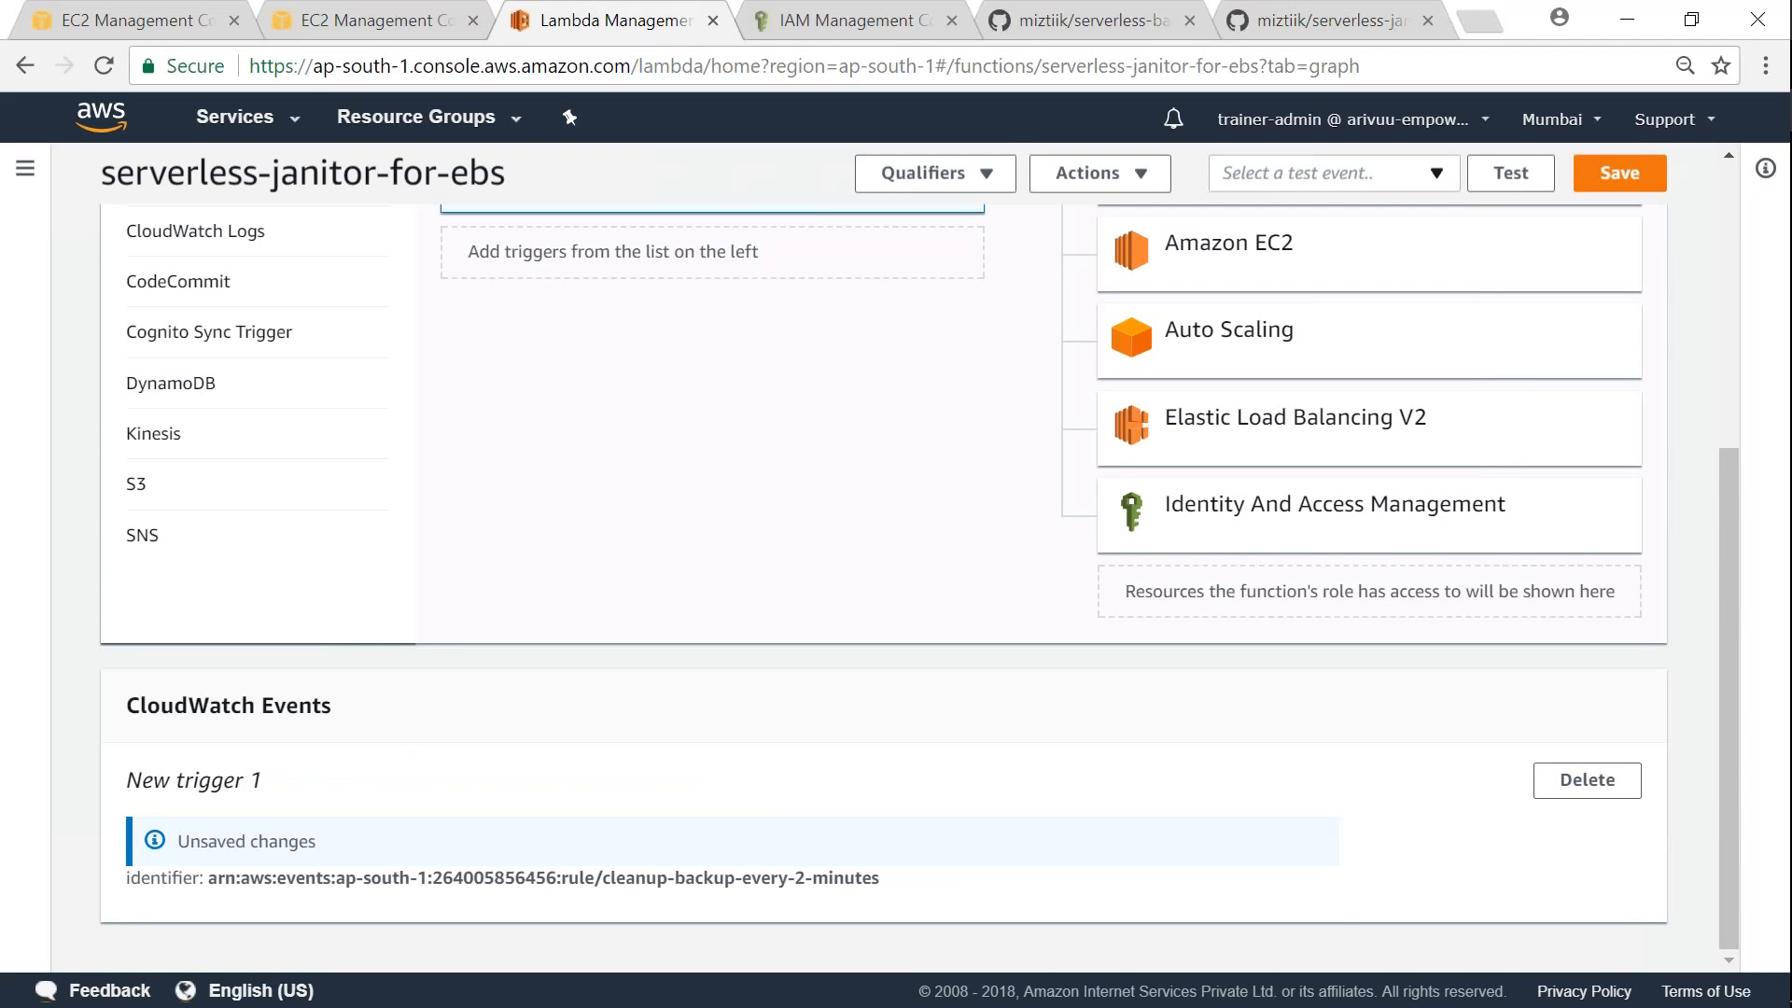
# Step: Save the janitor function with its new CloudWatch Events trigger
pyautogui.scroll(3, 751, 818)
pyautogui.moveTo(674, 468); pyautogui.dragTo(540, 479)
pyautogui.click(747, 668)
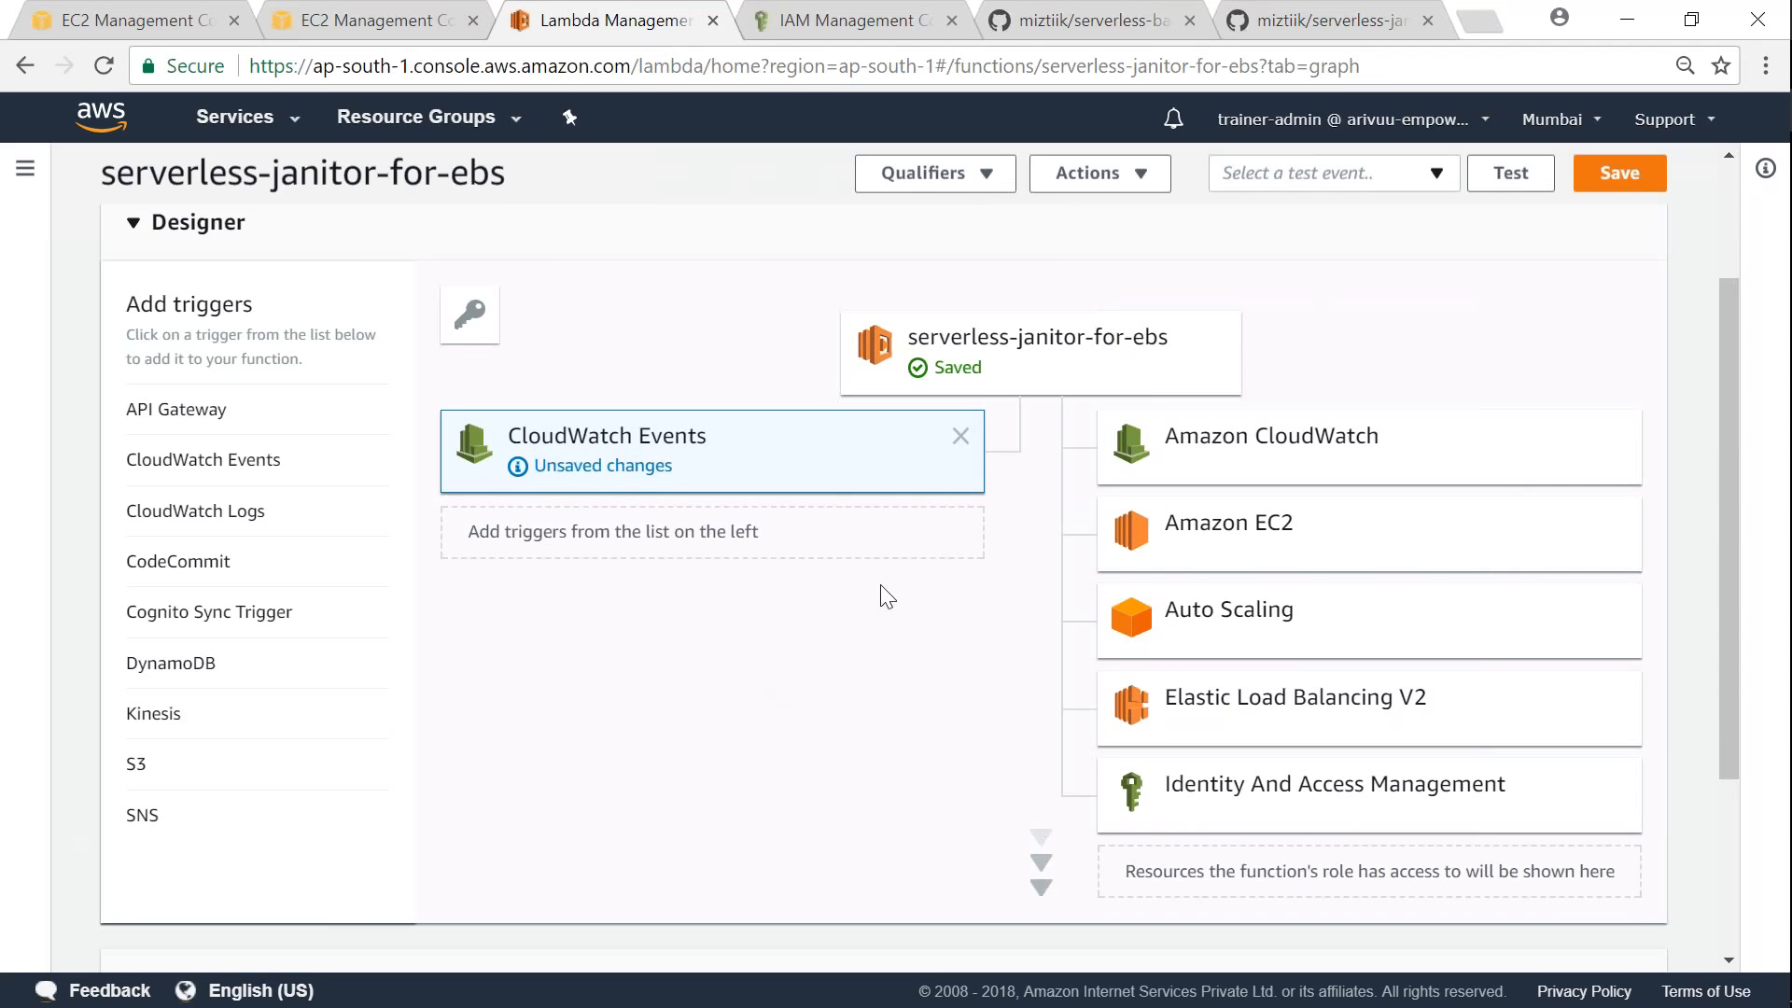
pyautogui.click(1615, 176)
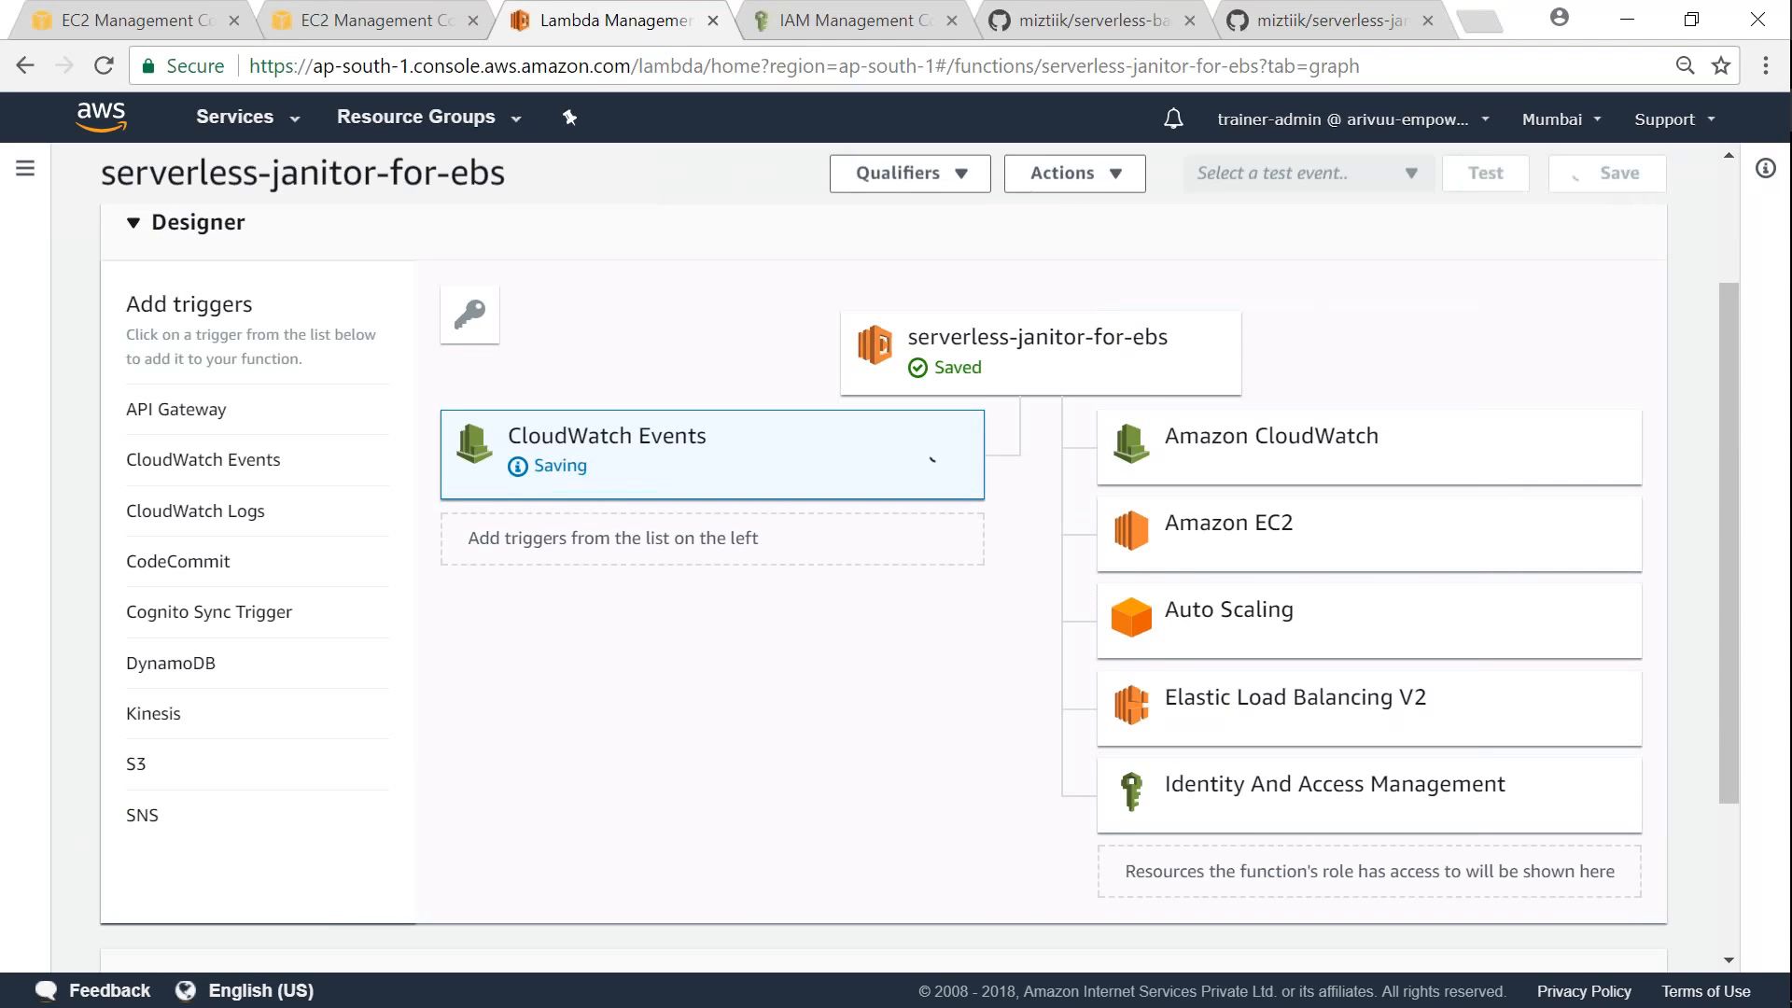
# Step: Check the trigger's save status and refresh the janitor function's monitoring metrics
pyautogui.moveTo(589, 462); pyautogui.dragTo(534, 460)
pyautogui.scroll(2, 1040, 829)
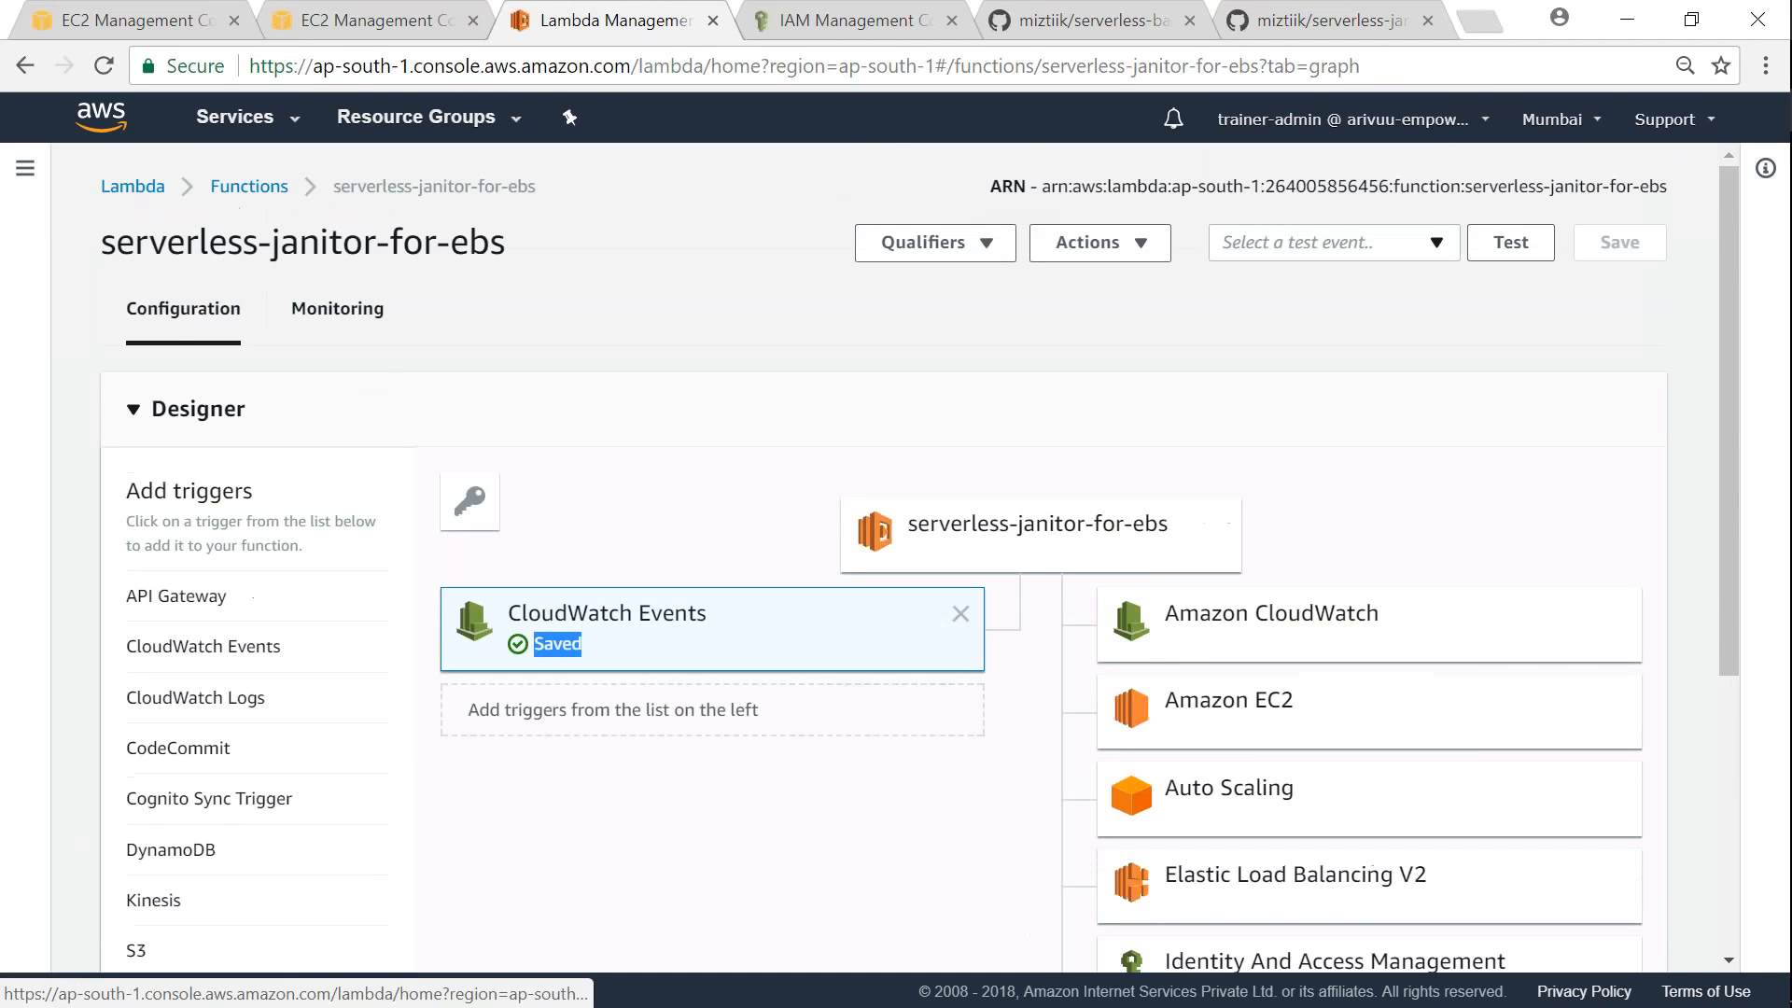
pyautogui.click(337, 308)
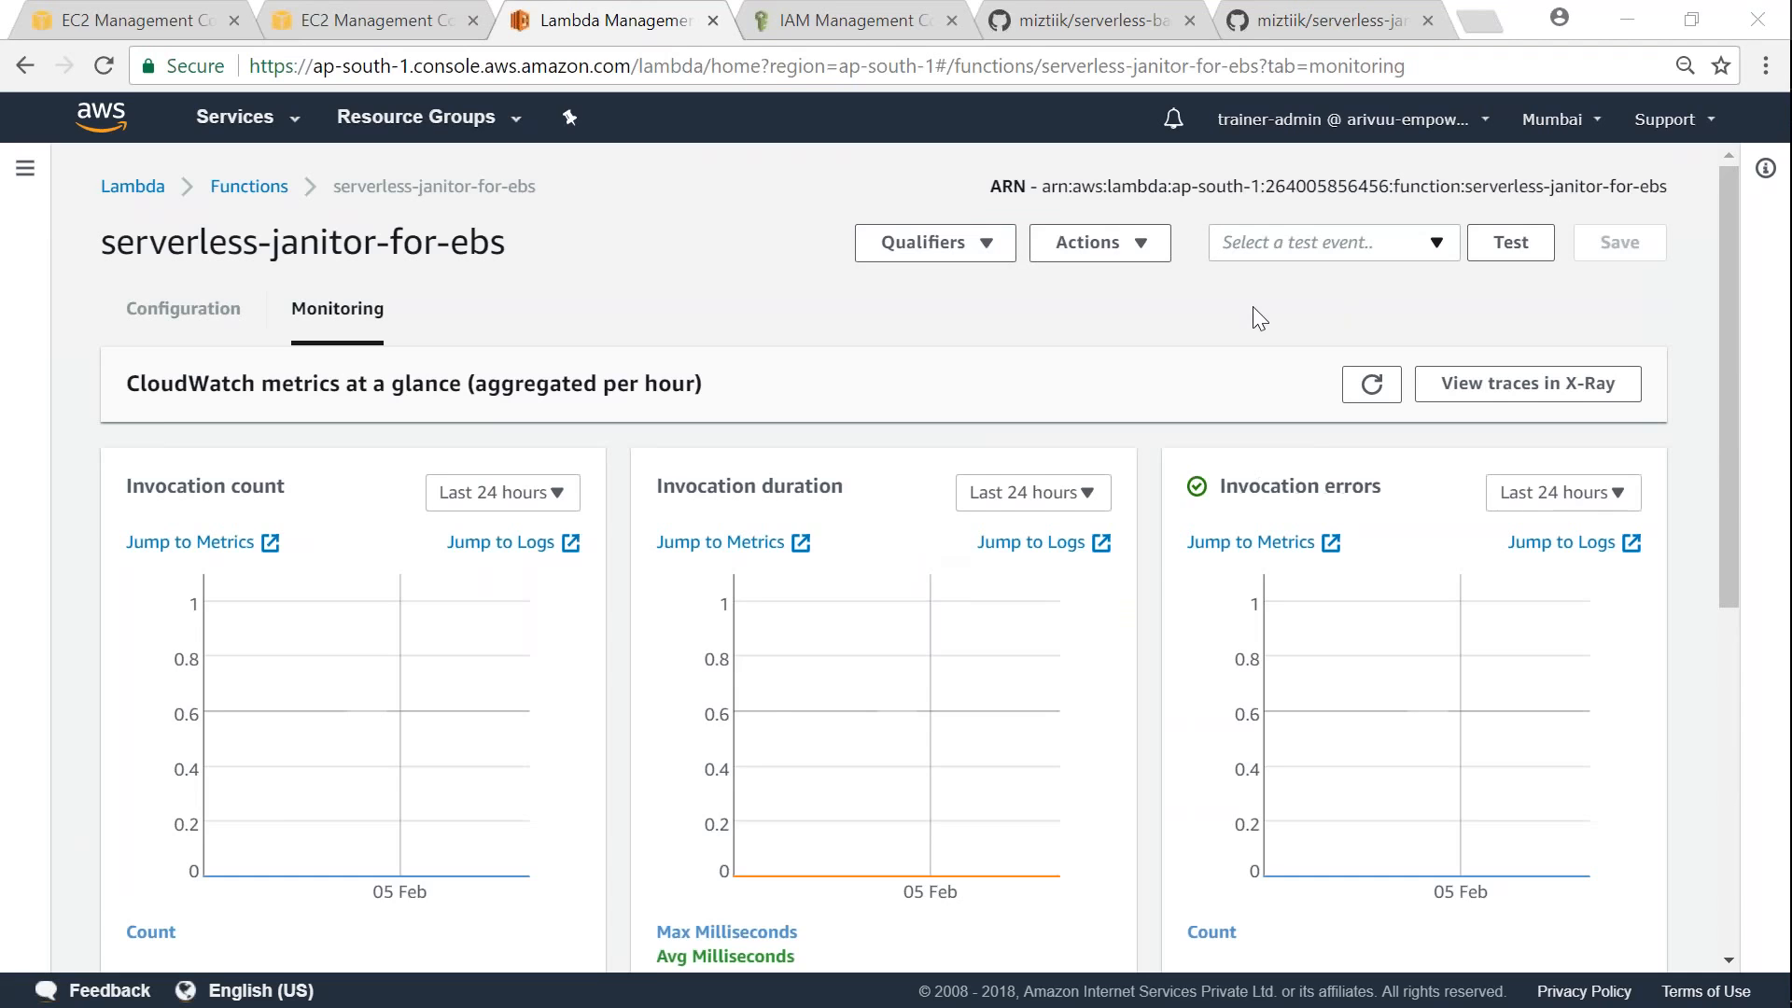
pyautogui.click(1372, 384)
# Step: Review the global variables and the DeleteOn date description in the janitor README on GitHub
pyautogui.click(1206, 33)
pyautogui.click(680, 508)
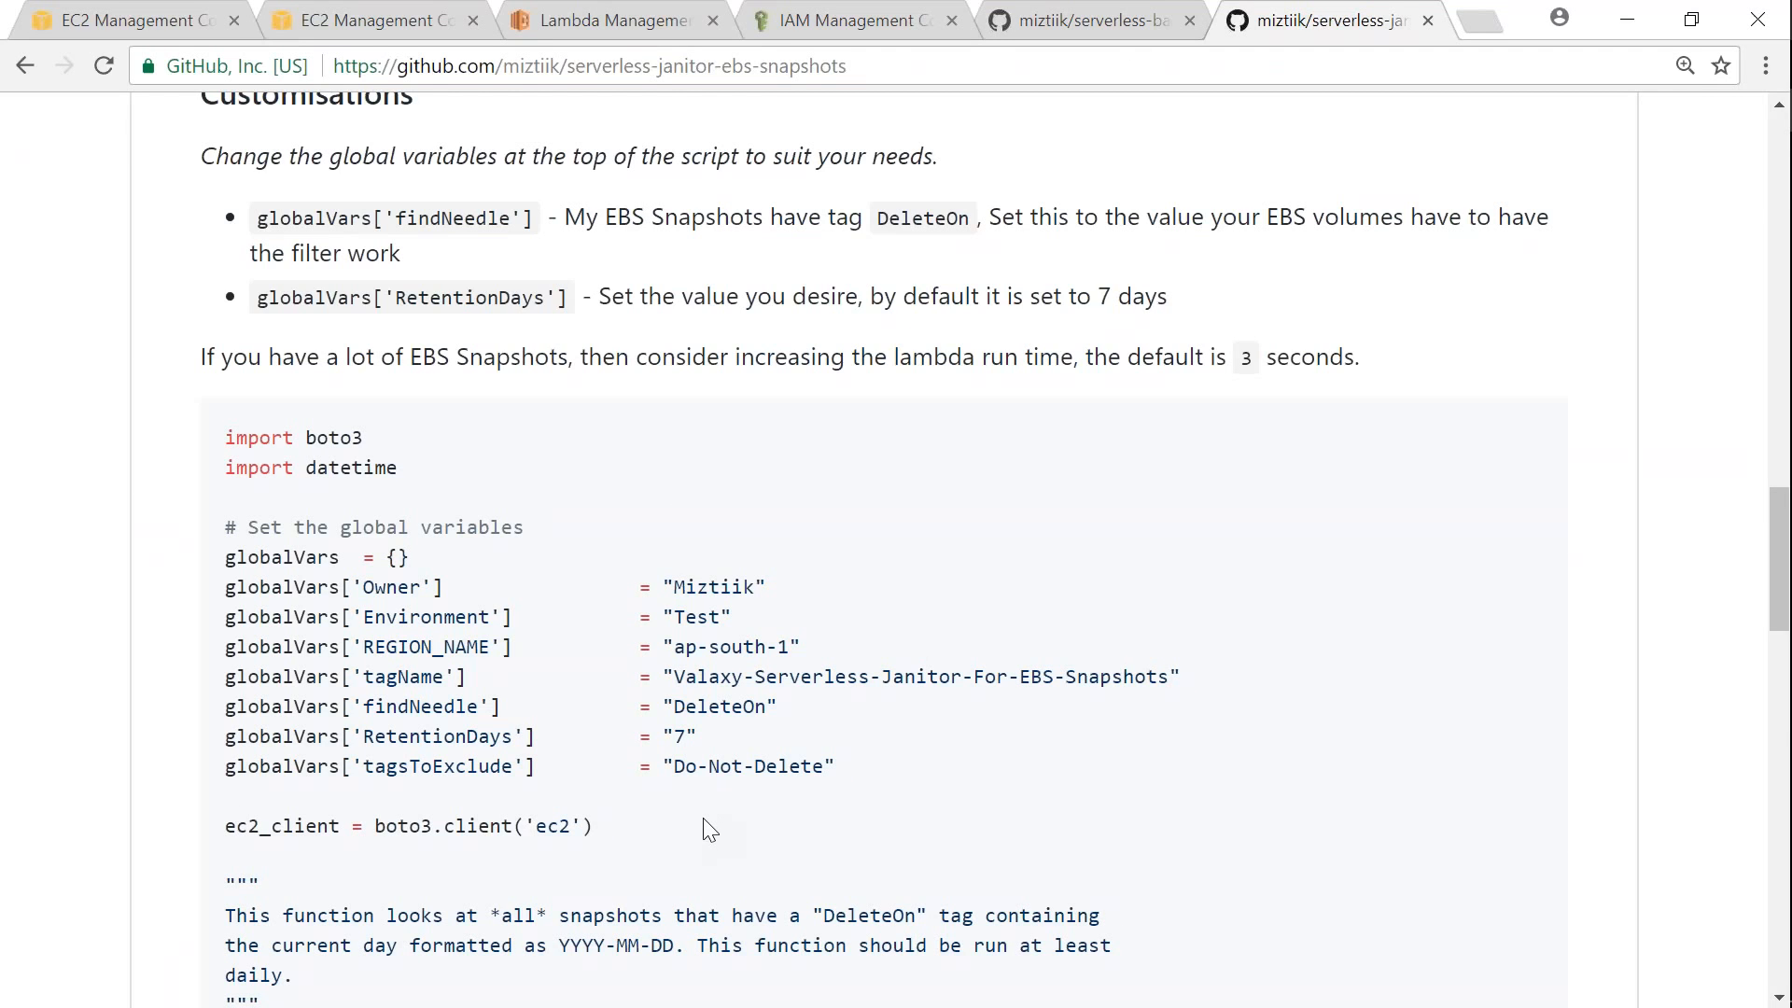
pyautogui.scroll(-1, 710, 829)
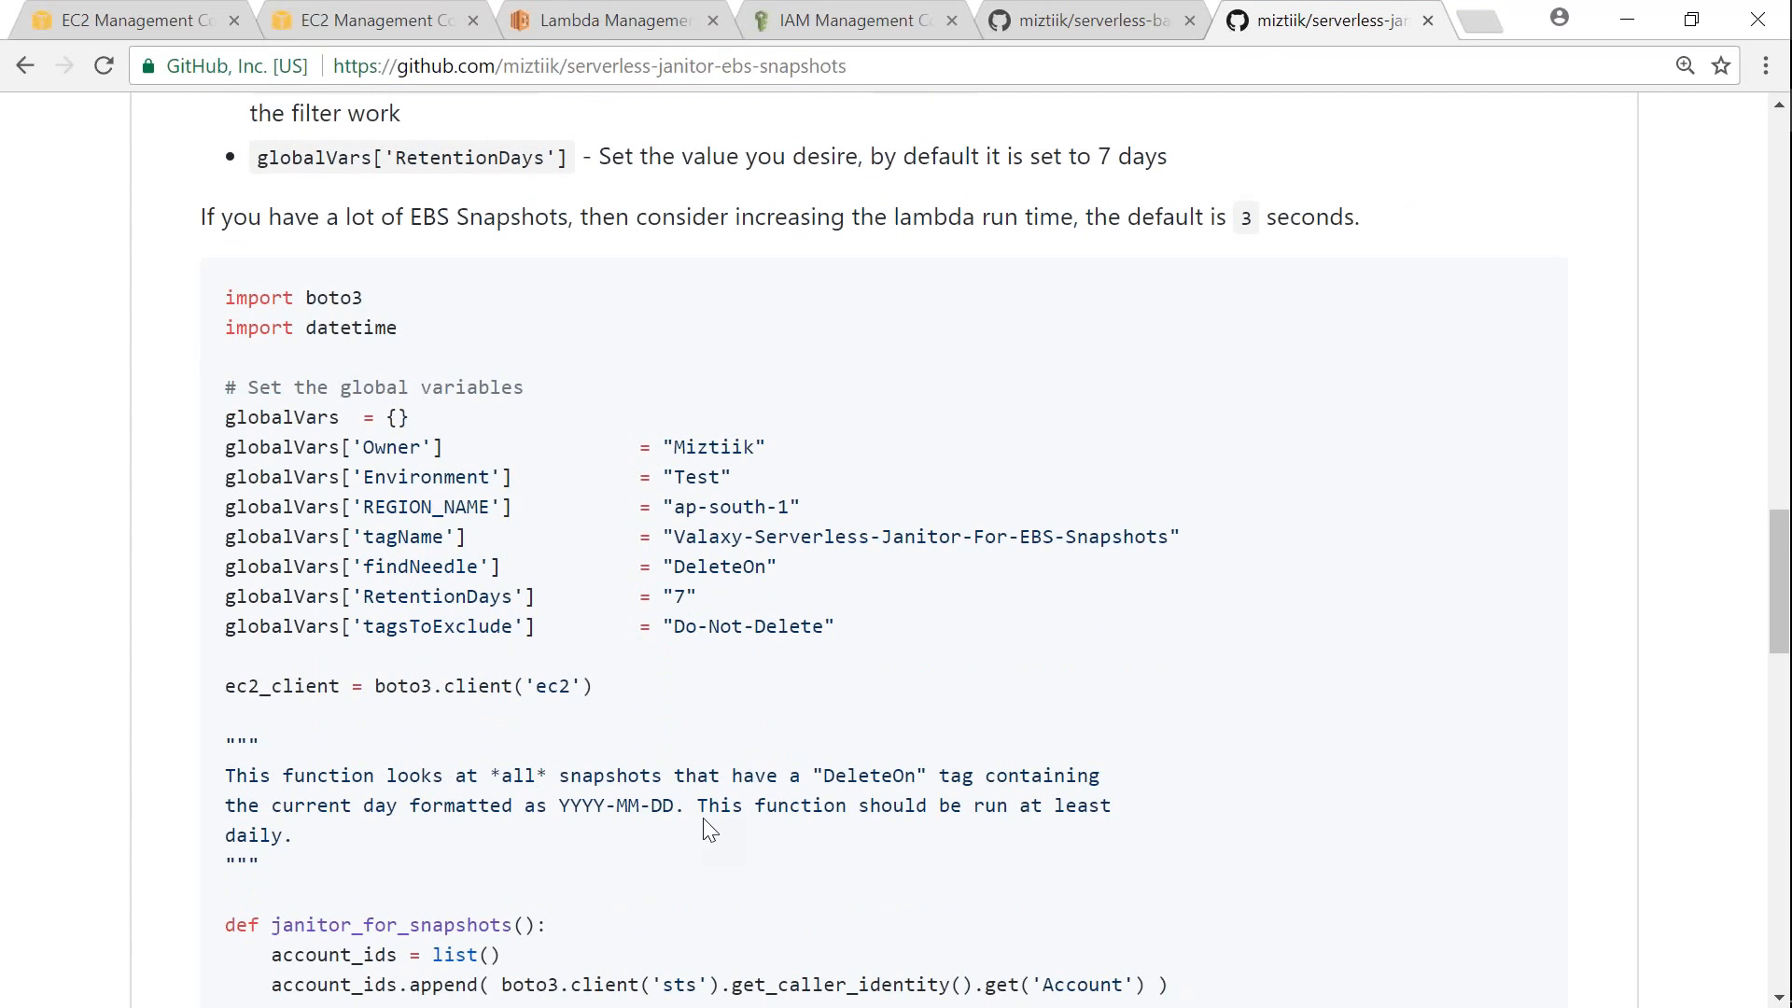
pyautogui.scroll(1, 703, 817)
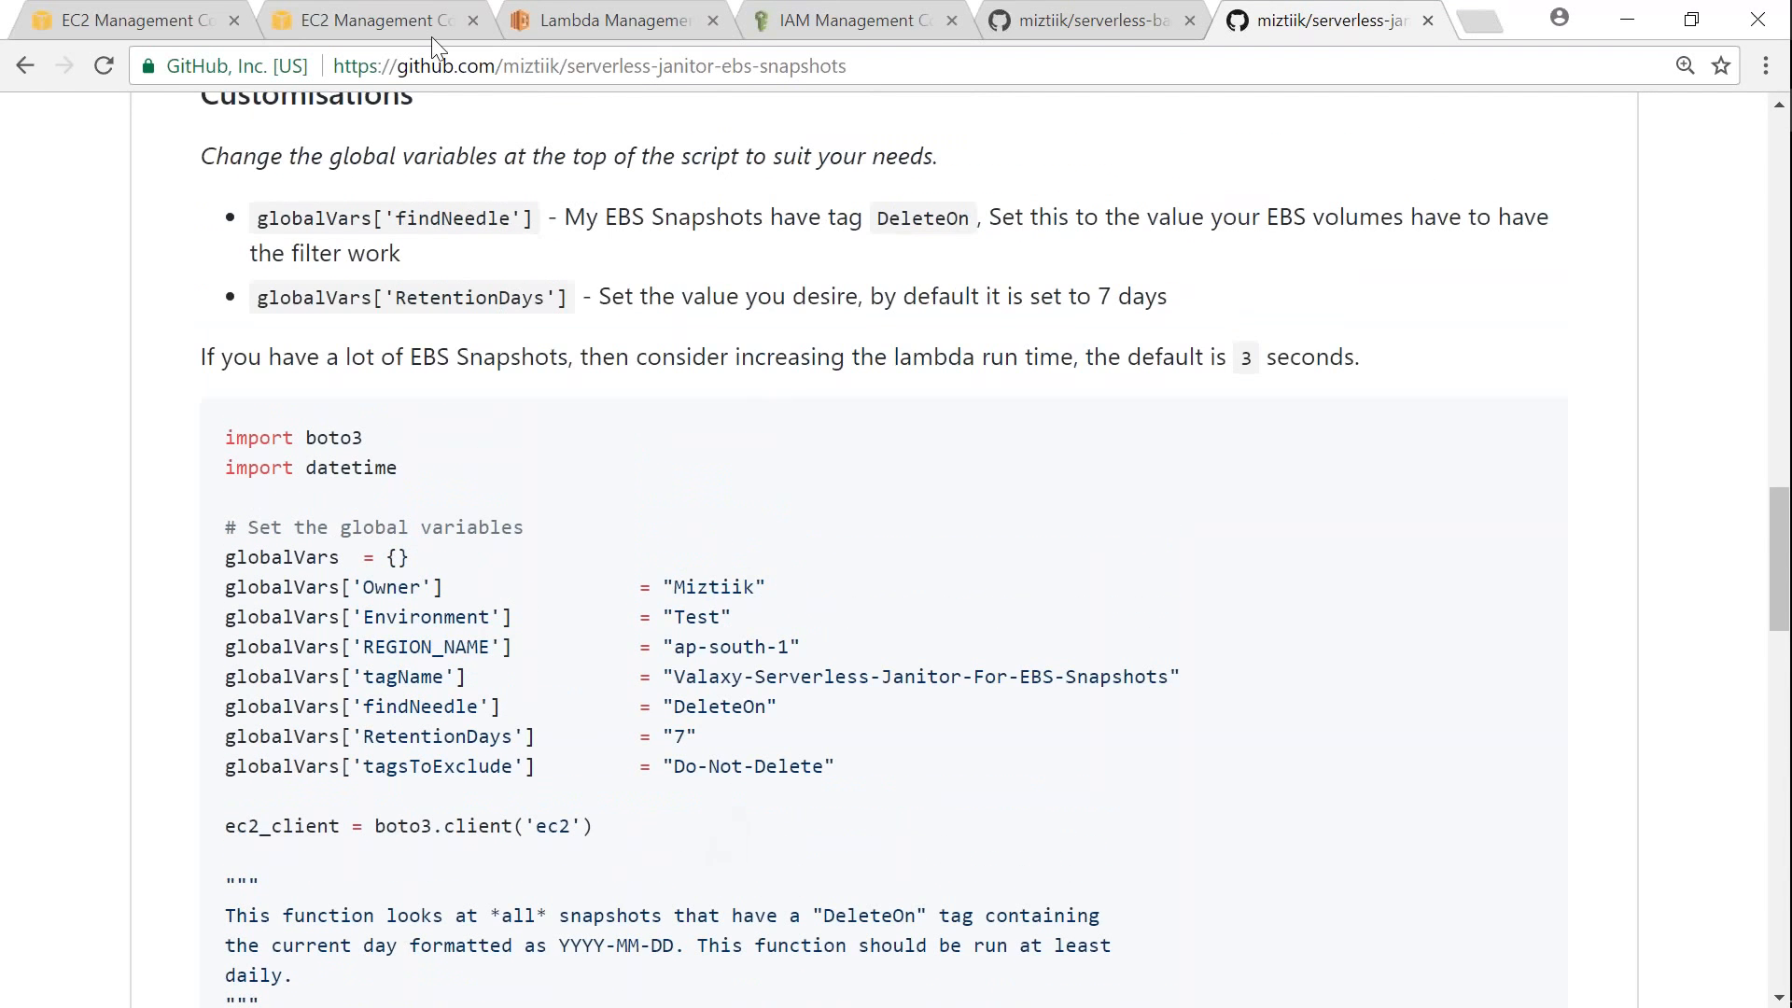
pyautogui.click(372, 3)
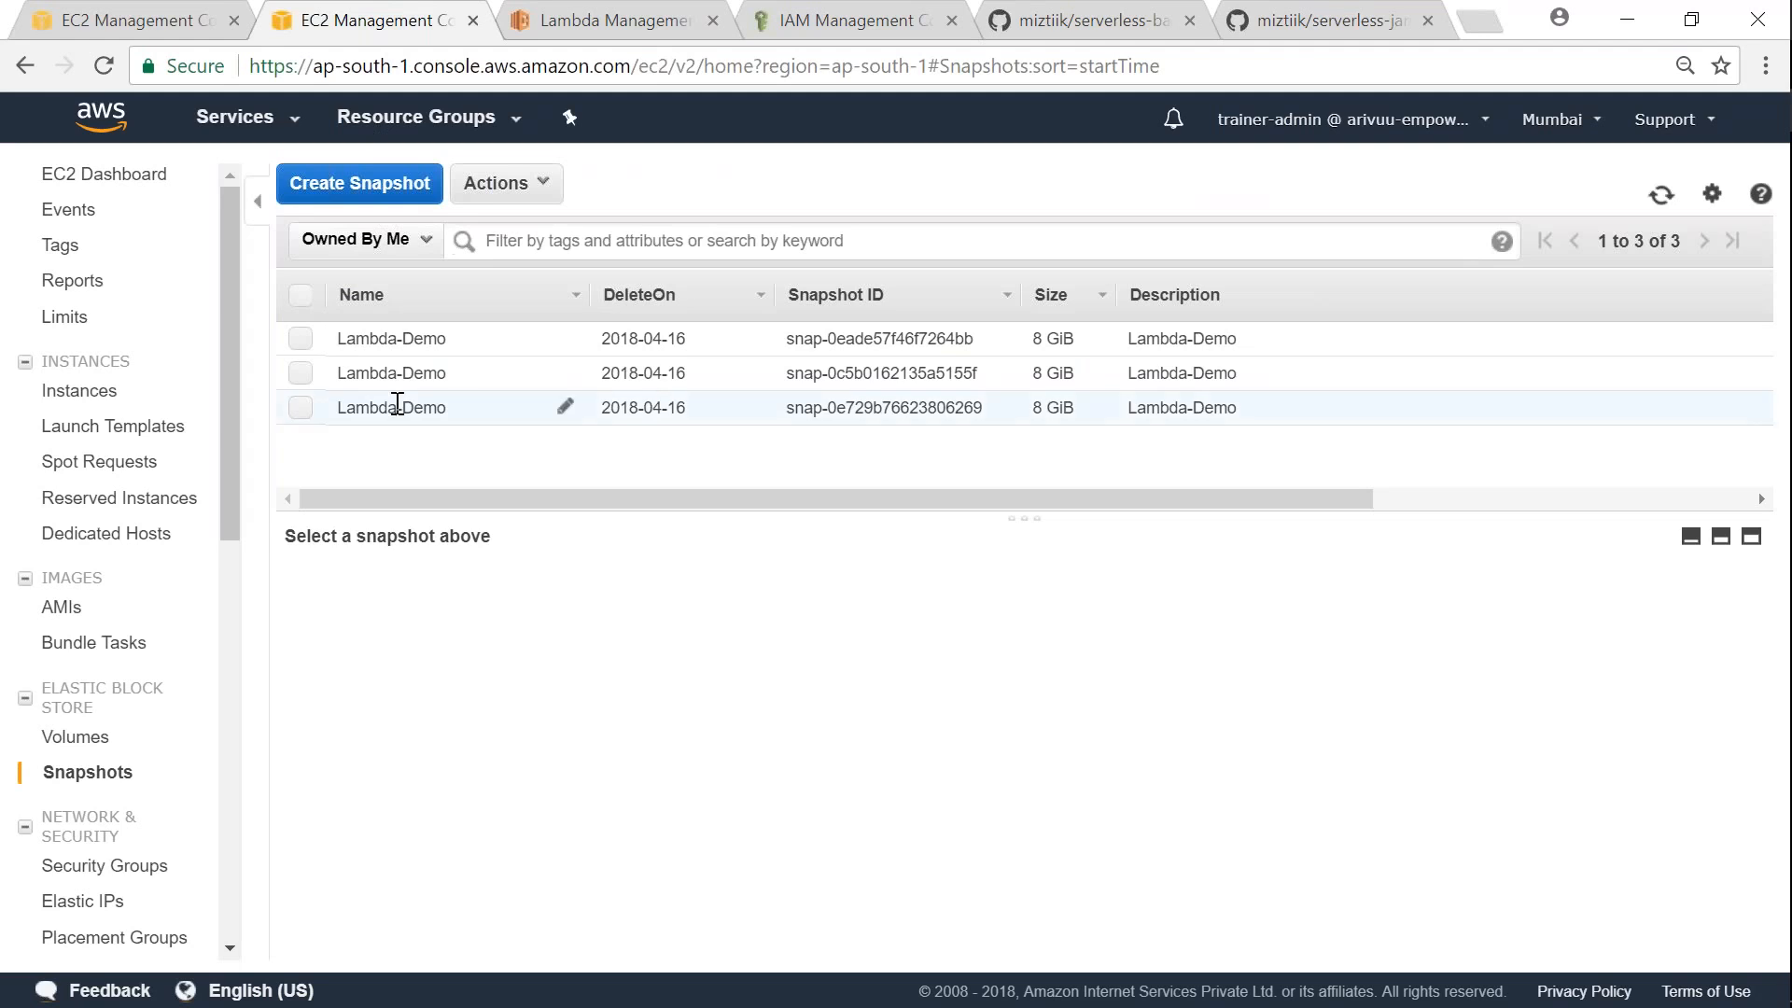
pyautogui.click(300, 408)
pyautogui.click(607, 597)
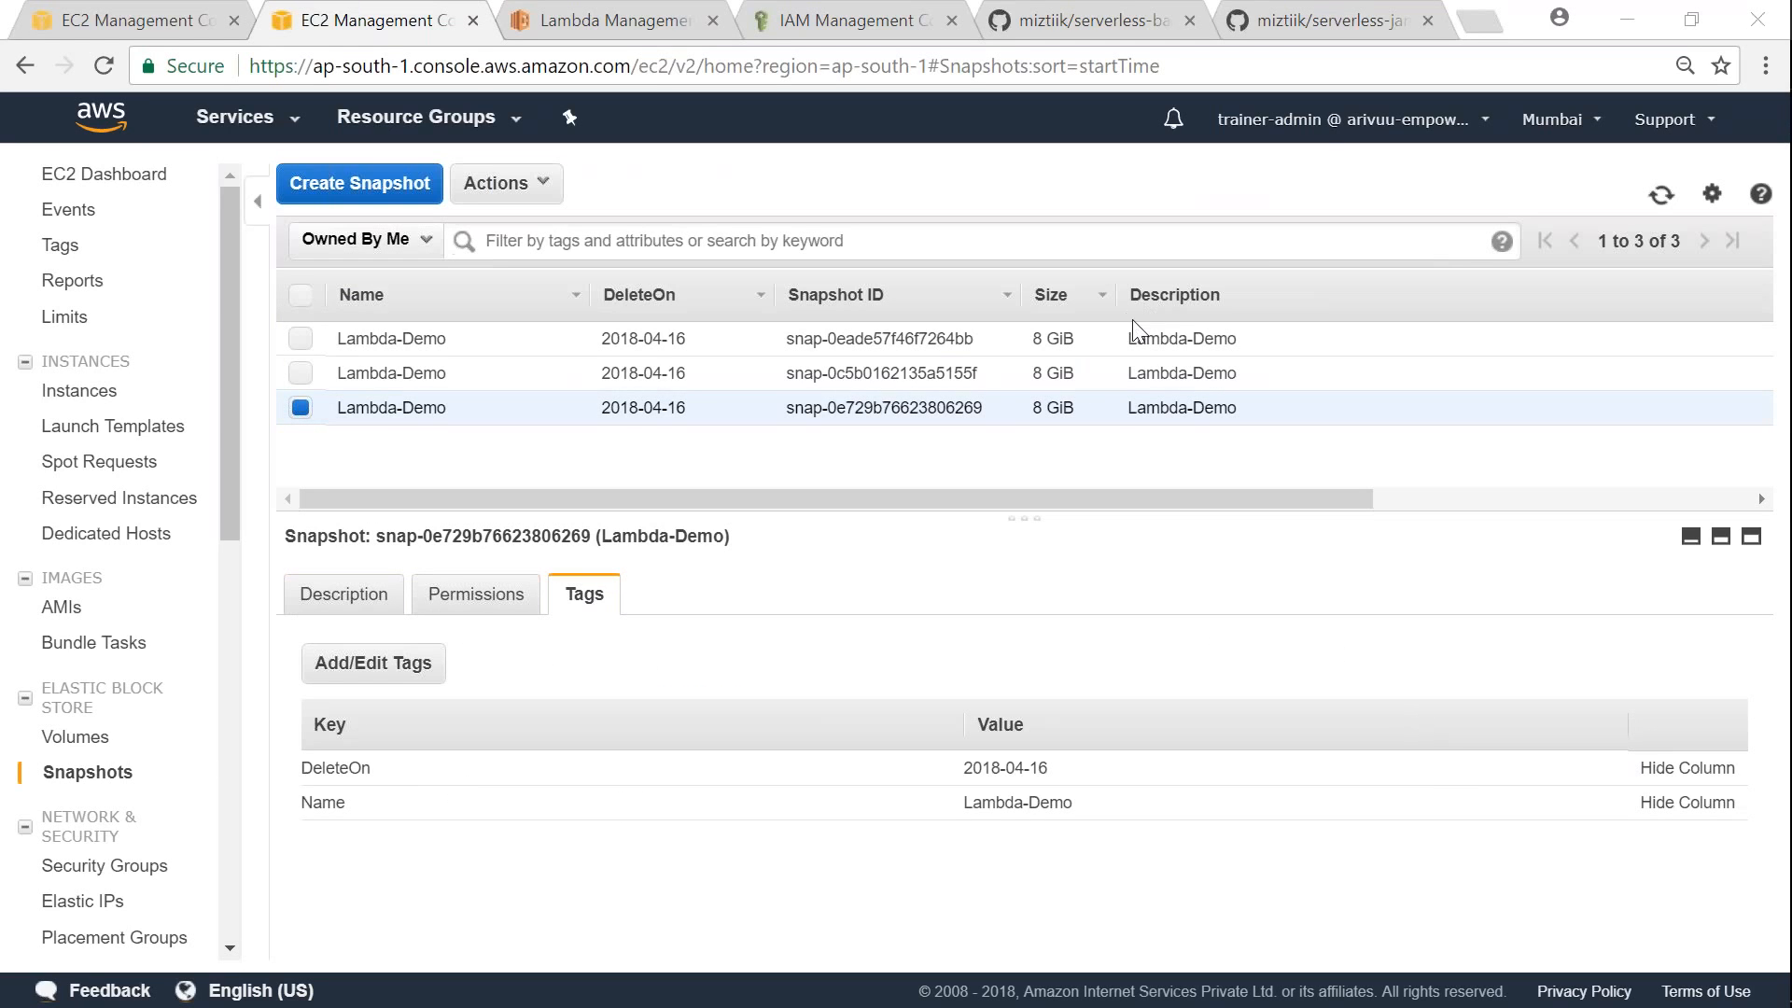
pyautogui.moveTo(1061, 773); pyautogui.dragTo(965, 778)
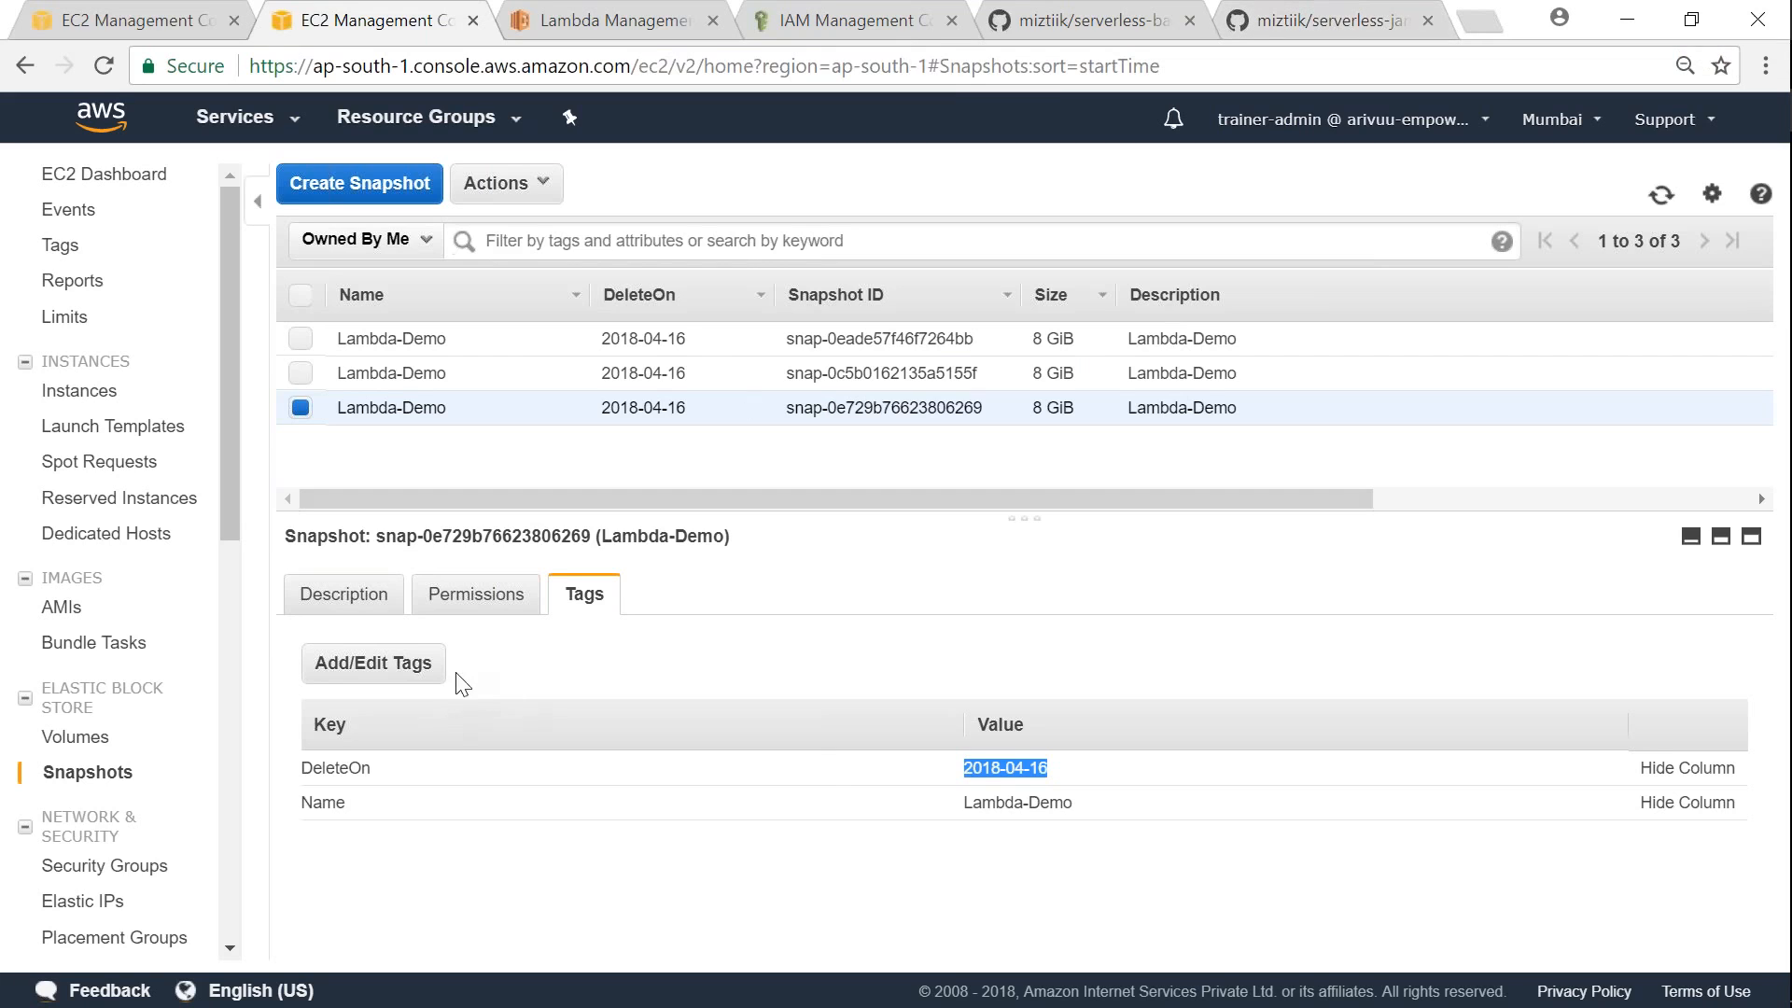
pyautogui.click(308, 408)
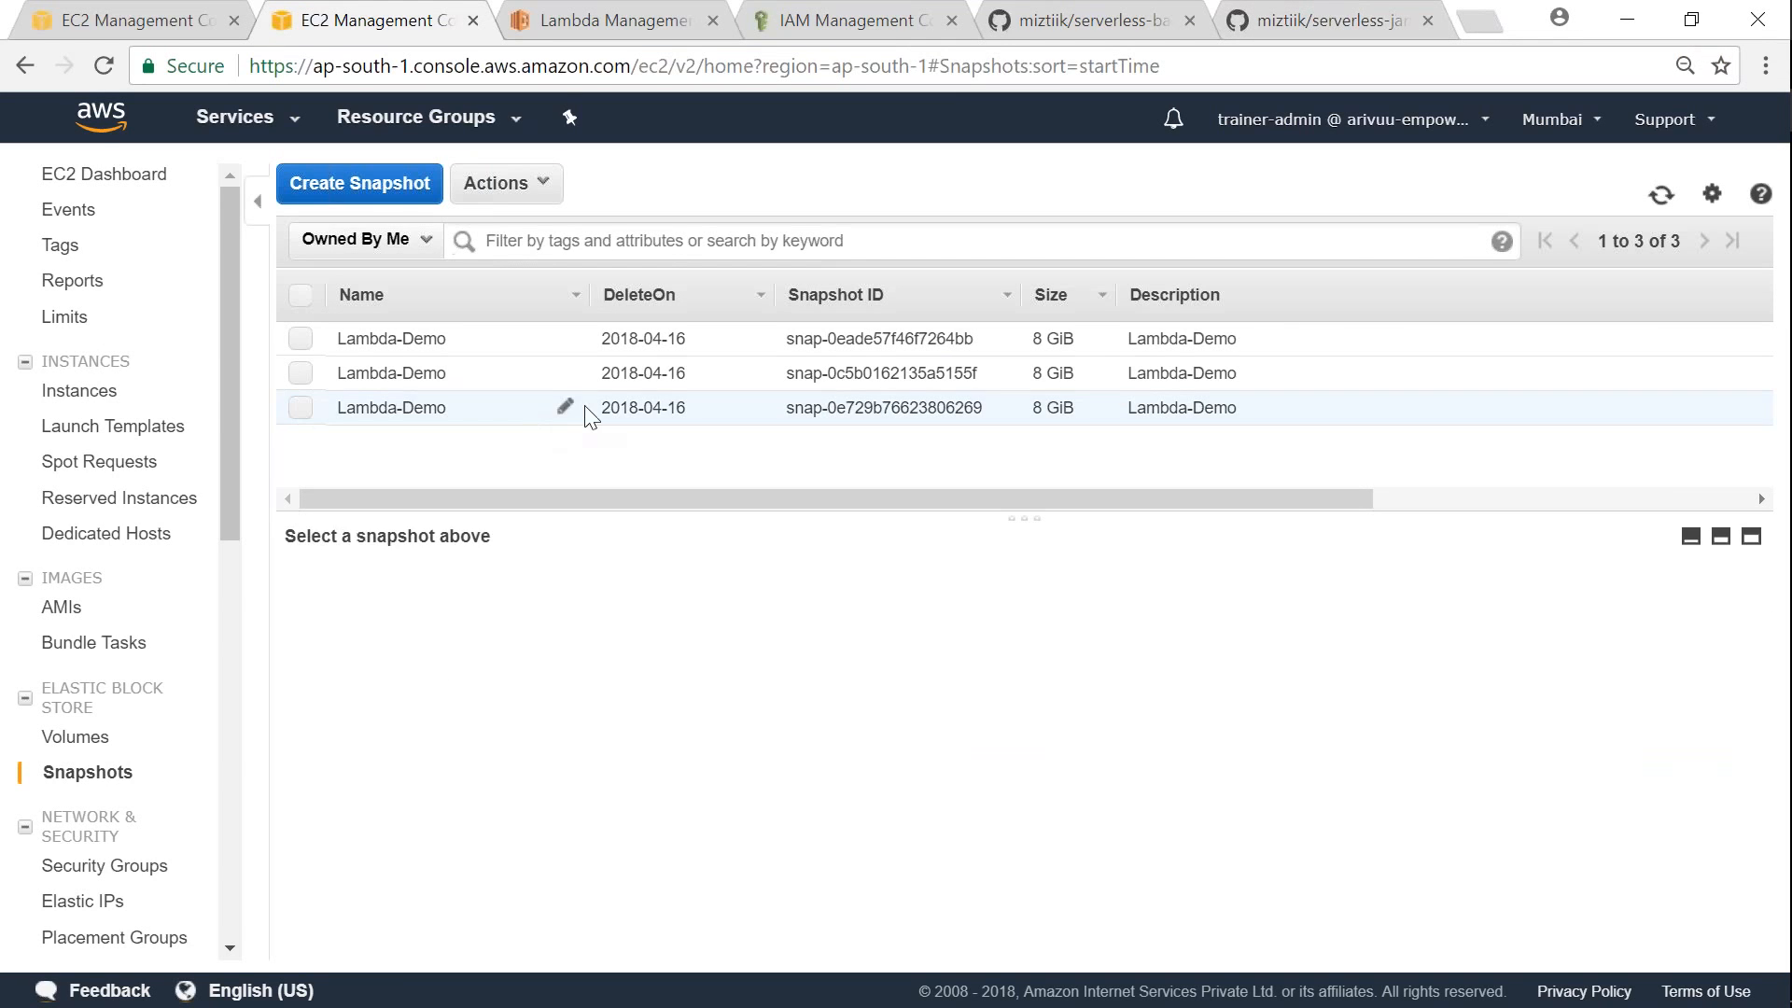
pyautogui.click(565, 407)
pyautogui.click(490, 412)
pyautogui.write('-Wi')
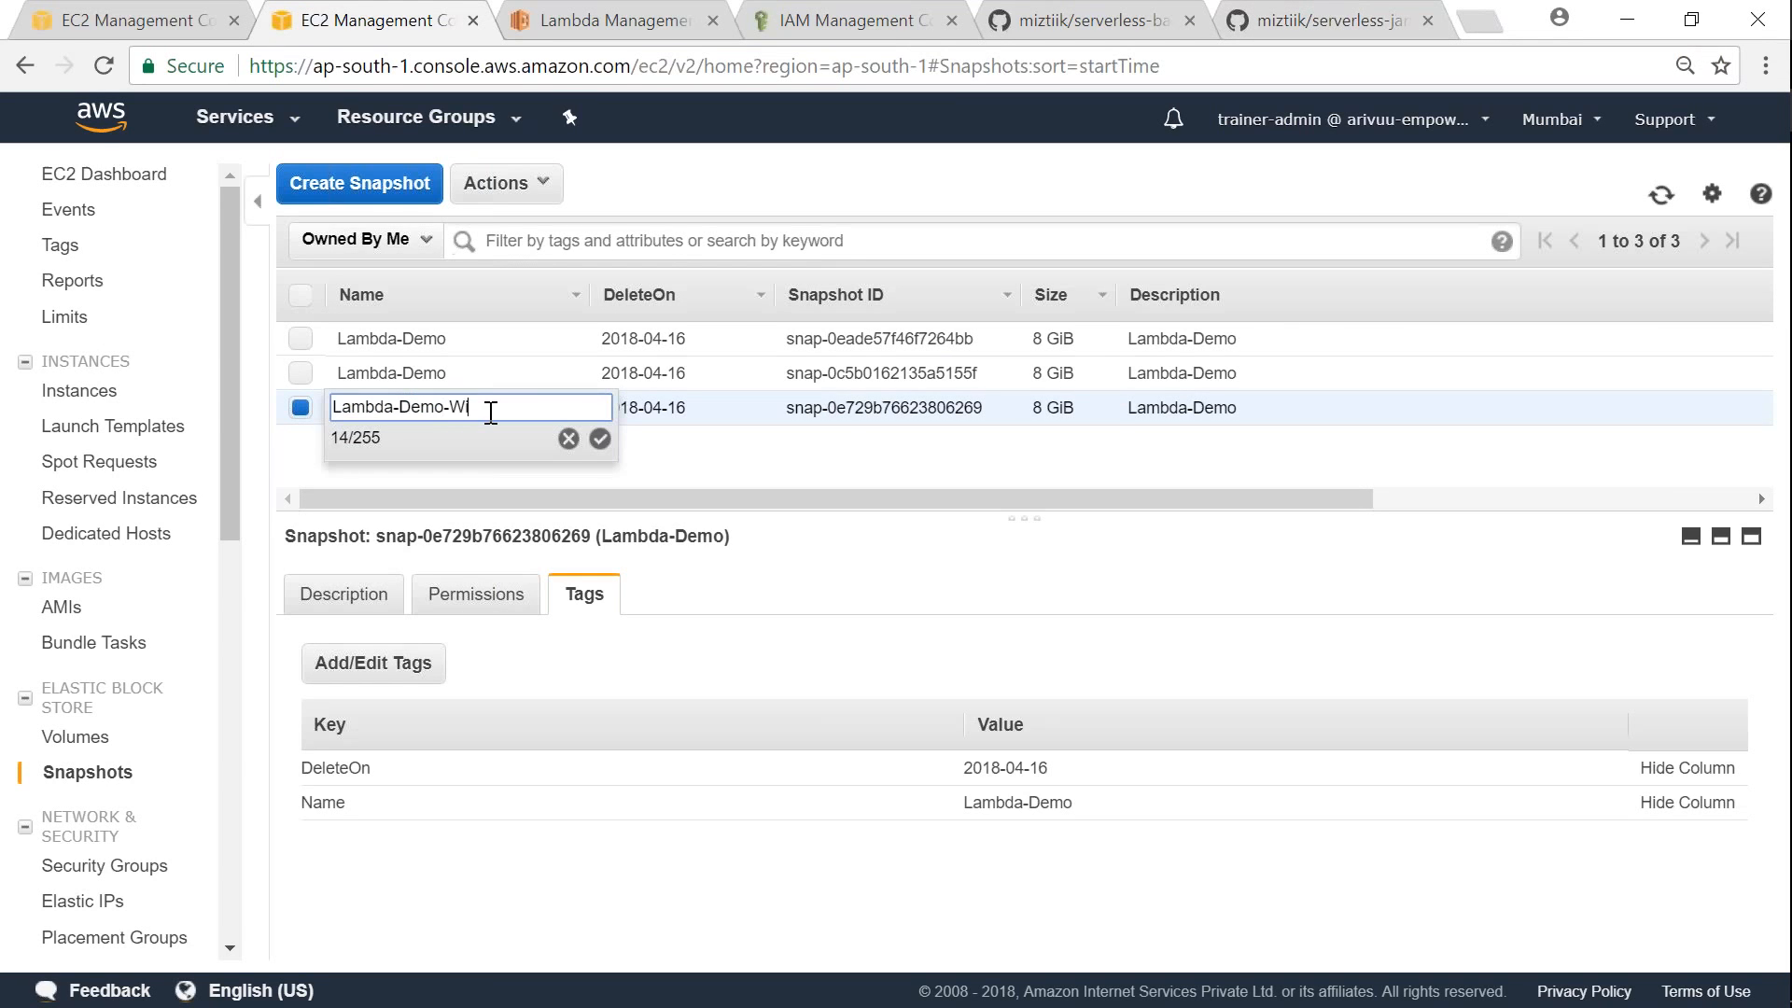
pyautogui.write('ll-be-D')
pyautogui.write('eletin')
pyautogui.press('BackSpace')
pyautogui.press('BackSpace')
pyautogui.write('ed')
pyautogui.press('Return')
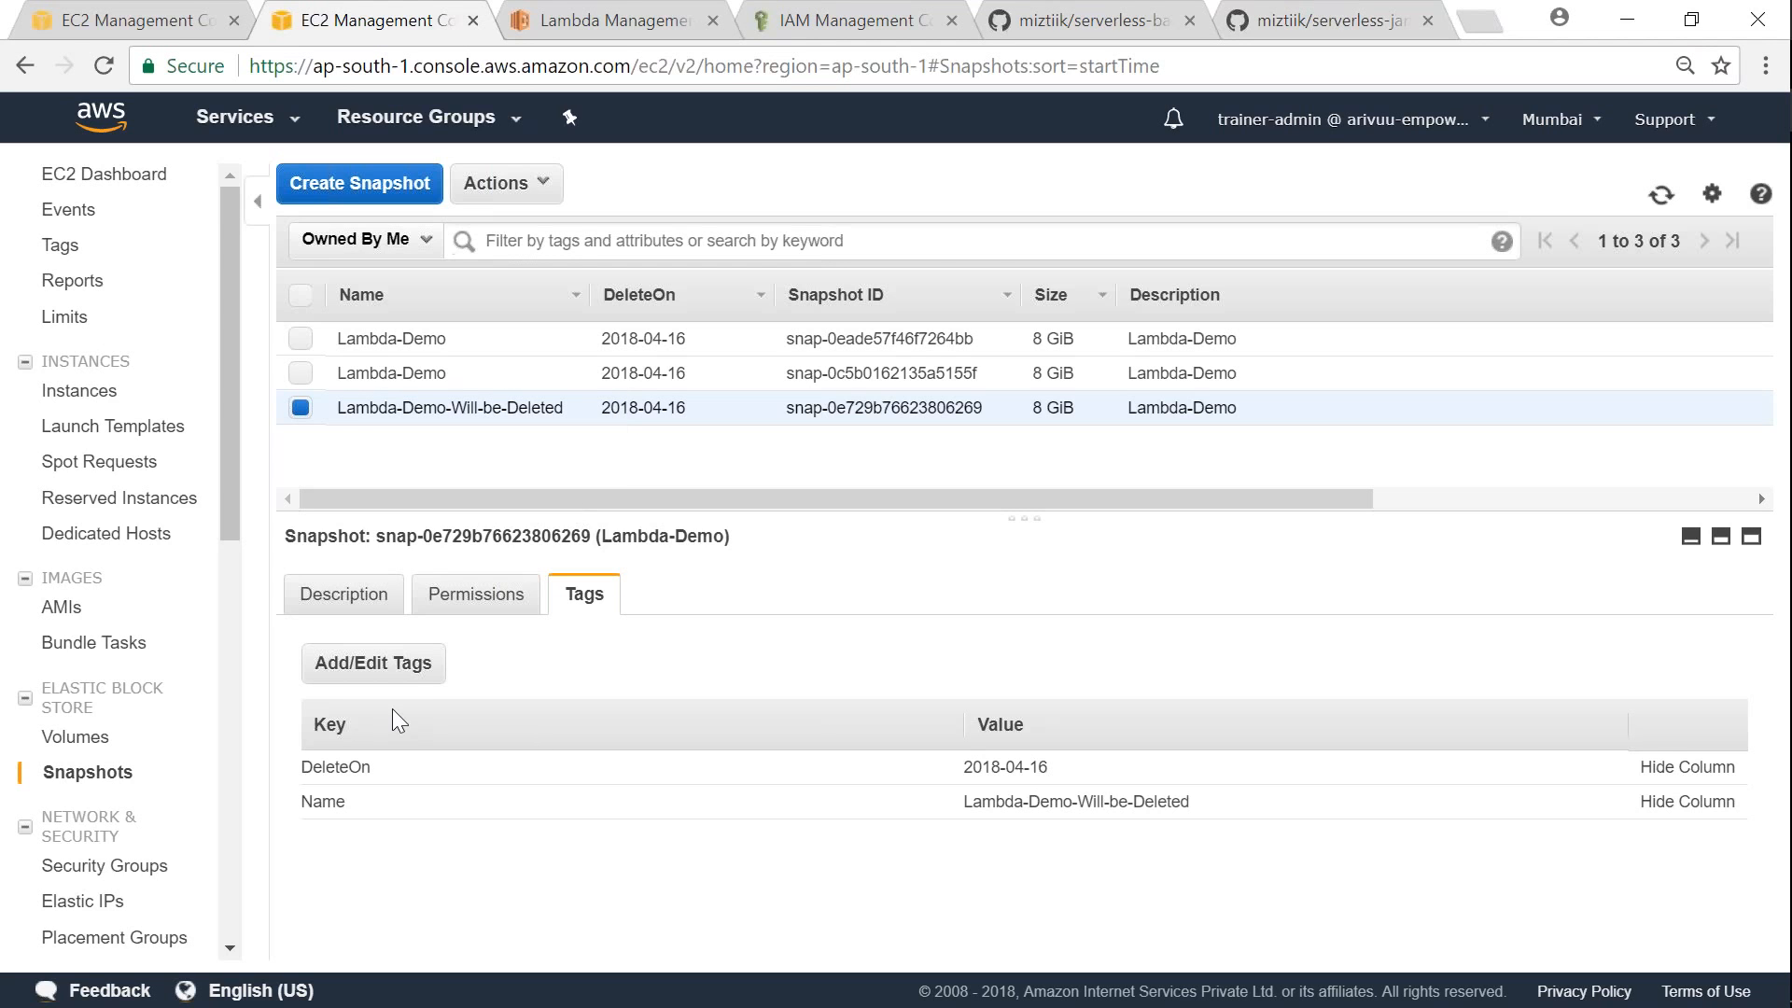
pyautogui.click(404, 668)
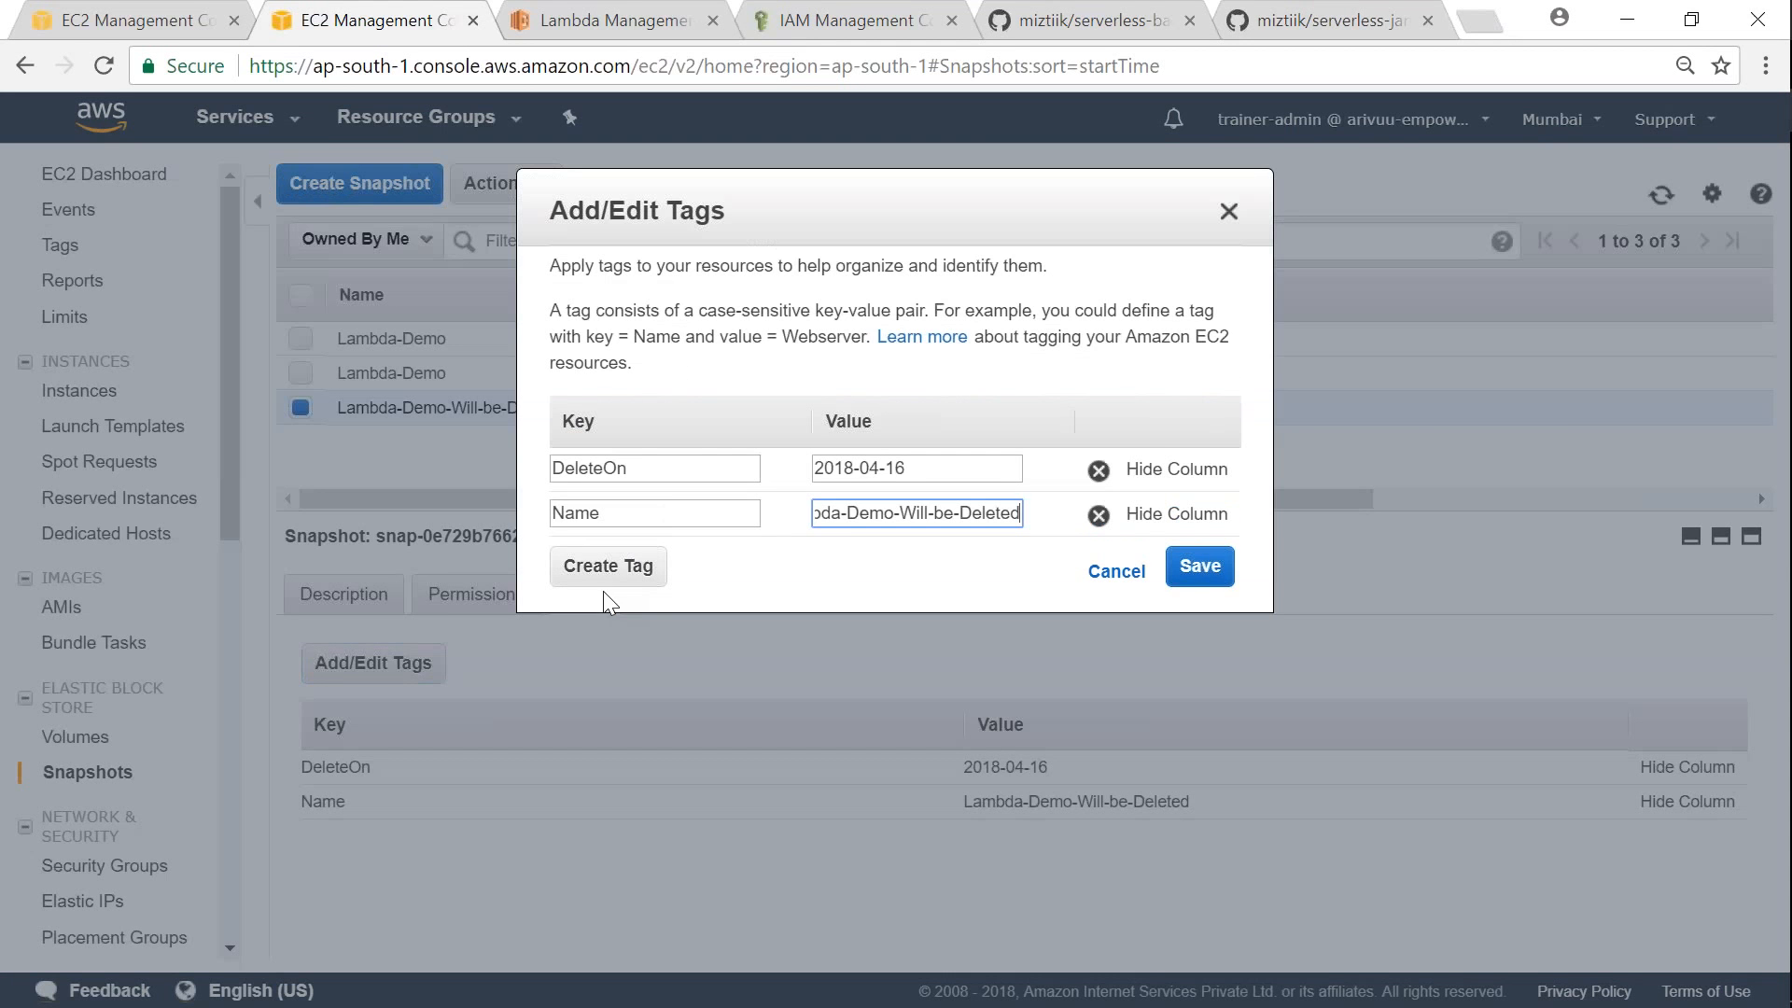
pyautogui.click(910, 476)
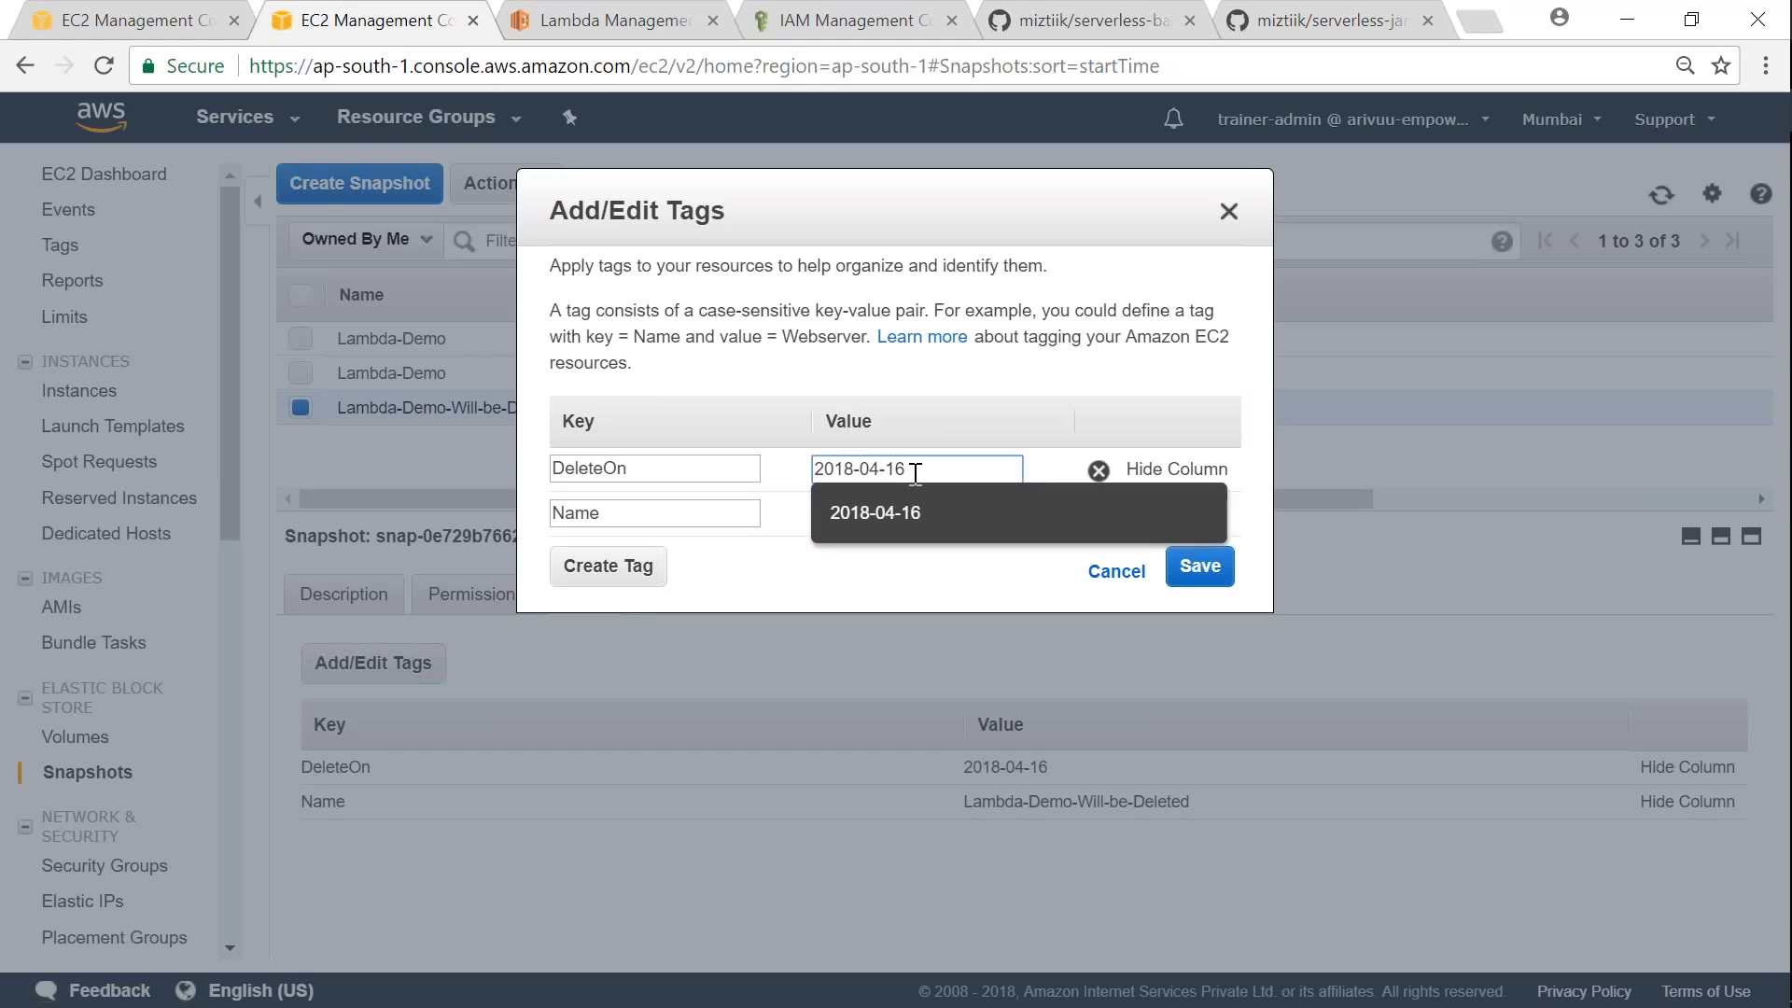
pyautogui.press('BackSpace')
pyautogui.press('BackSpace')
pyautogui.click(1116, 571)
pyautogui.click(1116, 572)
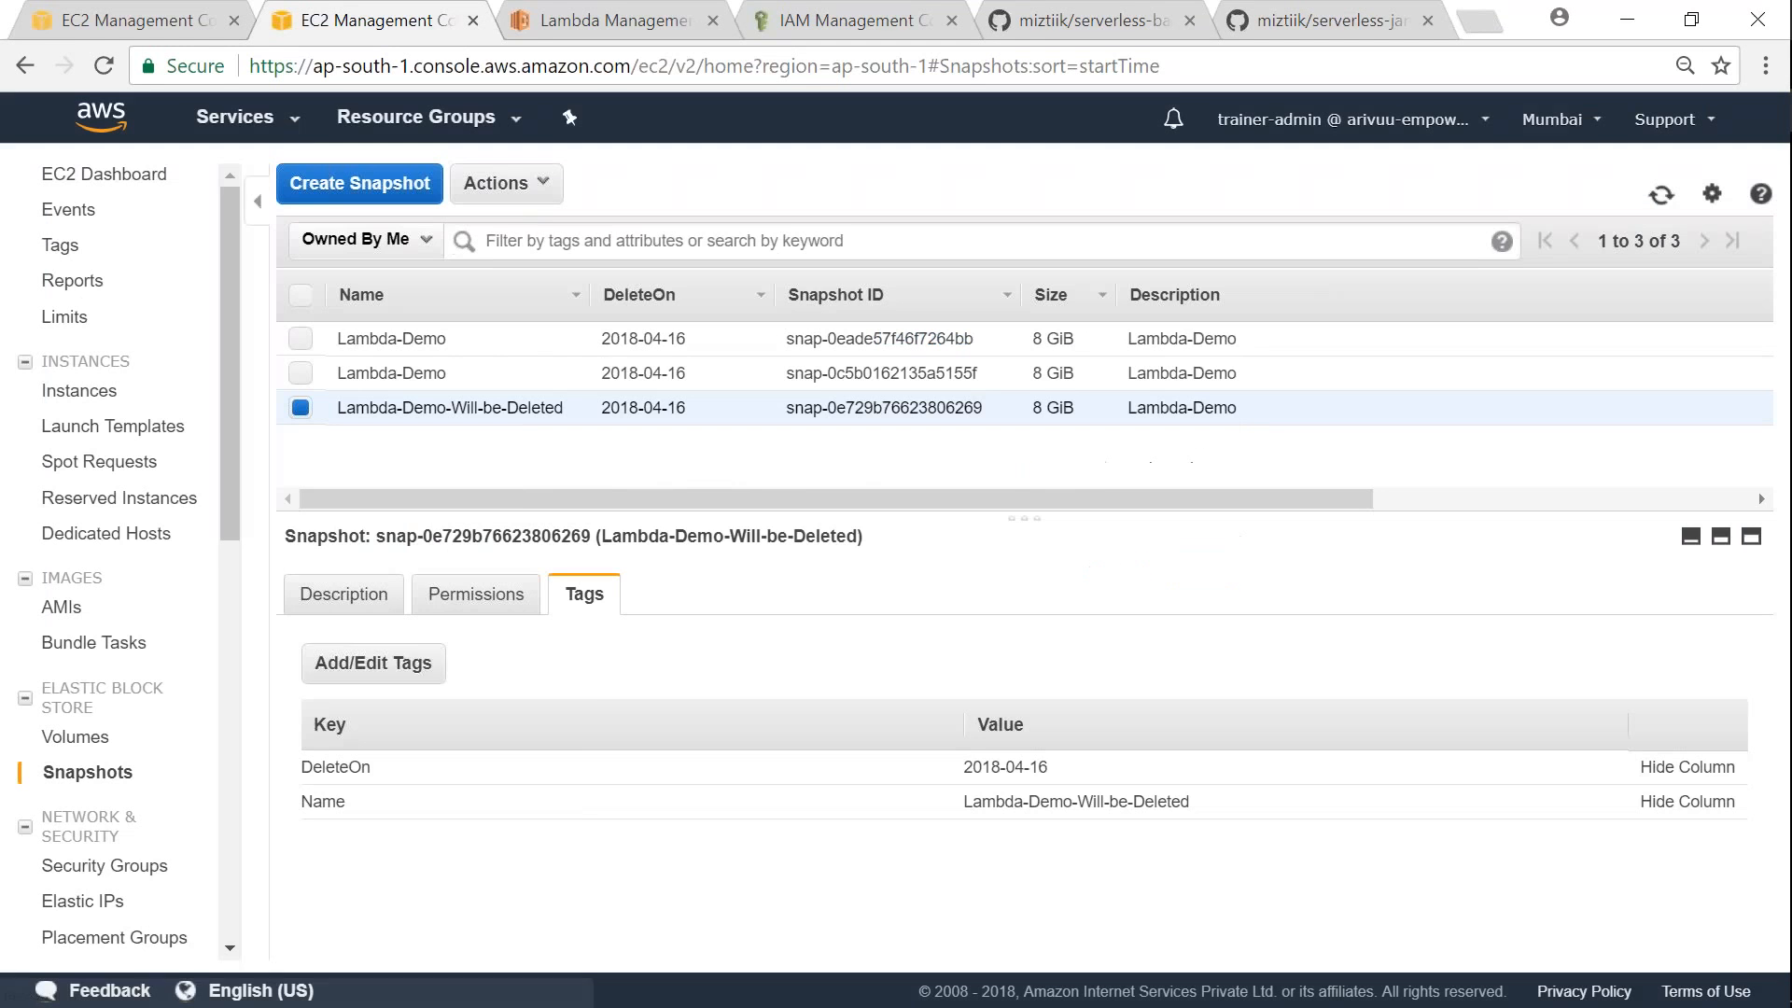
# Step: Check when the Lambda-Demo-Will-be-Deleted snapshot was started and set its DeleteOn tag to 2018-02-05
pyautogui.click(344, 597)
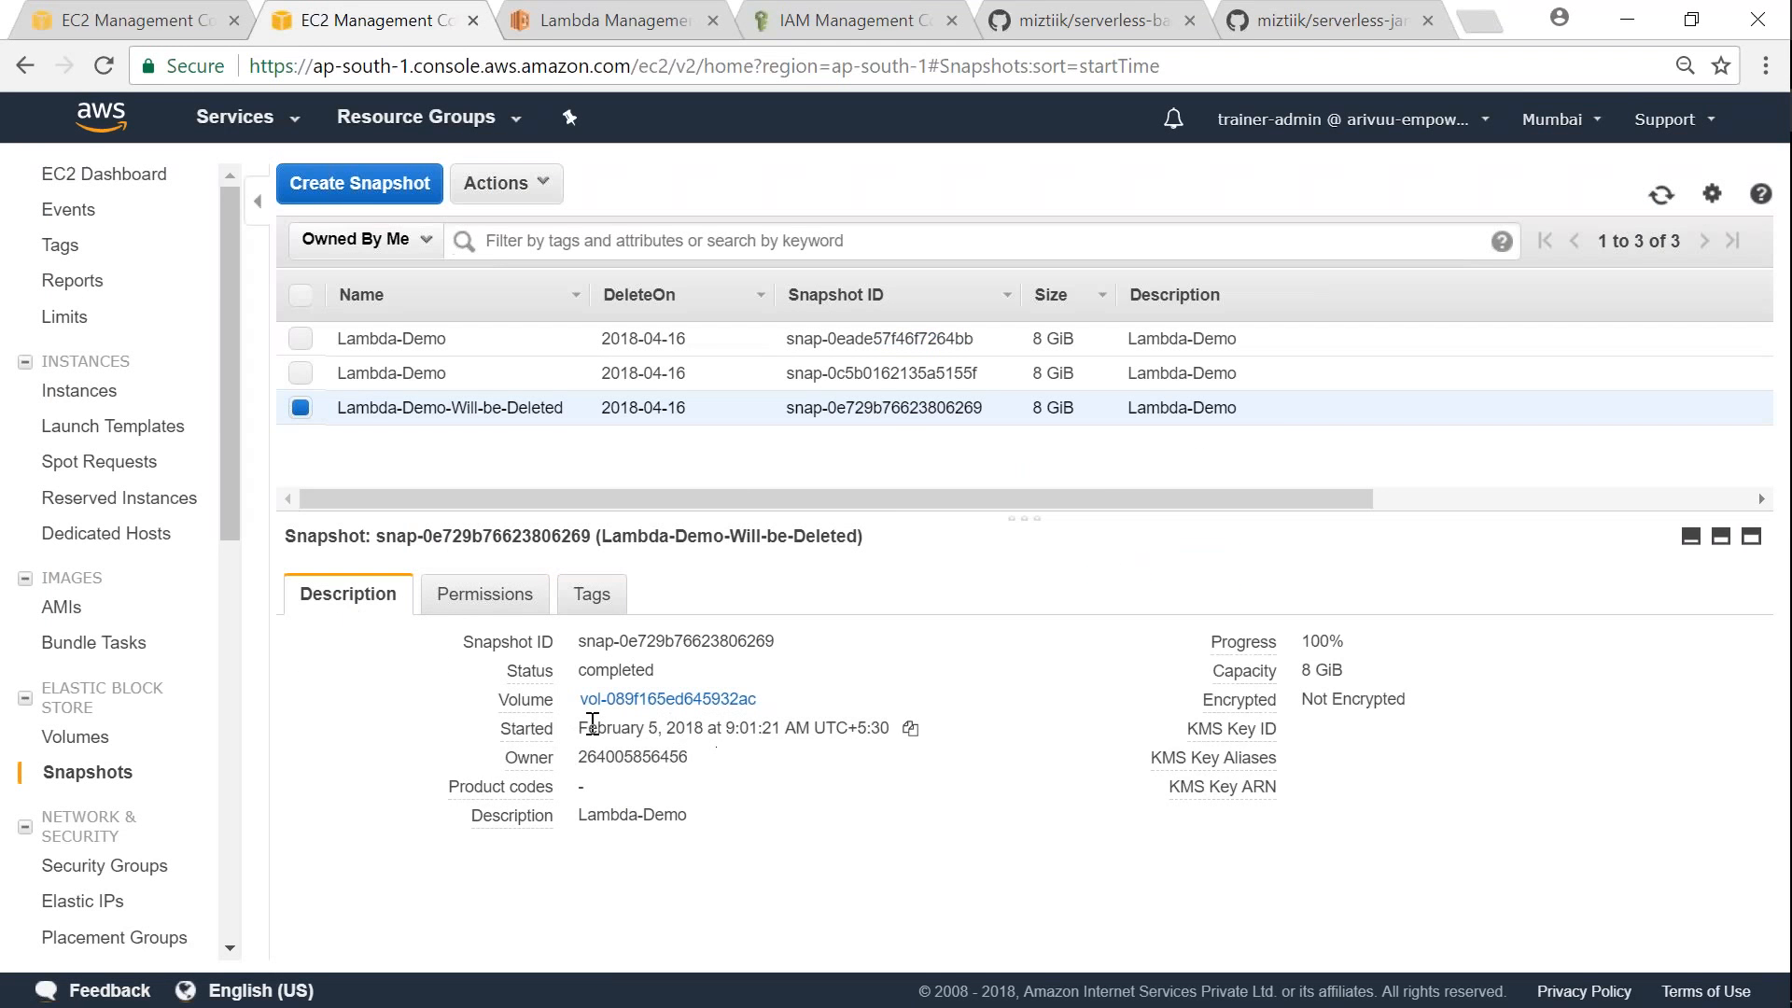
pyautogui.moveTo(579, 728); pyautogui.dragTo(658, 728)
pyautogui.click(605, 602)
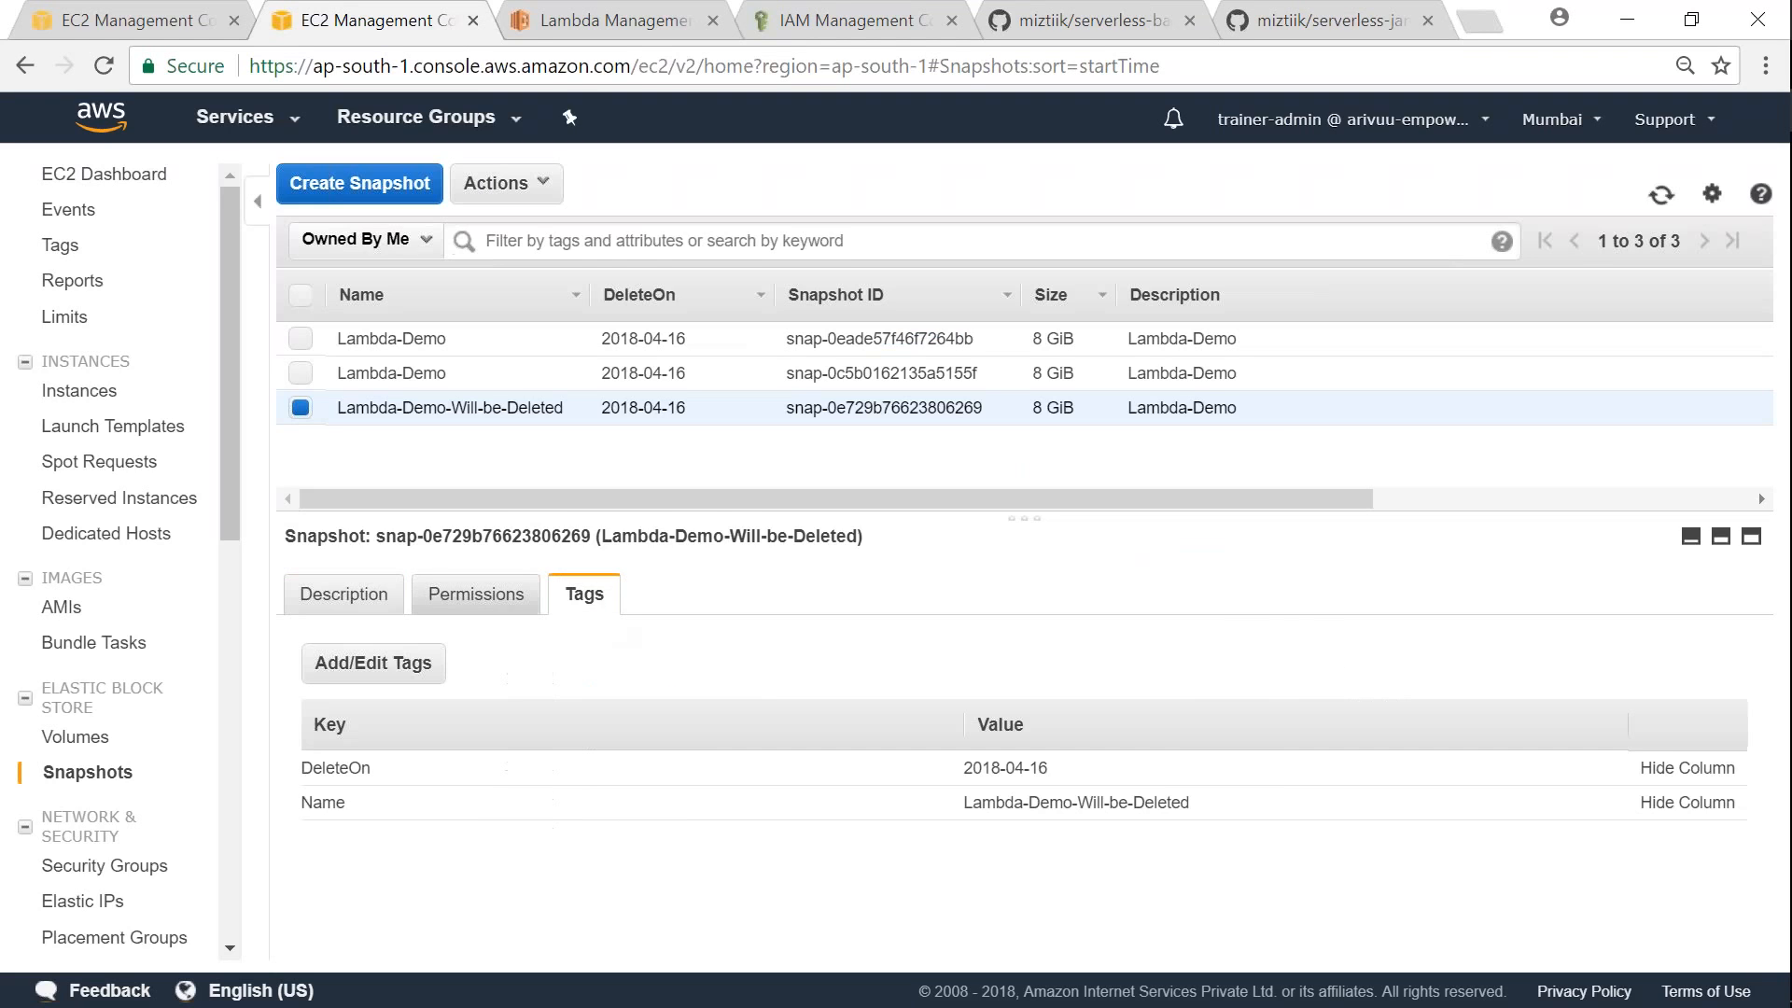
pyautogui.click(373, 663)
pyautogui.doubleClick(923, 469)
pyautogui.write('04-04')
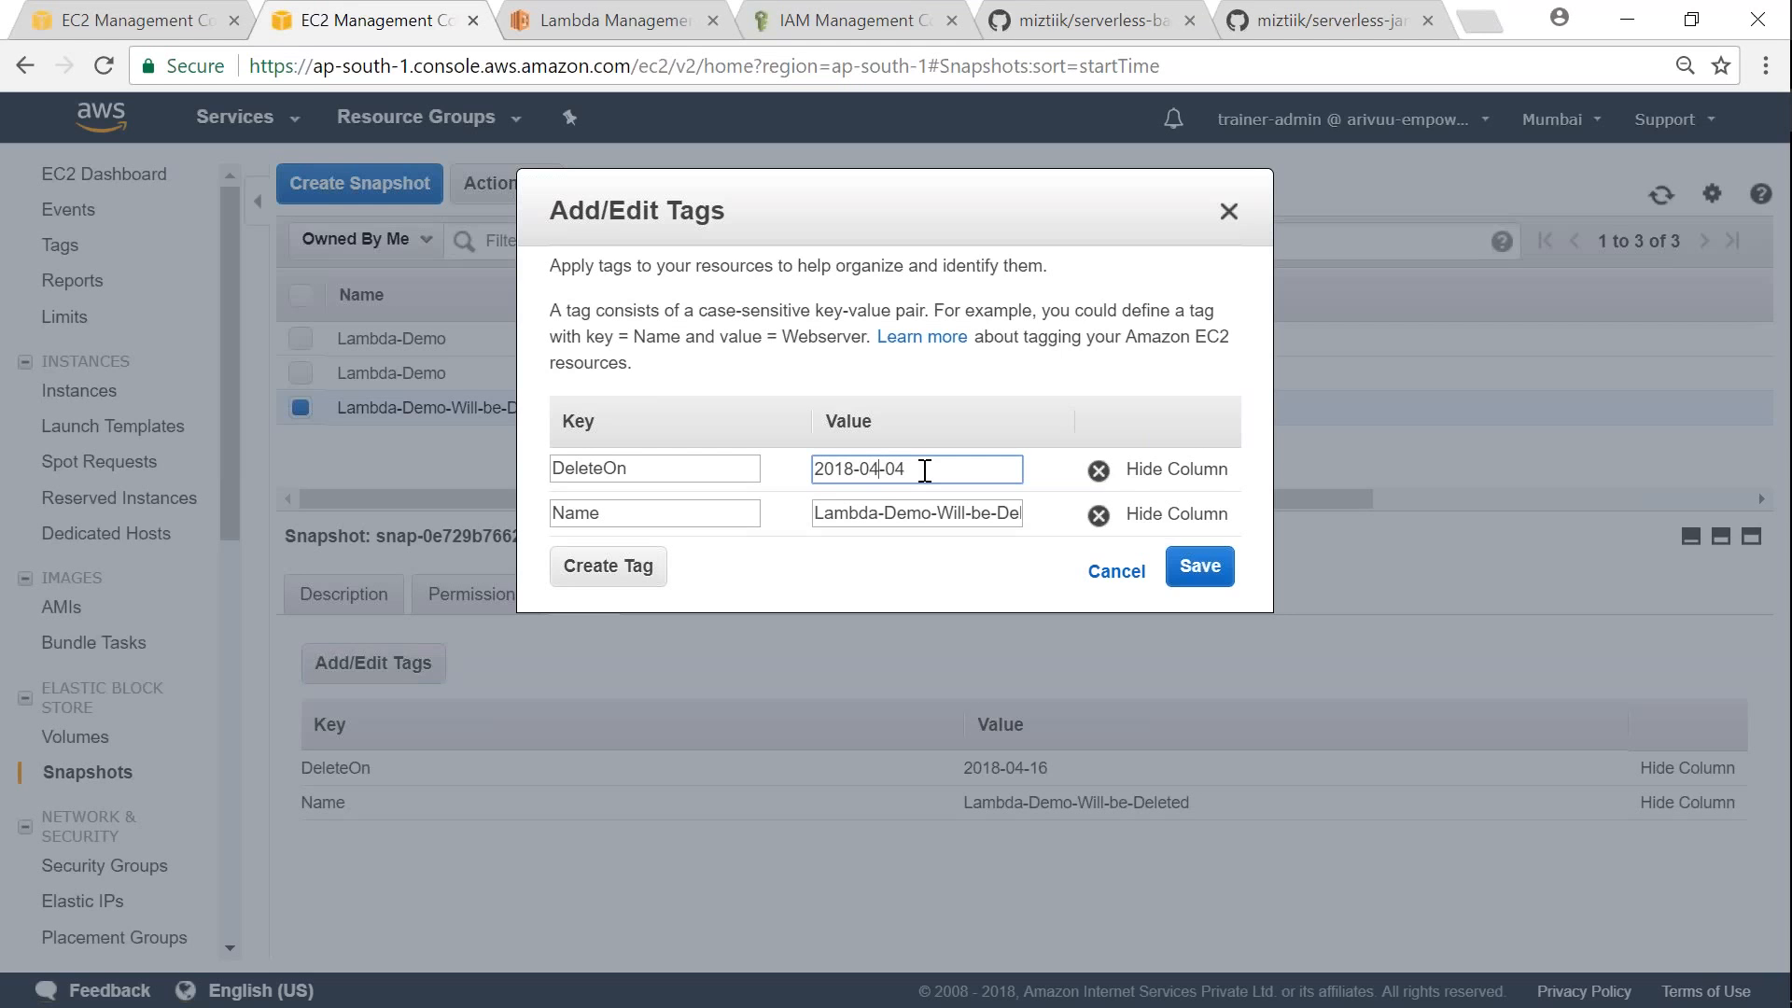
pyautogui.press('BackSpace')
pyautogui.write('2')
pyautogui.click(925, 470)
pyautogui.press('BackSpace')
pyautogui.write('5')
pyautogui.click(1198, 566)
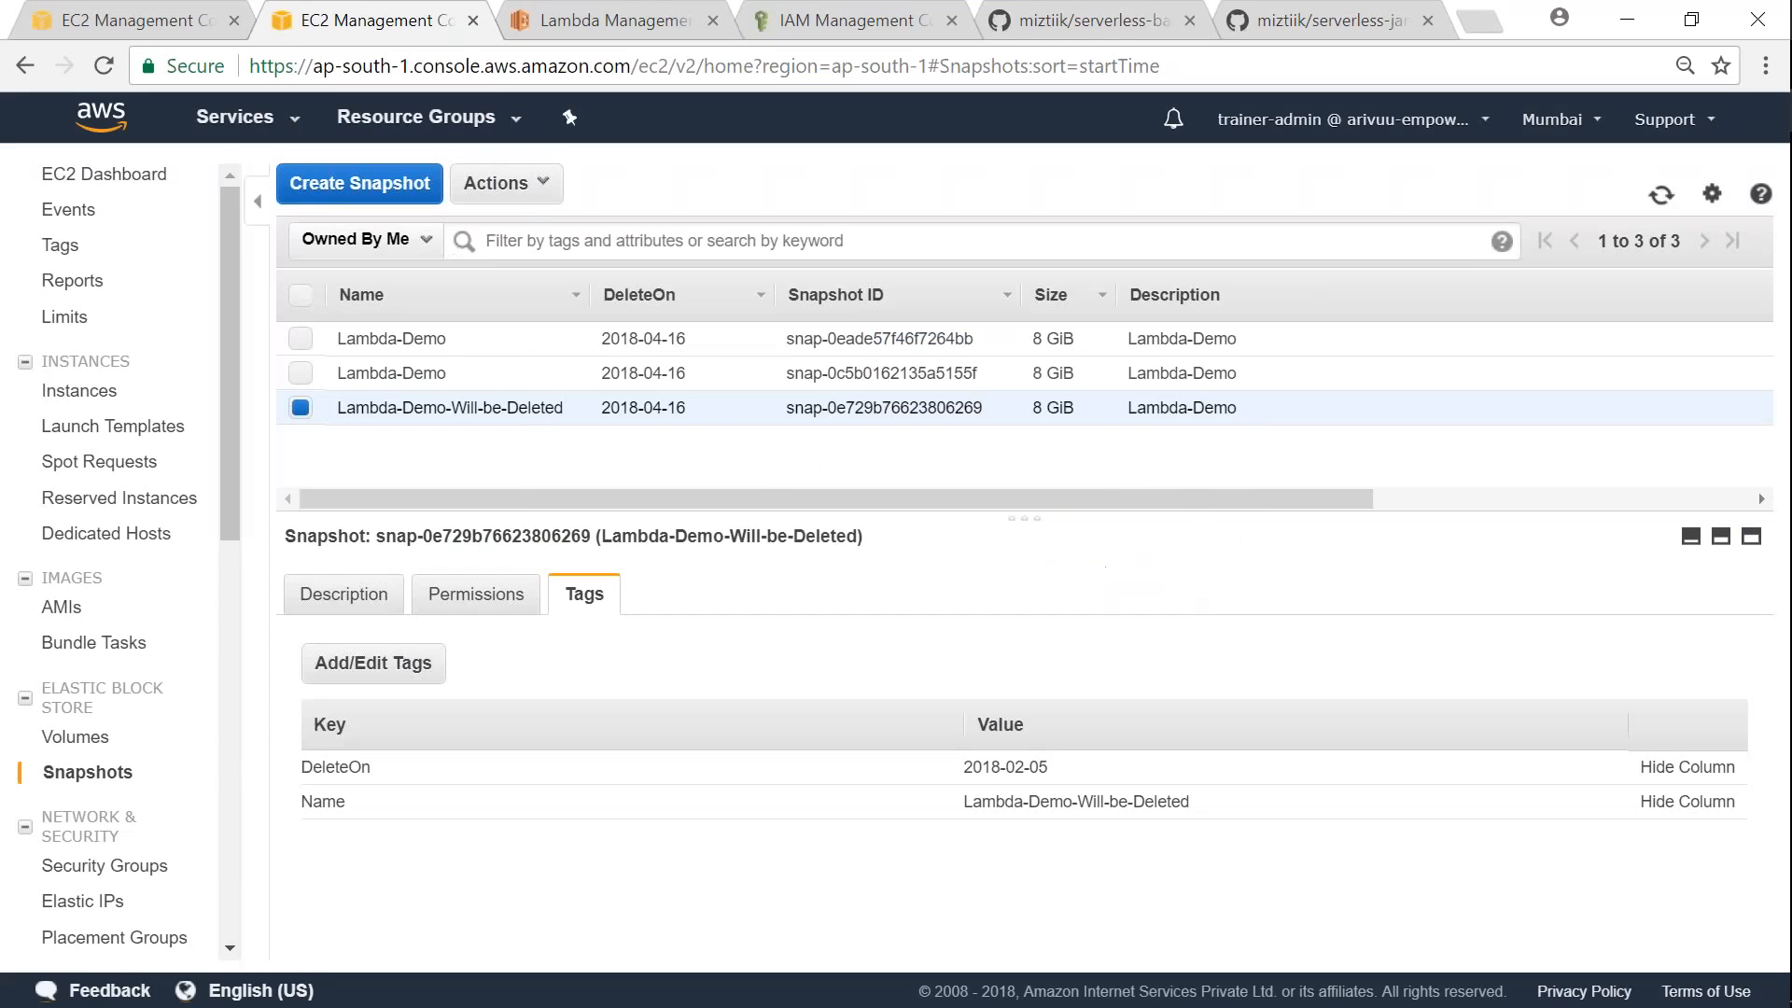
# Step: Compare the Lambda-Demo-Will-be-Deleted snapshot's start date with its DeleteOn tag and refresh the snapshot list
pyautogui.click(345, 595)
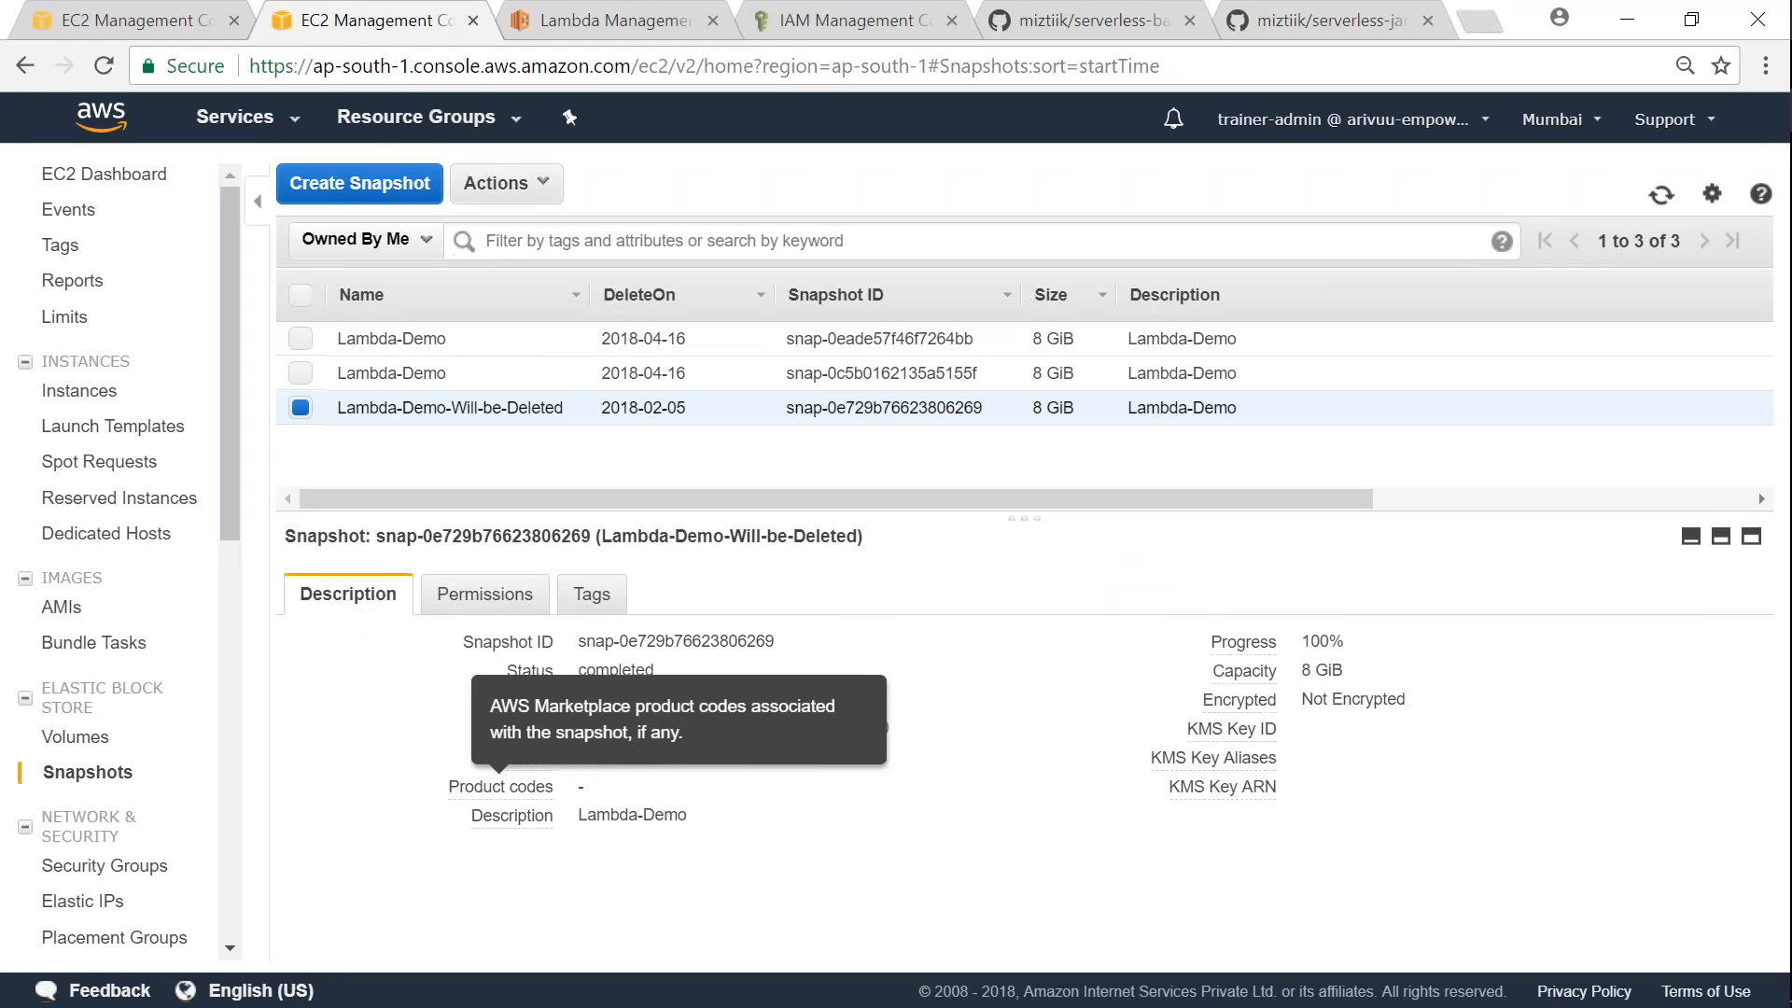
pyautogui.moveTo(579, 728); pyautogui.dragTo(659, 728)
pyautogui.click(555, 680)
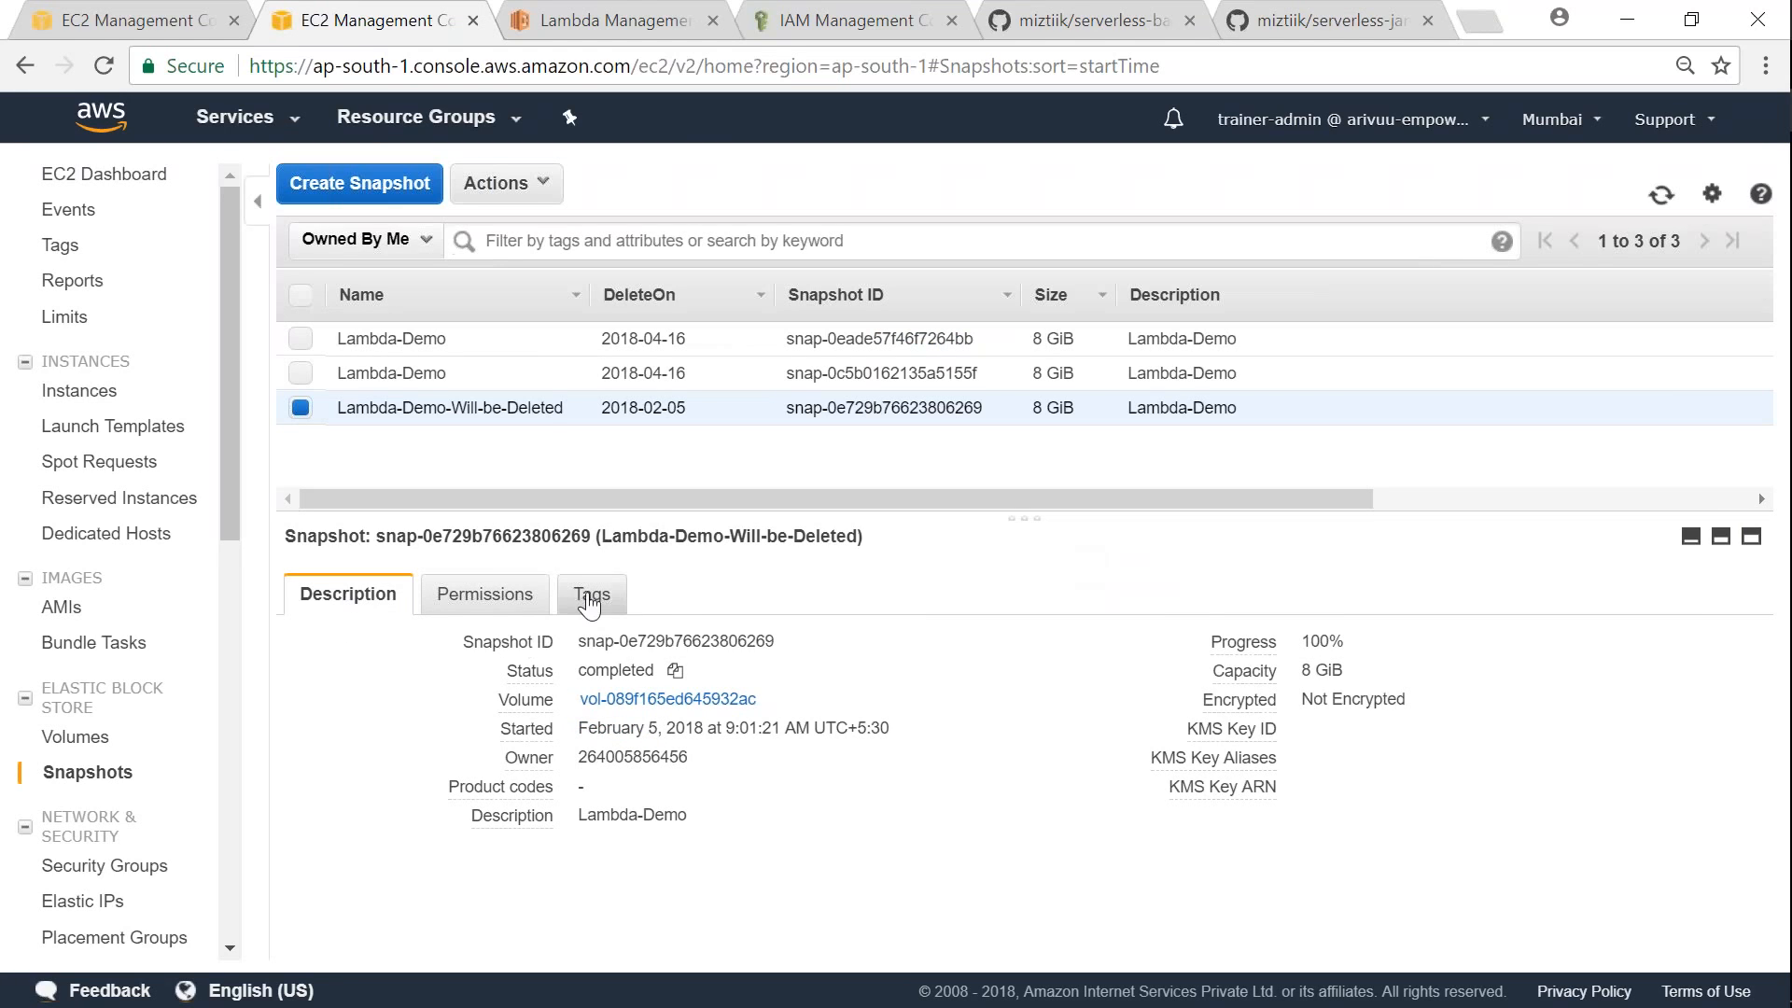
pyautogui.click(586, 597)
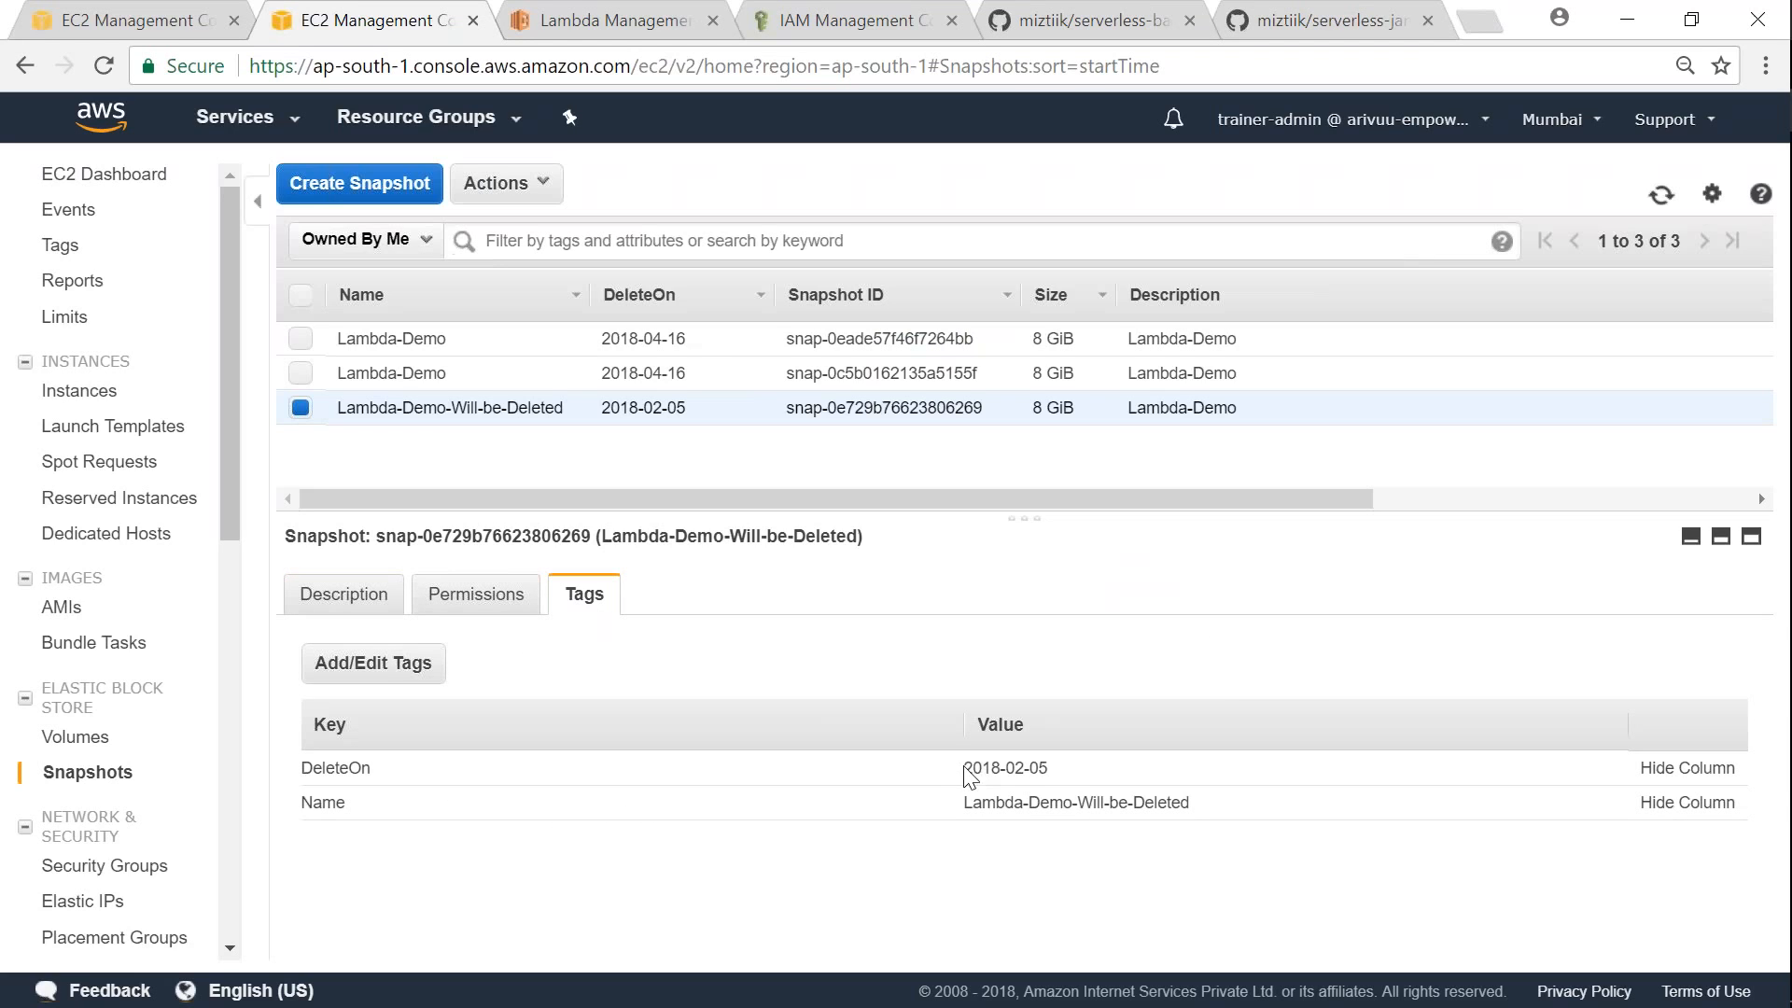
pyautogui.moveTo(967, 767); pyautogui.dragTo(1051, 773)
pyautogui.click(1041, 771)
pyautogui.click(1662, 195)
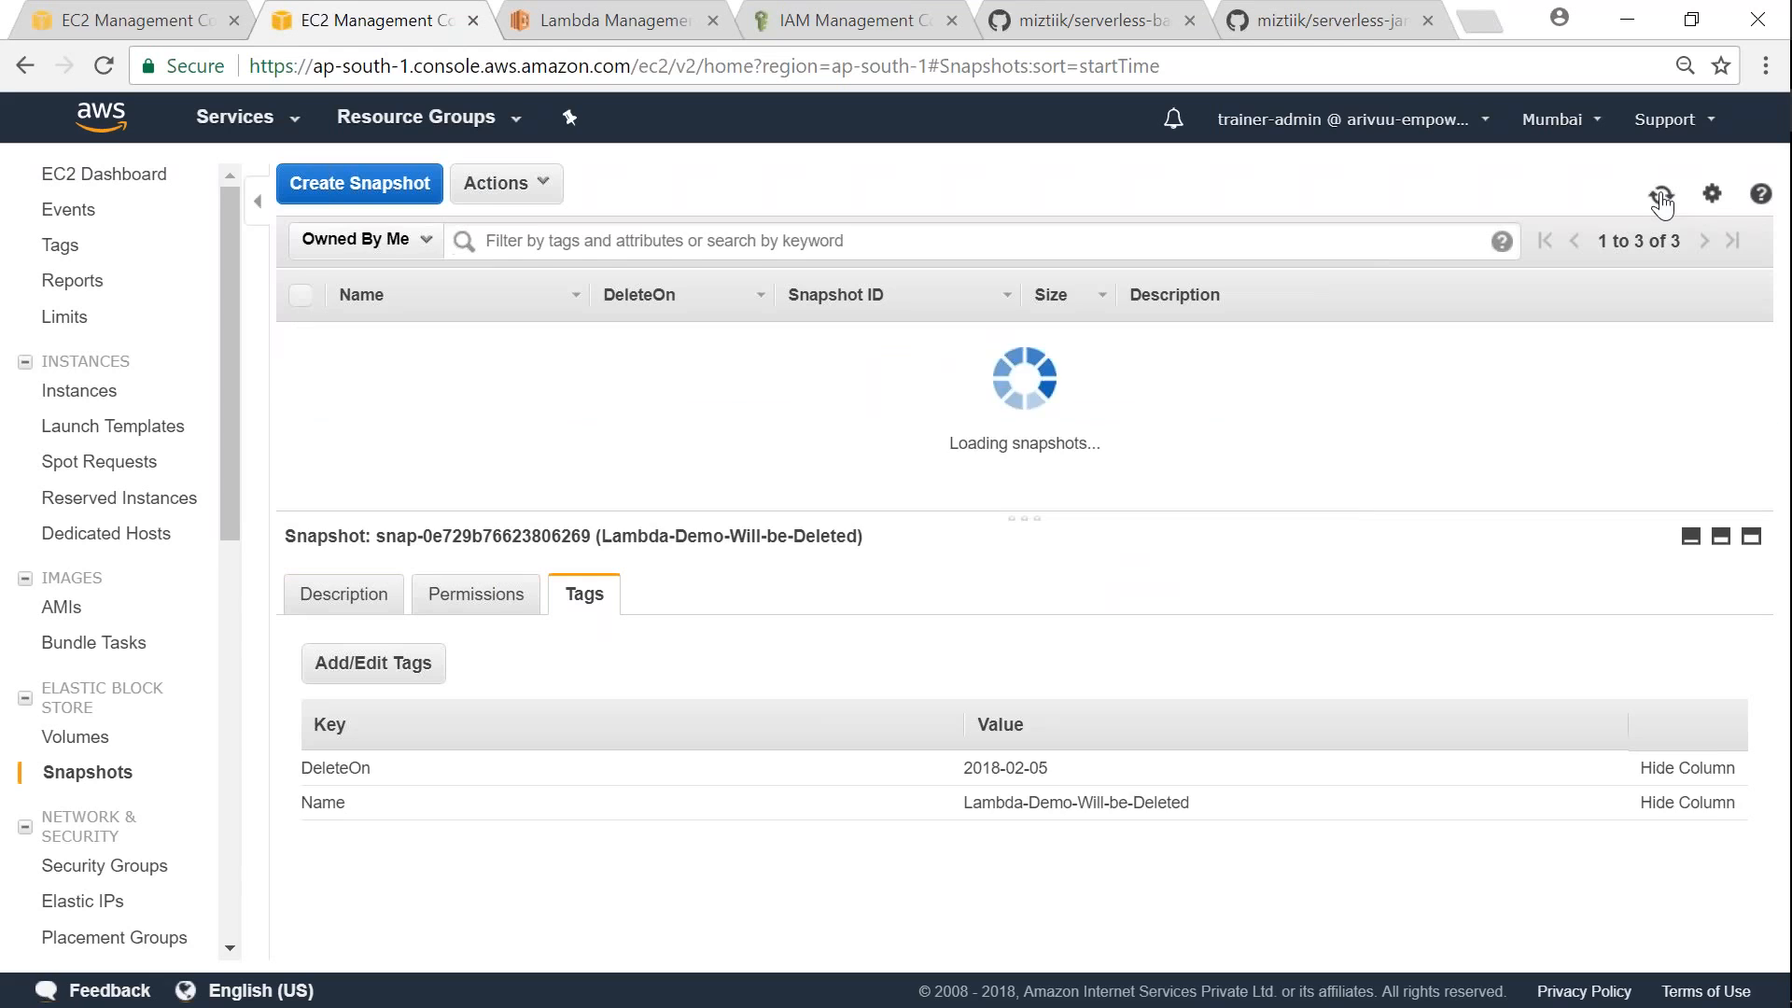
# Step: Refresh the CloudWatch metrics of the serverless-janitor-for-ebs function to check for a scheduled invocation
pyautogui.click(1330, 23)
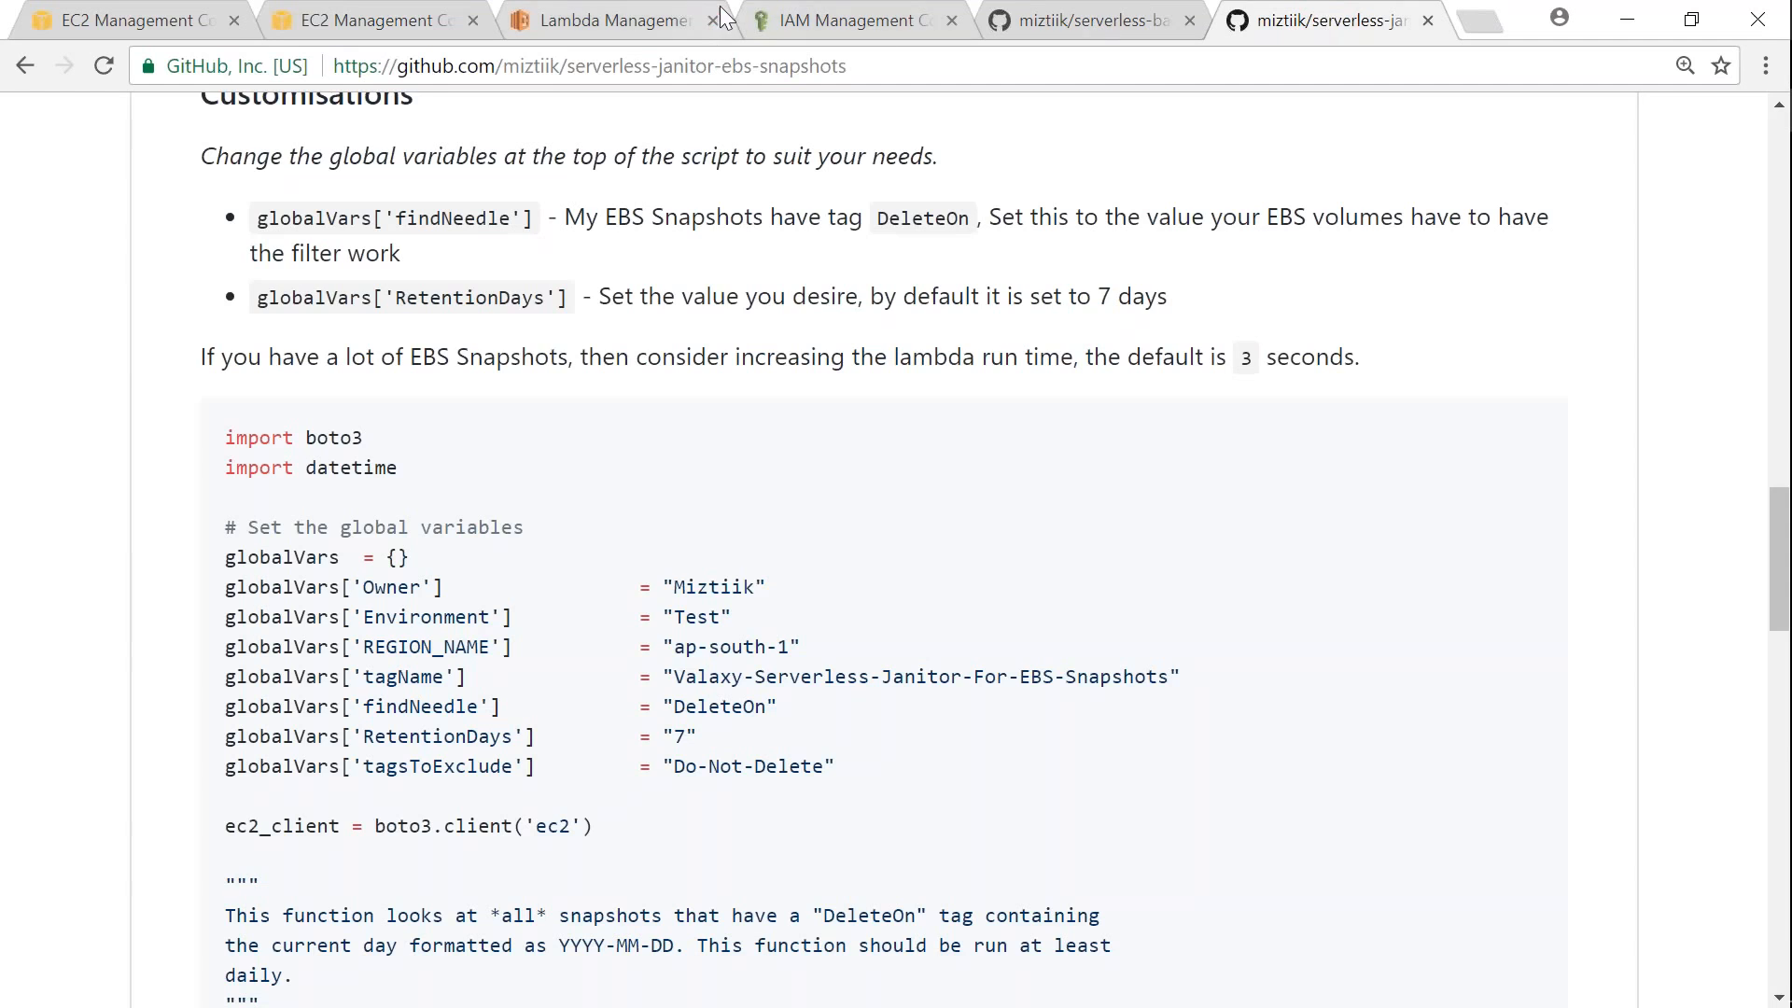
pyautogui.click(615, 22)
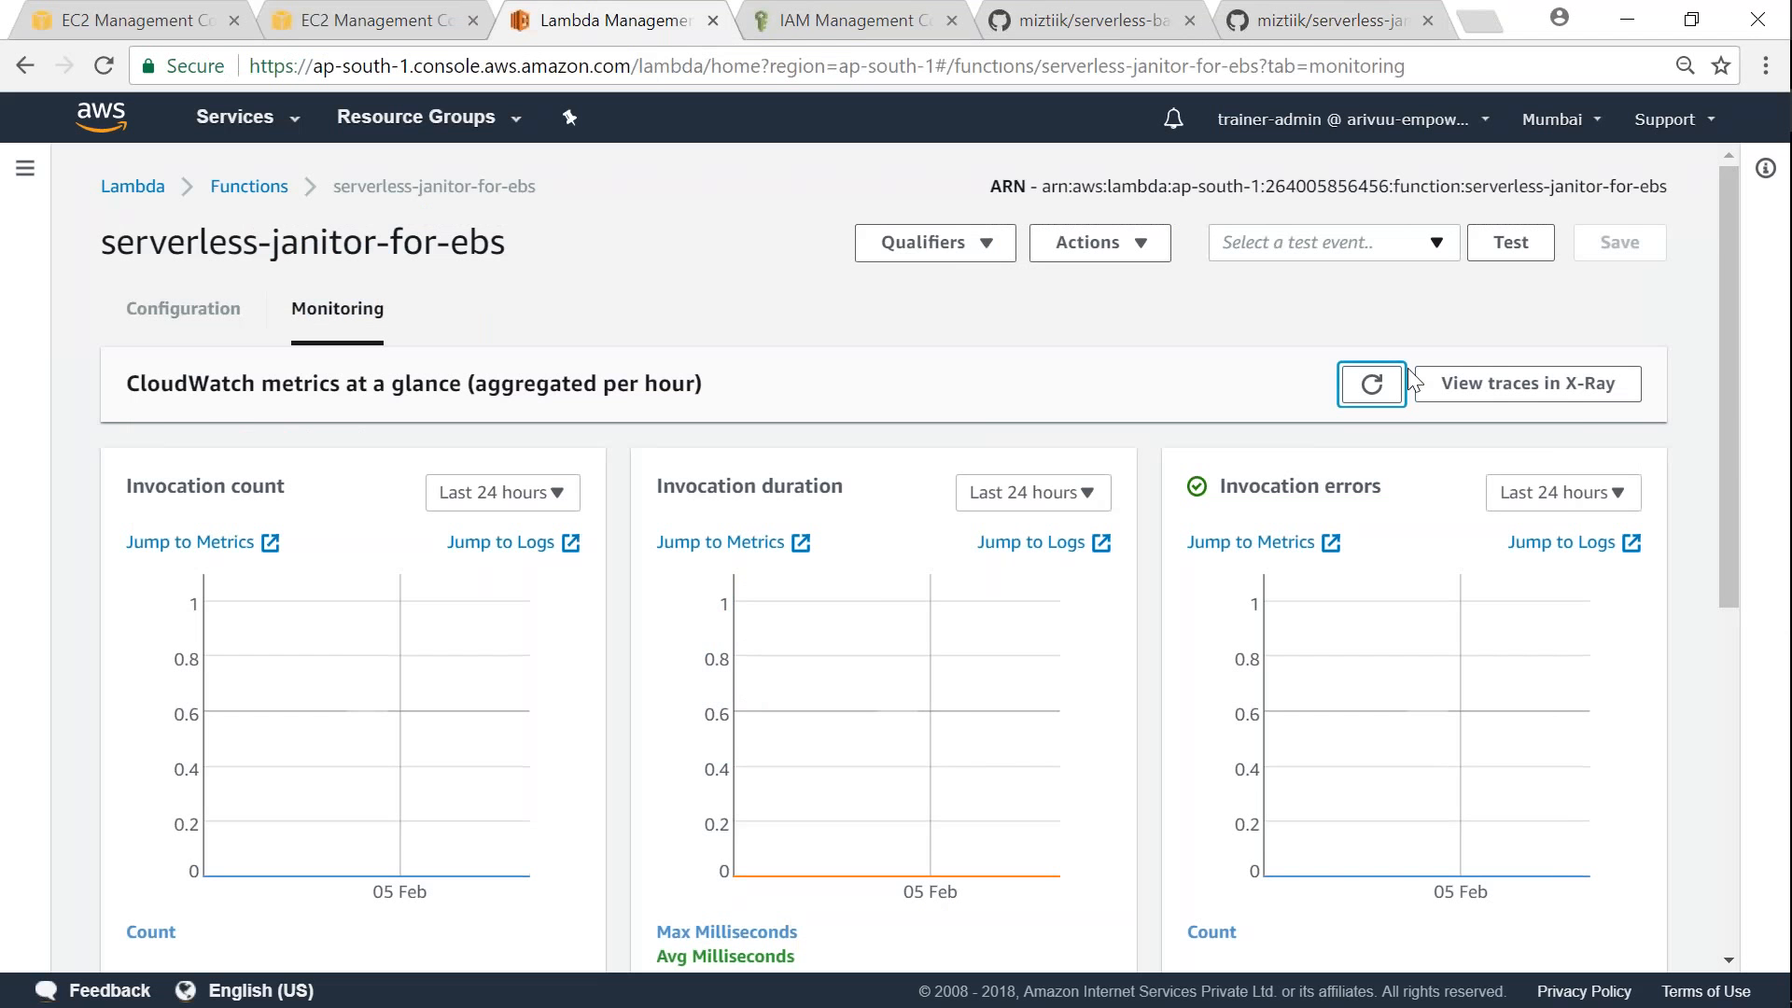
pyautogui.click(1372, 385)
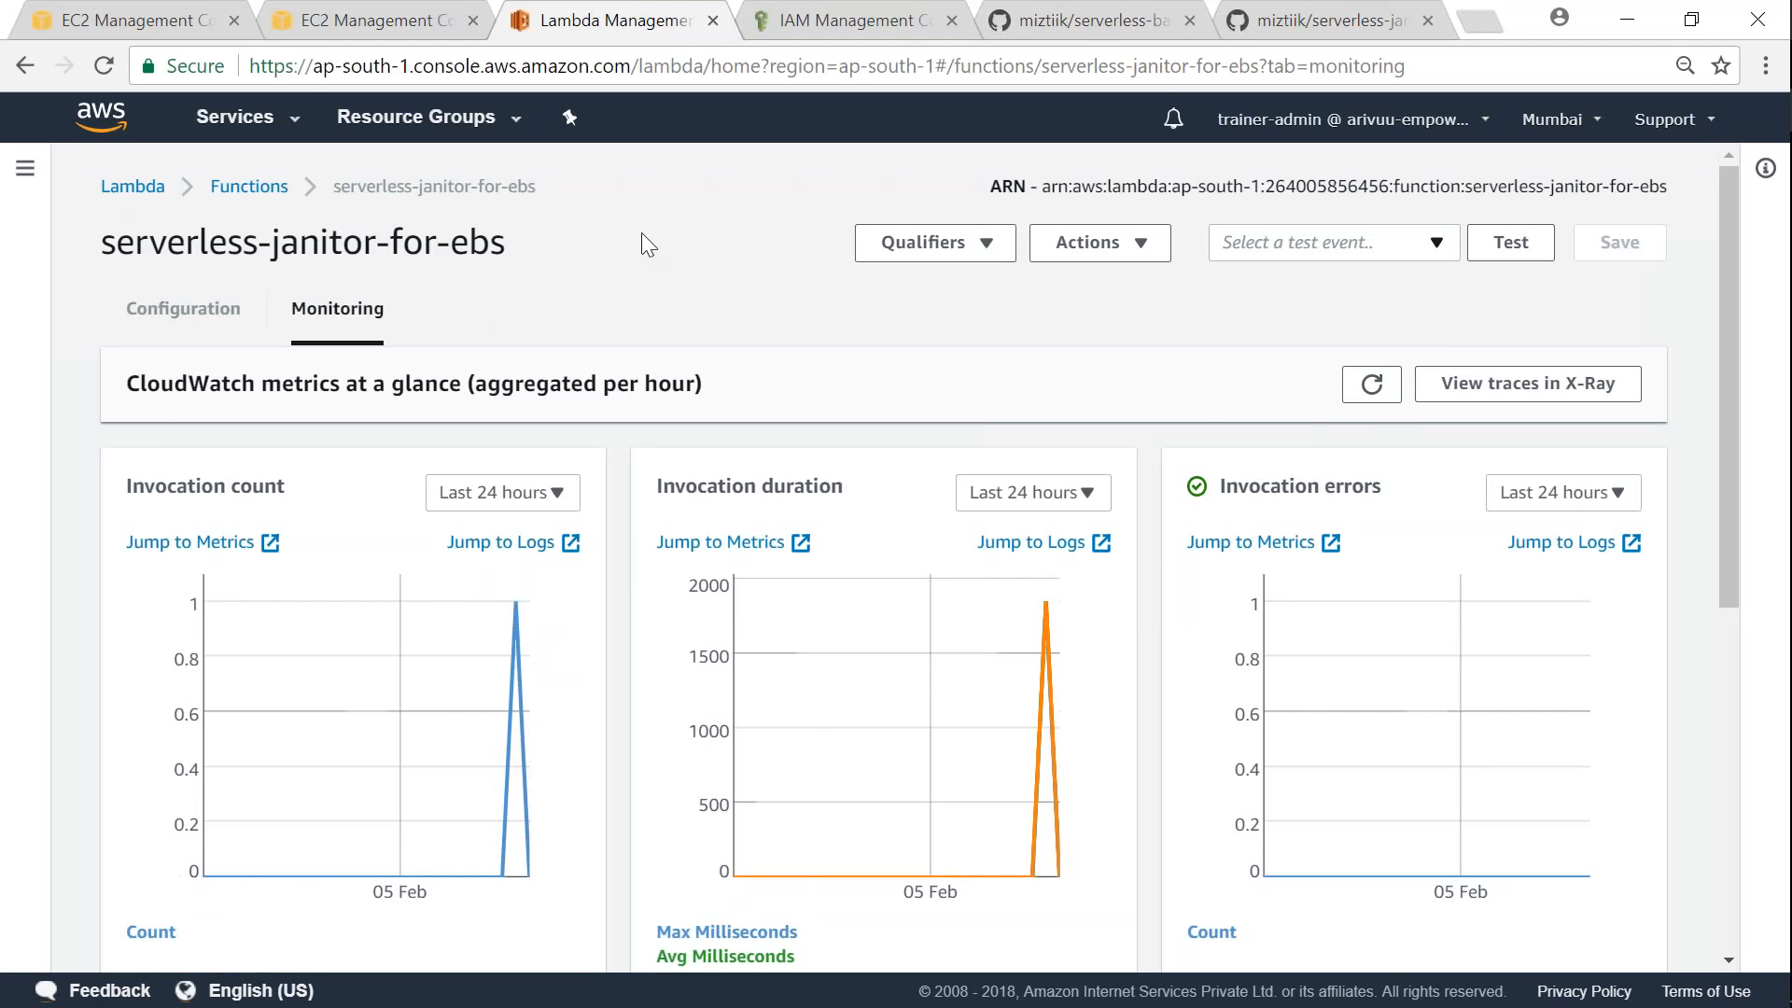
# Step: Check which snapshots are listed in the EC2 console and inspect their DeleteOn dates
pyautogui.click(376, 24)
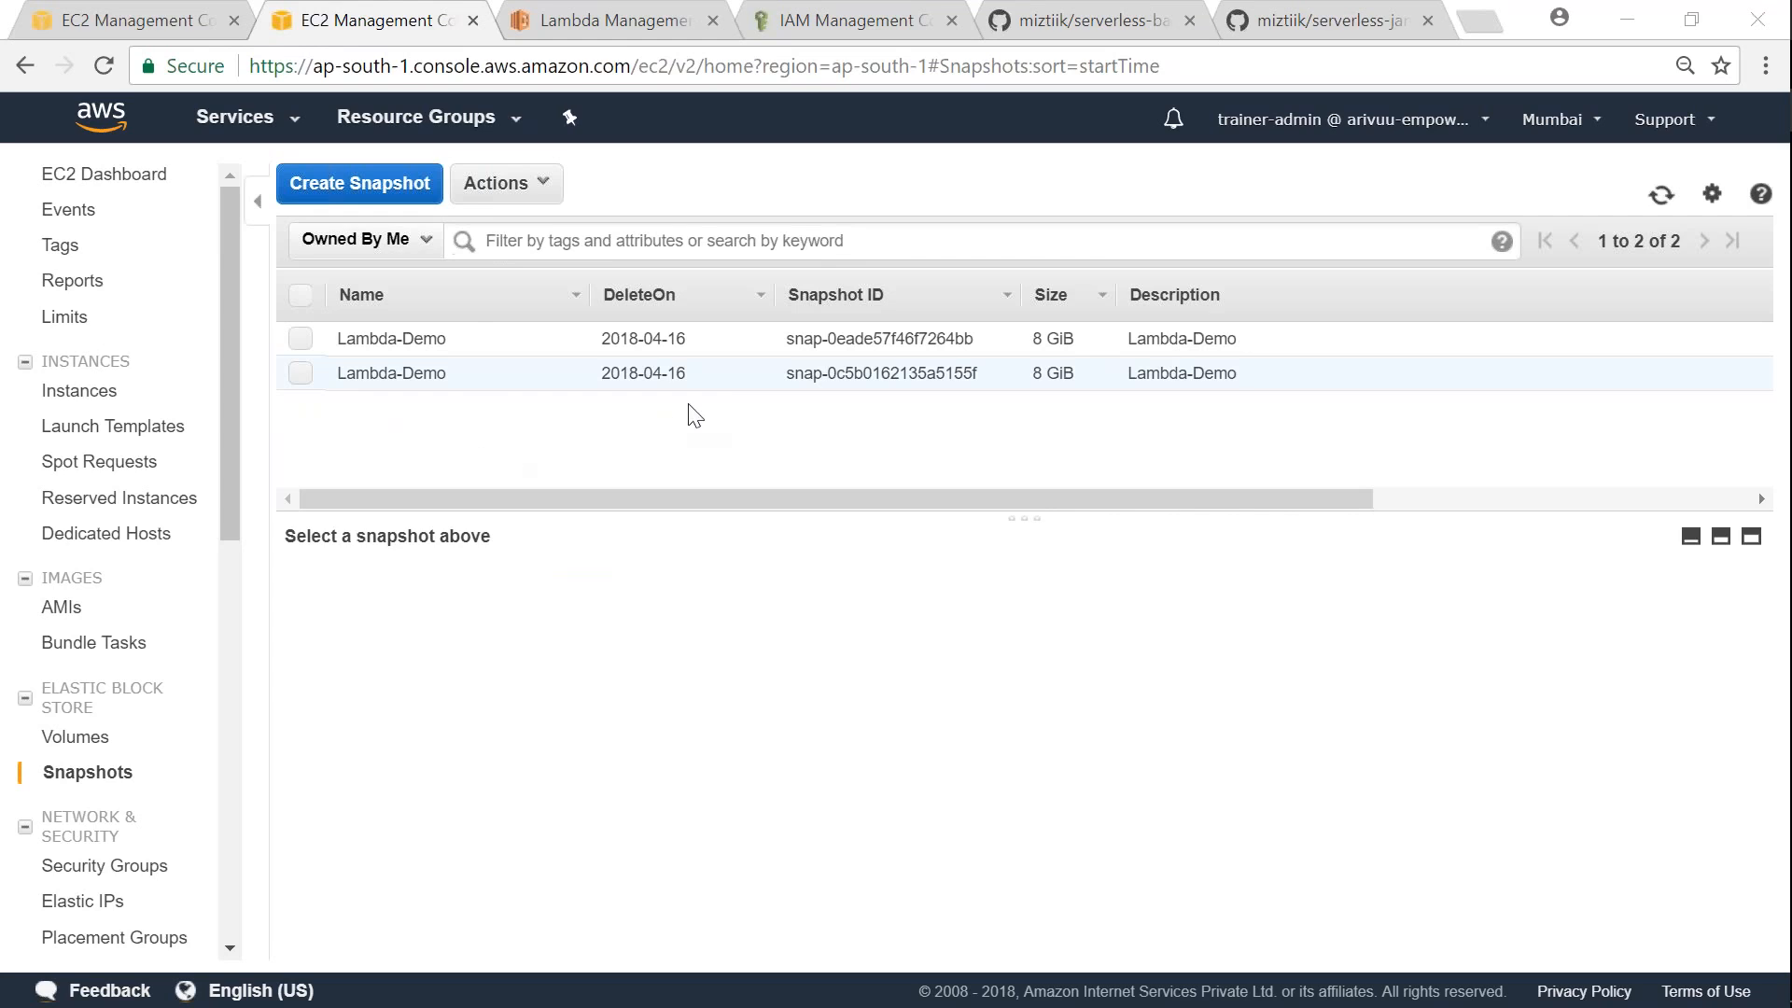
pyautogui.tripleClick(681, 374)
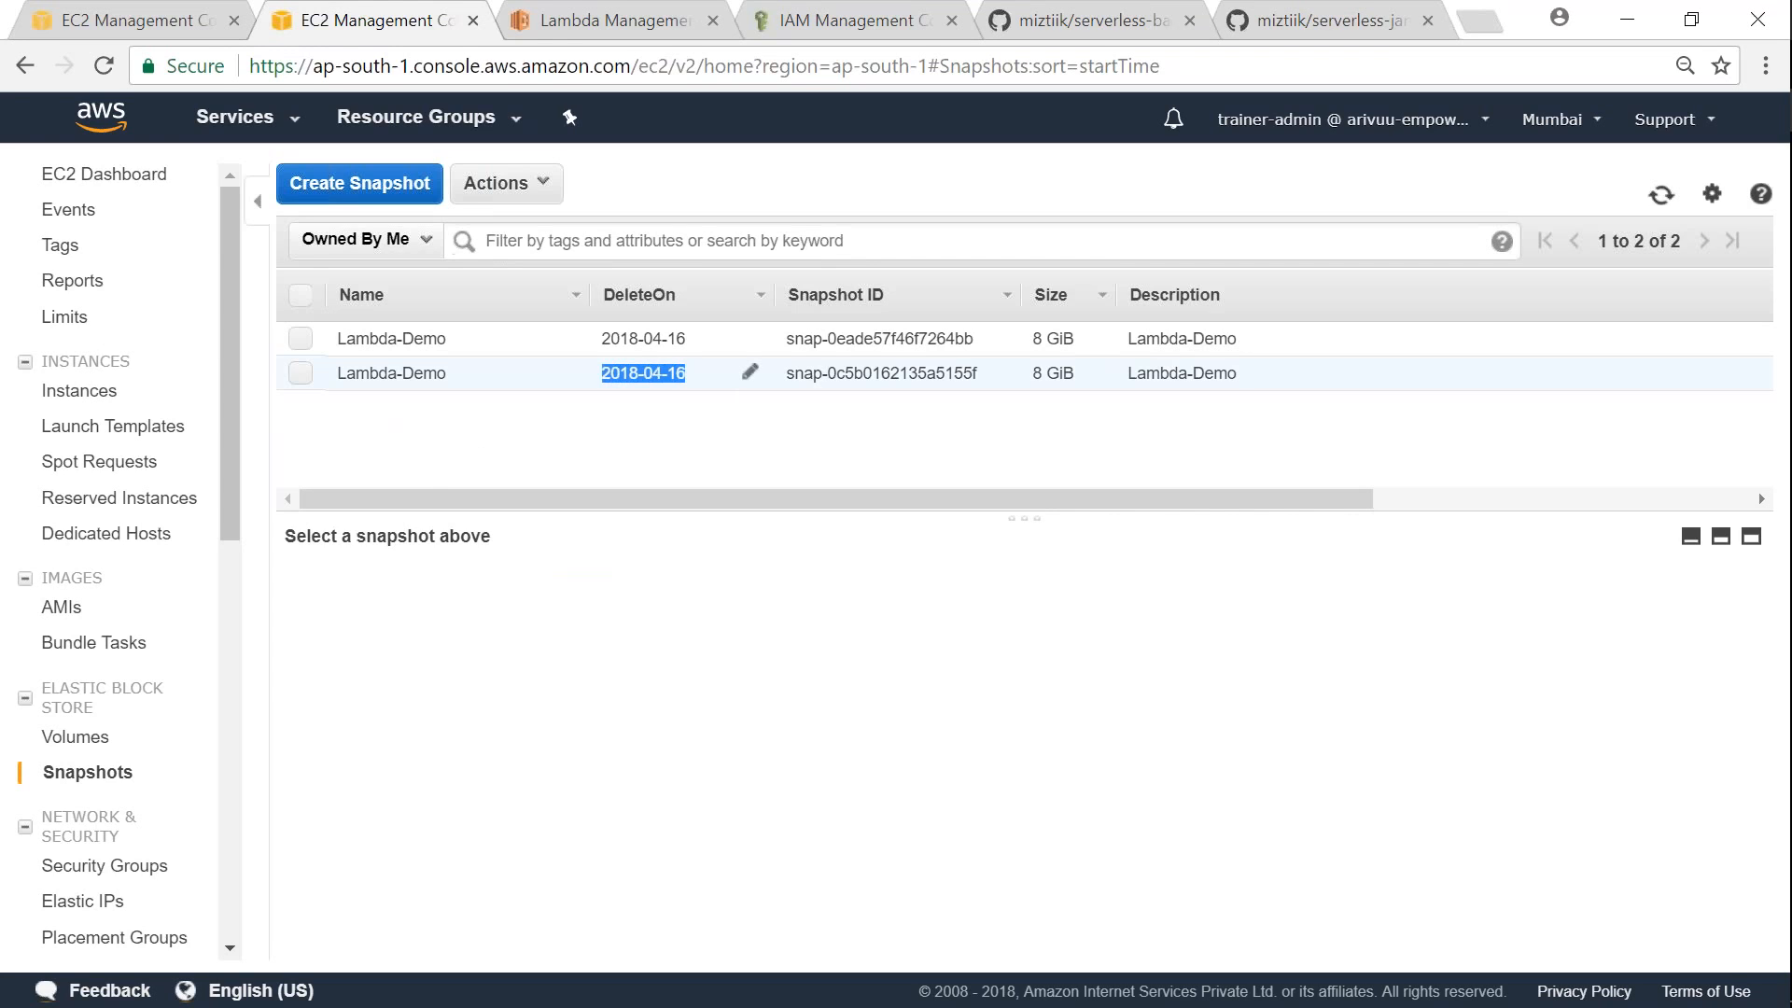
pyautogui.click(604, 429)
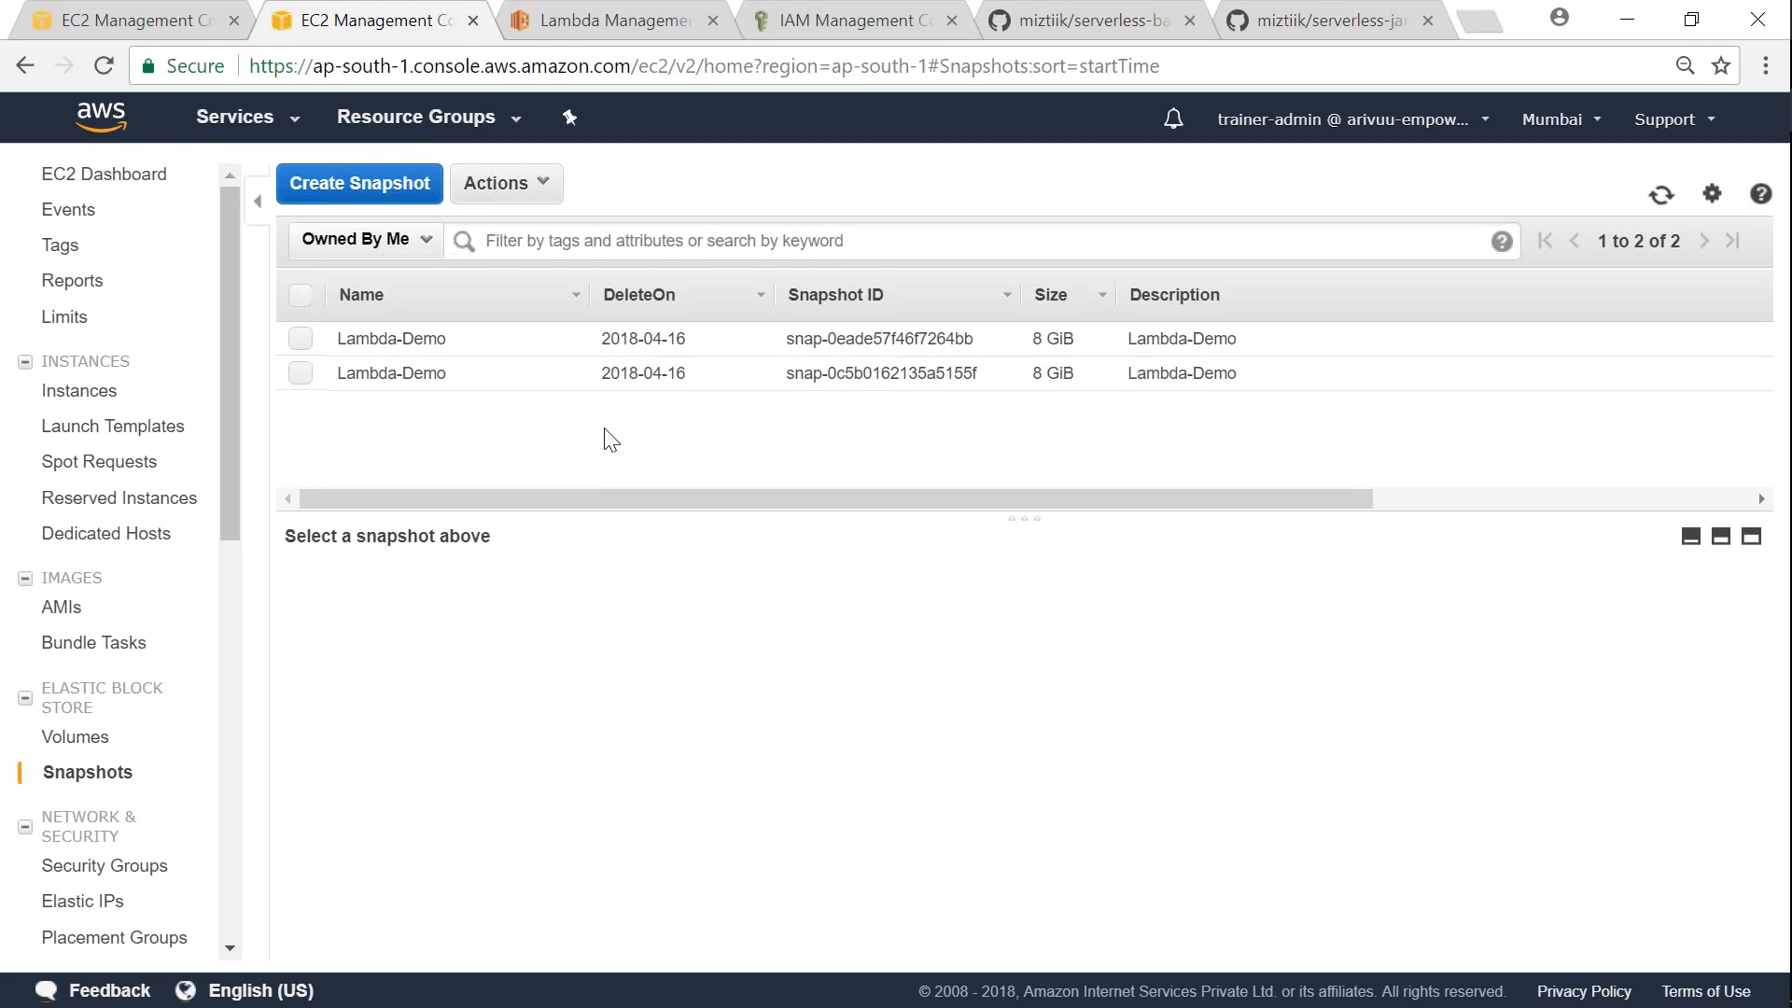